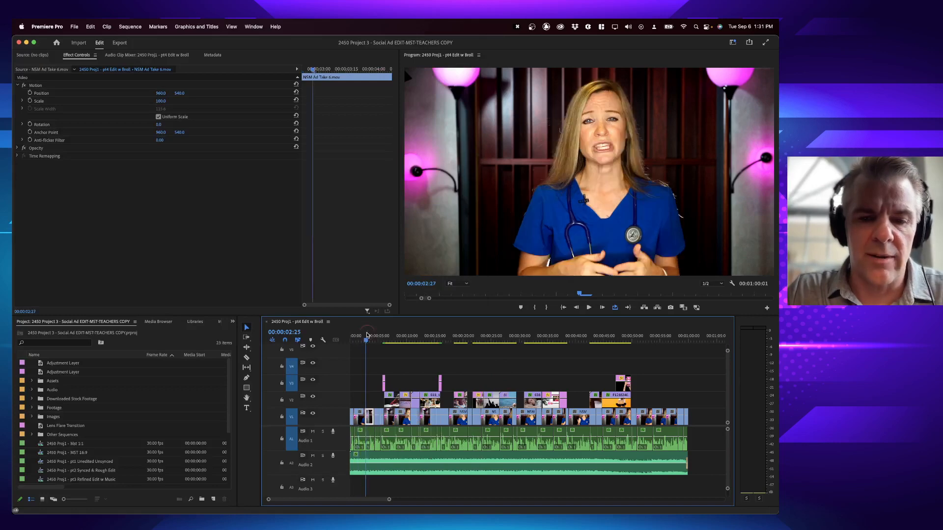
Skim the pt4 Edit w Broll sequence, sampling playback of the B-roll sections around 24 and 31 seconds.
{"action": "left_click", "coordinate": [398, 337]}
{"action": "left_click_drag", "start_coordinate": [397, 338], "coordinate": [486, 341]}
{"action": "key", "text": "space"}
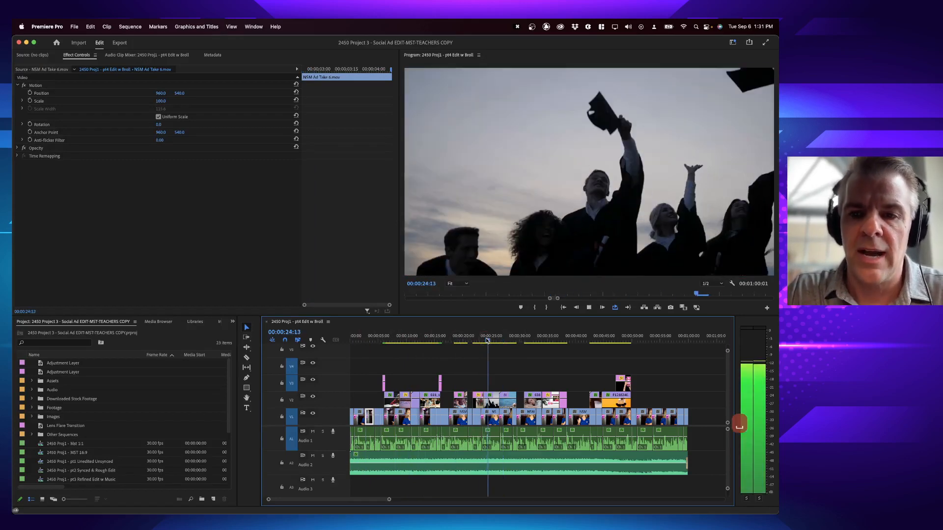
{"action": "key", "text": "space"}
{"action": "left_click", "coordinate": [528, 338]}
{"action": "key", "text": "space"}
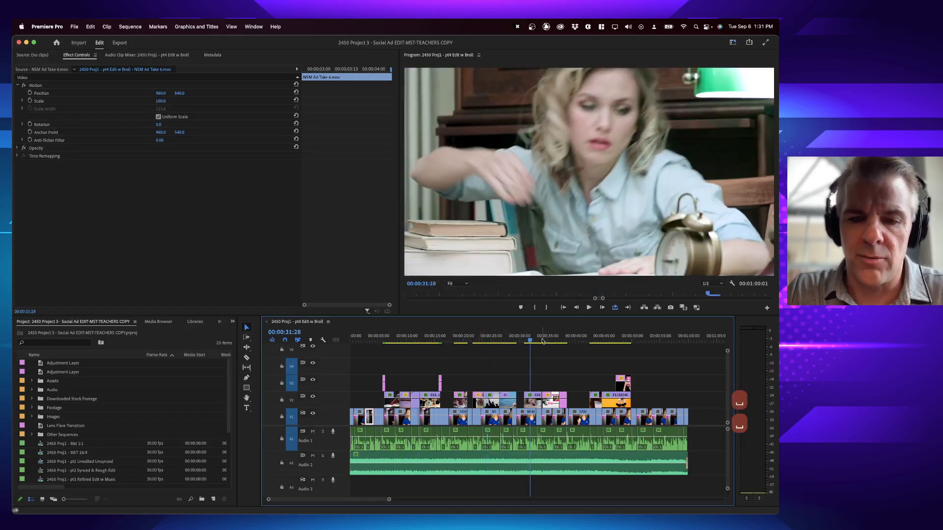
{"action": "left_click", "coordinate": [564, 337]}
{"action": "left_click", "coordinate": [366, 338]}
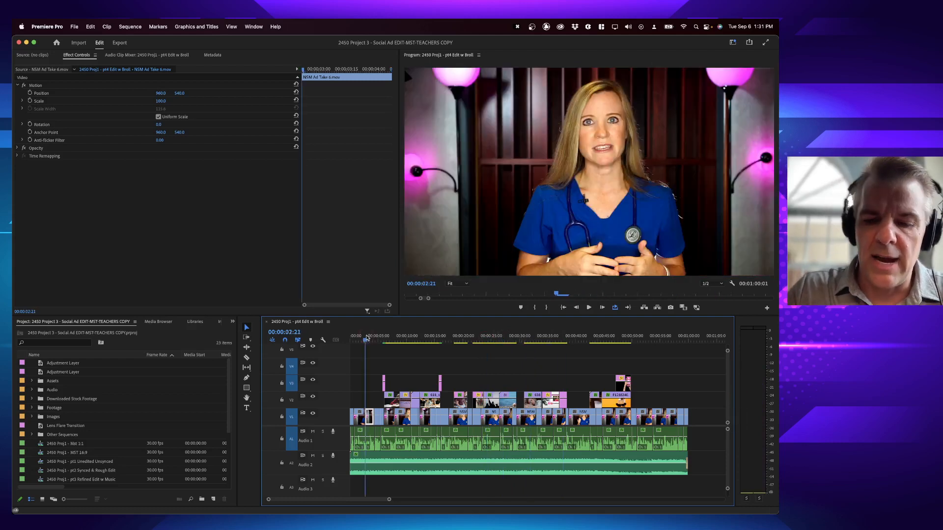
Play the opening five seconds of the sequence from its start to review the main-camera cuts.
{"action": "key", "text": "="}
{"action": "key", "text": "="}
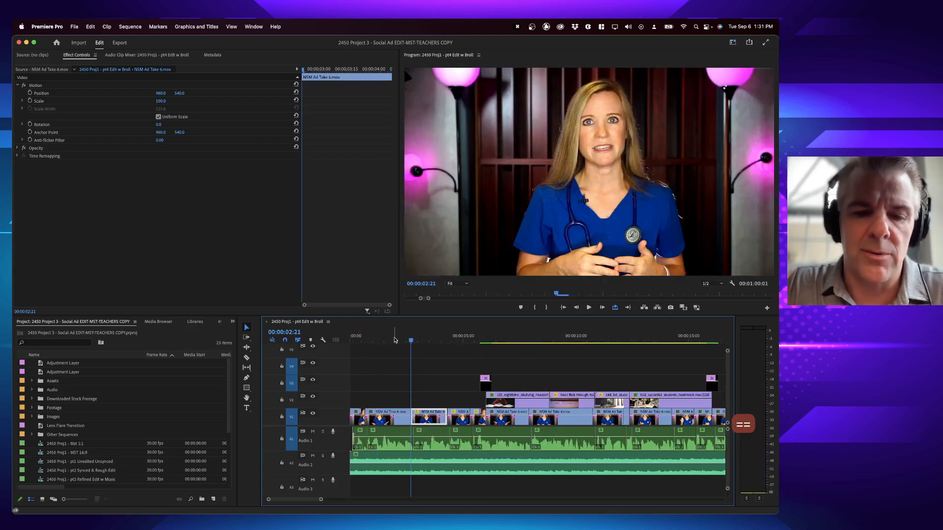
{"action": "left_click", "coordinate": [389, 339]}
{"action": "key", "text": "Up"}
{"action": "key", "text": "Up"}
{"action": "key", "text": "Up"}
{"action": "key", "text": "Up"}
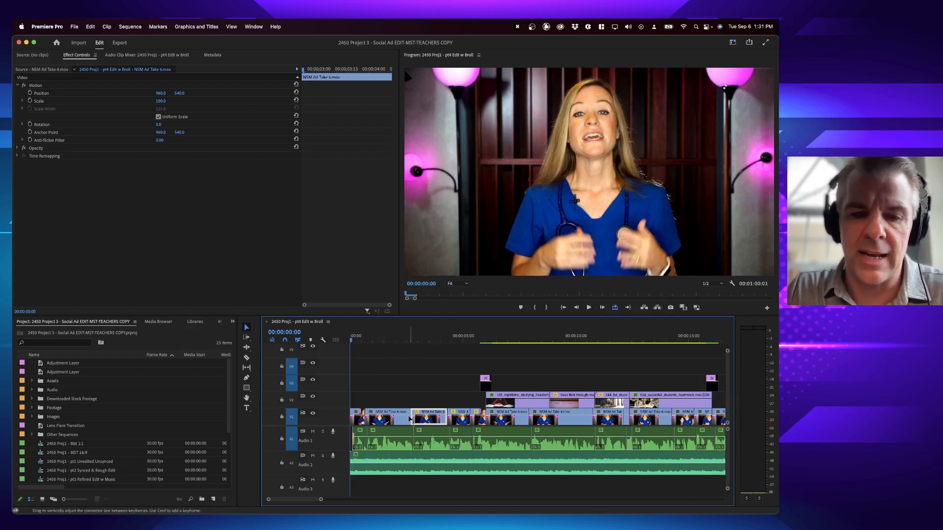
{"action": "key", "text": "space"}
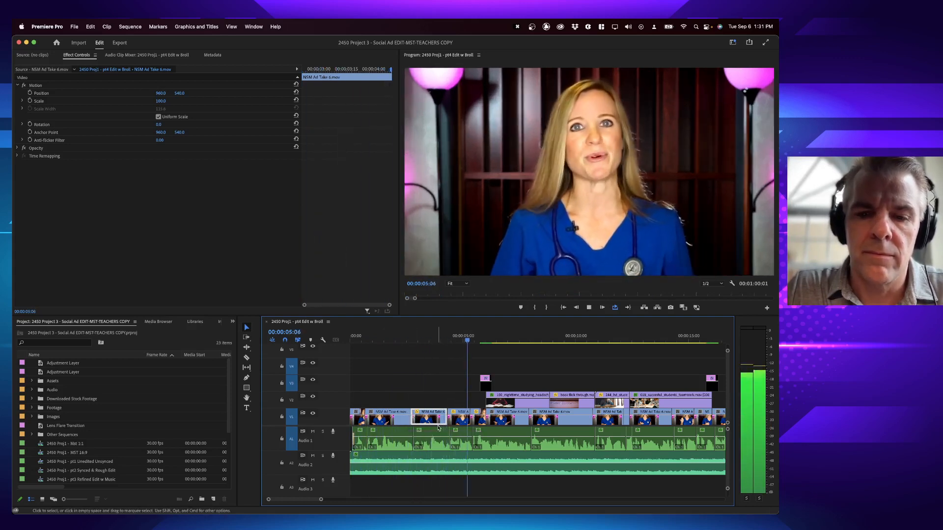
{"action": "key", "text": "space"}
Examine how the speaker's framing changes across the V1 cuts between about 2 and 5 seconds.
{"action": "left_click", "coordinate": [437, 338]}
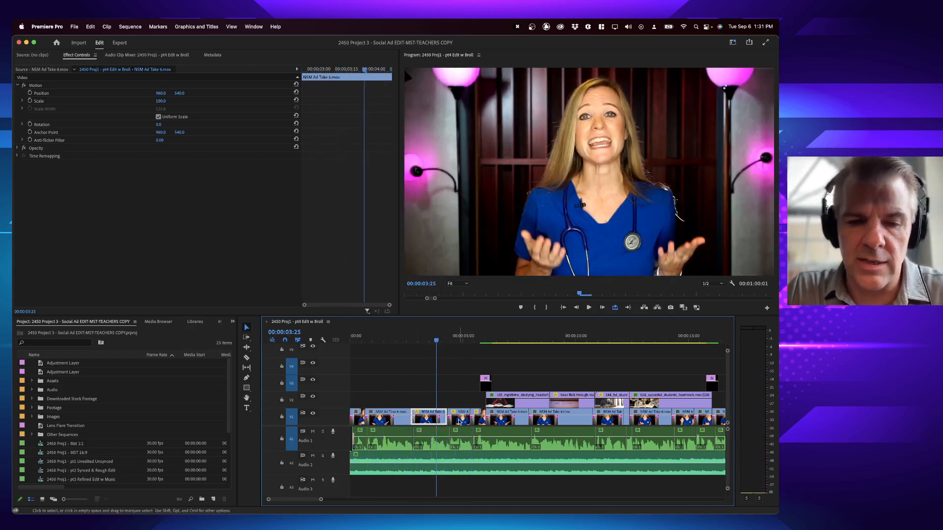
{"action": "mouse_move", "coordinate": [415, 338]}
{"action": "left_mouse_down"}
{"action": "mouse_move", "coordinate": [406, 339]}
{"action": "mouse_move", "coordinate": [421, 340]}
{"action": "left_mouse_up"}
{"action": "left_click", "coordinate": [407, 340]}
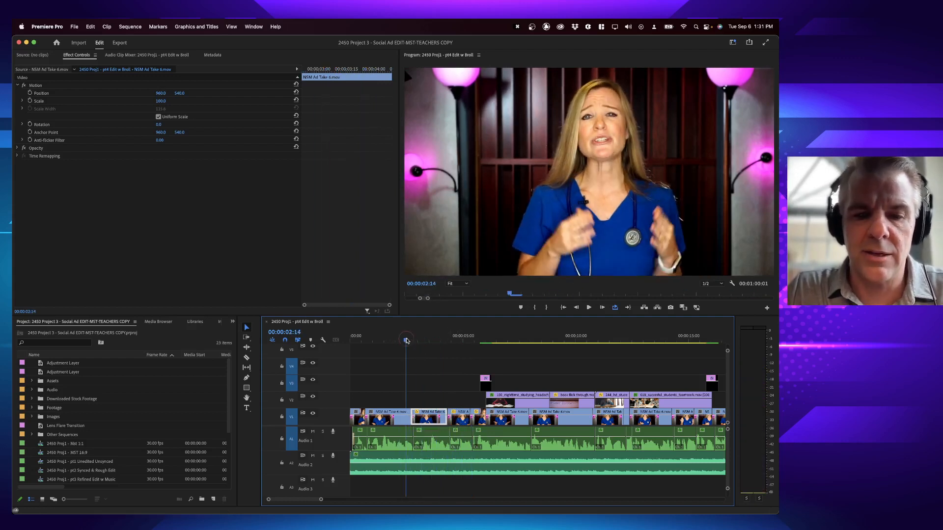
{"action": "key", "text": "space"}
{"action": "key", "text": "space"}
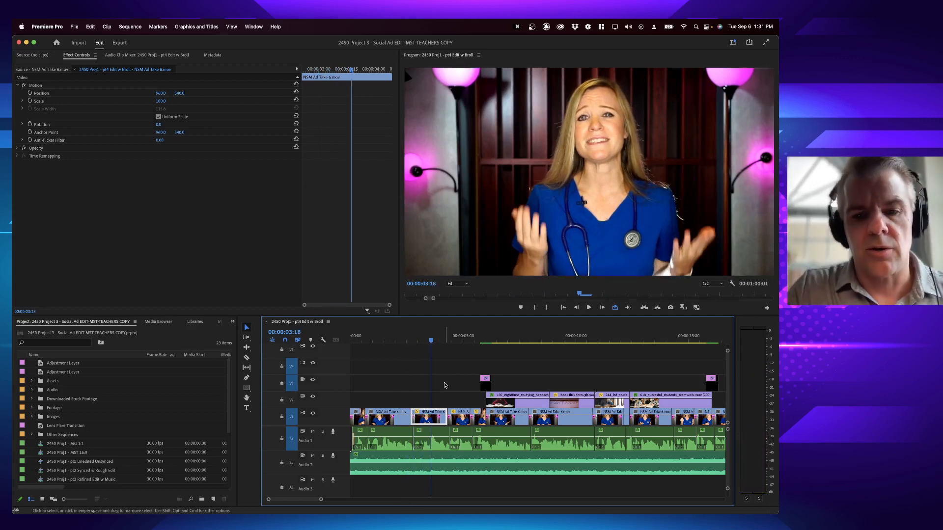
{"action": "left_click", "coordinate": [459, 339]}
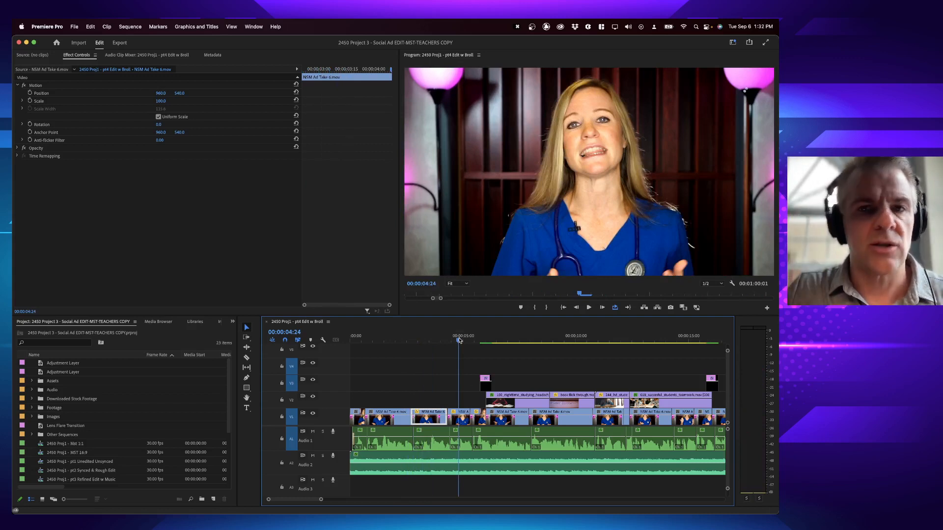
{"action": "left_click", "coordinate": [434, 341]}
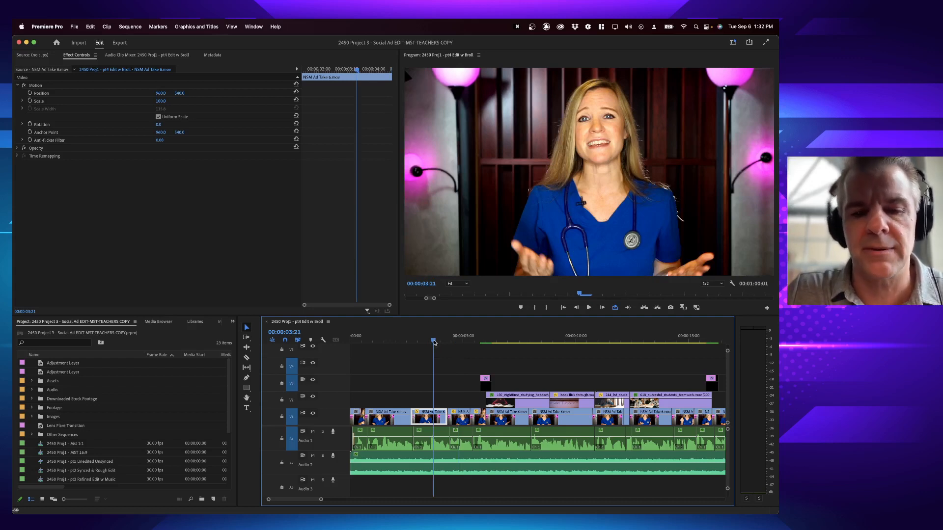
{"action": "left_click", "coordinate": [415, 340]}
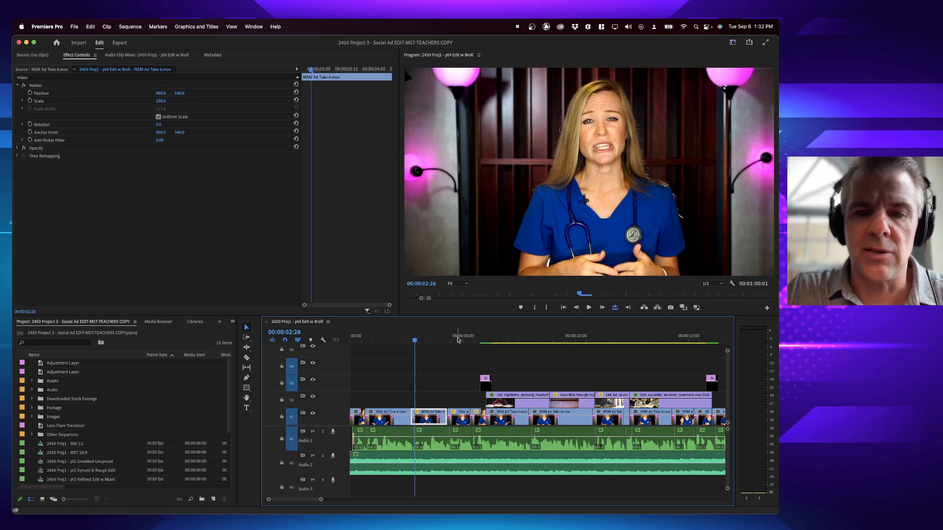
{"action": "key", "text": "space"}
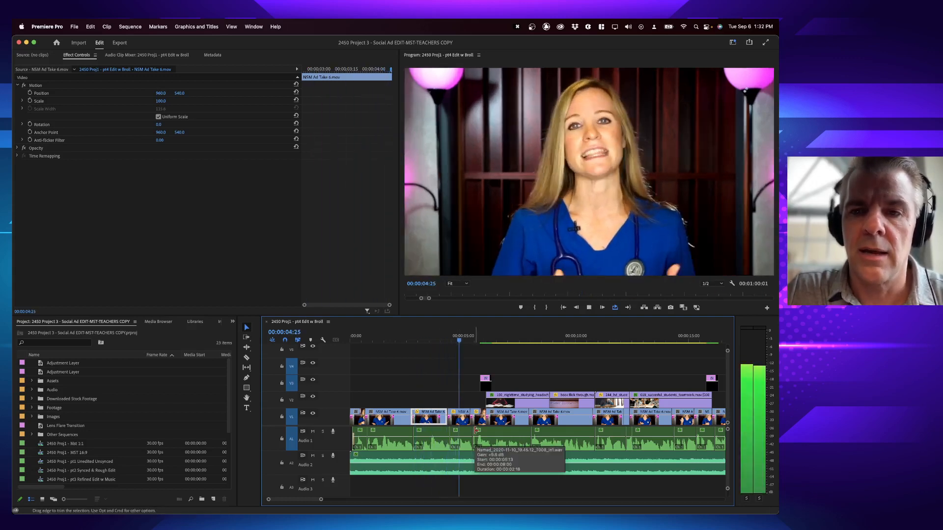
{"action": "key", "text": "space"}
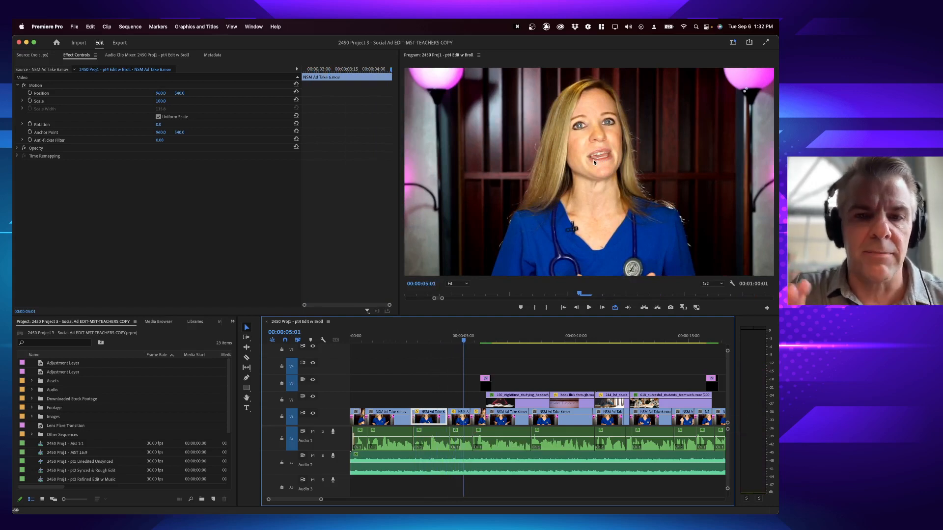
{"action": "left_click", "coordinate": [431, 346]}
{"action": "left_click", "coordinate": [430, 340]}
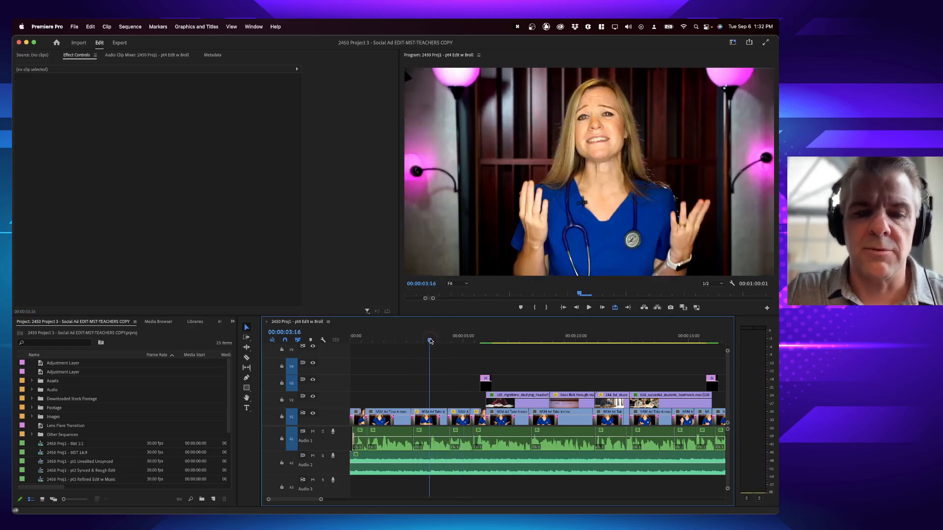
Select the V1 clip starting near 00:00:02:21 and bring up its Effect Controls.
{"action": "left_click", "coordinate": [435, 422]}
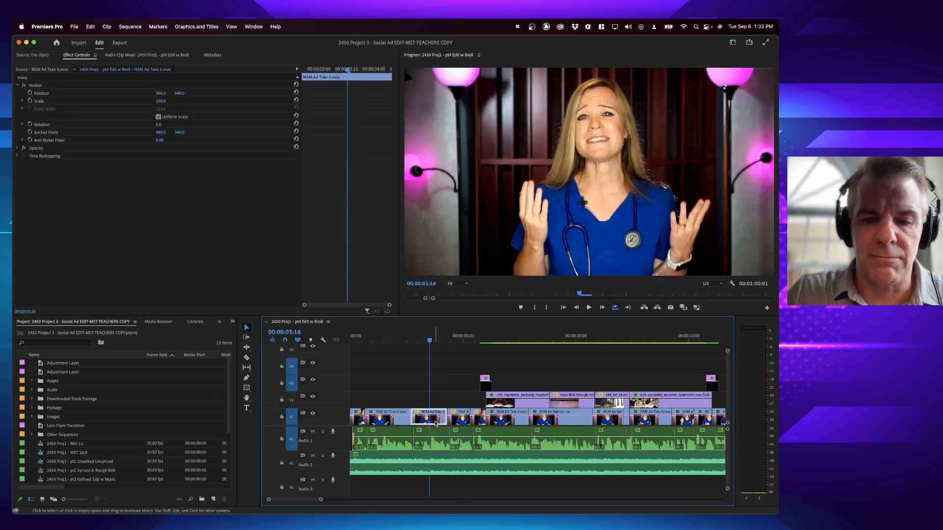
{"action": "key", "text": "shift+1"}
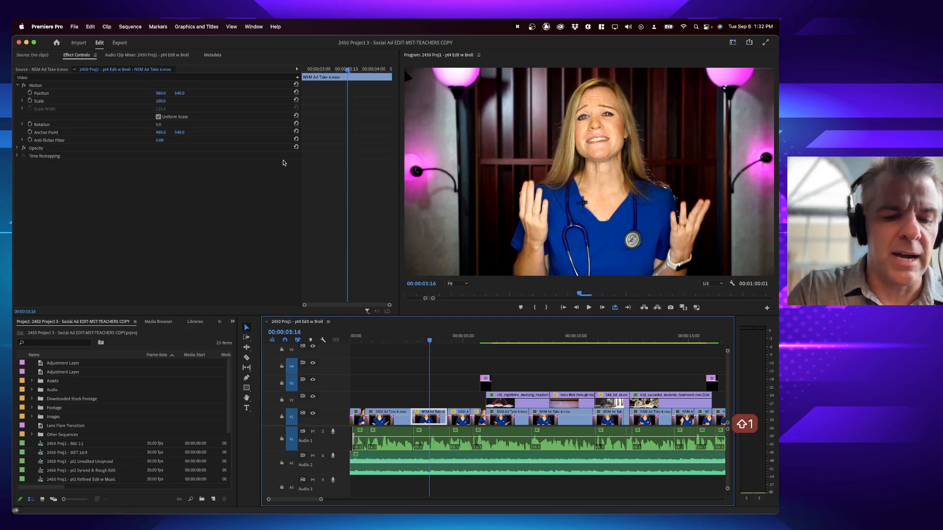
{"action": "key", "text": "shift+5"}
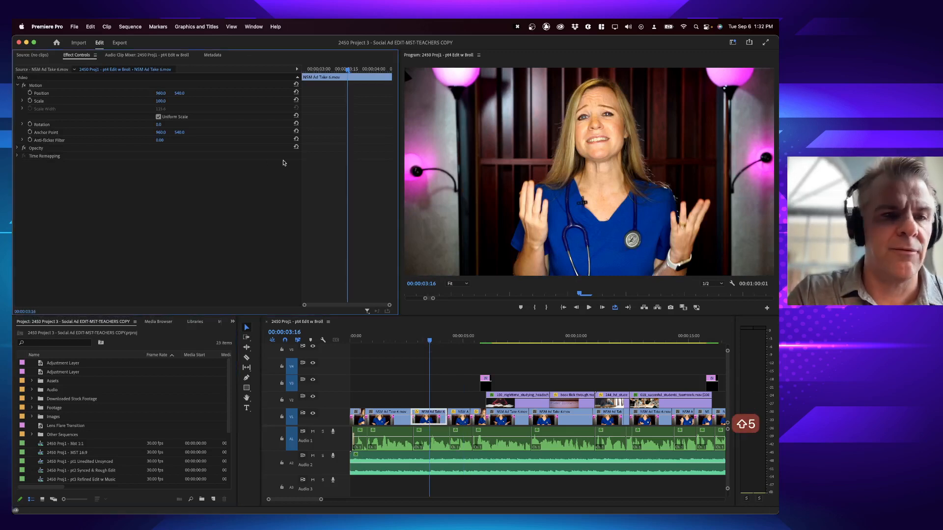
{"action": "key", "text": "shift+1"}
{"action": "key", "text": "shift+1"}
{"action": "key", "text": "shift+2"}
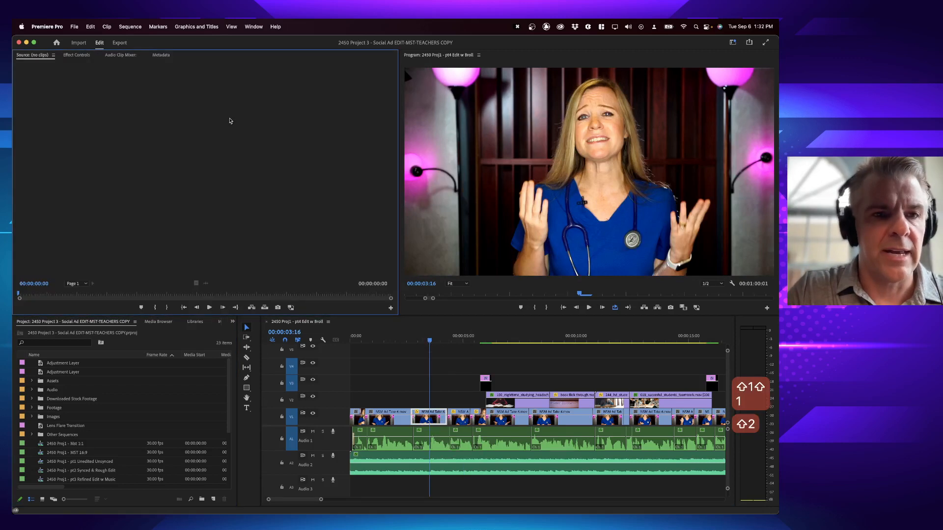
{"action": "key", "text": "shift+3"}
{"action": "key", "text": "shift+4"}
{"action": "key", "text": "shift+5"}
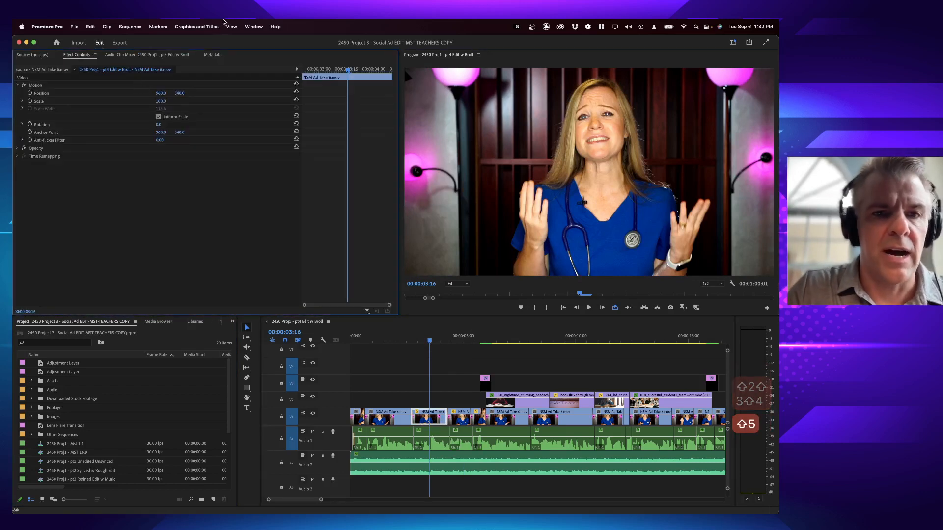
{"action": "left_click", "coordinate": [254, 26]}
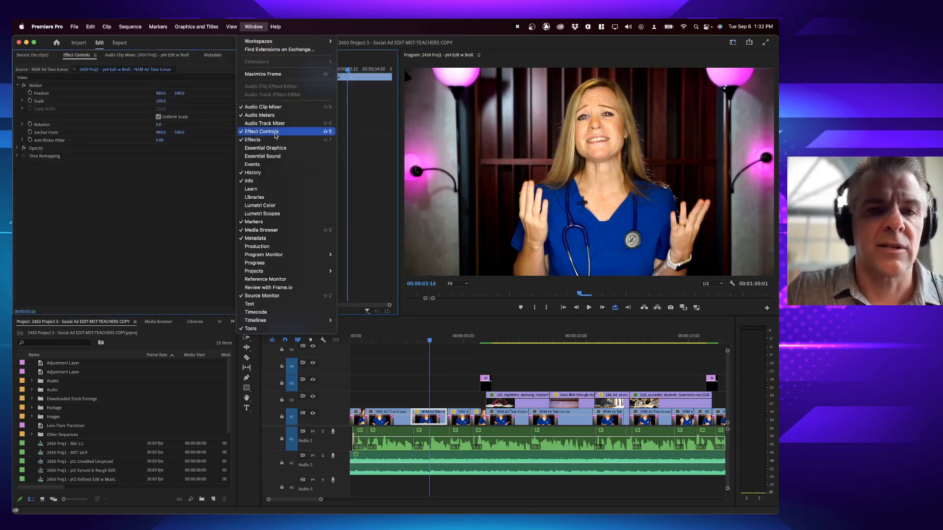
{"action": "left_click", "coordinate": [327, 133]}
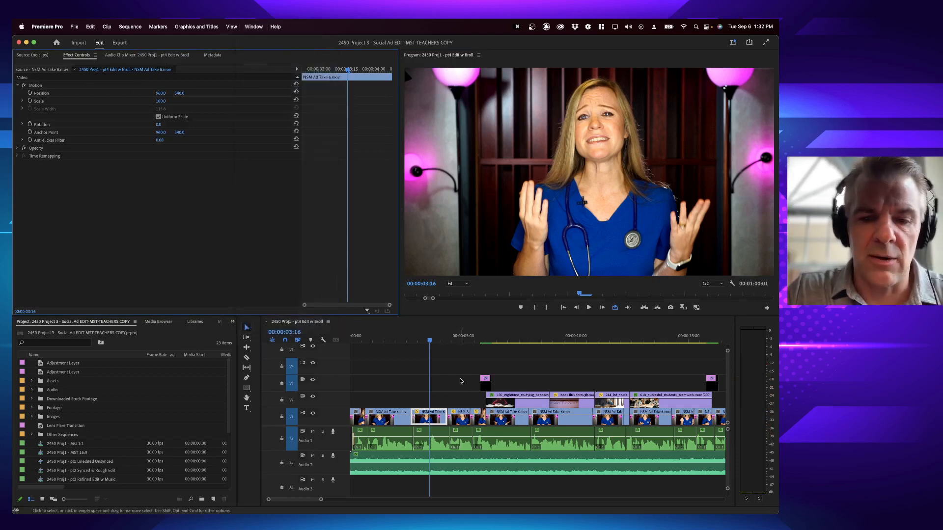
Reset the scale and position of the next V1 clip to 100 and 960, 540, and check its framing at 00:00:04:24.
{"action": "left_click", "coordinate": [461, 420]}
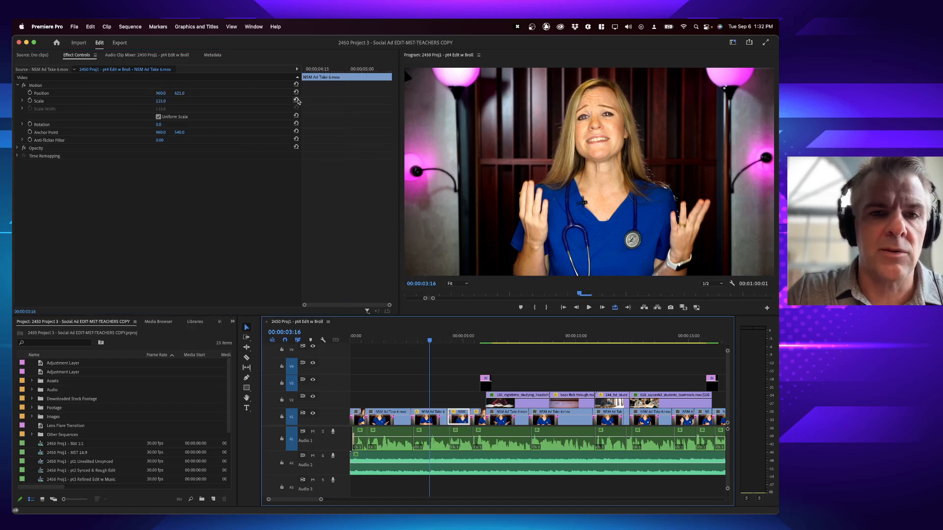
{"action": "left_click", "coordinate": [296, 100]}
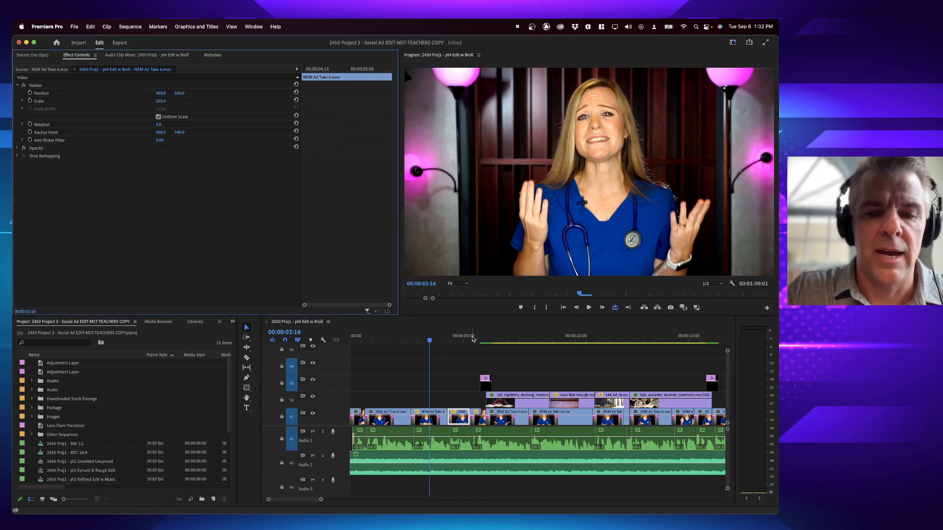
{"action": "left_click", "coordinate": [459, 339]}
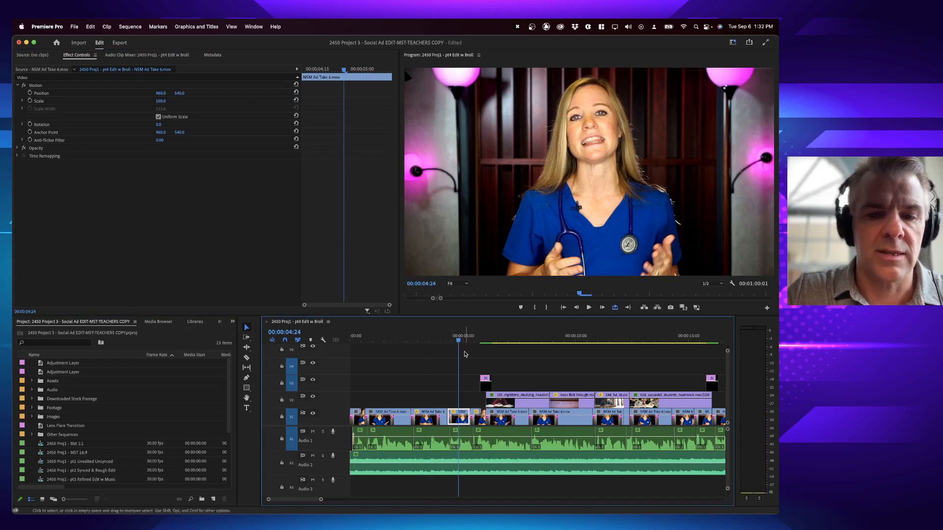
Enlarge the V1 clip starting near 00:00:02:21 to a scale of about 110 and shift its picture down to about 962, 571.
{"action": "left_click", "coordinate": [423, 339]}
{"action": "left_click", "coordinate": [428, 422]}
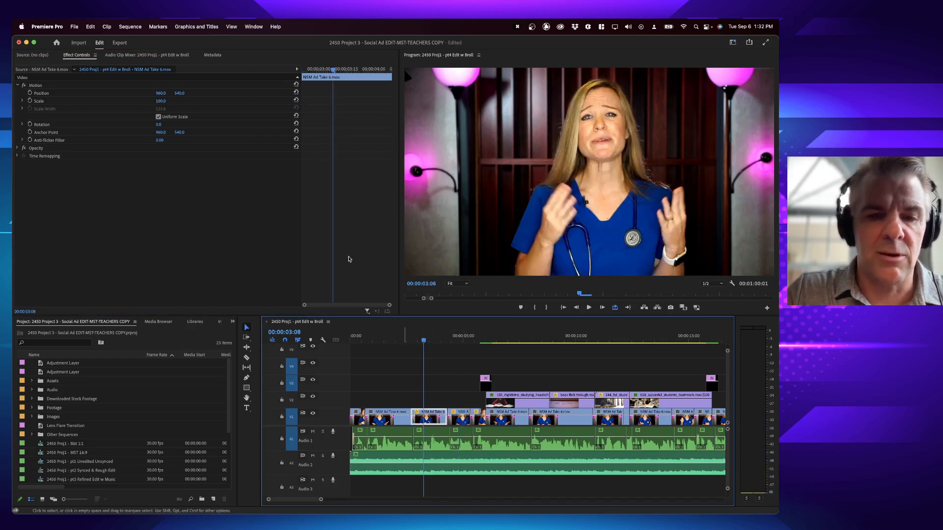
{"action": "left_click", "coordinate": [39, 101]}
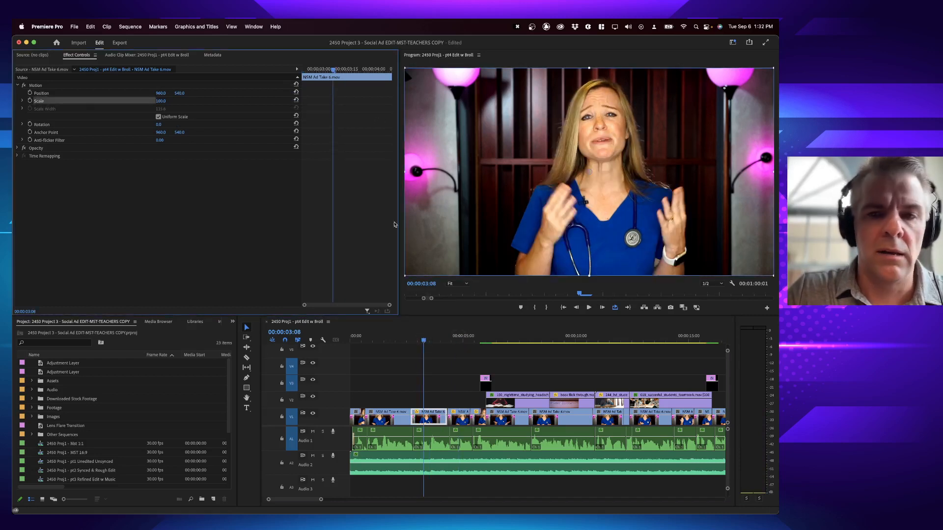
{"action": "left_click_drag", "start_coordinate": [405, 278], "coordinate": [388, 286]}
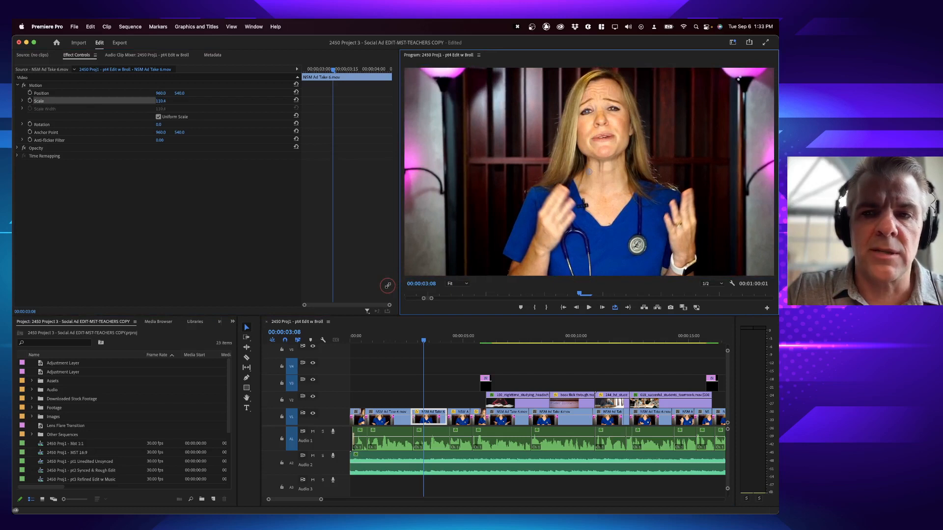
{"action": "left_click_drag", "start_coordinate": [529, 200], "coordinate": [527, 206]}
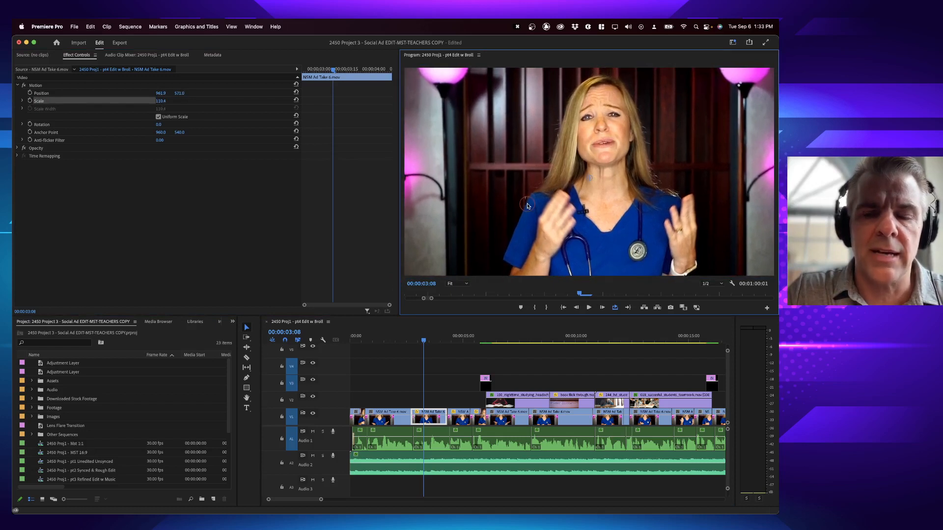
Preview the zoomed clip across its opening cut and set its scale to 112.
{"action": "left_click_drag", "start_coordinate": [405, 339], "coordinate": [416, 342]}
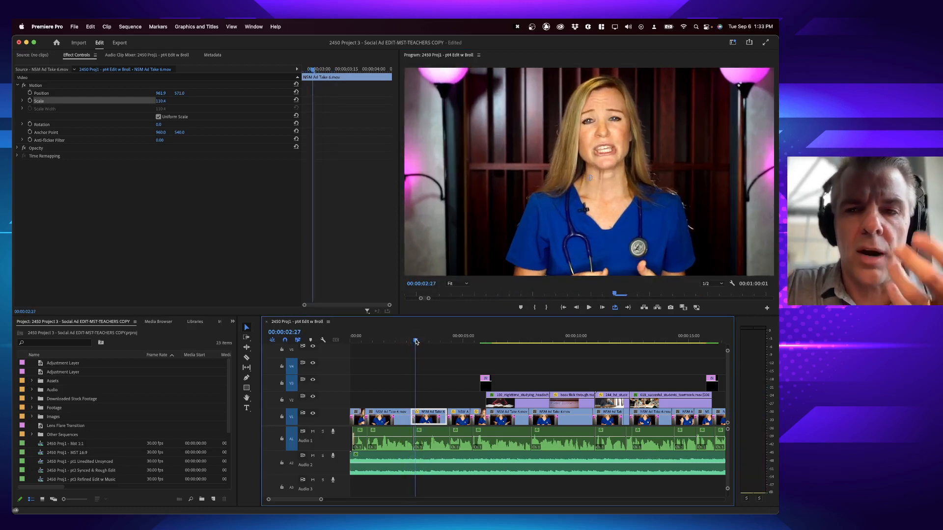
{"action": "left_click", "coordinate": [163, 100]}
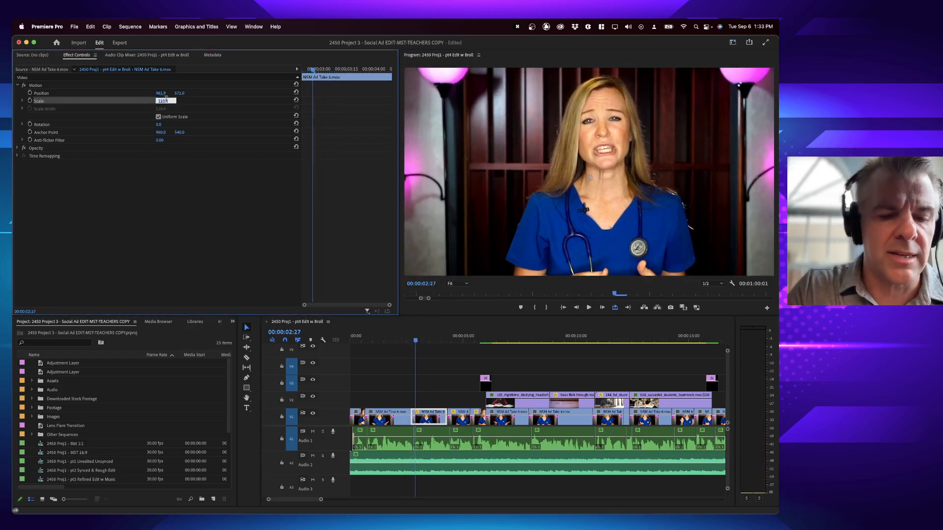
{"action": "type", "text": "112"}
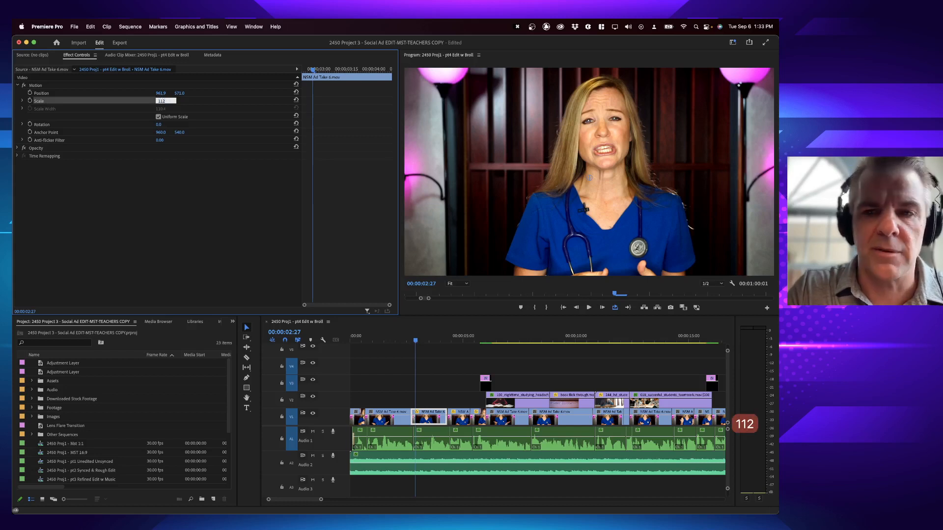
{"action": "key", "text": "Return"}
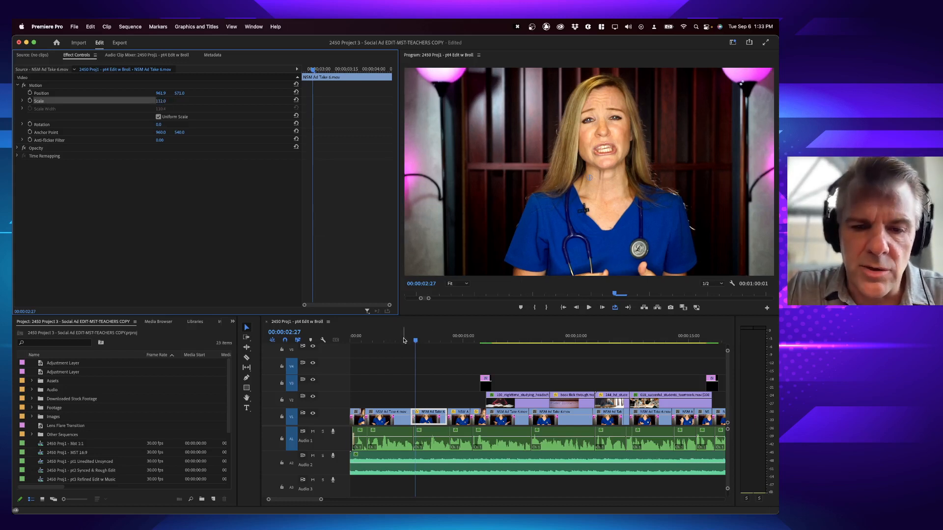
Compare the frames on either side of the cut near 00:00:02:21 to judge the punch-in.
{"action": "key", "text": "Up"}
{"action": "key", "text": "Up"}
{"action": "key", "text": "Left"}
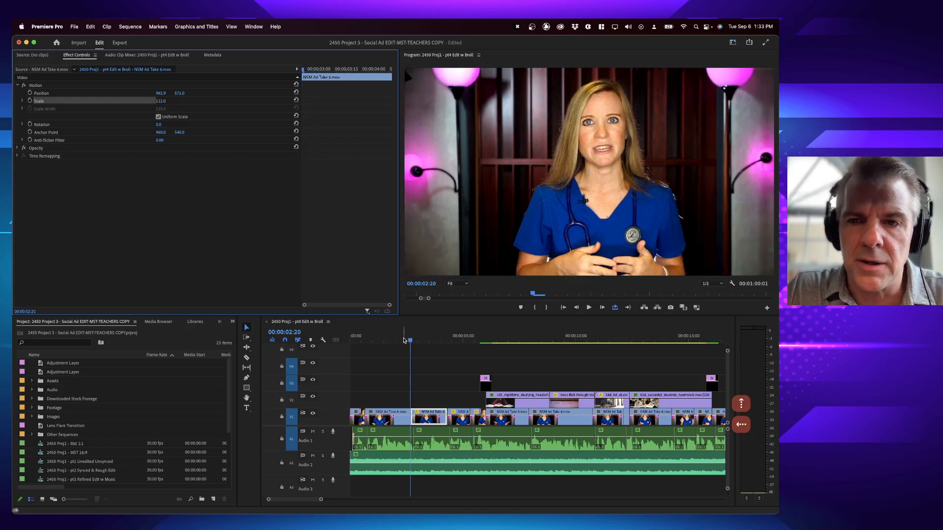
{"action": "key", "text": "Right"}
{"action": "key", "text": "Left"}
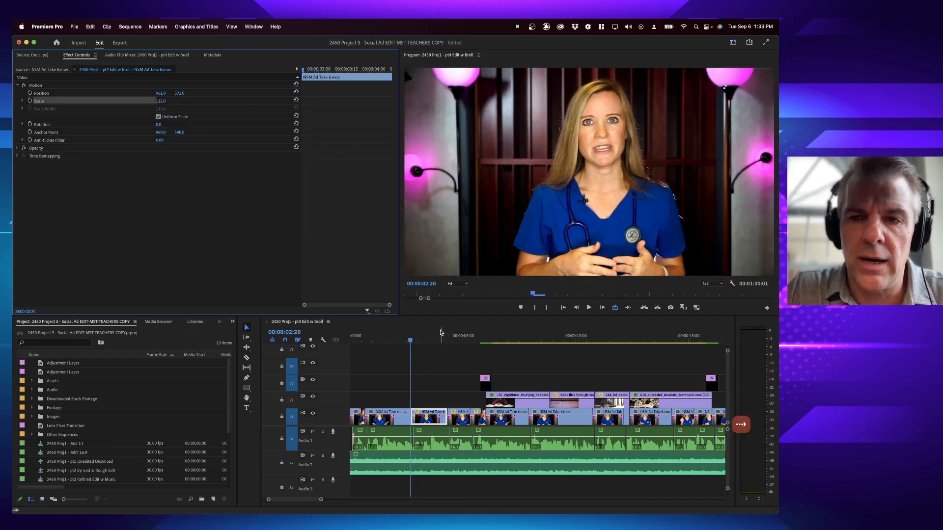
{"action": "key", "text": "Right"}
{"action": "left_click_drag", "start_coordinate": [608, 154], "coordinate": [597, 139]}
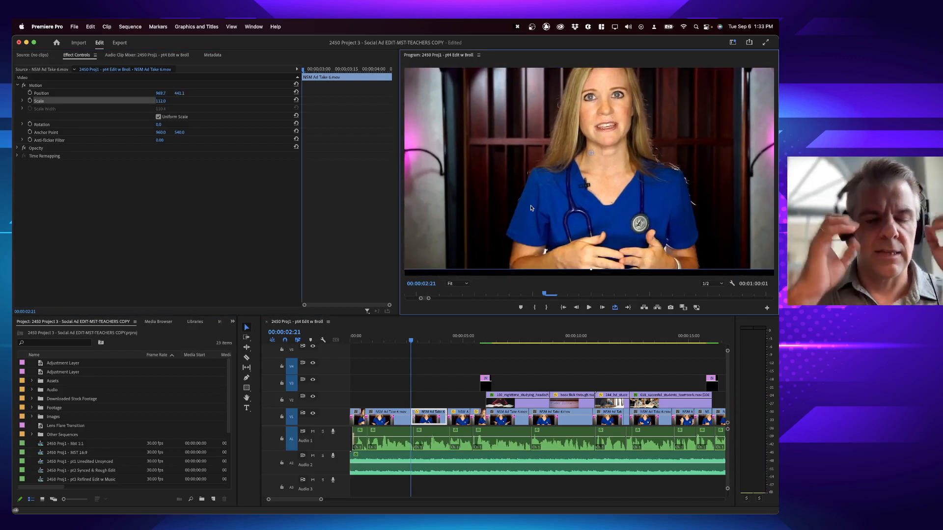
{"action": "key", "text": "super+z"}
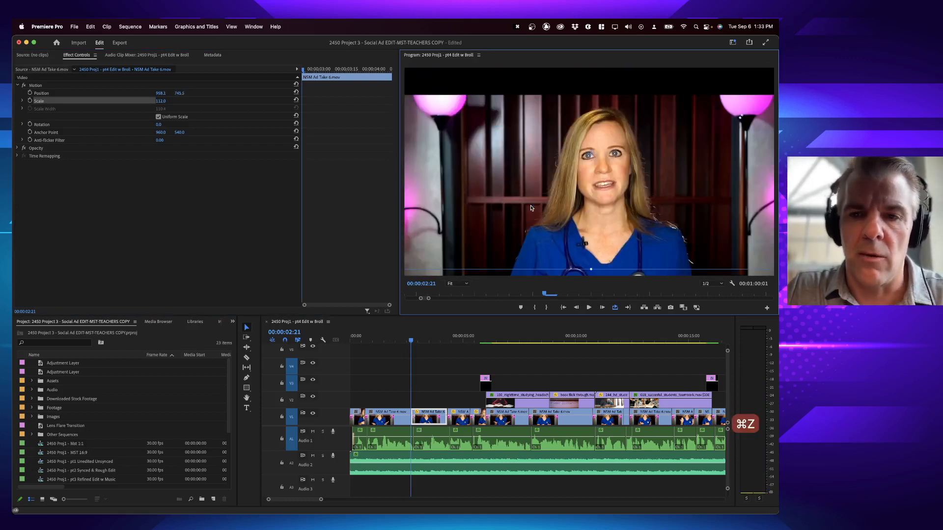
{"action": "key", "text": "super+z"}
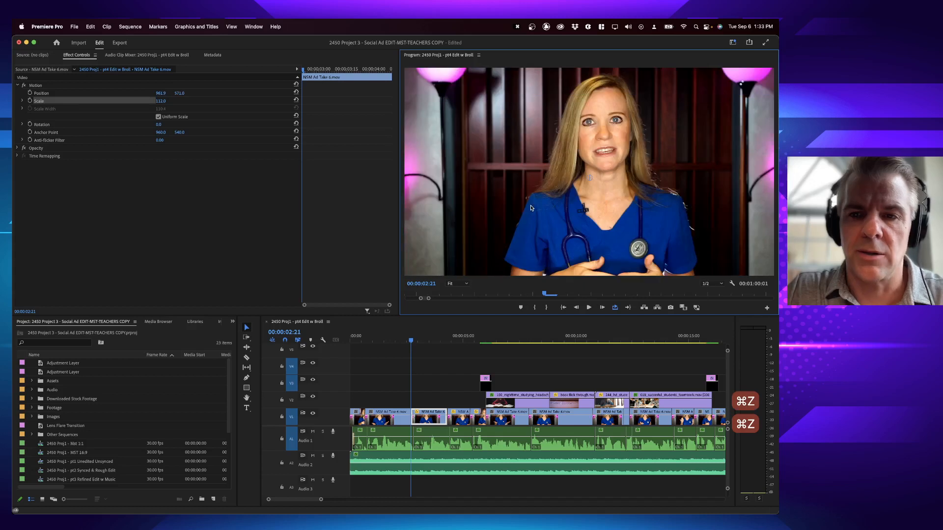
Flip between frames 00:00:02:20 and 00:00:02:21 to check how the speaker's eyes line up across the cut.
{"action": "left_click", "coordinate": [411, 341]}
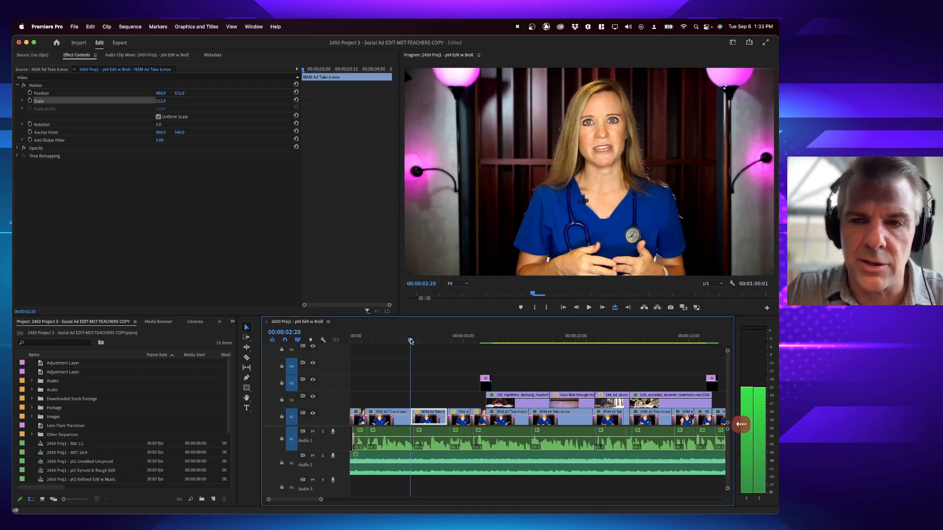
{"action": "key", "text": "Right"}
{"action": "key", "text": "Left"}
{"action": "key", "text": "Right"}
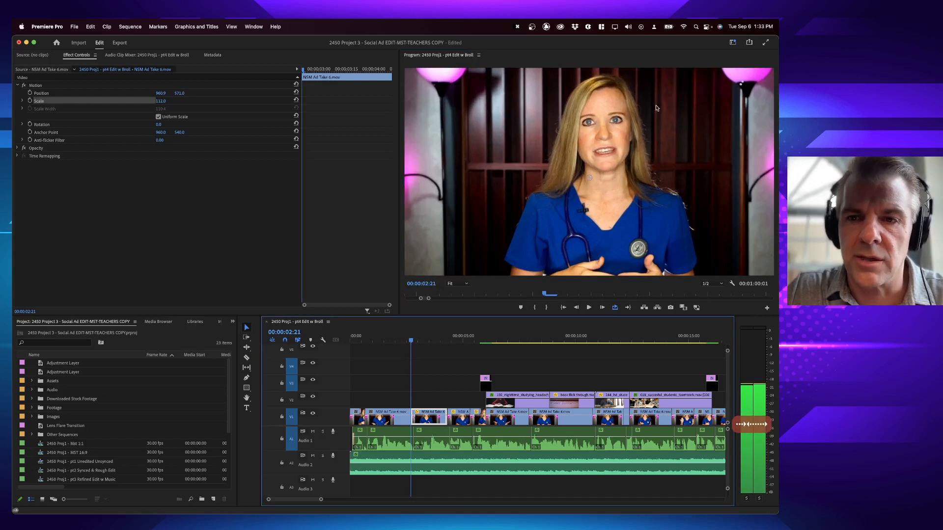
{"action": "key", "text": "Left"}
{"action": "key", "text": "Right"}
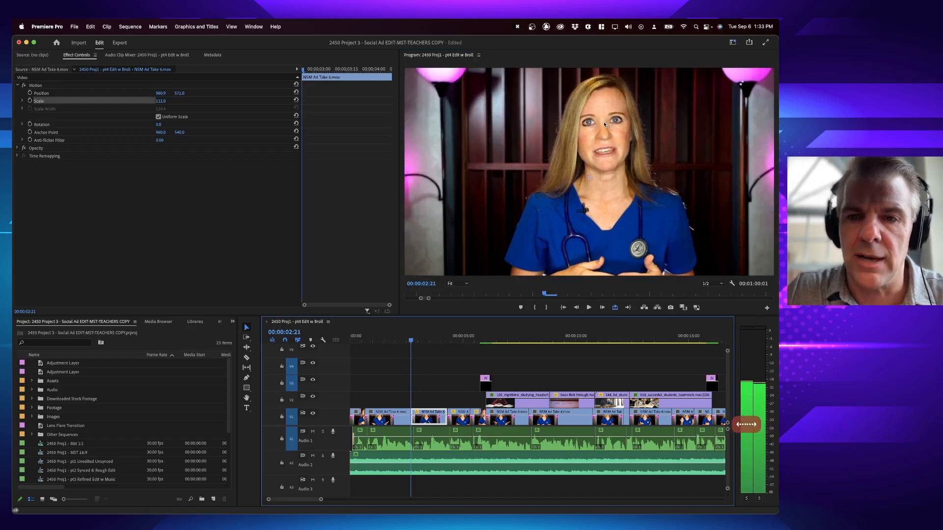
{"action": "key", "text": "Left"}
{"action": "key", "text": "Right"}
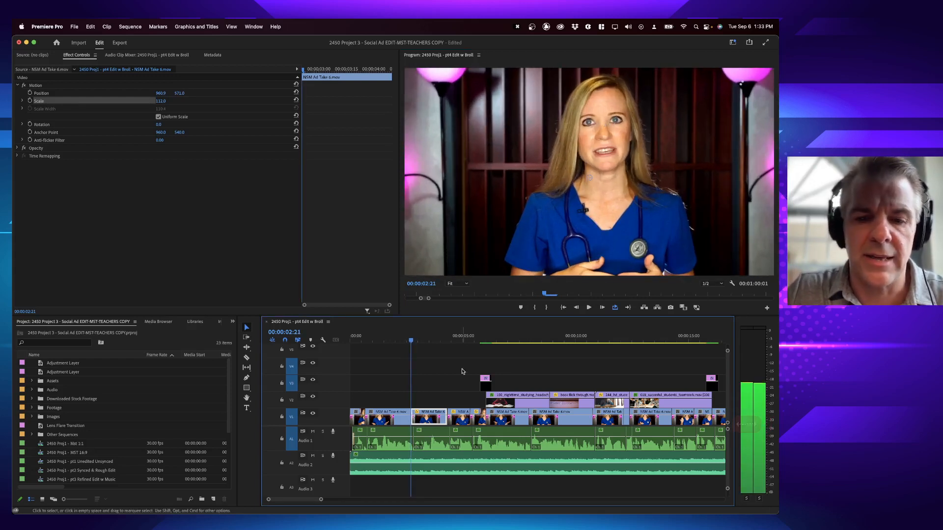
Play the sequence from 00:00:02:19 through the zoomed clip and into the V1 clip after it.
{"action": "left_click", "coordinate": [422, 340]}
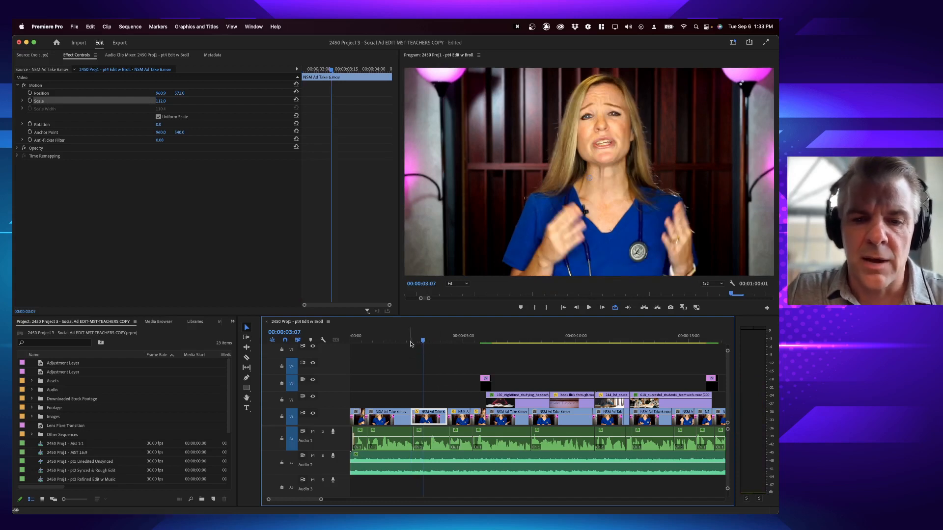
{"action": "left_click", "coordinate": [410, 341]}
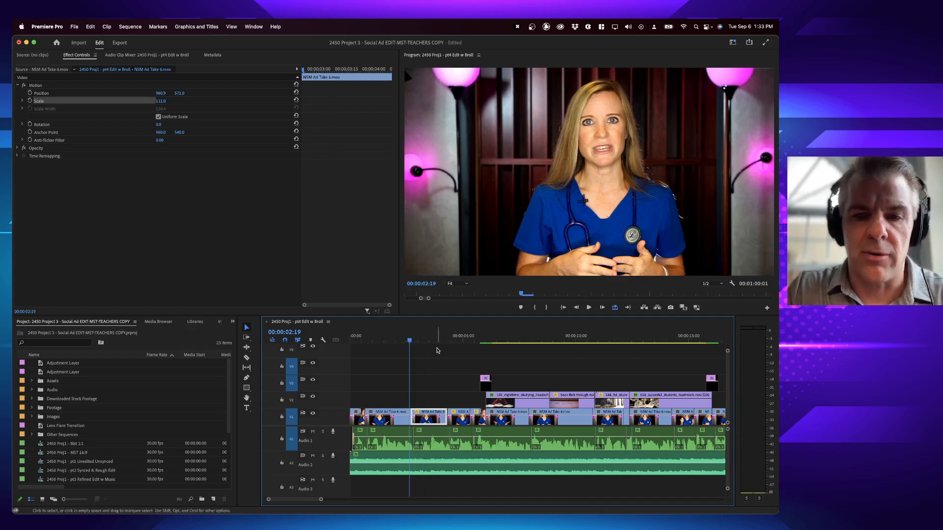
{"action": "key", "text": "space"}
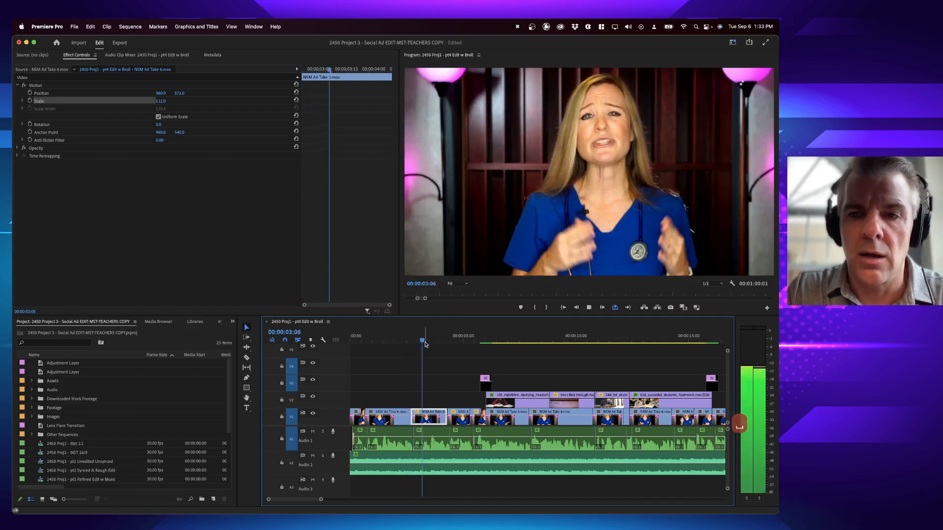
{"action": "key", "text": "space"}
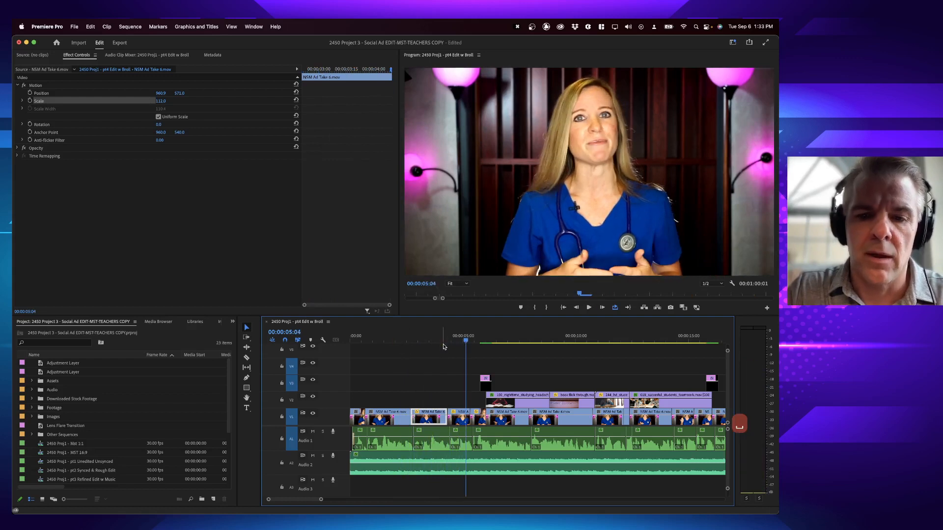
Examine the V1 clip around 00:00:04:23 and compare its motion settings with those of the zoomed clip before it.
{"action": "left_click", "coordinate": [461, 422]}
{"action": "left_click", "coordinate": [440, 341]}
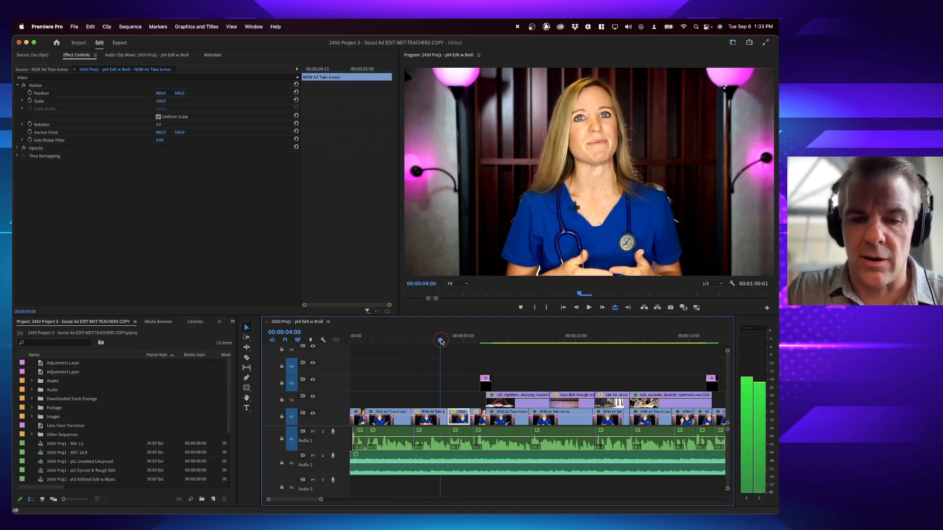
{"action": "left_click_drag", "start_coordinate": [440, 341], "coordinate": [459, 343]}
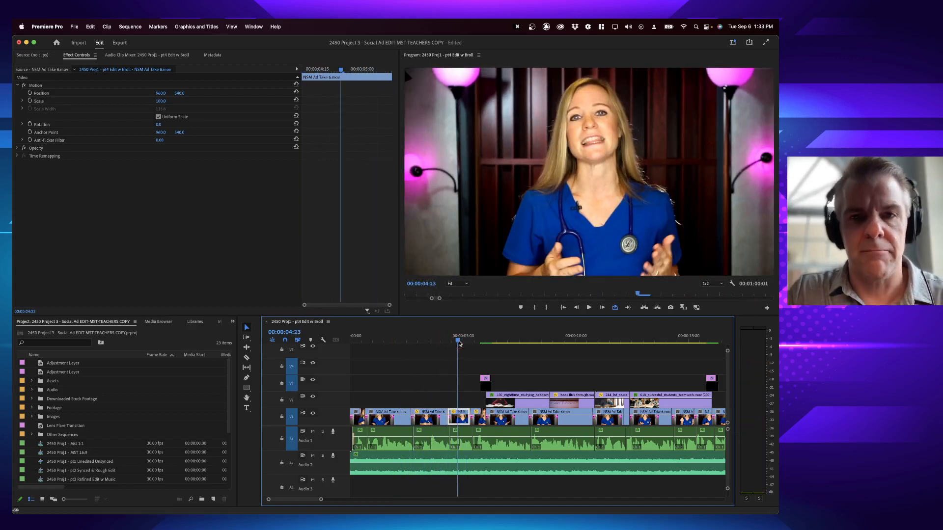
{"action": "left_click", "coordinate": [433, 420]}
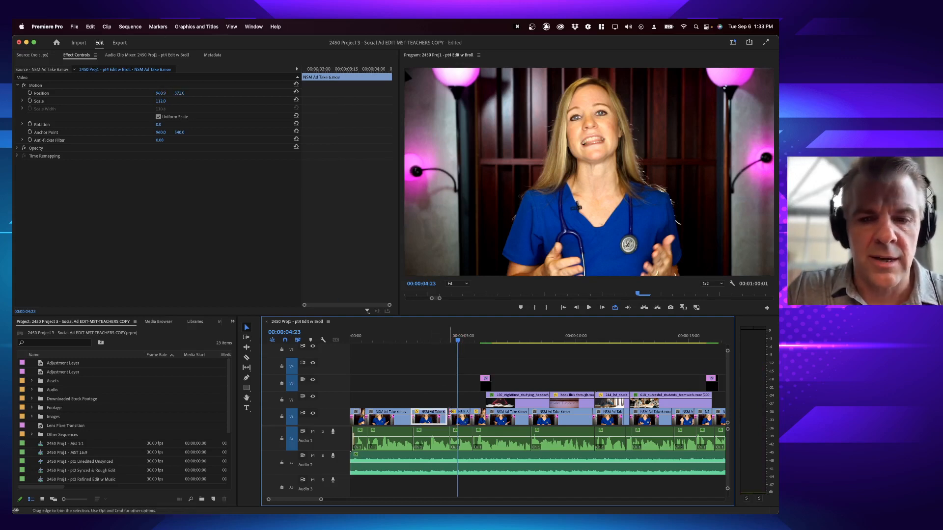
{"action": "left_click", "coordinate": [456, 418]}
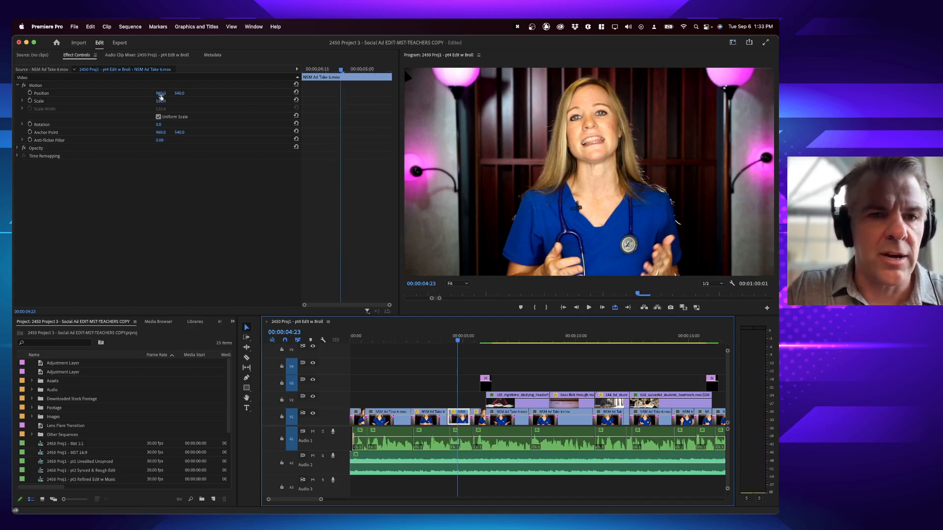
Copy the zoomed V1 clip starting near 00:00:02:21 and paste only its Motion attributes onto the next V1 clip.
{"action": "left_click", "coordinate": [433, 420]}
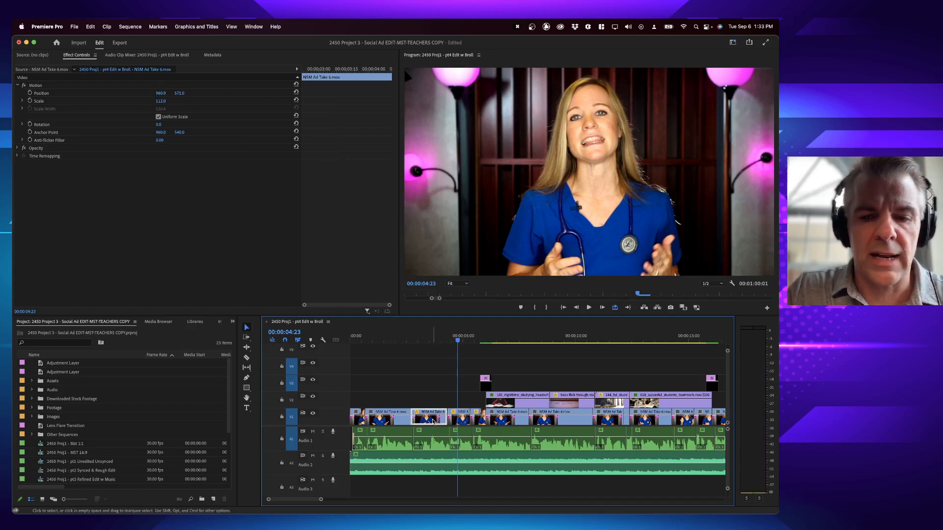
{"action": "left_click", "coordinate": [435, 338]}
{"action": "key", "text": "super+c"}
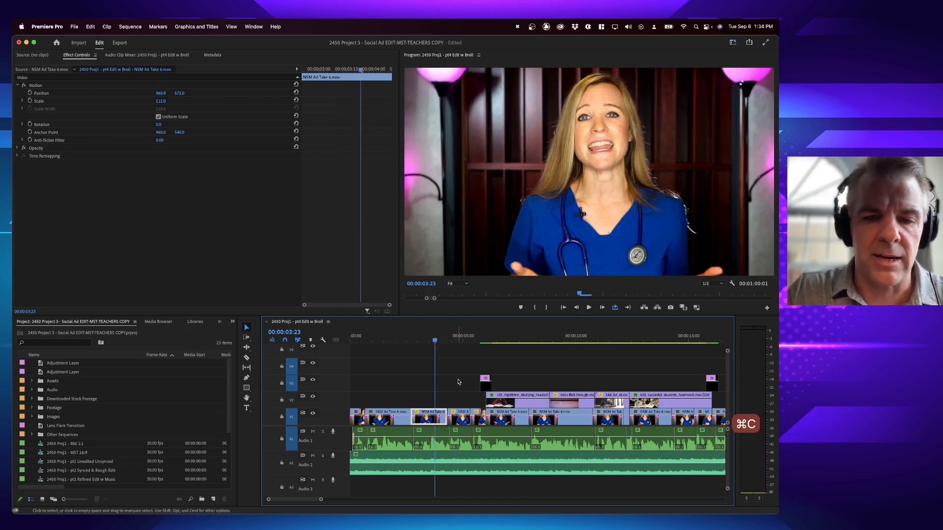
{"action": "left_click", "coordinate": [460, 340]}
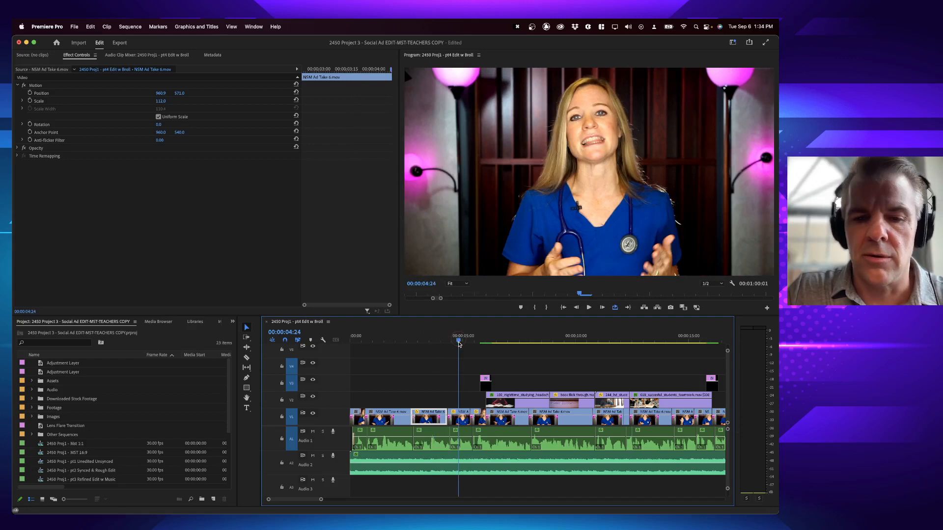
{"action": "left_click", "coordinate": [459, 418]}
{"action": "left_click", "coordinate": [91, 28]}
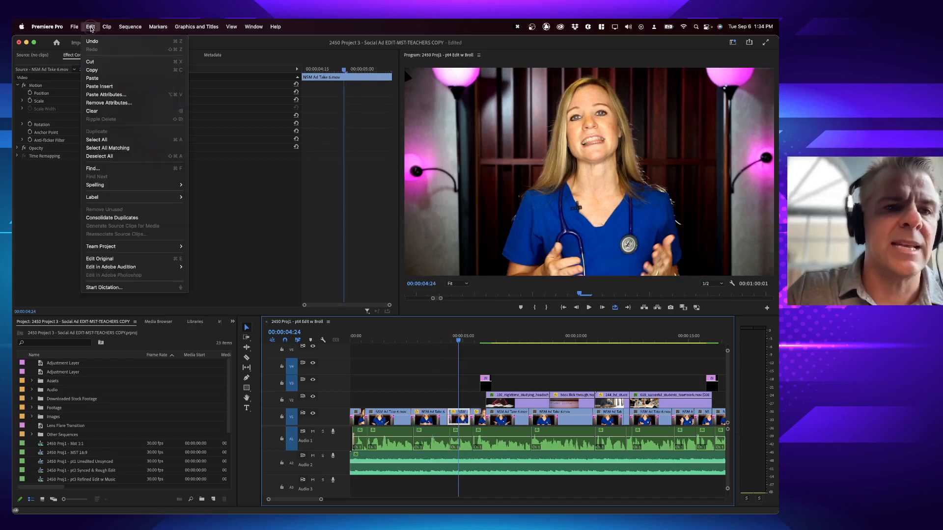
{"action": "left_click", "coordinate": [172, 97]}
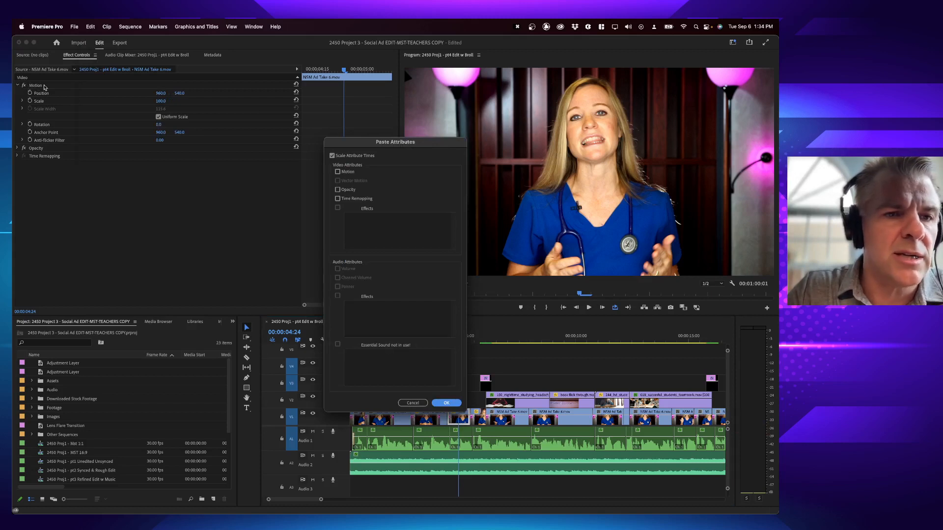
{"action": "left_click", "coordinate": [337, 172]}
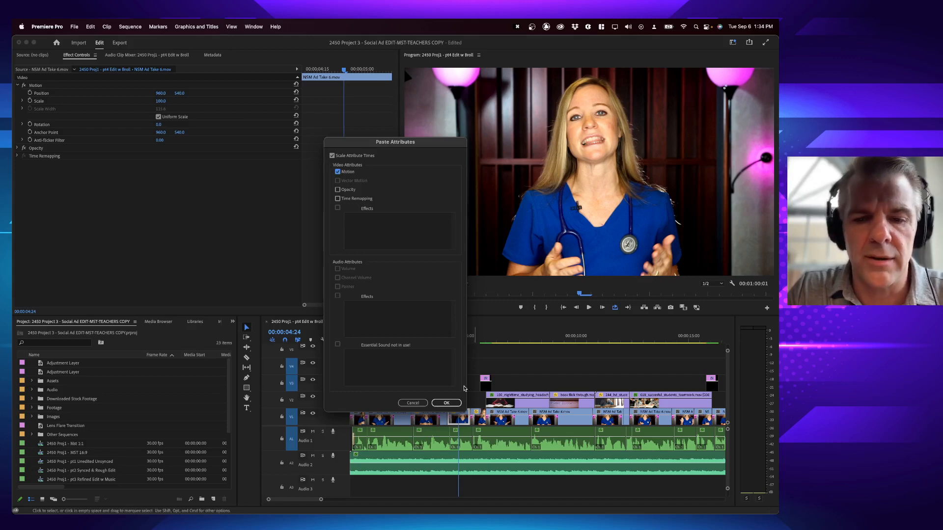
{"action": "left_click_drag", "start_coordinate": [426, 145], "coordinate": [321, 130]}
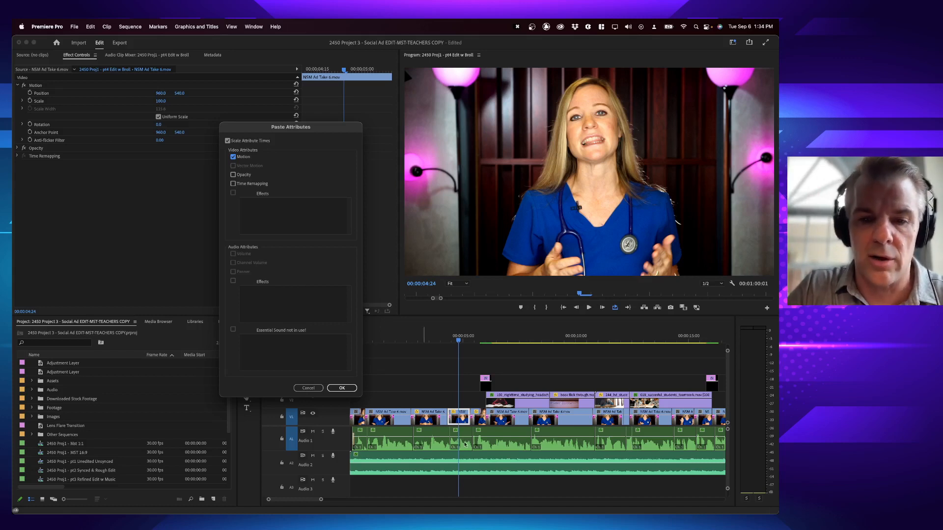
{"action": "key", "text": "Return"}
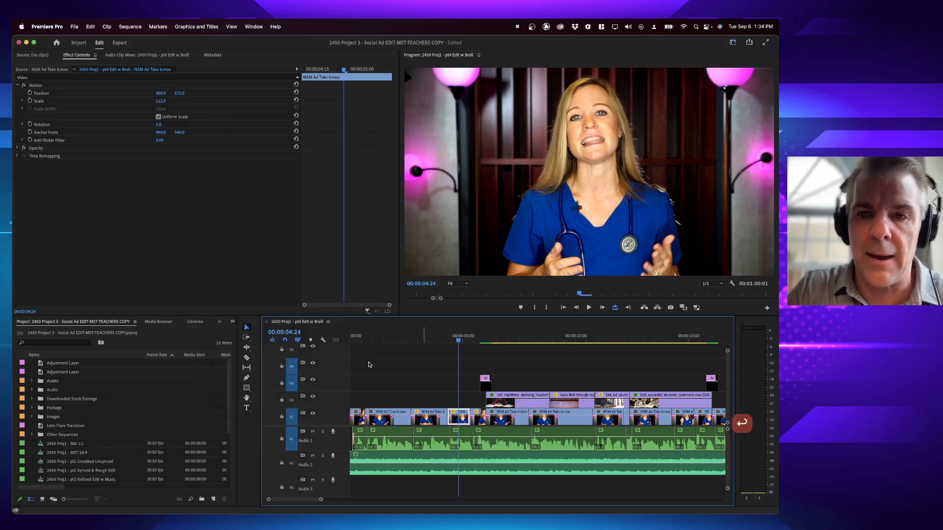
Preview both zoomed clips from 00:00:02:08, and replay the punch-in cut near 00:00:02:21 from 00:00:02:12.
{"action": "left_click", "coordinate": [401, 342]}
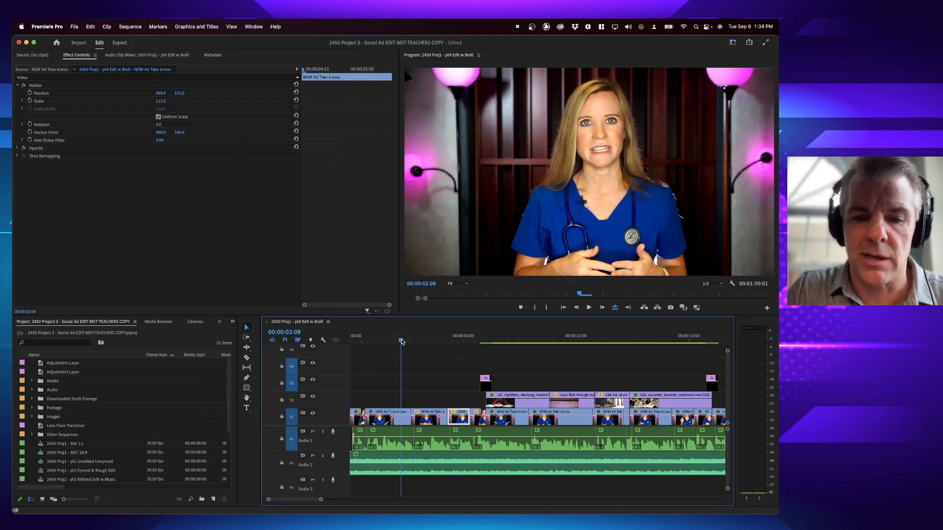
{"action": "key", "text": "space"}
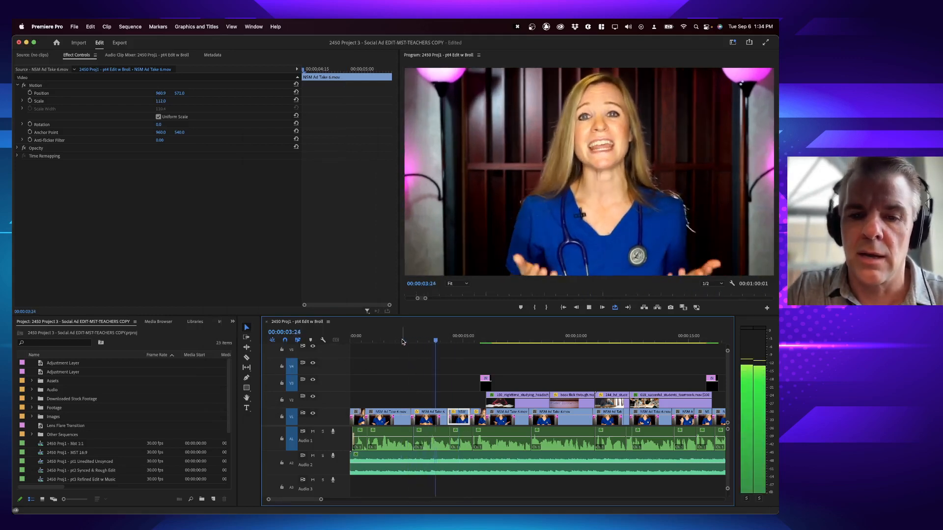
{"action": "key", "text": "space"}
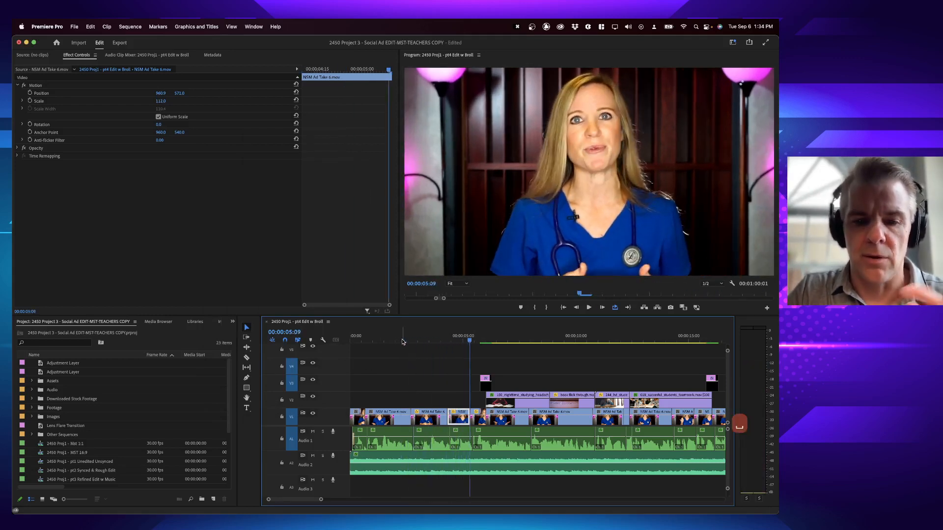
{"action": "left_click", "coordinate": [410, 338]}
{"action": "key", "text": "="}
{"action": "key", "text": "="}
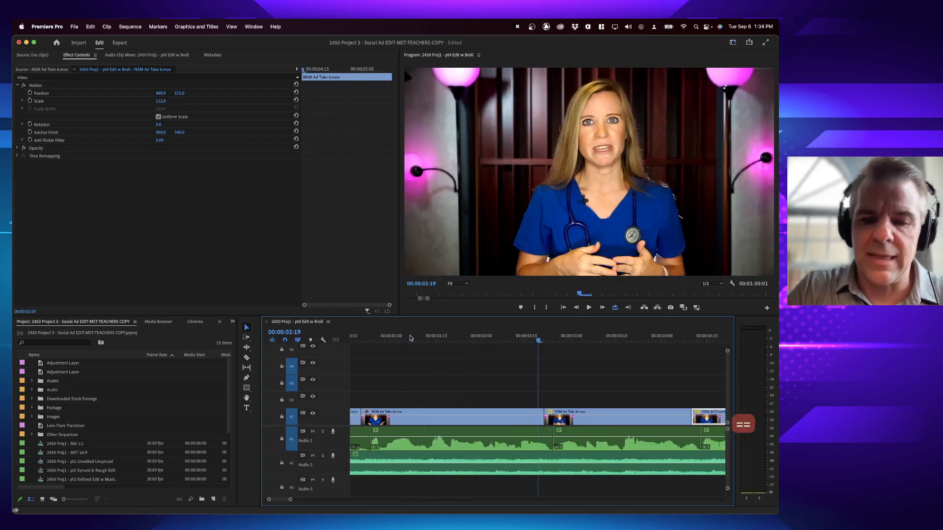
{"action": "left_click", "coordinate": [517, 338]}
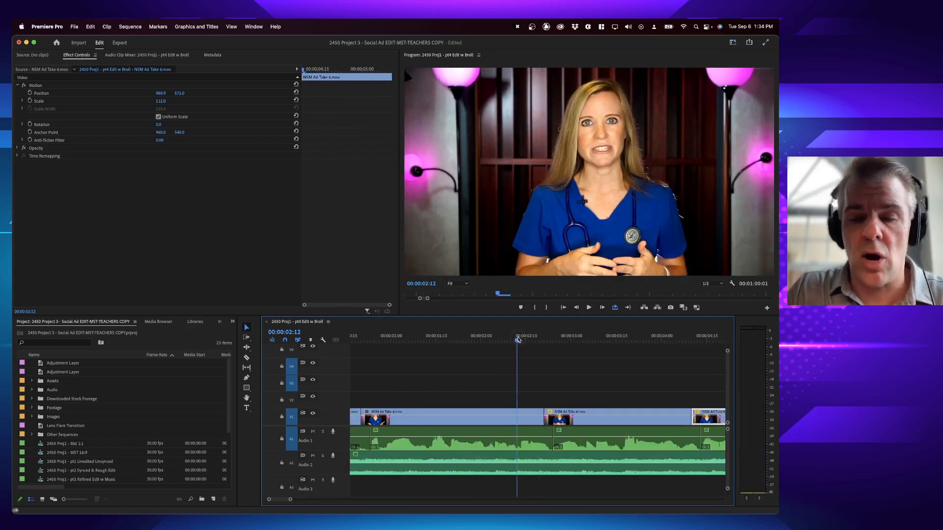
{"action": "key", "text": "space"}
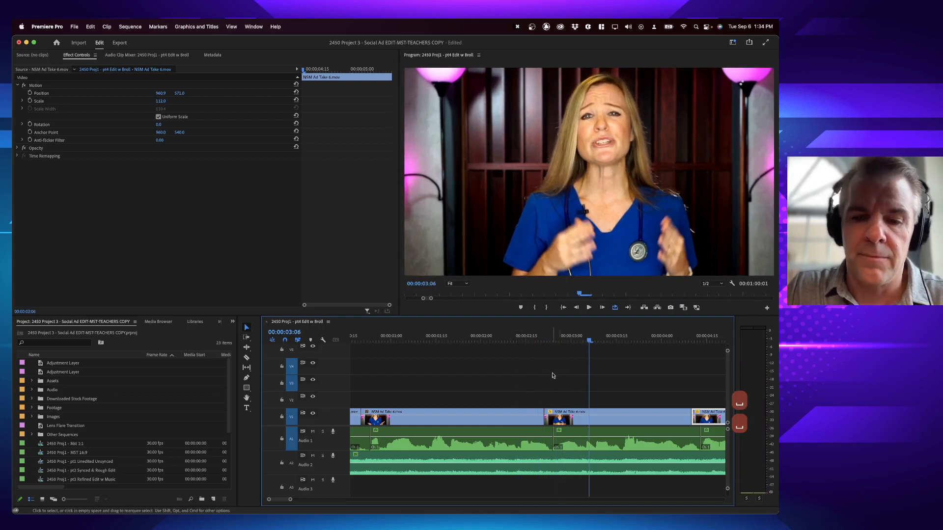
Select the V1 cut near 00:00:02:21 and bring up the effects library.
{"action": "left_click", "coordinate": [543, 417]}
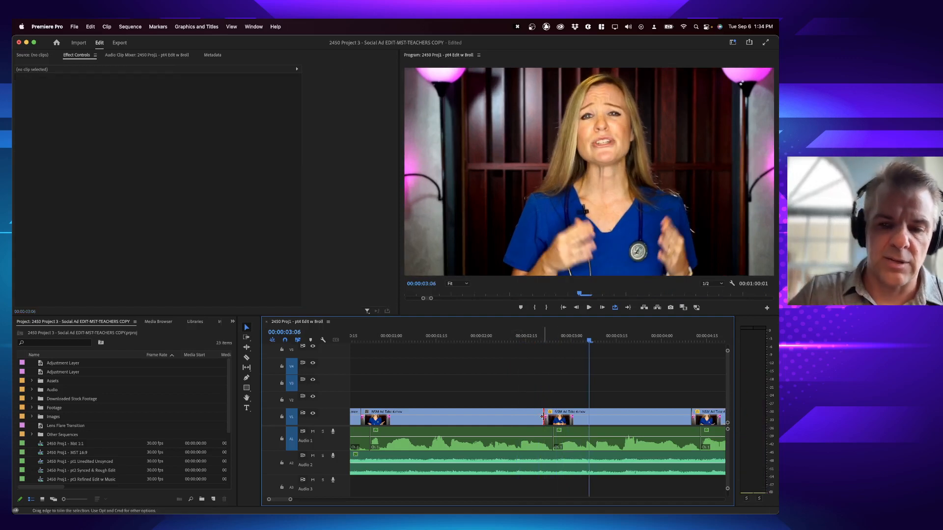
{"action": "left_click", "coordinate": [529, 338]}
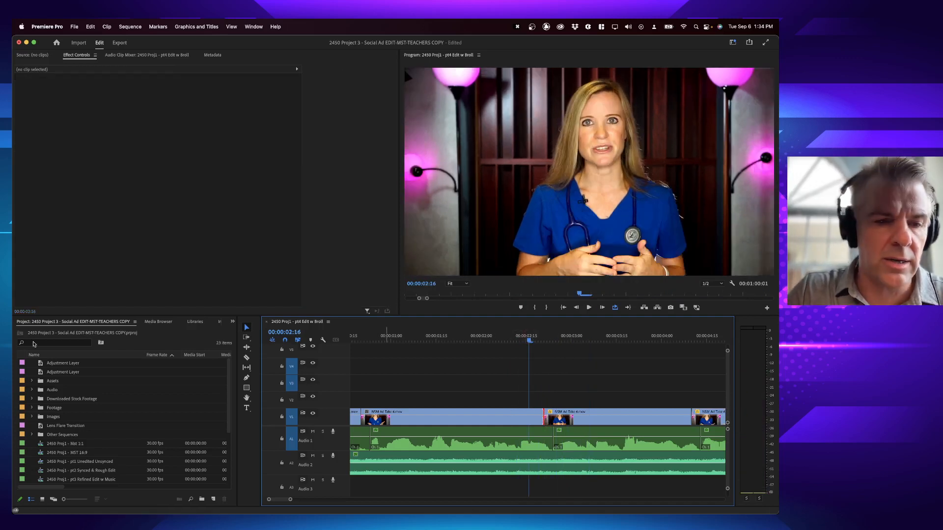
{"action": "key", "text": "shift+7"}
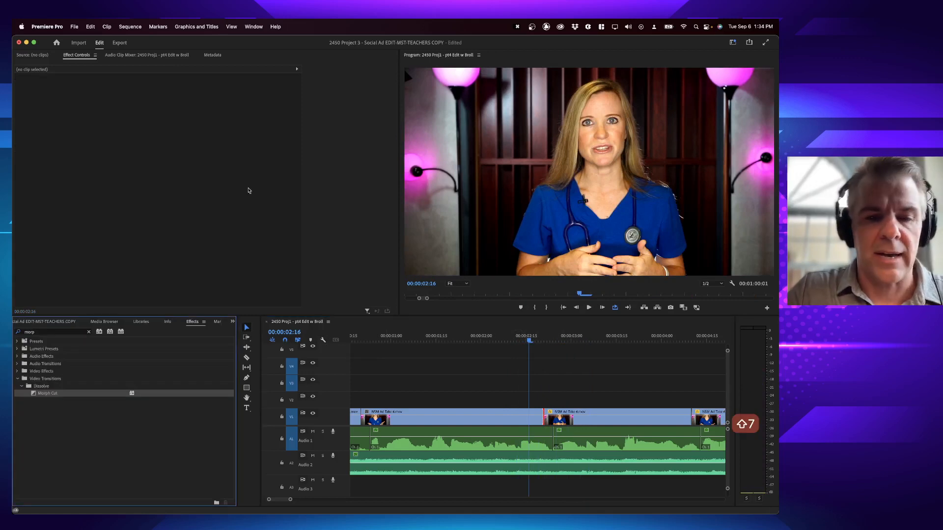
{"action": "left_click", "coordinate": [254, 26]}
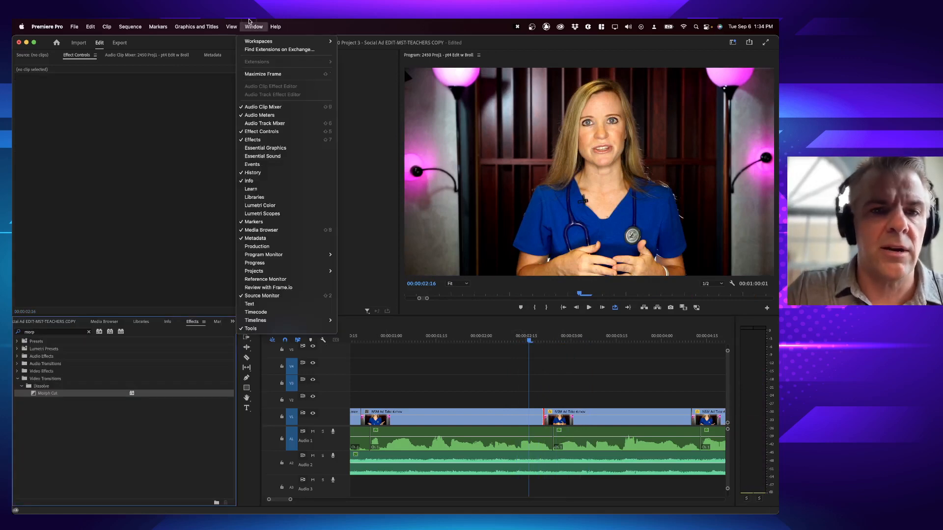
{"action": "left_click", "coordinate": [324, 141]}
{"action": "left_click", "coordinate": [64, 431]}
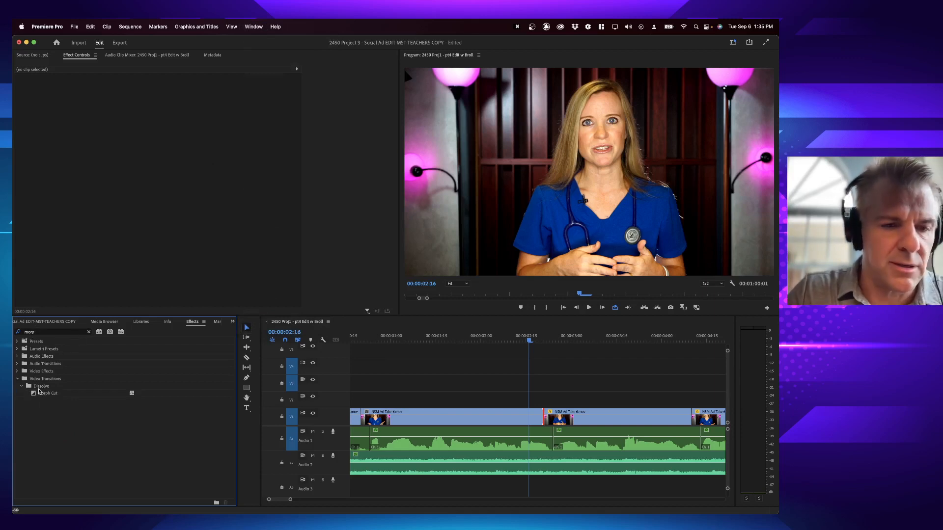
Search the effects for "diss" and locate the Block Dissolve video effect.
{"action": "left_click", "coordinate": [88, 333]}
{"action": "left_click", "coordinate": [69, 332]}
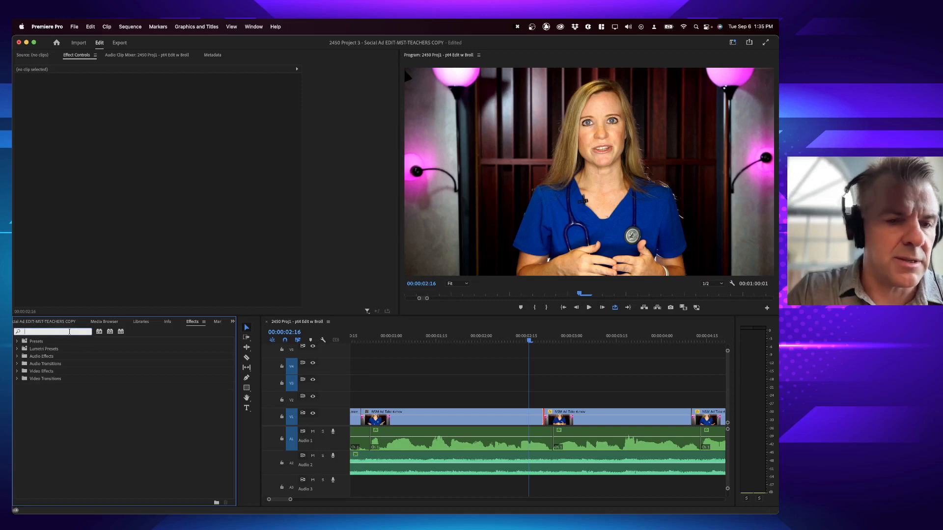
{"action": "type", "text": "diss"}
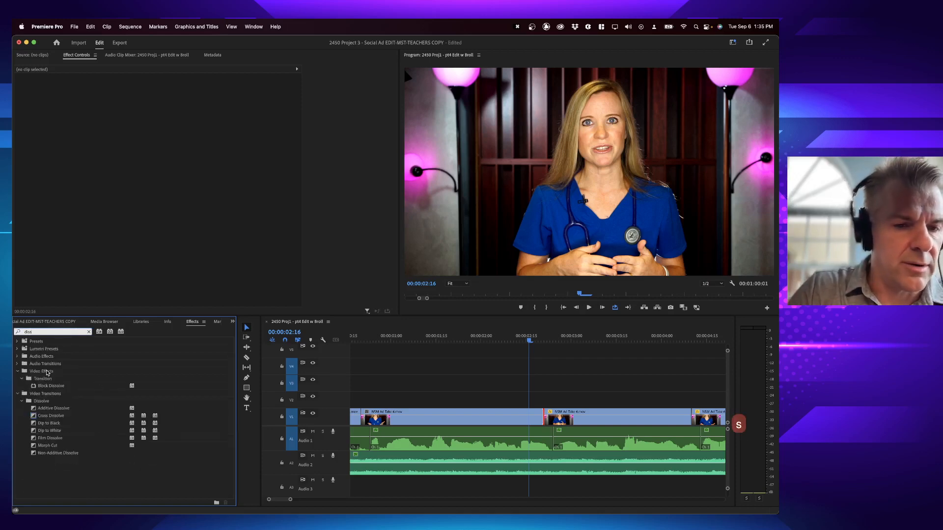
{"action": "left_click", "coordinate": [47, 373]}
{"action": "left_click", "coordinate": [46, 382]}
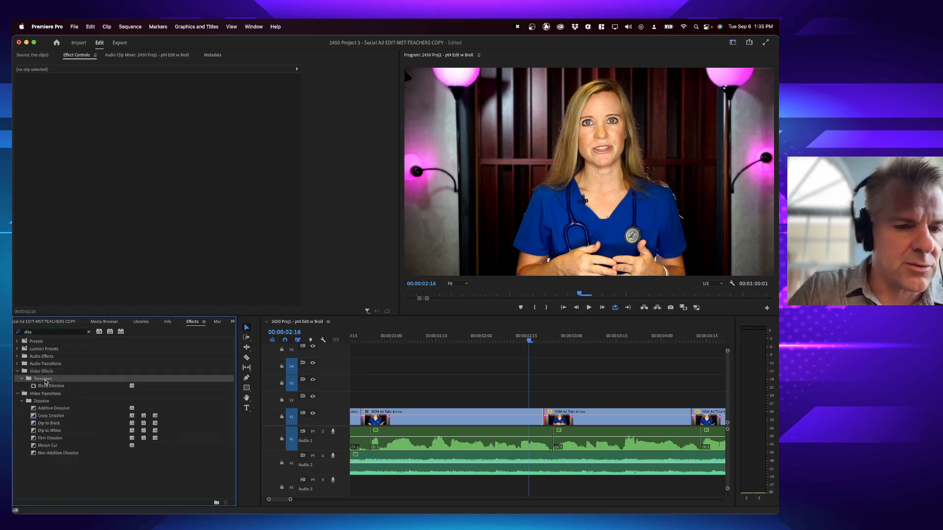
{"action": "left_click", "coordinate": [49, 387]}
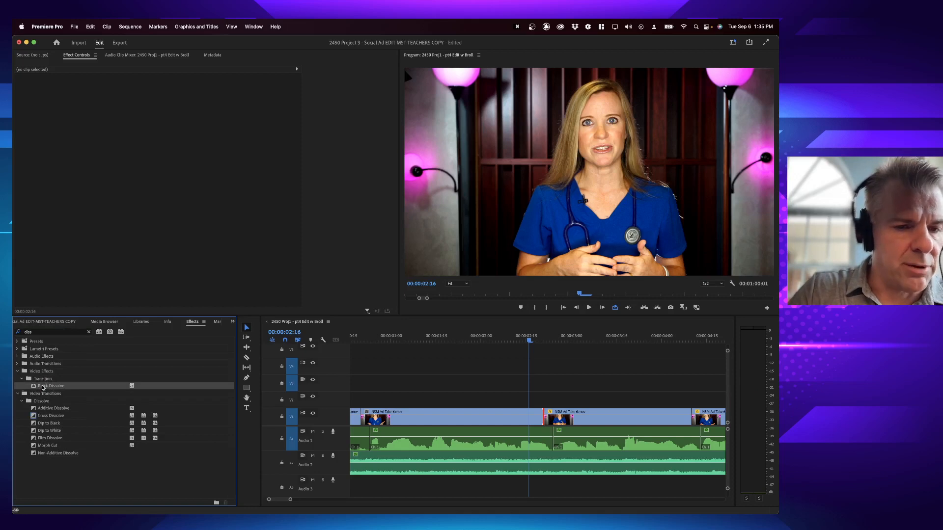
Set Dip to Black as the default transition.
{"action": "left_click", "coordinate": [51, 416]}
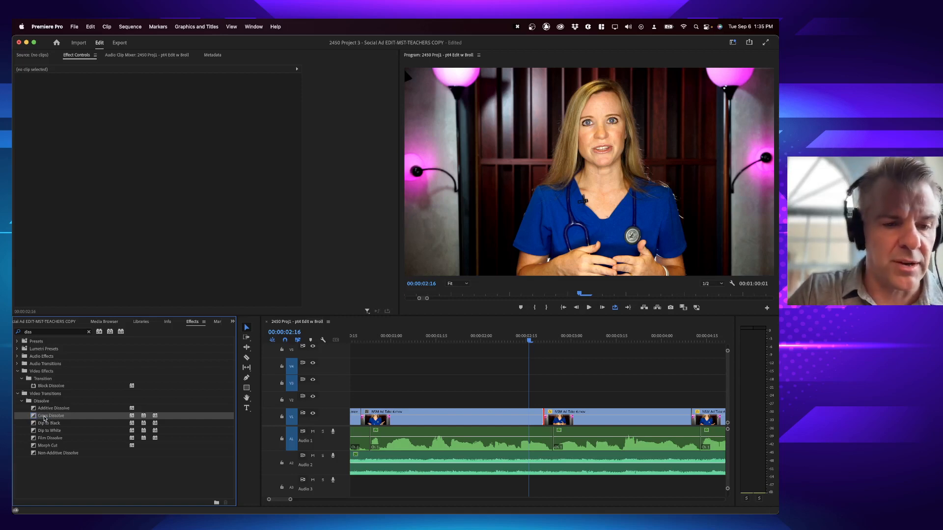
{"action": "left_click", "coordinate": [45, 424]}
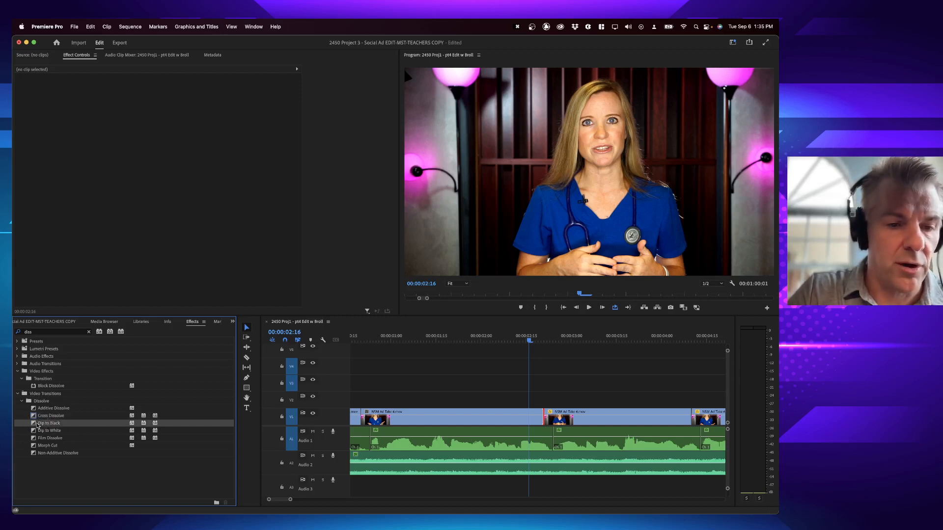
{"action": "right_click", "coordinate": [44, 425]}
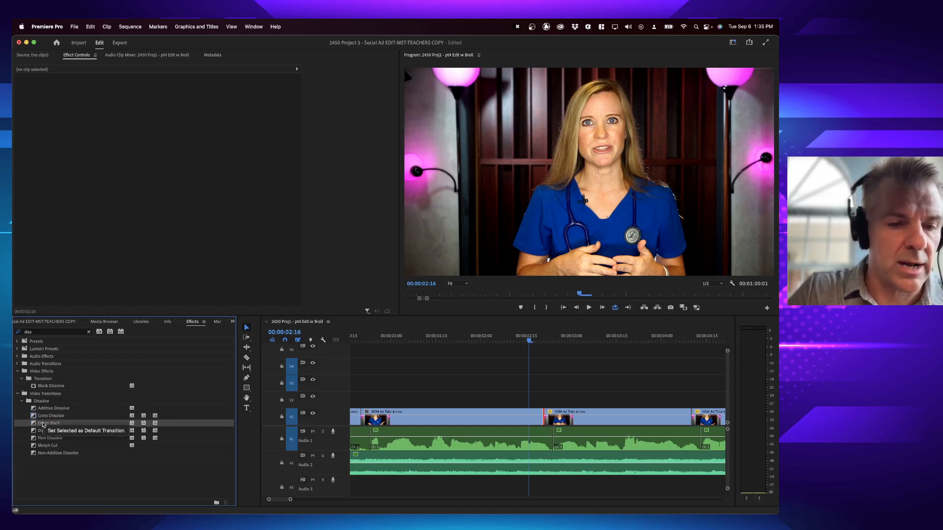
{"action": "left_click", "coordinate": [69, 431]}
{"action": "left_click", "coordinate": [51, 416]}
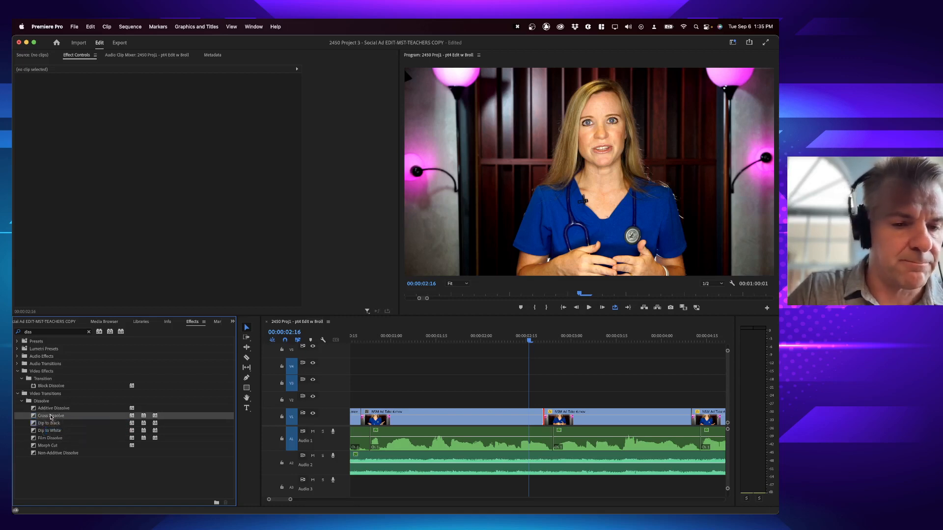
Try a Dip to Black on the V1 cut near 00:00:02:21, previewing it from 00:00:02:02 before deleting it.
{"action": "left_click_drag", "start_coordinate": [41, 425], "coordinate": [549, 418]}
{"action": "left_click", "coordinate": [488, 338]}
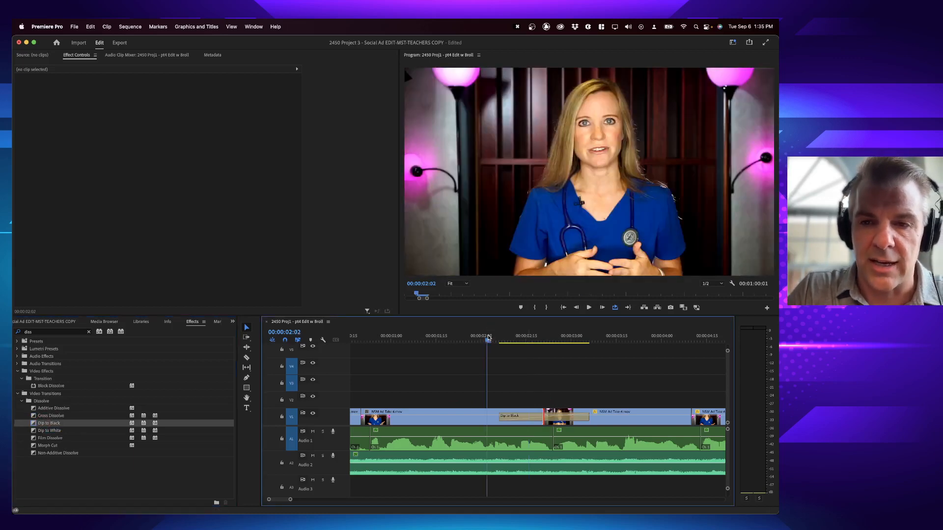
{"action": "key", "text": "space"}
{"action": "key", "text": "space"}
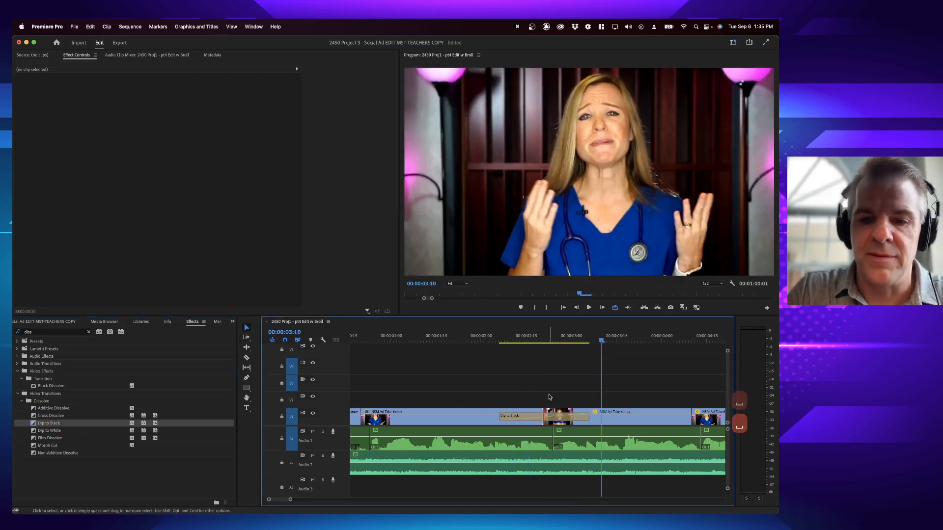
{"action": "left_click", "coordinate": [557, 421]}
{"action": "key", "text": "BackSpace"}
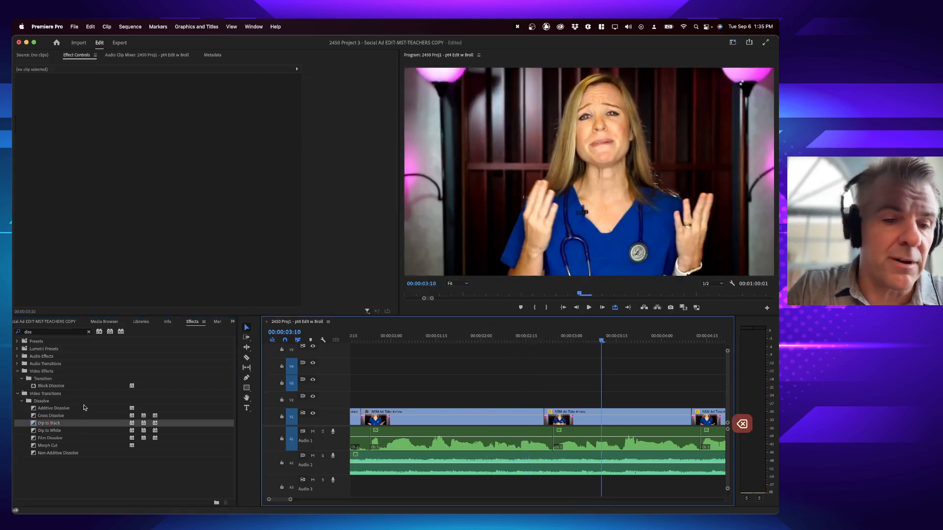
Apply a Cross Dissolve to the V1 cut near 00:00:02:21 and preview it twice from just before the transition.
{"action": "left_click_drag", "start_coordinate": [57, 415], "coordinate": [545, 417]}
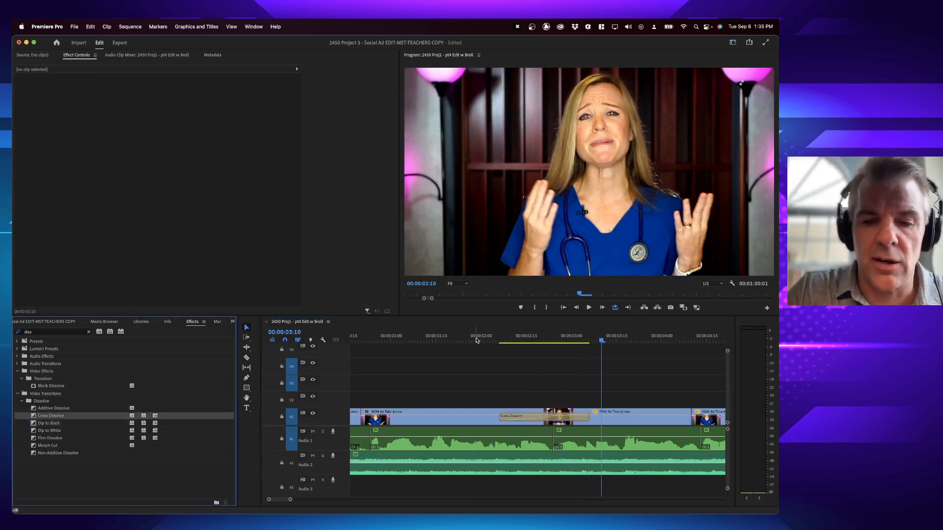
{"action": "left_click", "coordinate": [476, 339]}
{"action": "key", "text": "space"}
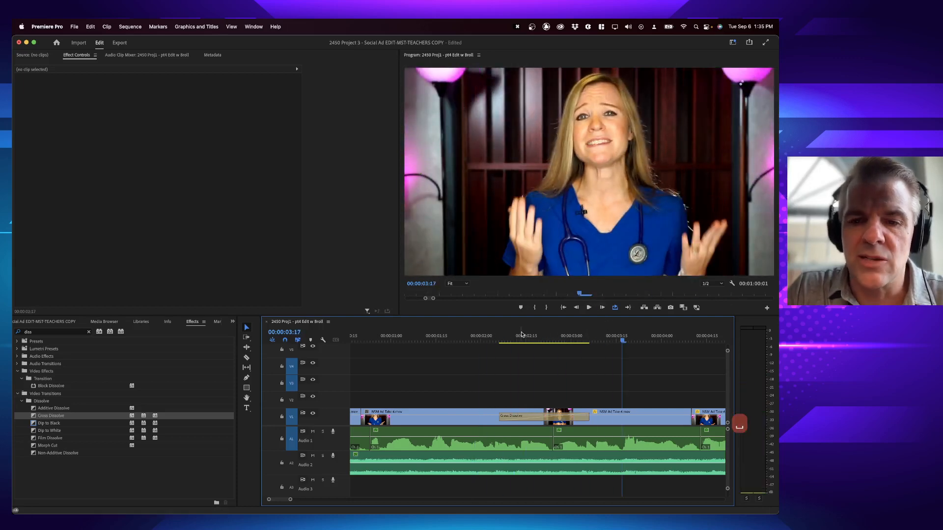
{"action": "left_click", "coordinate": [494, 336]}
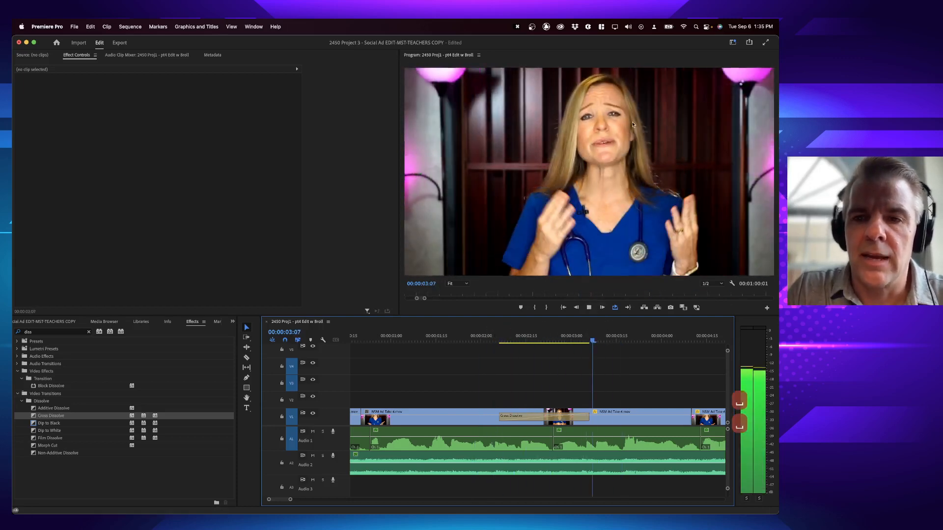
{"action": "key", "text": "space"}
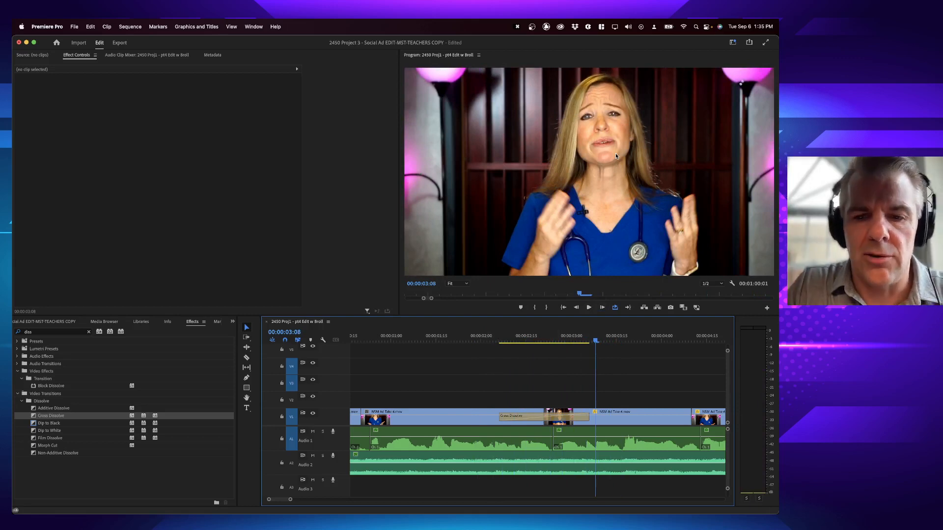
Shorten the Cross Dissolve to 00:00:00:06, centered on the cut, and preview it.
{"action": "left_click", "coordinate": [586, 418]}
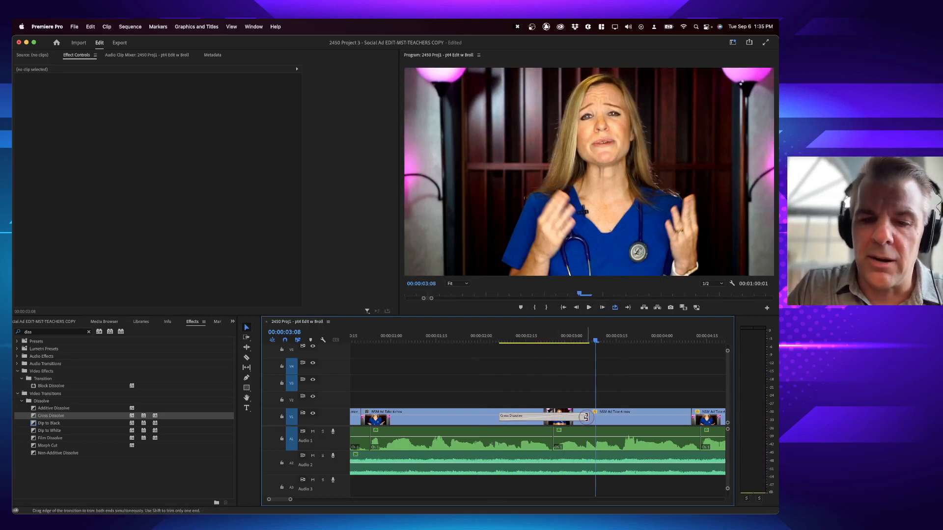
{"action": "left_click_drag", "start_coordinate": [588, 419], "coordinate": [547, 417]}
{"action": "left_click", "coordinate": [506, 338]}
{"action": "key", "text": "space"}
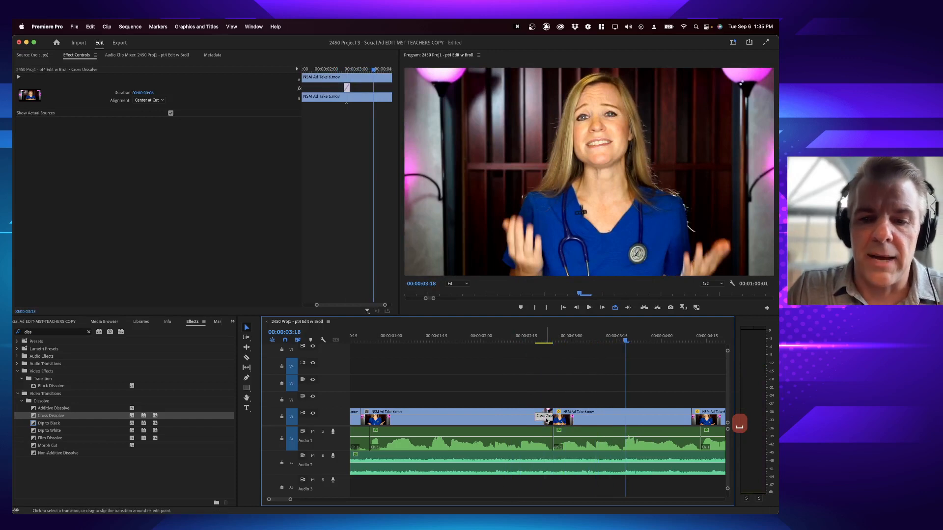
Replay the shortened Cross Dissolve from just before the cut and delete the transition.
{"action": "left_click", "coordinate": [523, 339]}
{"action": "key", "text": "space"}
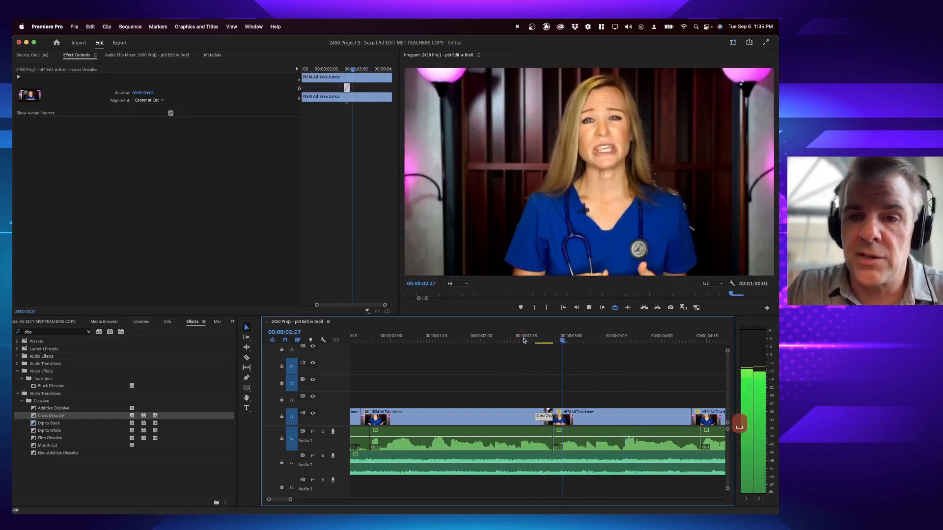
{"action": "key", "text": "space"}
{"action": "key", "text": "BackSpace"}
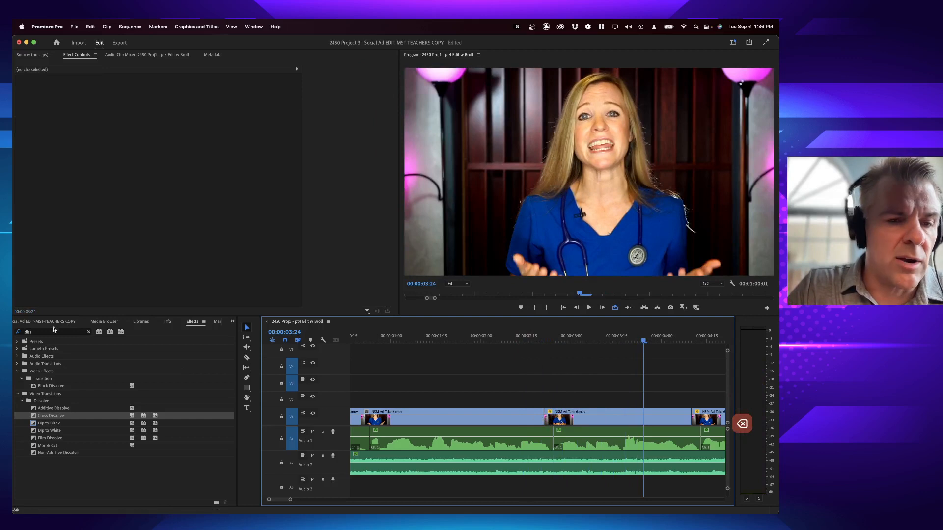
Apply a Morph Cut to the V1 cut near 00:00:02:21 and run its analysis.
{"action": "left_click", "coordinate": [50, 331]}
{"action": "key", "text": "super+a"}
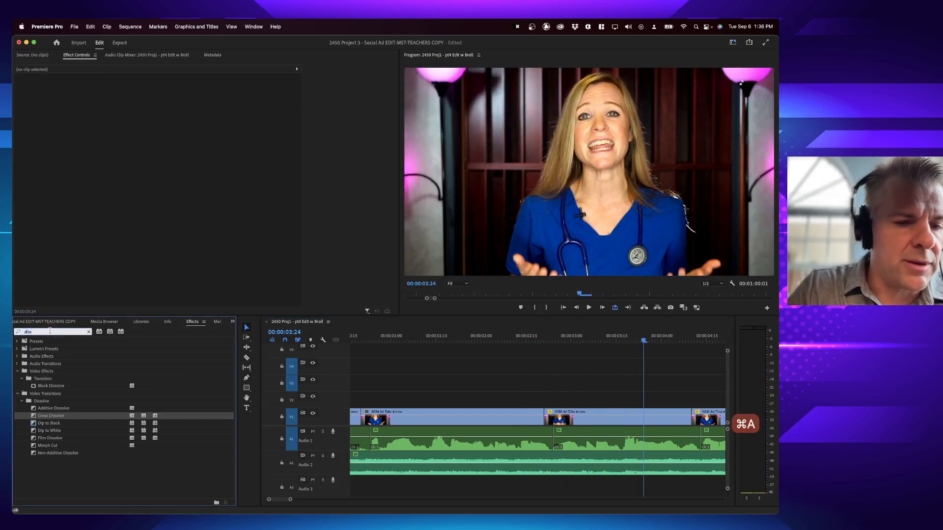
{"action": "left_click", "coordinate": [34, 448]}
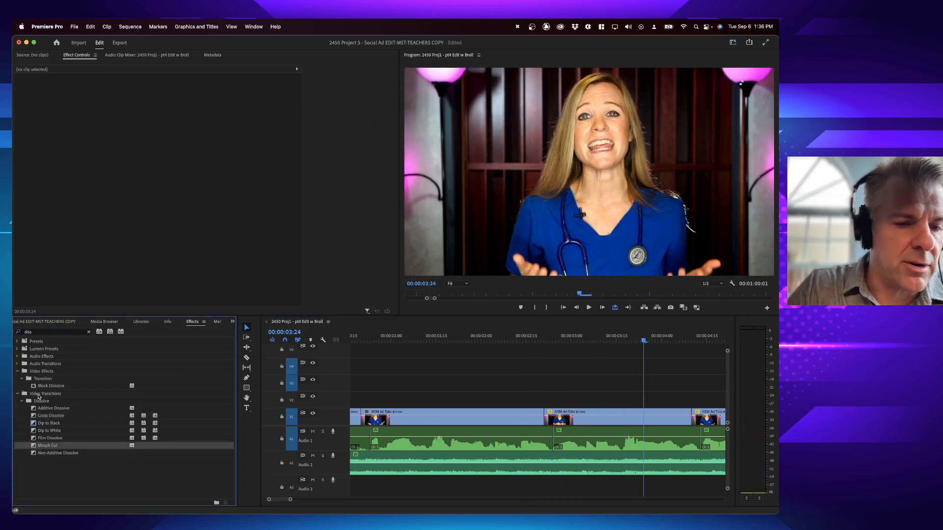
{"action": "left_click_drag", "start_coordinate": [33, 447], "coordinate": [543, 415]}
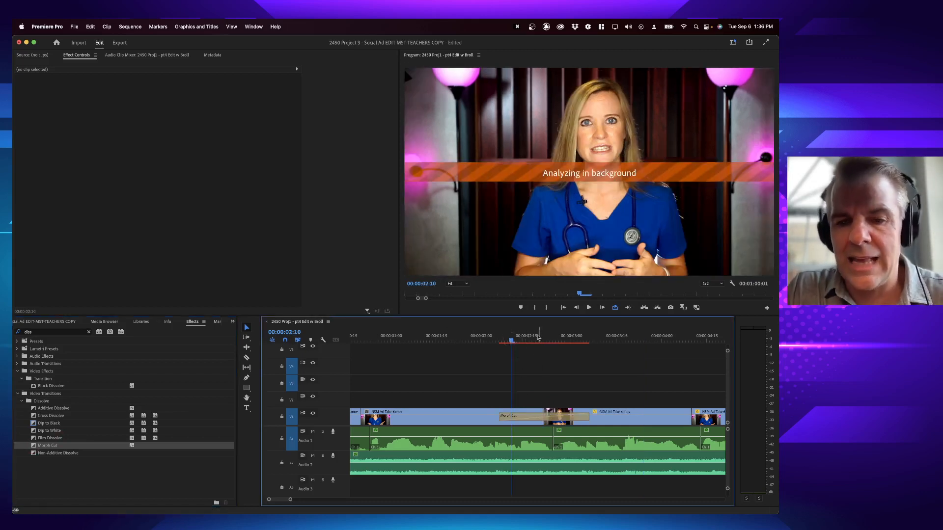
{"action": "left_click", "coordinate": [529, 416]}
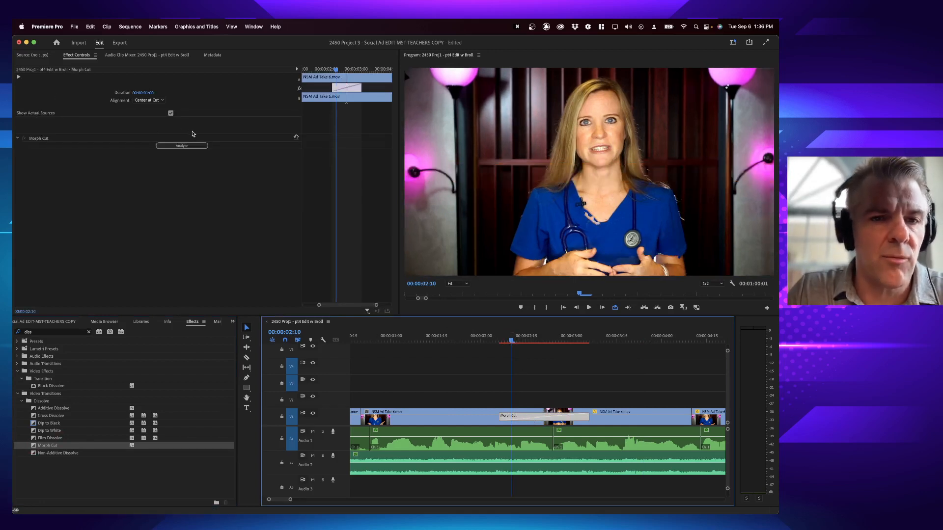
{"action": "left_click", "coordinate": [182, 146]}
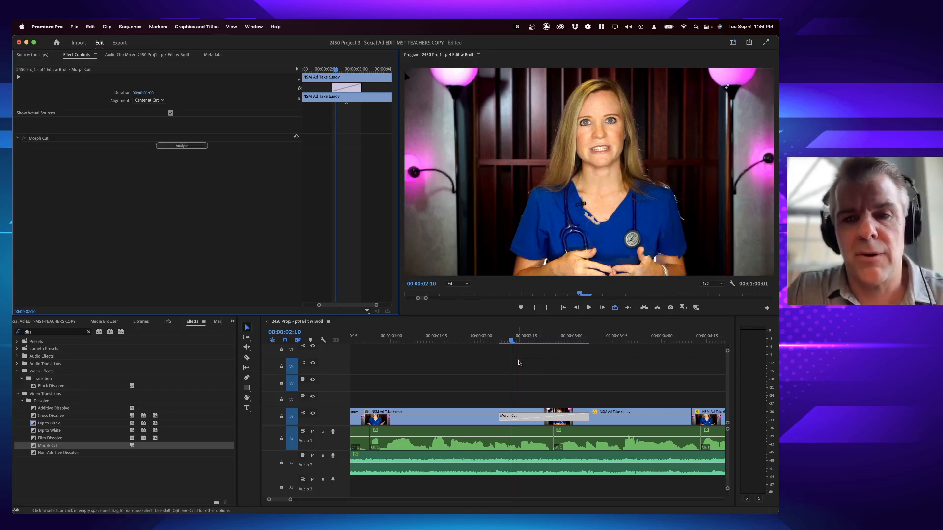
Examine the Morph Cut frame by frame up to 00:00:02:24, and play it from just before the transition.
{"action": "left_click_drag", "start_coordinate": [508, 342], "coordinate": [498, 344]}
{"action": "key", "text": "Right"}
{"action": "key", "text": "Right"}
{"action": "key", "text": "Right"}
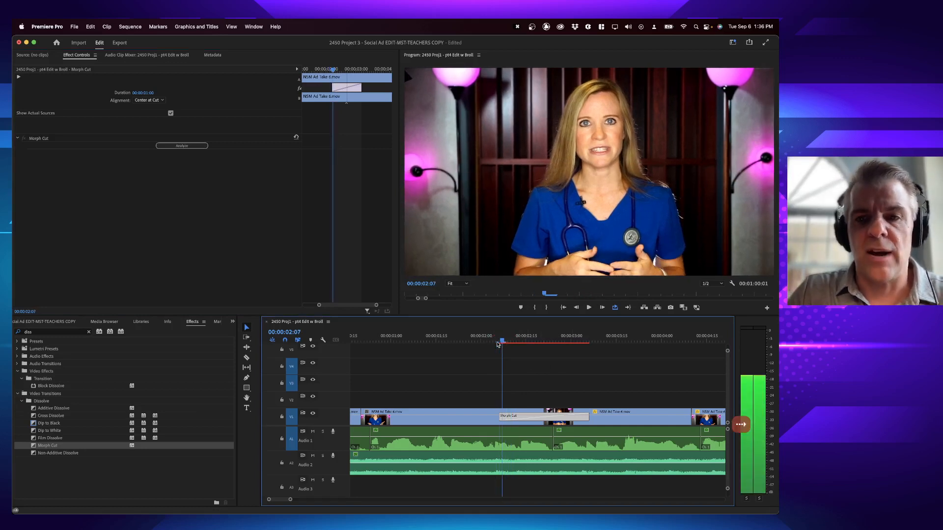
{"action": "key", "text": "Right"}
{"action": "key", "text": "Right"}
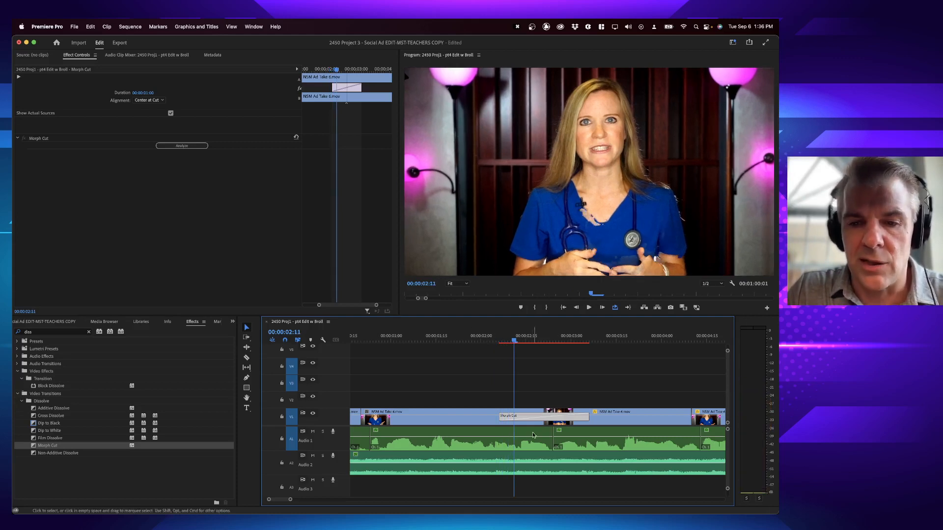
{"action": "key", "text": "Right"}
{"action": "key", "text": "Right"}
{"action": "key", "text": "Right"}
{"action": "key", "text": "Right"}
{"action": "key", "text": "Right"}
{"action": "key", "text": "Right"}
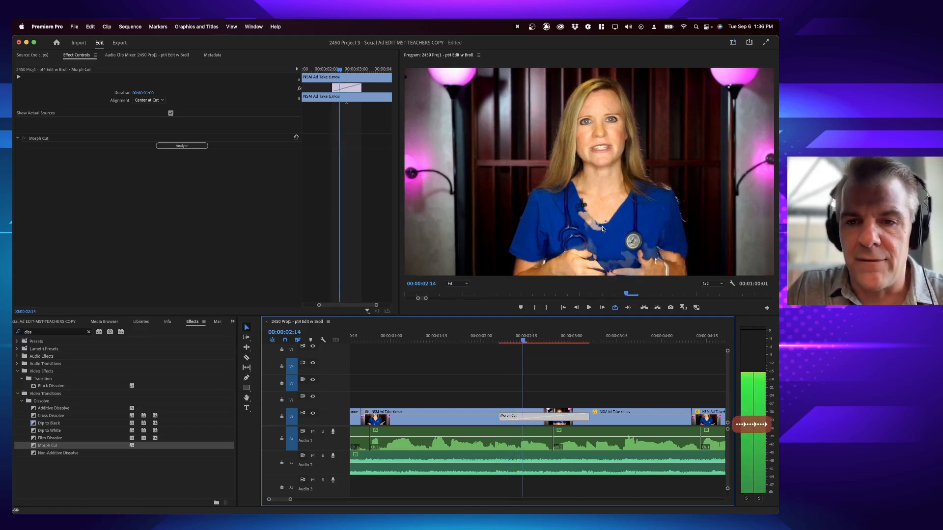
{"action": "key", "text": "Right"}
{"action": "key", "text": "Right"}
{"action": "key", "text": "Right"}
{"action": "key", "text": "Right"}
{"action": "key", "text": "Right"}
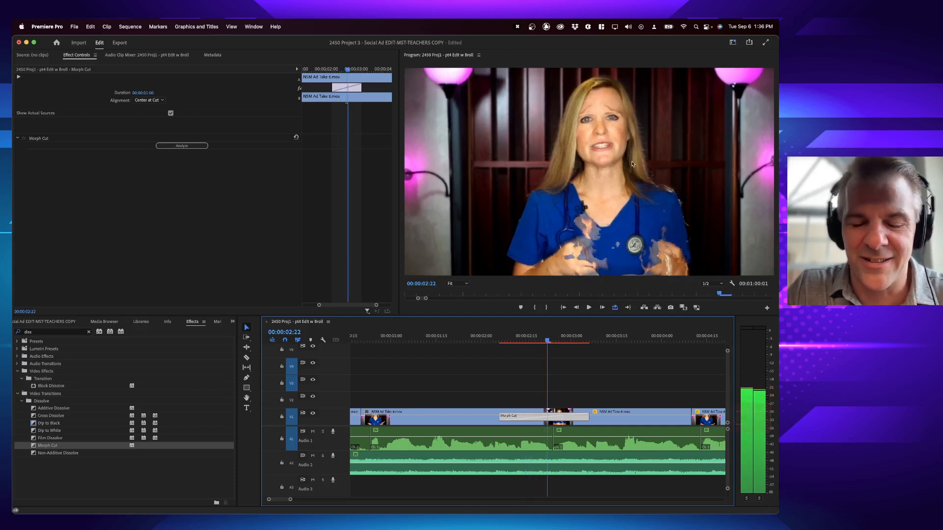
{"action": "key", "text": "Right"}
{"action": "key", "text": "Right"}
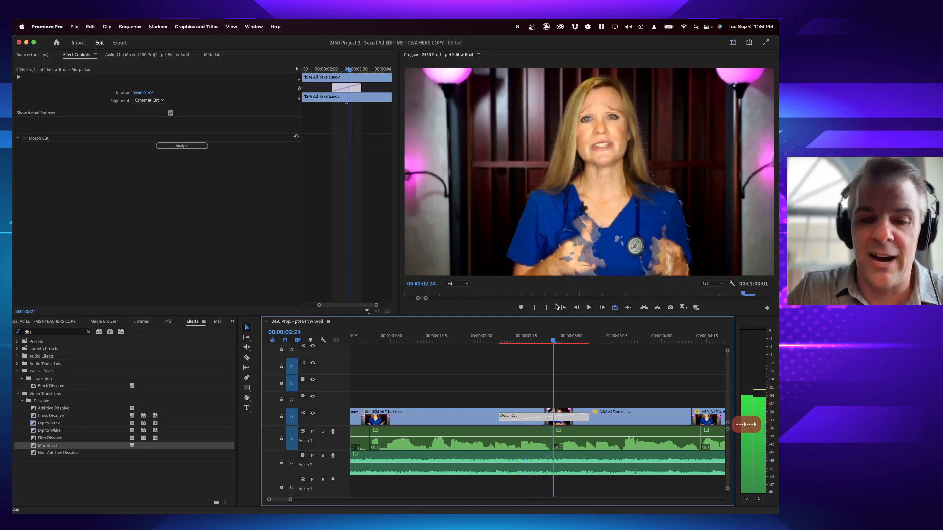
{"action": "left_click", "coordinate": [494, 340]}
{"action": "key", "text": "space"}
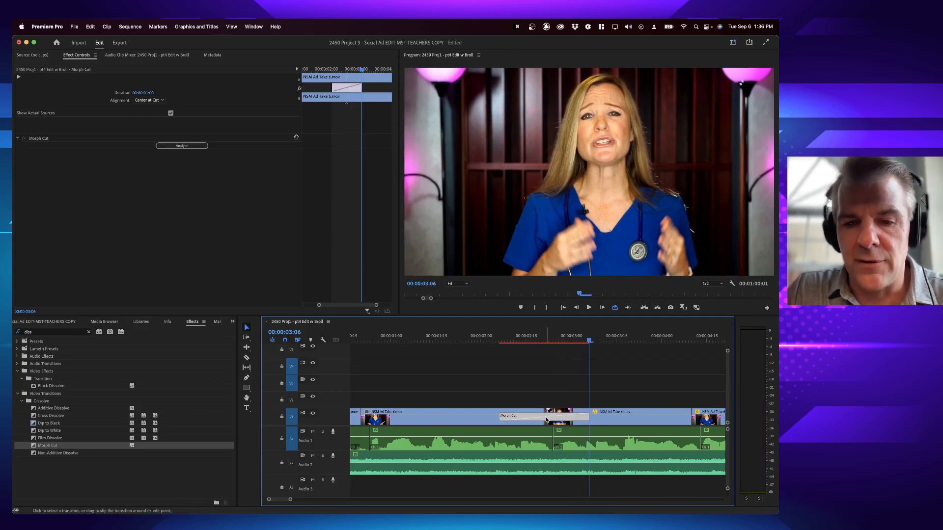
Render the sequence effects so the Morph Cut on the V1 cut near 00:00:02:21 plays back smoothly.
{"action": "left_click", "coordinate": [130, 27]}
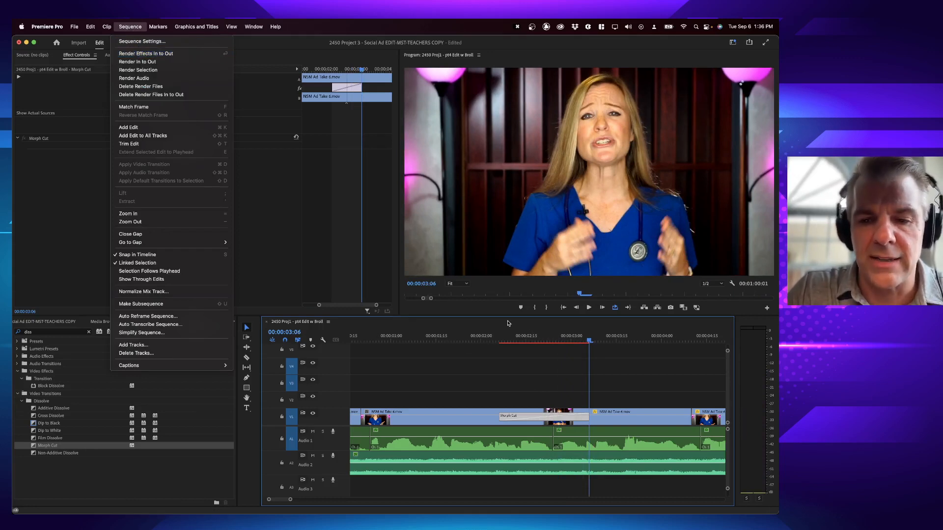
{"action": "left_click", "coordinate": [531, 353]}
{"action": "key", "text": "backslash"}
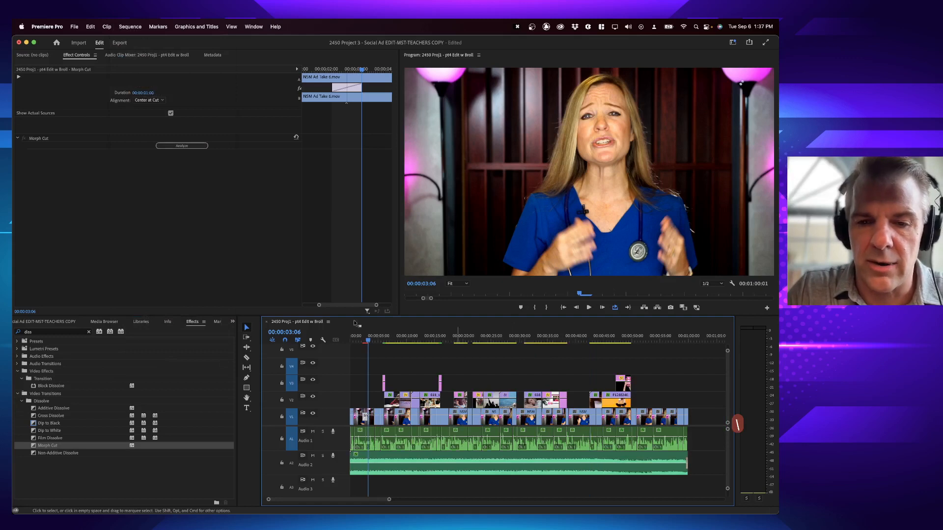
{"action": "key", "text": "equal"}
{"action": "key", "text": "equal"}
{"action": "key", "text": "equal"}
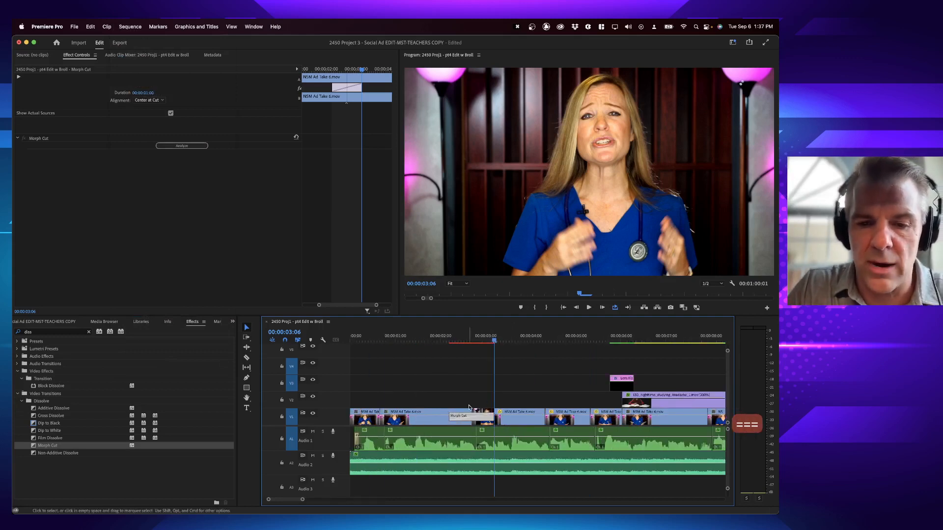
{"action": "left_click", "coordinate": [471, 336]}
{"action": "key", "text": "Return"}
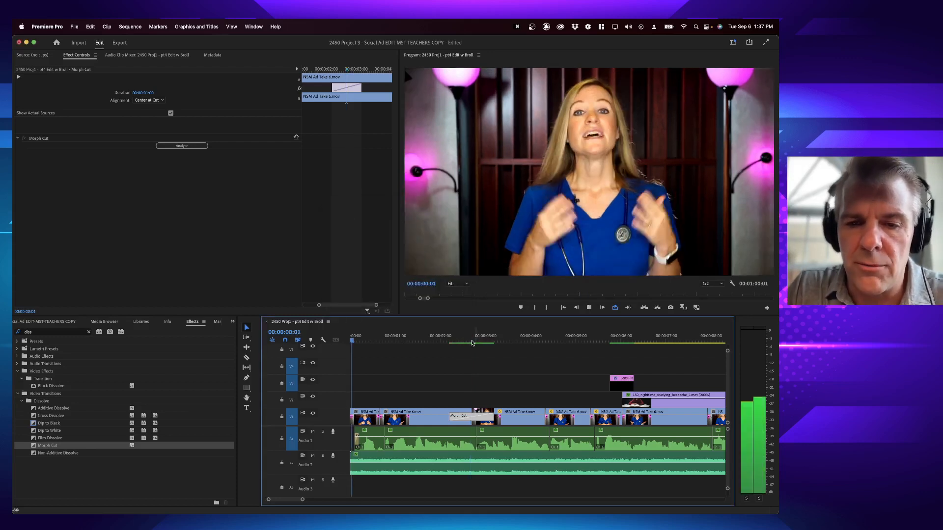
Play the rendered one-second Morph Cut from about 00:00:02:03.
{"action": "key", "text": "space"}
{"action": "left_click", "coordinate": [444, 338]}
{"action": "key", "text": "equal"}
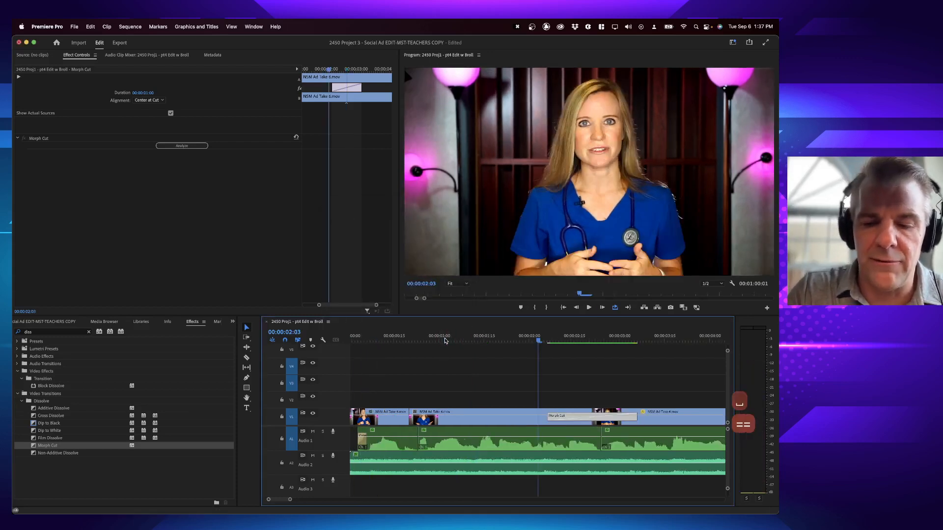
{"action": "key", "text": "equal"}
{"action": "key", "text": "minus"}
{"action": "scroll", "coordinate": [560, 364], "scroll_direction": "right", "scroll_amount": 5}
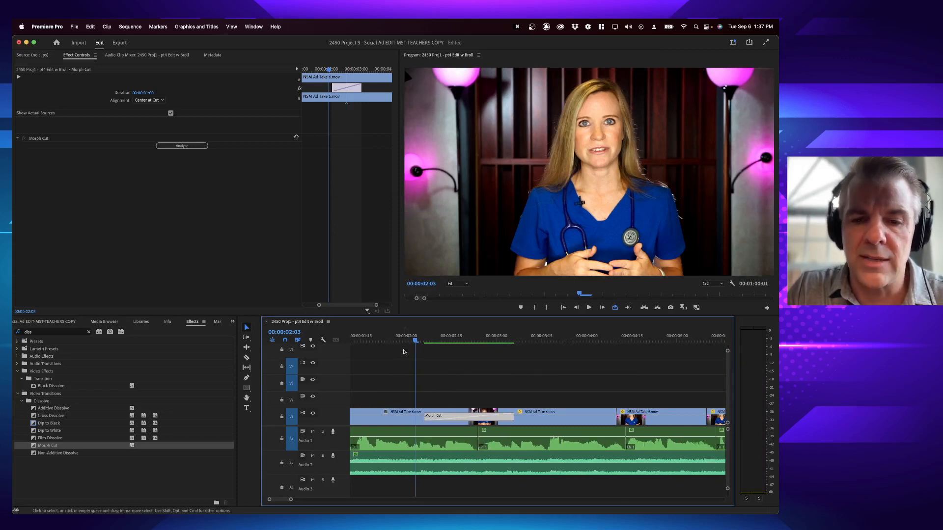
{"action": "key", "text": "space"}
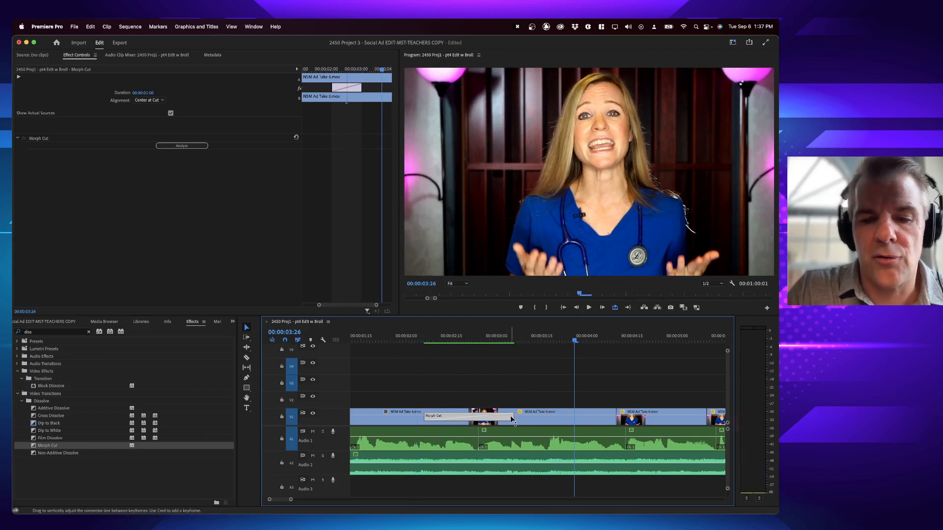
Shorten the Morph Cut to 00:00:00:04, centered on the cut, and render it again.
{"action": "left_click_drag", "start_coordinate": [512, 418], "coordinate": [473, 417]}
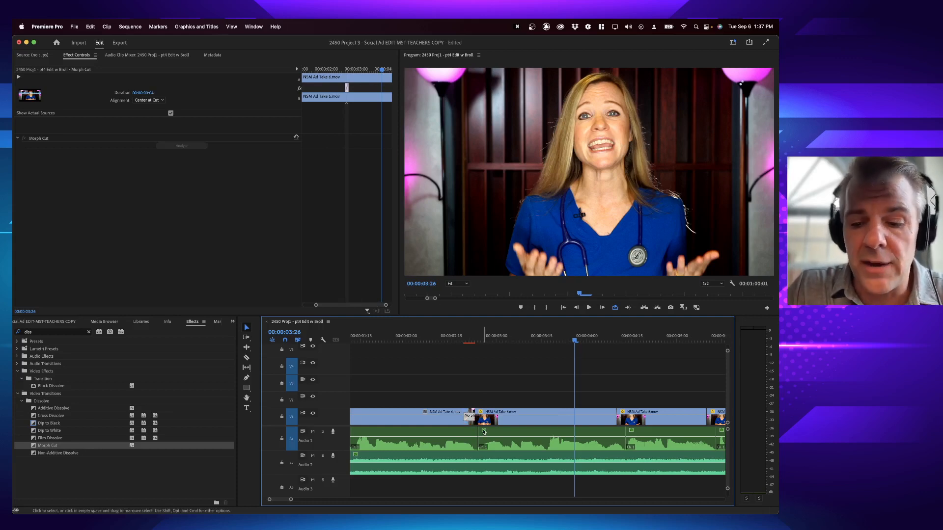
{"action": "key", "text": "Return"}
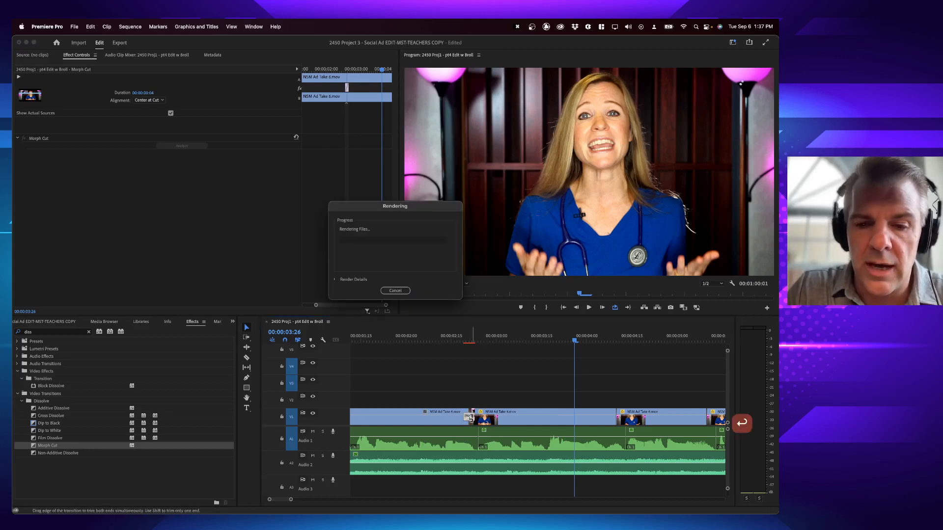
{"action": "key", "text": "space"}
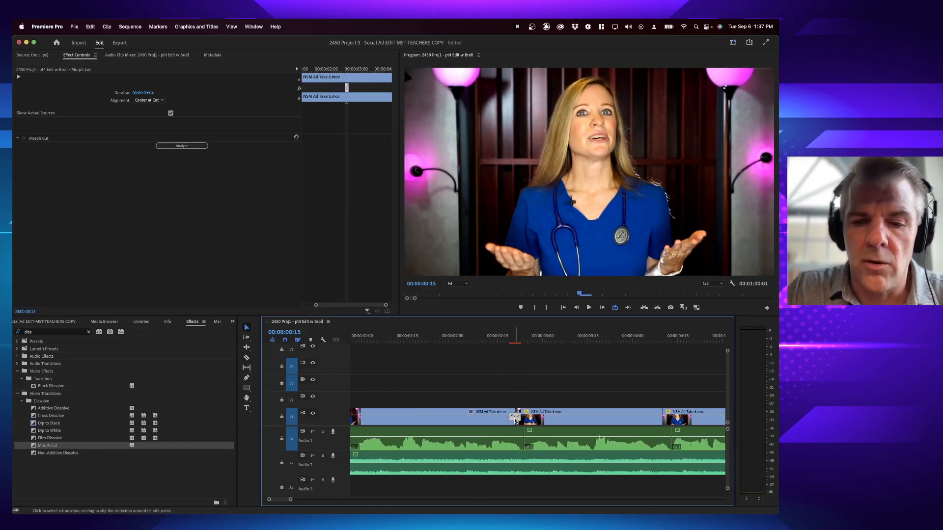
{"action": "key", "text": "Return"}
{"action": "key", "text": "space"}
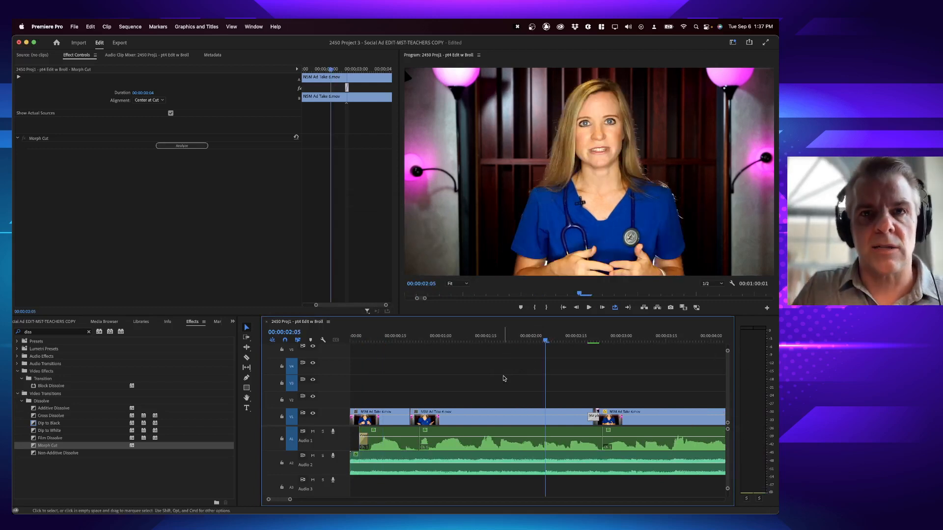
Replay the shortened Morph Cut in real time from shortly before the cut.
{"action": "key", "text": "space"}
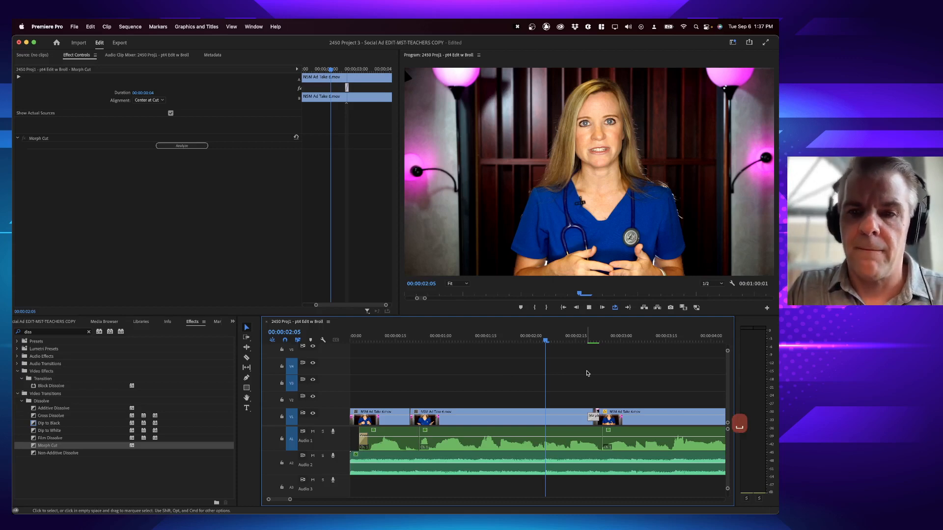
{"action": "left_click", "coordinate": [578, 341]}
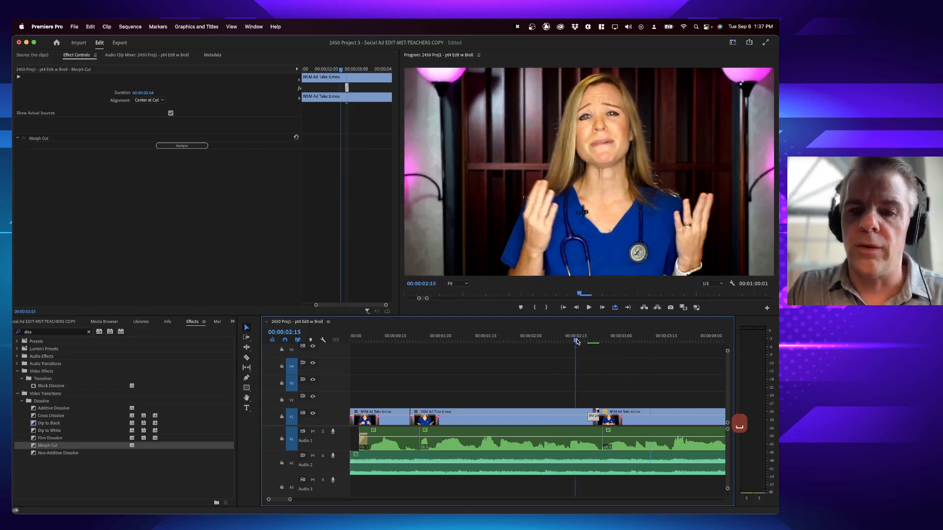
{"action": "left_click", "coordinate": [549, 342]}
{"action": "key", "text": "space"}
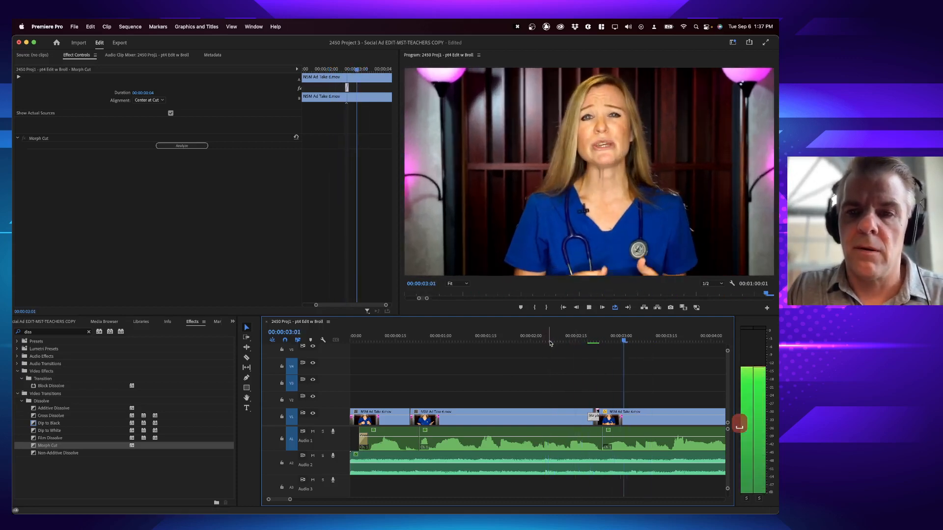
{"action": "key", "text": "space"}
Examine the shortened Morph Cut frame by frame between 00:00:02:19 and 00:00:02:24, and replay it from just before the transition.
{"action": "left_click", "coordinate": [583, 338]}
{"action": "key", "text": "Right"}
{"action": "key", "text": "Right"}
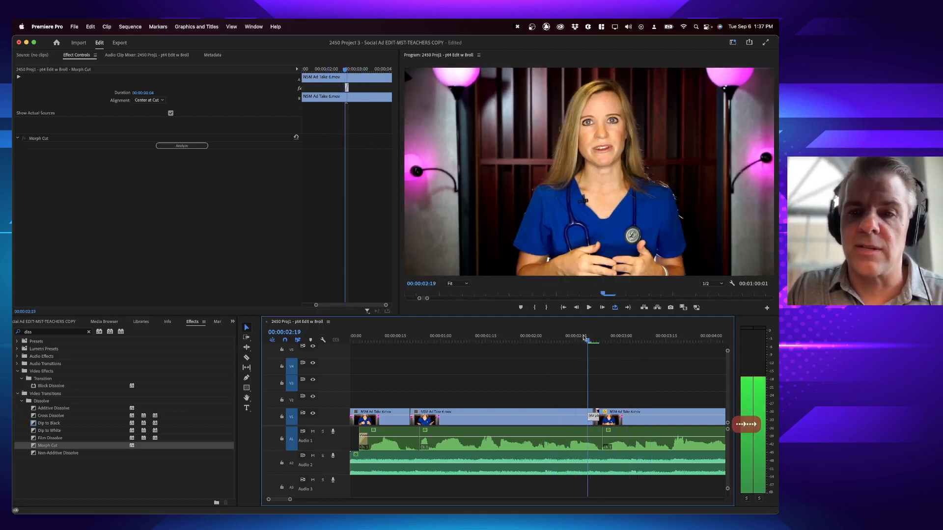
{"action": "key", "text": "Right"}
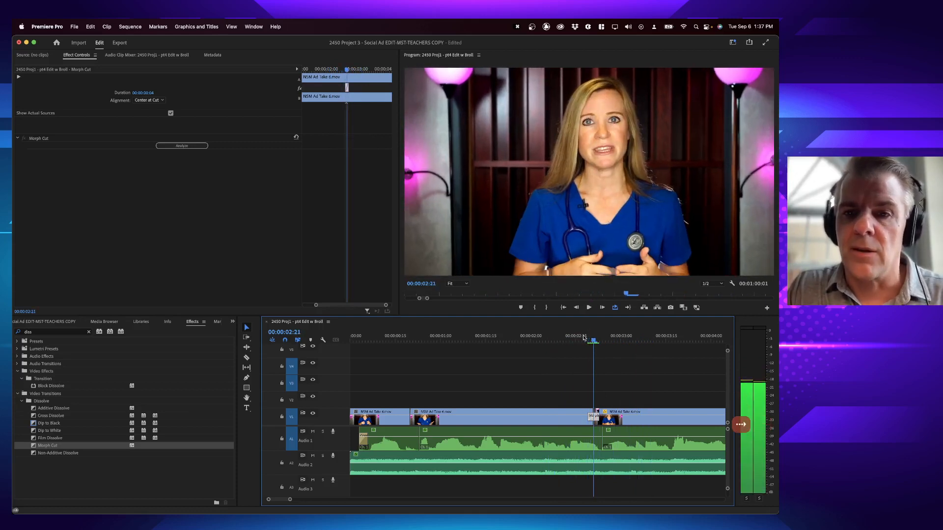
{"action": "key", "text": "Right"}
{"action": "key", "text": "Right"}
{"action": "key", "text": "Right"}
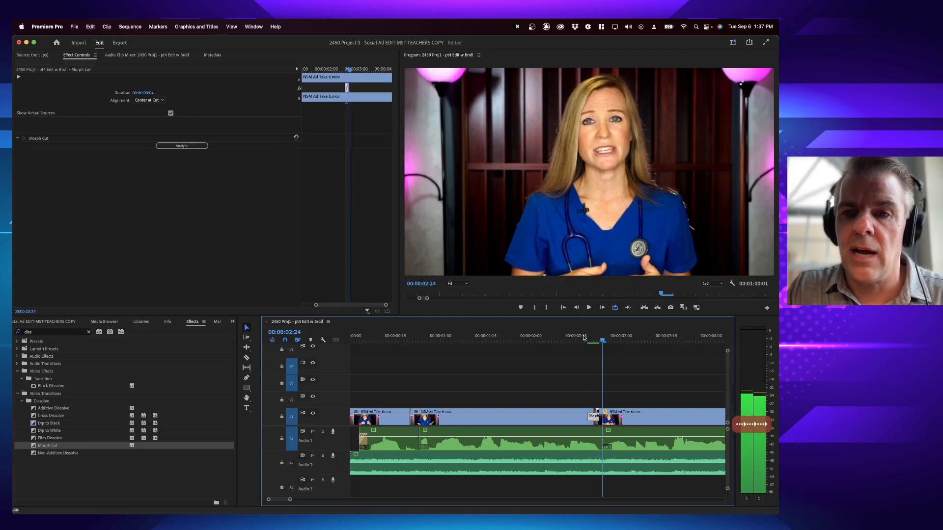
{"action": "key", "text": "Left"}
{"action": "key", "text": "Left"}
{"action": "key", "text": "Left"}
{"action": "key", "text": "Left"}
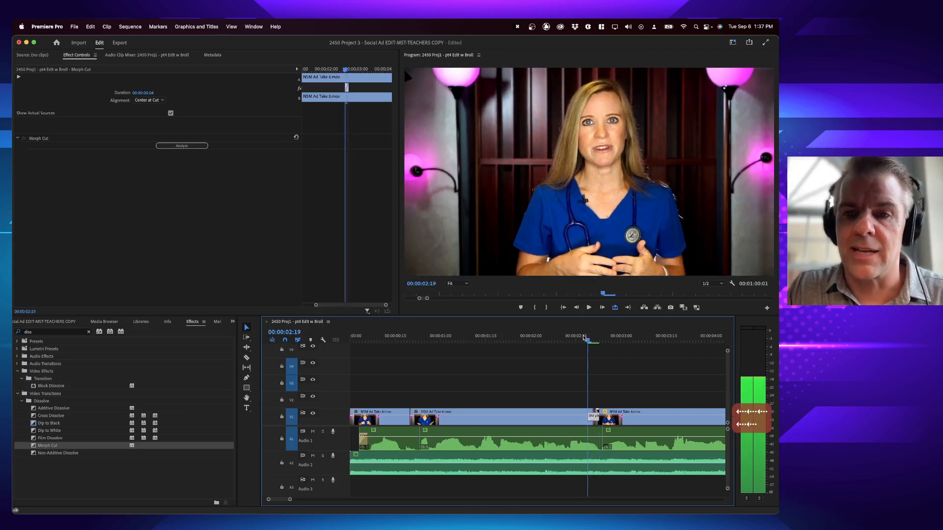
{"action": "key", "text": "Right"}
{"action": "key", "text": "Right"}
{"action": "key", "text": "Right"}
{"action": "key", "text": "Right"}
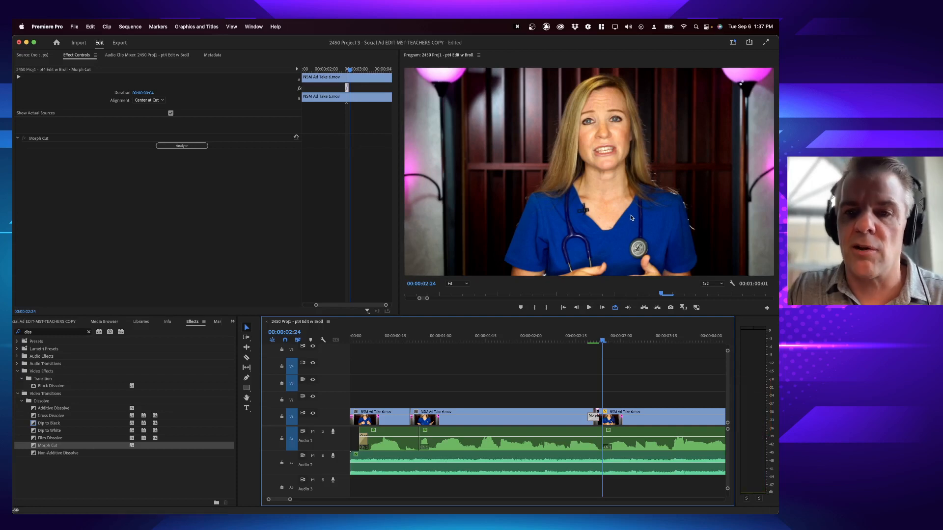
{"action": "key", "text": "space"}
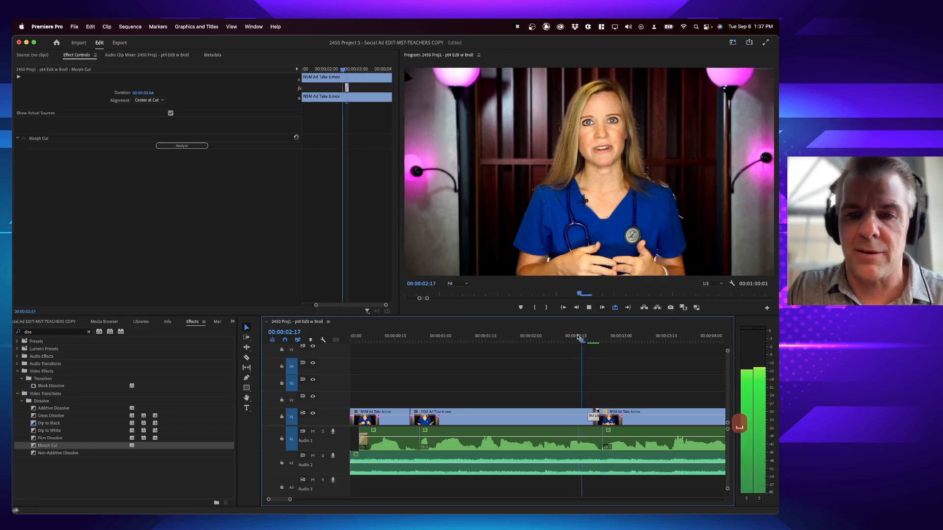
{"action": "key", "text": "space"}
Play the following V1 cuts from 00:00:04:05, and replay the last cut before the lens flare from 00:00:05:05.
{"action": "scroll", "coordinate": [555, 335], "scroll_direction": "right", "scroll_amount": 5}
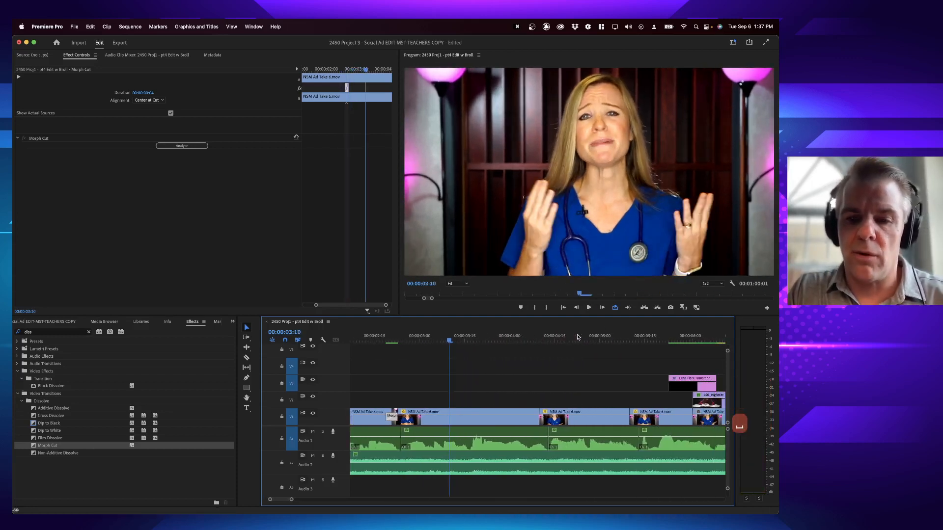
{"action": "left_click", "coordinate": [524, 336]}
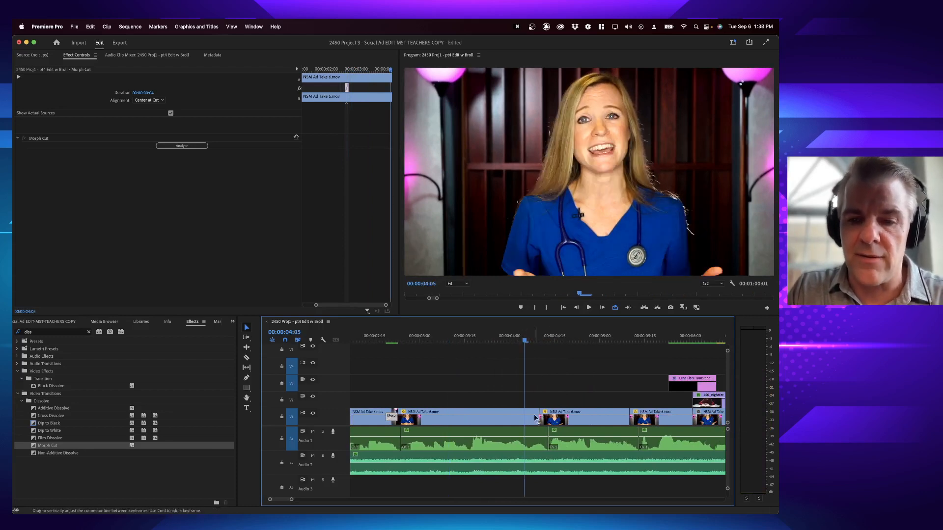
{"action": "key", "text": "space"}
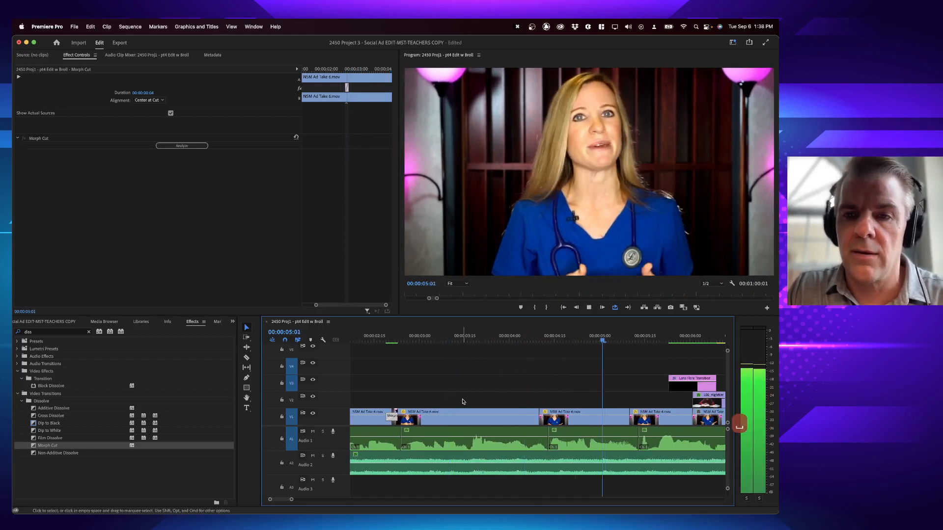
{"action": "key", "text": "space"}
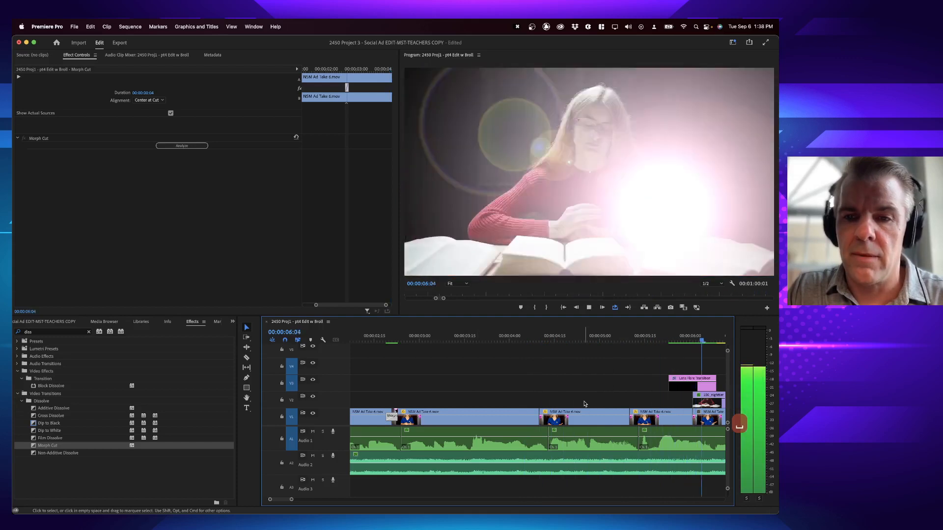
{"action": "key", "text": "space"}
{"action": "scroll", "coordinate": [584, 411], "scroll_direction": "left", "scroll_amount": 4}
{"action": "left_click", "coordinate": [478, 338]}
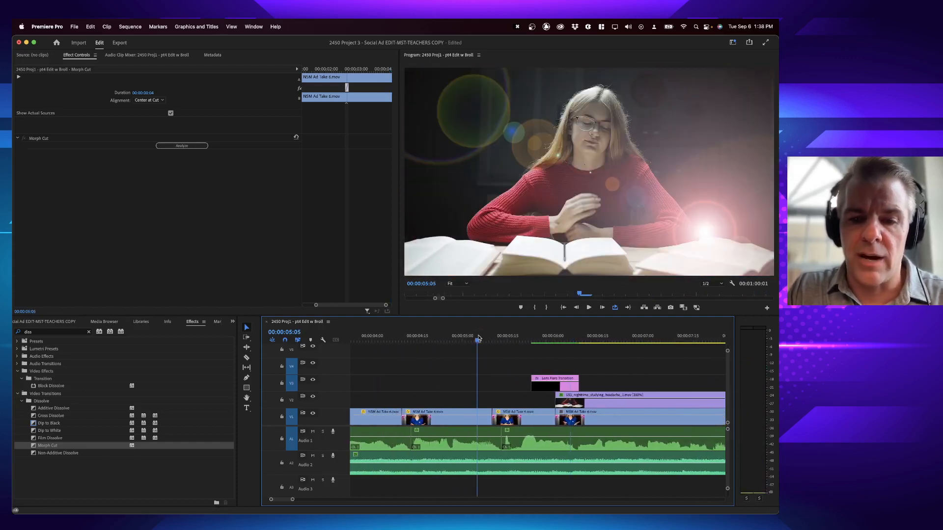
{"action": "key", "text": "space"}
{"action": "key", "text": "space"}
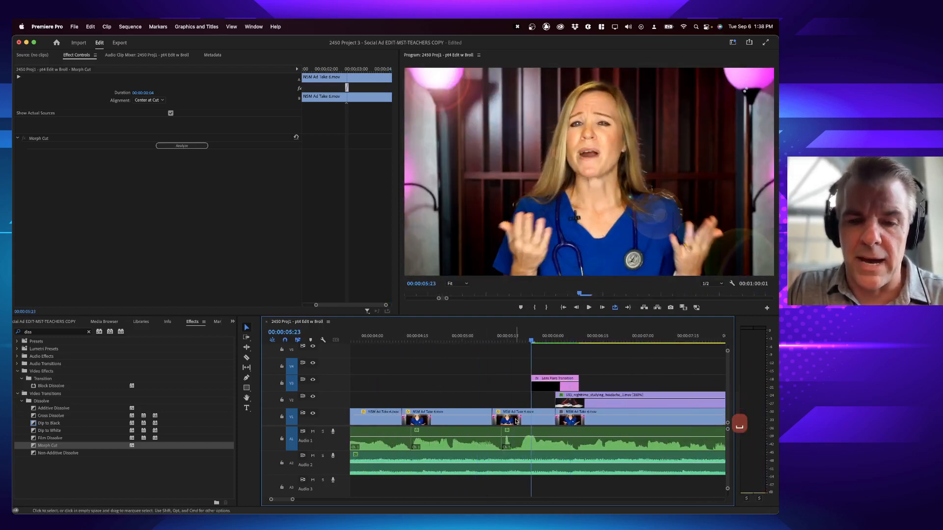
Copy the preceding V1 clip's Motion attributes onto the clip that starts at 00:00:05:10.
{"action": "left_click", "coordinate": [499, 419]}
{"action": "left_click", "coordinate": [481, 338]}
{"action": "key", "text": "space"}
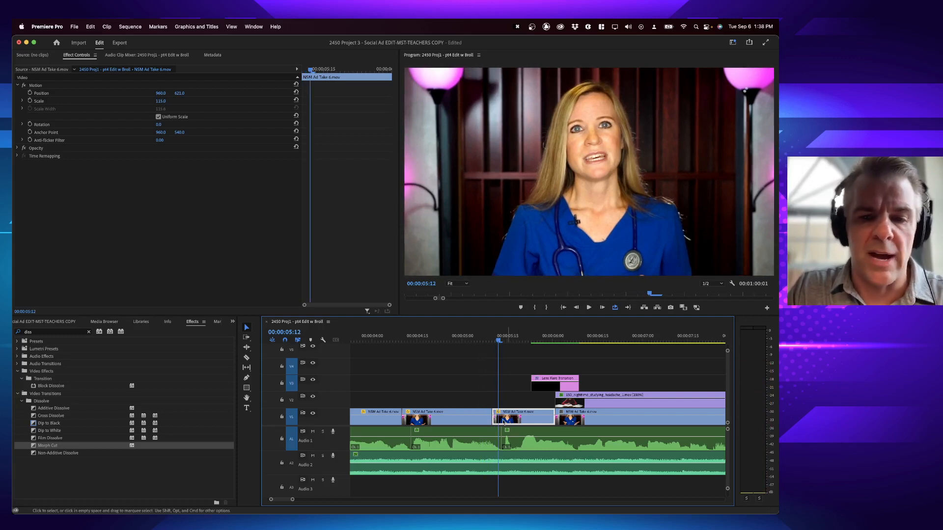
{"action": "left_click", "coordinate": [461, 421]}
{"action": "left_click", "coordinate": [512, 421]}
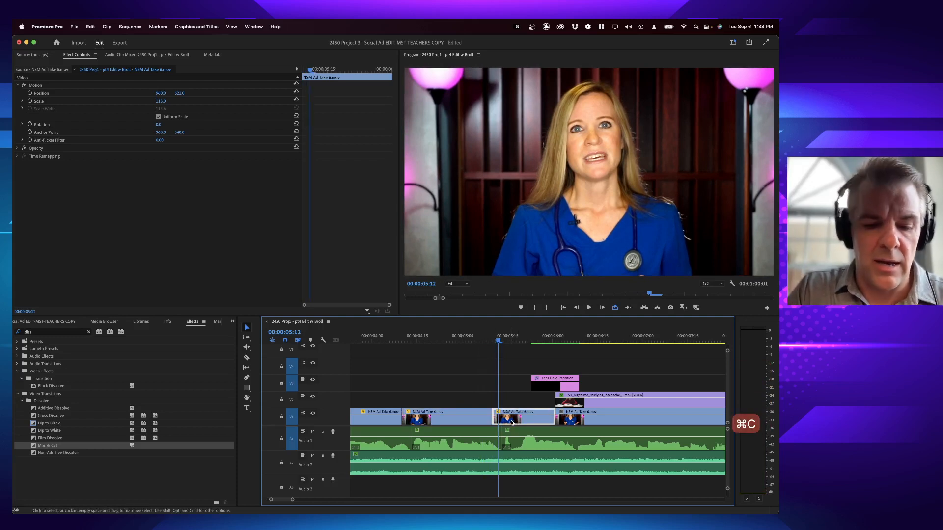
{"action": "key", "text": "alt+super+v"}
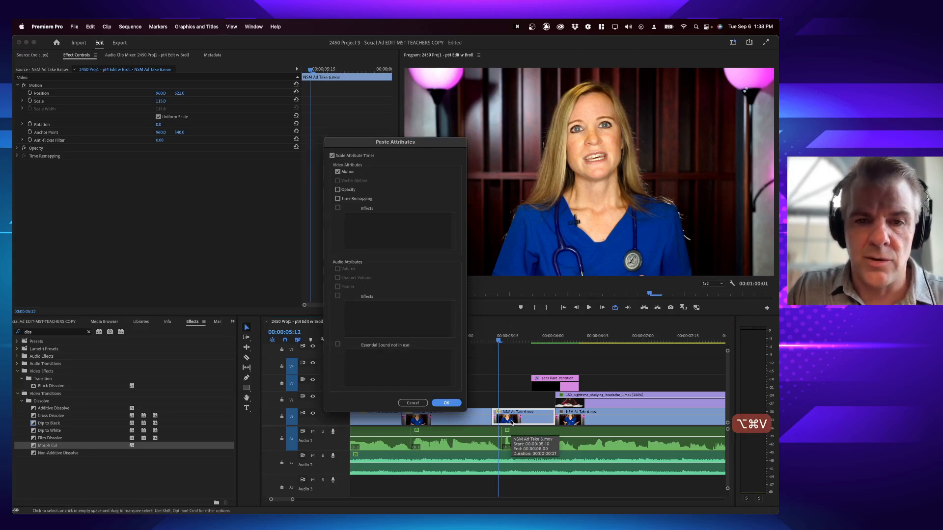
{"action": "key", "text": "Return"}
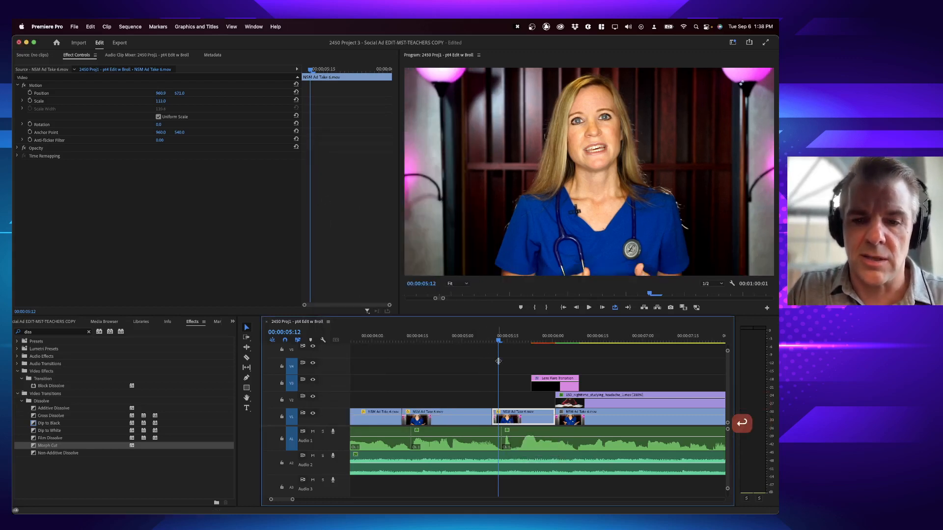
Play the matched clip and compare the frames on both sides of the cut at 00:00:05:10.
{"action": "key", "text": "space"}
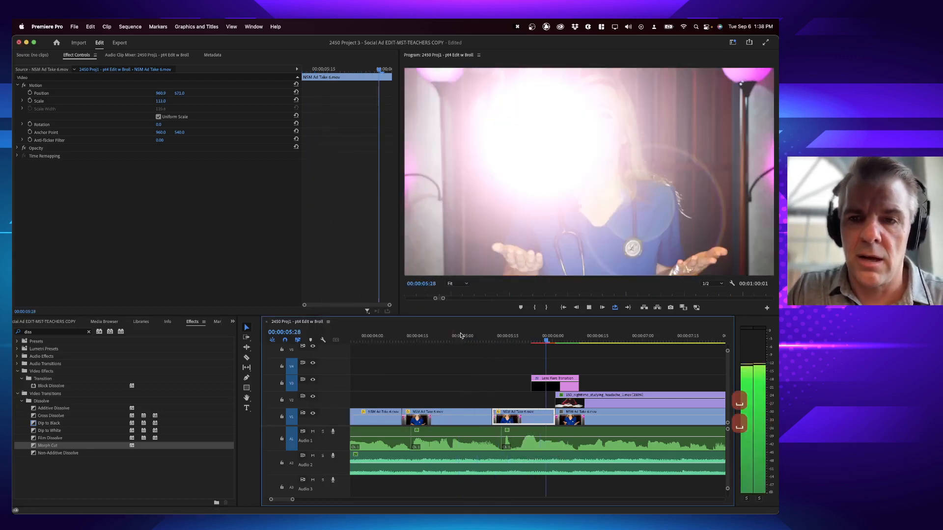
{"action": "left_click", "coordinate": [487, 338]}
{"action": "key", "text": "Right"}
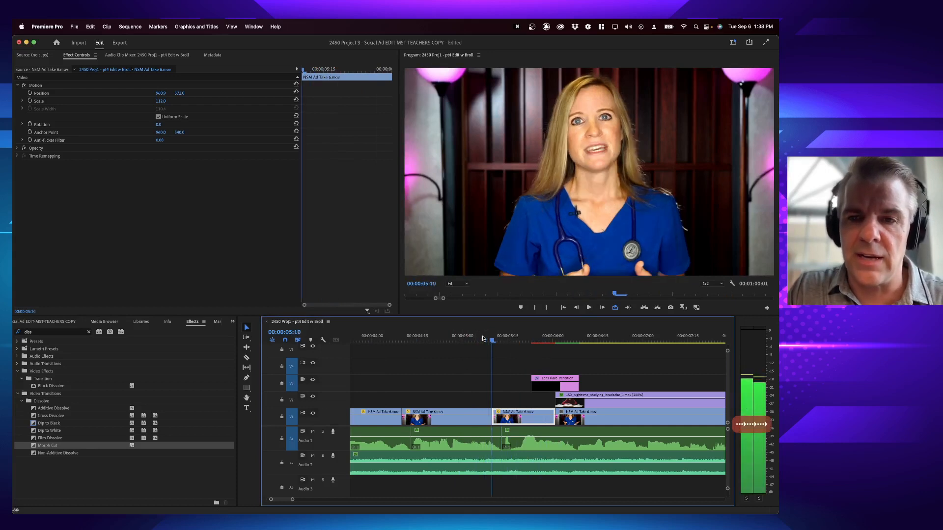
{"action": "key", "text": "Left"}
{"action": "key", "text": "Right"}
{"action": "key", "text": "Left"}
{"action": "key", "text": "Right"}
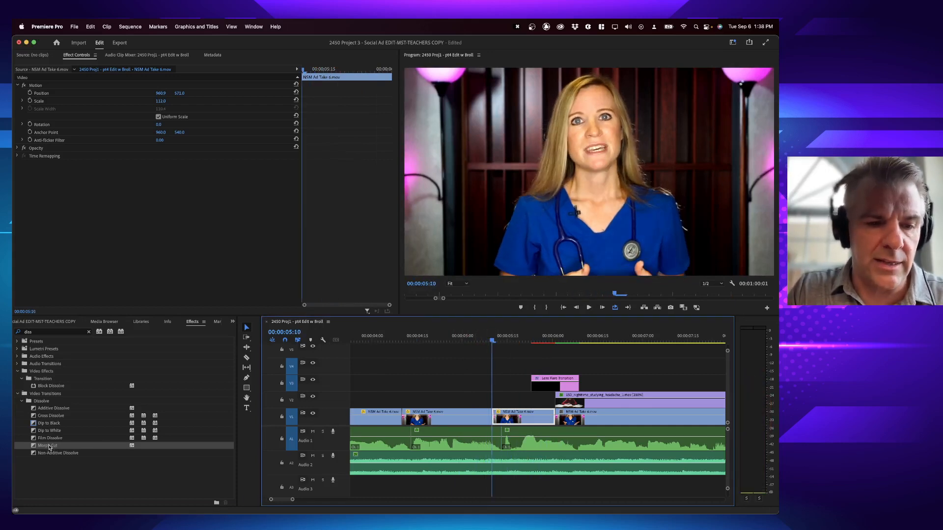
Apply a Morph Cut to the V1 cut at 00:00:05:10 and shorten it to 00:00:00:04, centered on the cut.
{"action": "left_click_drag", "start_coordinate": [49, 446], "coordinate": [495, 417]}
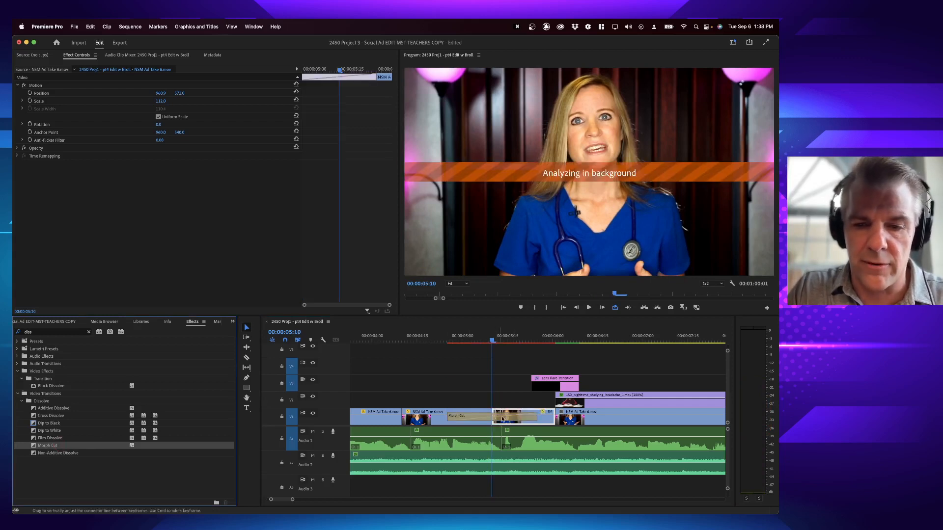
{"action": "left_click", "coordinate": [495, 417]}
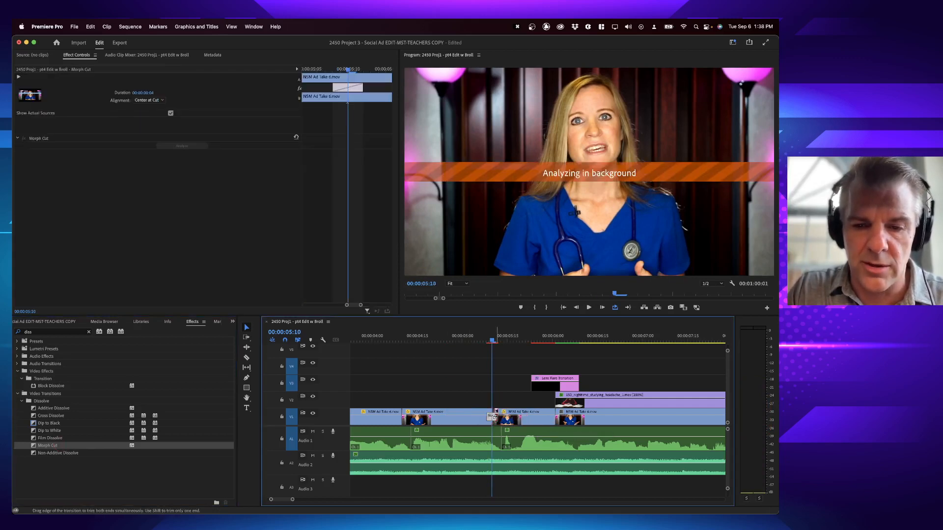
Render the sequence previews and play the opening through the Morph Cut at 00:00:05:10 to the lens flare.
{"action": "key", "text": "Return"}
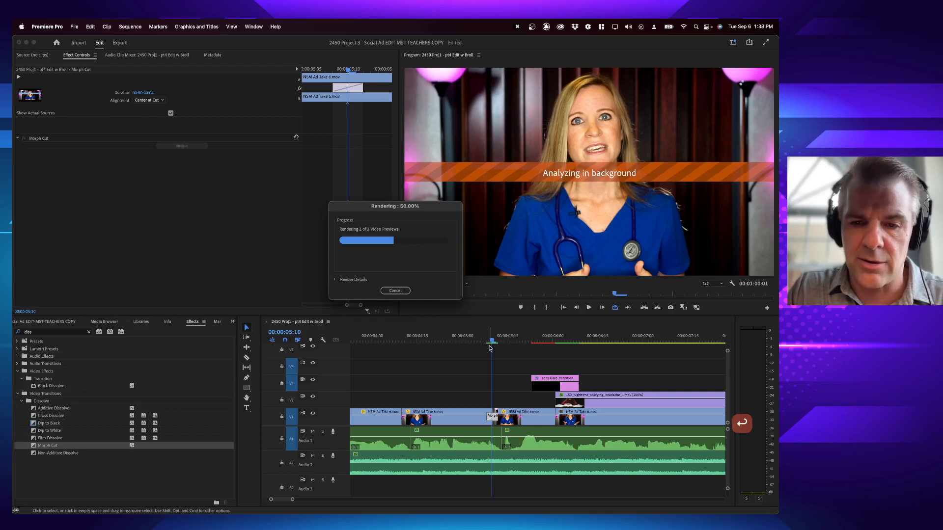
{"action": "key", "text": "space"}
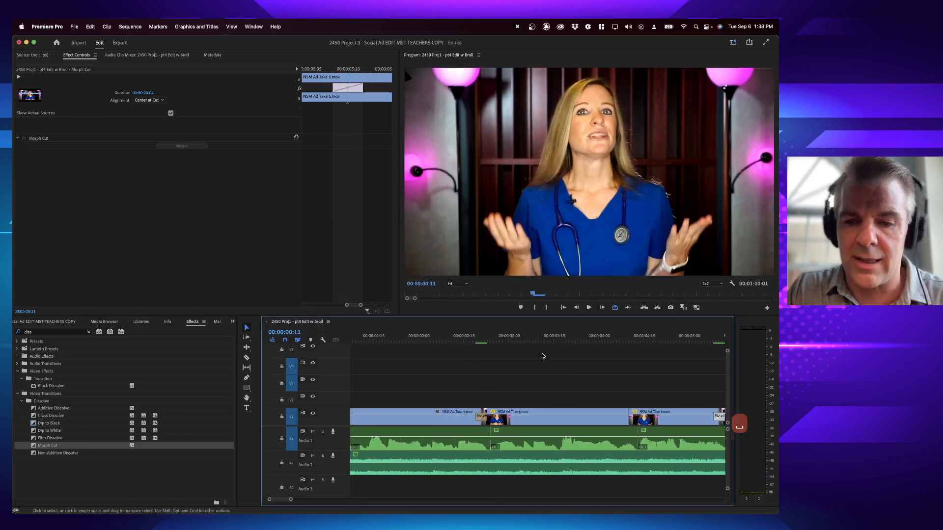
{"action": "left_click", "coordinate": [465, 338]}
{"action": "key", "text": "minus"}
{"action": "key", "text": "space"}
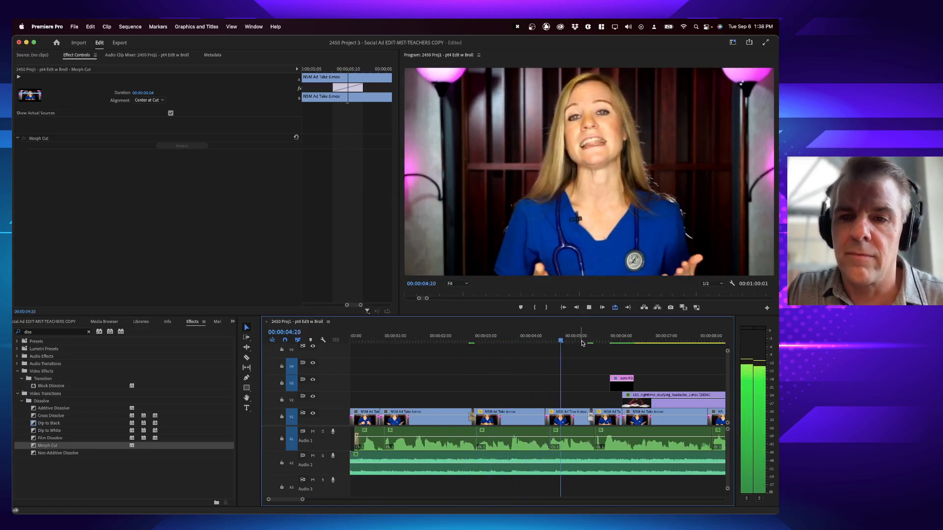
{"action": "key", "text": "space"}
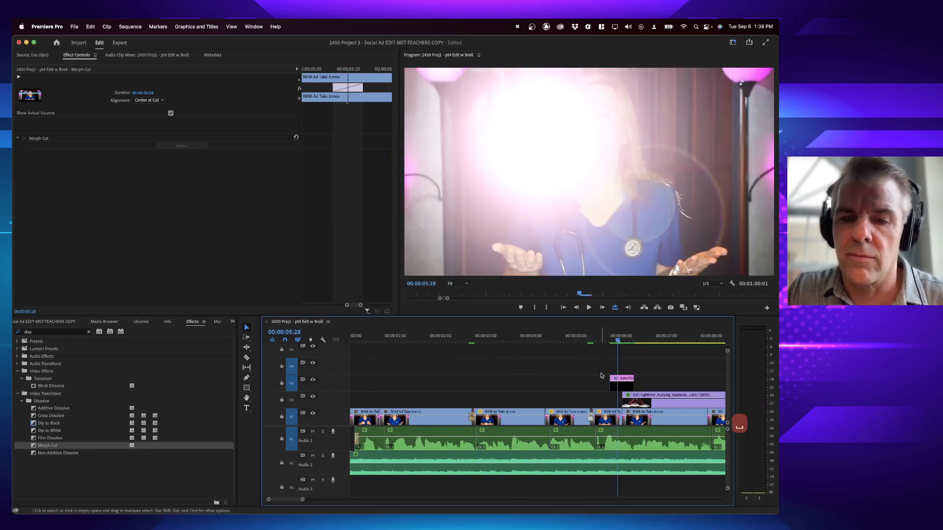
Render the Morph Cut at 00:00:05:10 again and stop the playback that follows.
{"action": "left_click", "coordinate": [590, 341]}
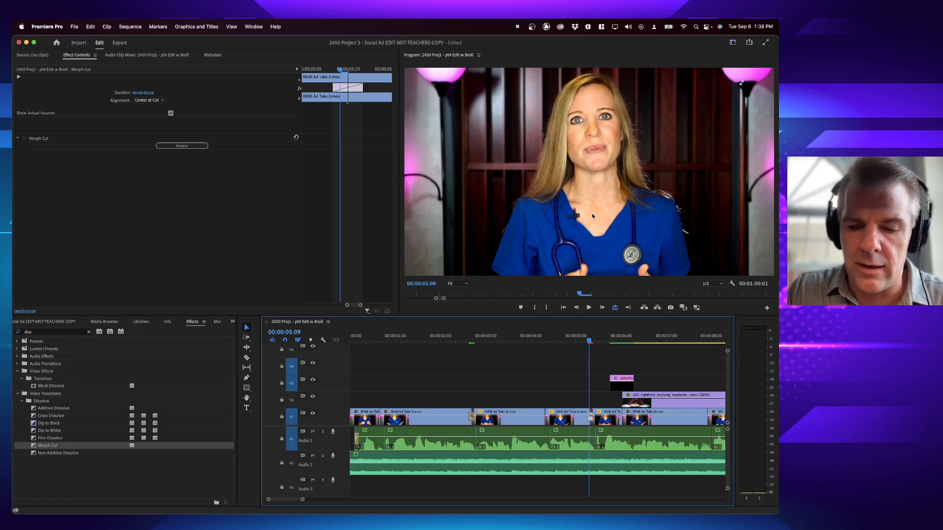
{"action": "key", "text": "Return"}
{"action": "key", "text": "space"}
{"action": "key", "text": "space"}
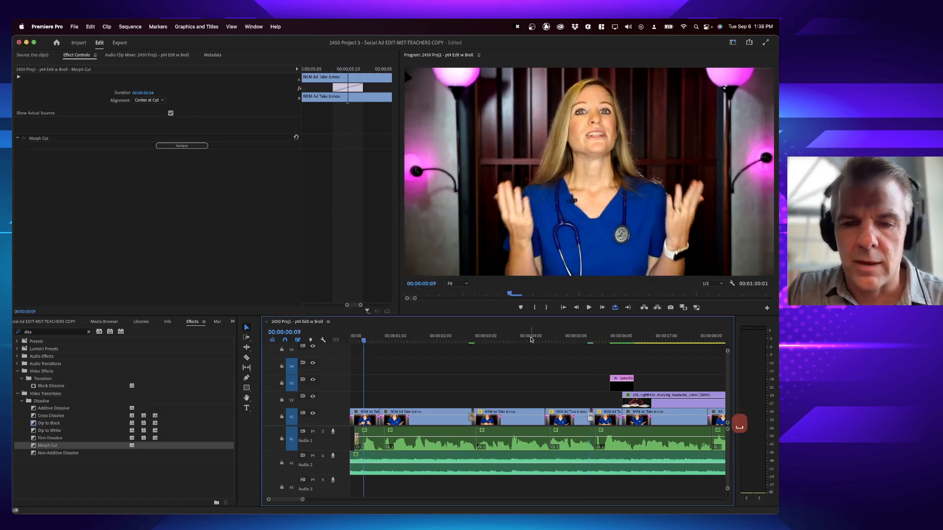
Step frame by frame through the Morph Cut from 00:00:05:07 to 00:00:05:12 and back to the cut.
{"action": "left_click", "coordinate": [549, 338]}
{"action": "key", "text": "Right"}
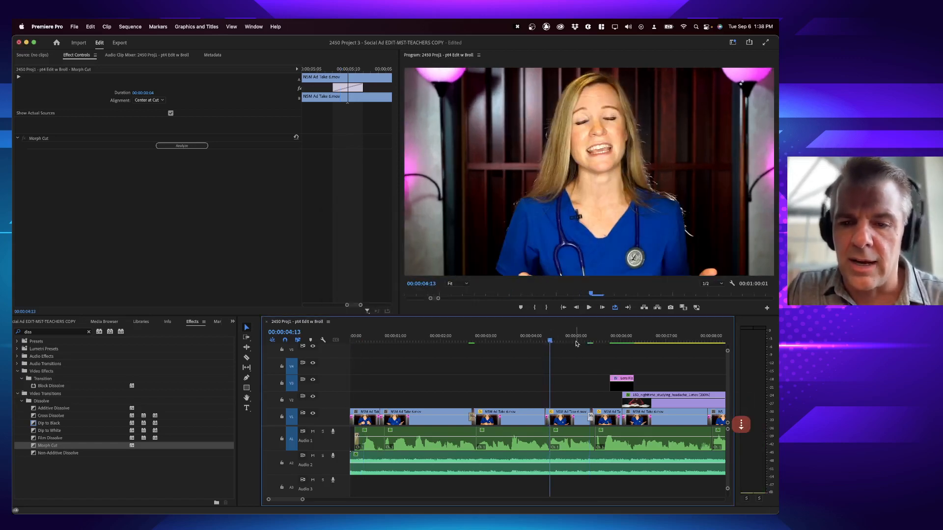
{"action": "key", "text": "Right"}
{"action": "left_click", "coordinate": [585, 341]}
{"action": "key", "text": "Right"}
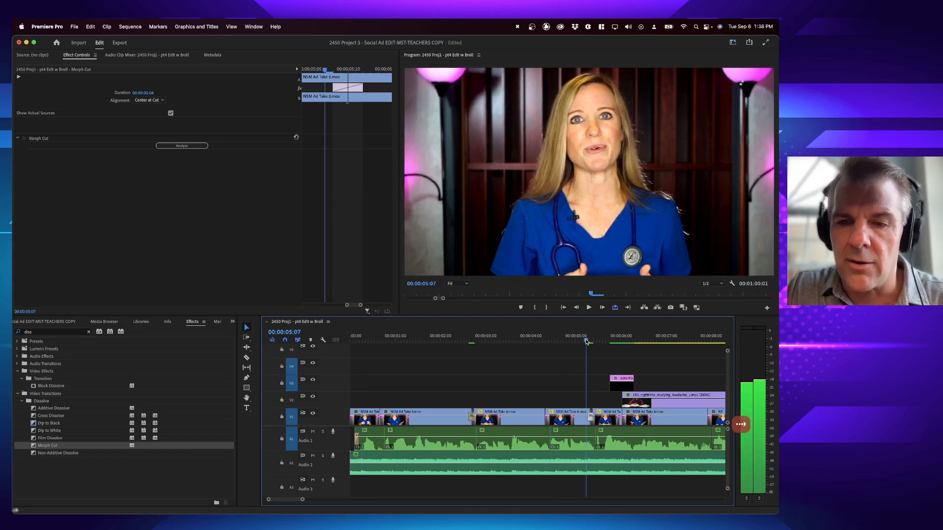
{"action": "key", "text": "Right"}
{"action": "key", "text": "Left"}
{"action": "key", "text": "Right"}
{"action": "key", "text": "Right"}
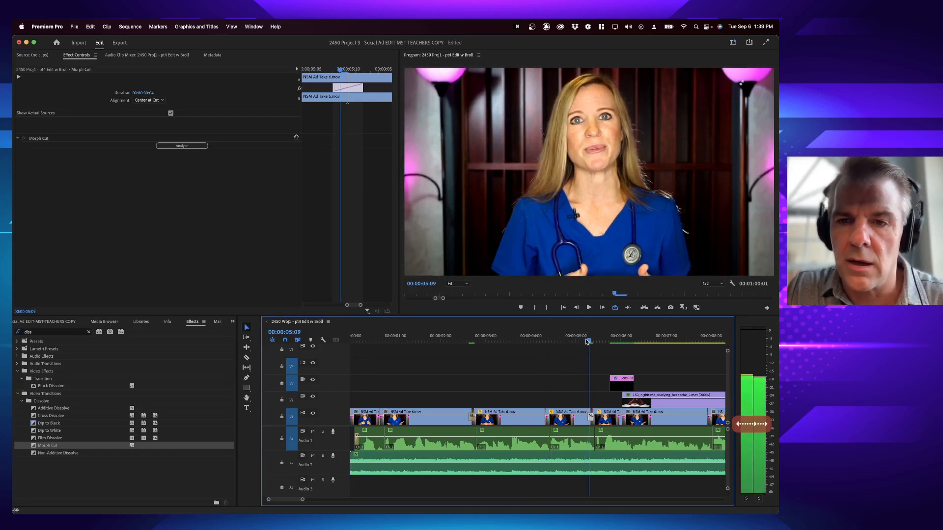
{"action": "key", "text": "Right"}
{"action": "key", "text": "Right"}
{"action": "key", "text": "Right"}
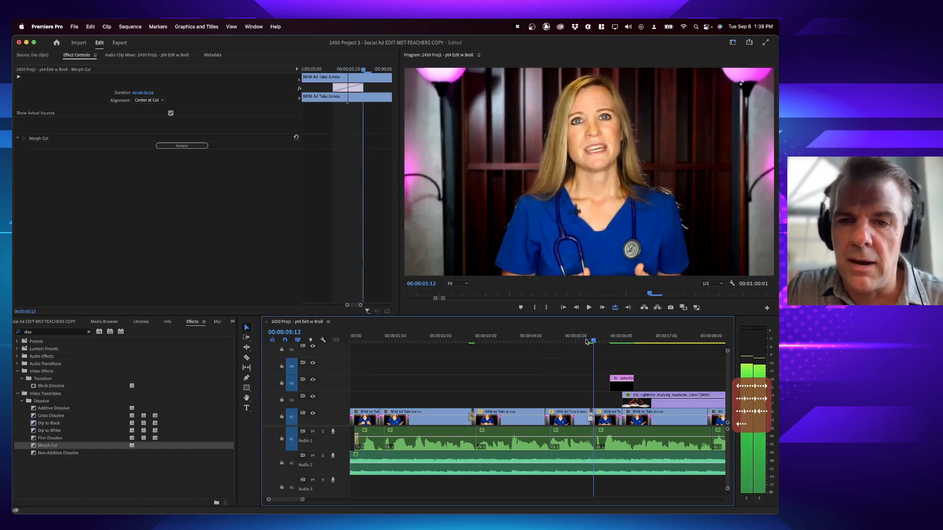
{"action": "key", "text": "Left"}
{"action": "key", "text": "Left"}
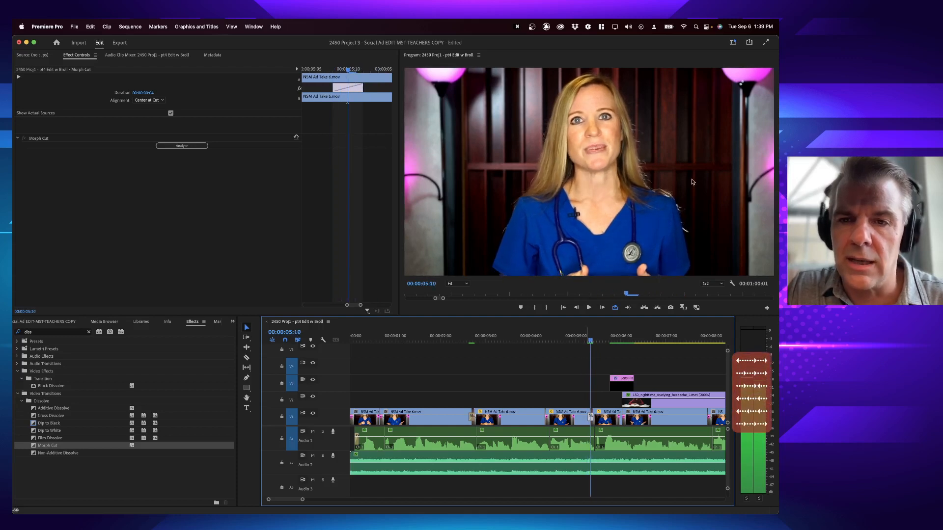
Replay the Morph Cut at 00:00:05:10 from 00:00:04:25 through the lens flare transition.
{"action": "left_click", "coordinate": [568, 338]}
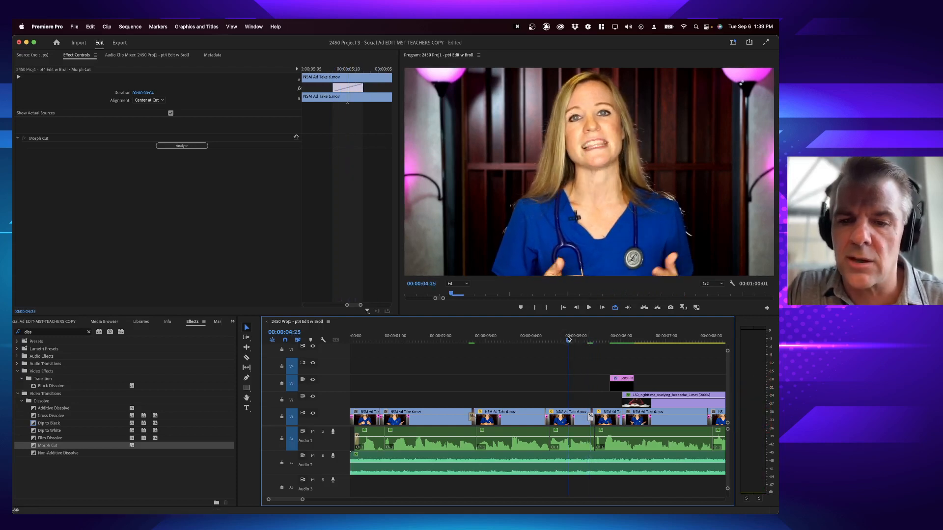
{"action": "key", "text": "space"}
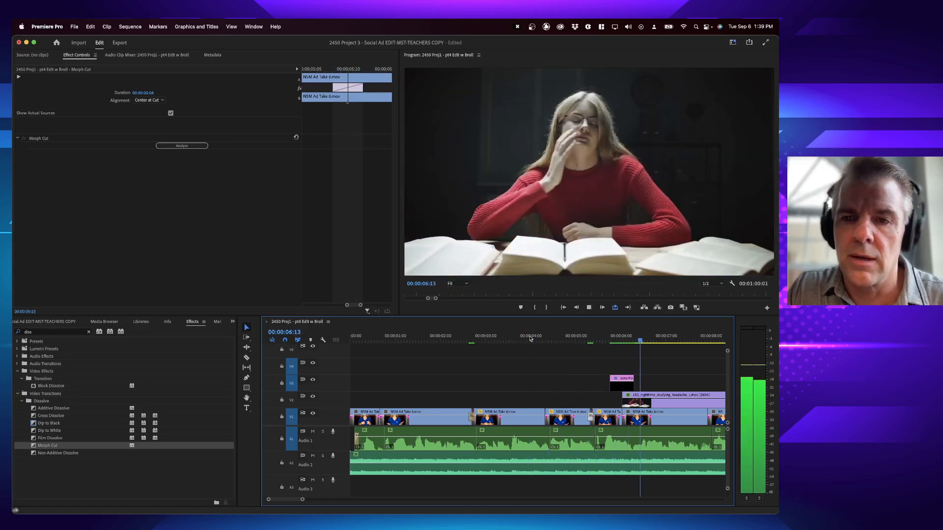
{"action": "left_click", "coordinate": [581, 339]}
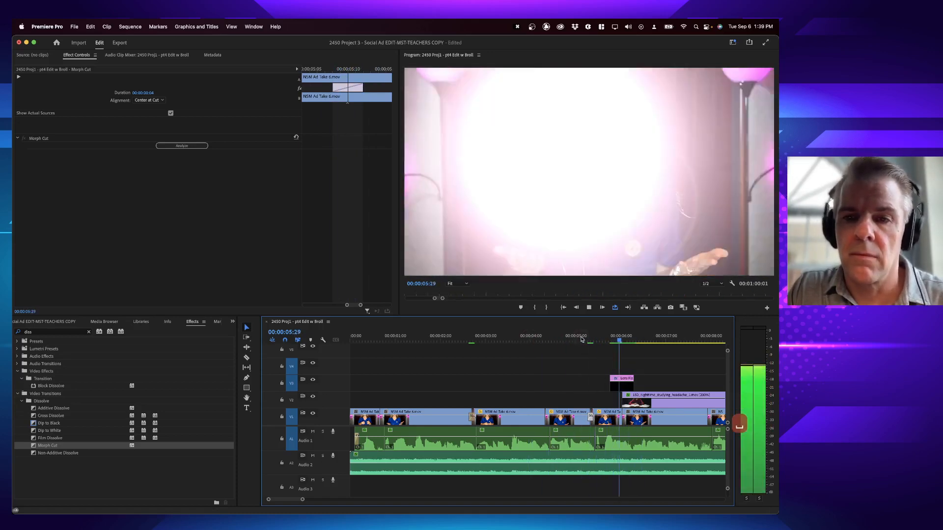
{"action": "key", "text": "space"}
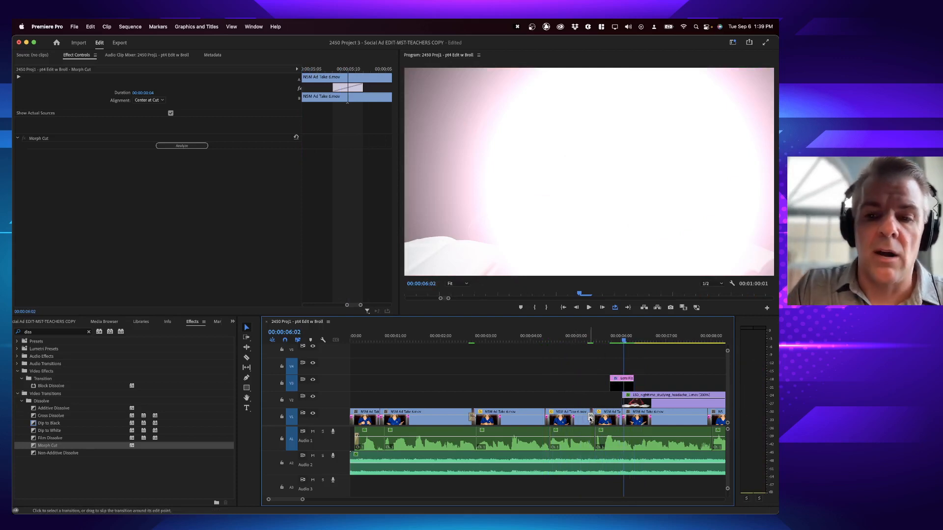
Delete the Morph Cut at 00:00:05:10 and reset the following V1 clip's Position to 960.0, 540.0 and Scale to 100.0.
{"action": "key", "text": "Delete"}
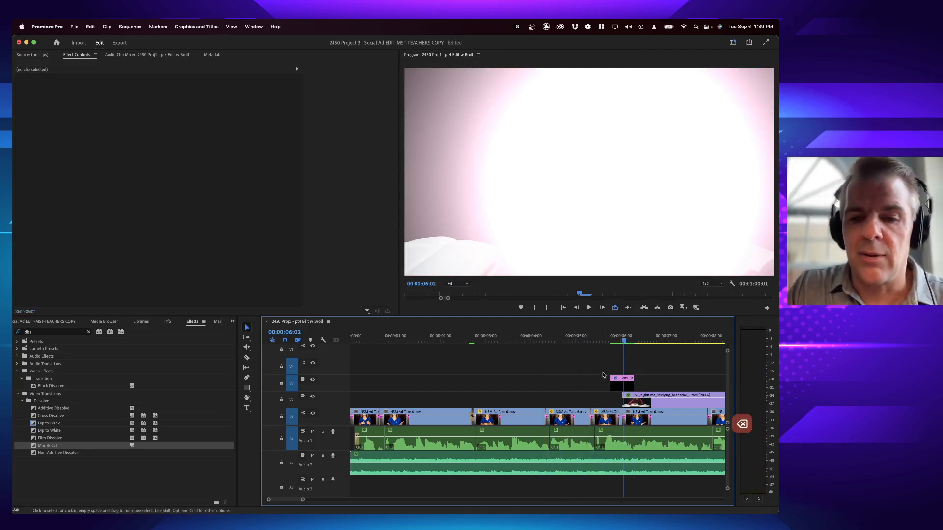
{"action": "left_click", "coordinate": [598, 337]}
{"action": "left_click", "coordinate": [605, 421]}
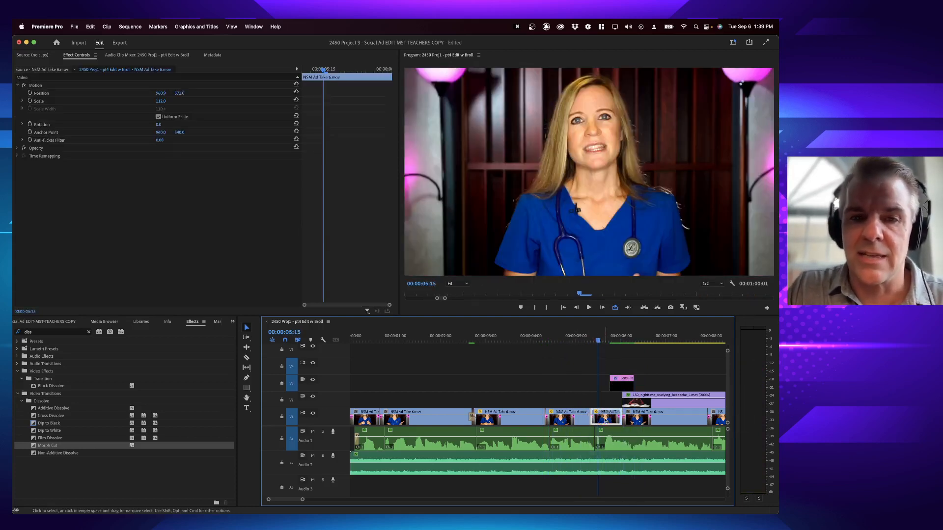
{"action": "left_click", "coordinate": [296, 93]}
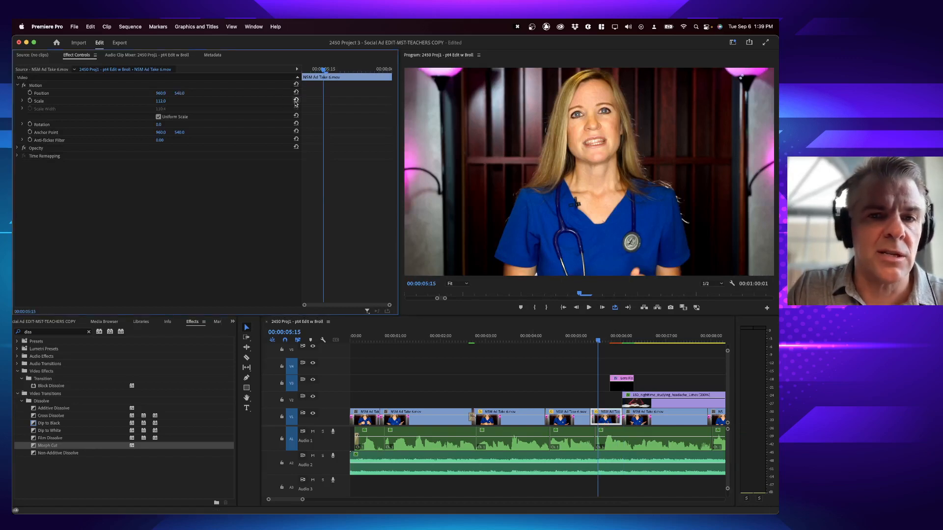
{"action": "left_click", "coordinate": [296, 100]}
Play from 00:00:04:02 through the plain cut into the clip with reset Position and Scale.
{"action": "left_click", "coordinate": [534, 338]}
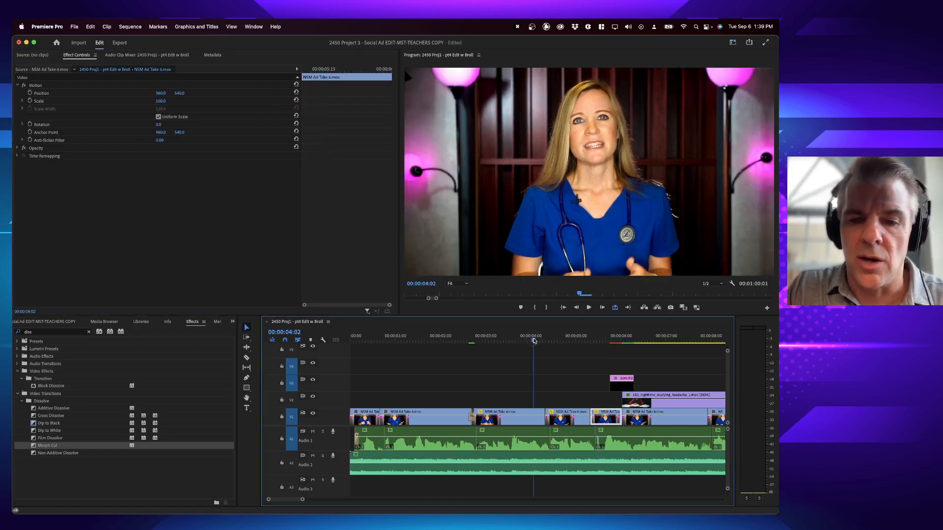
{"action": "key", "text": "space"}
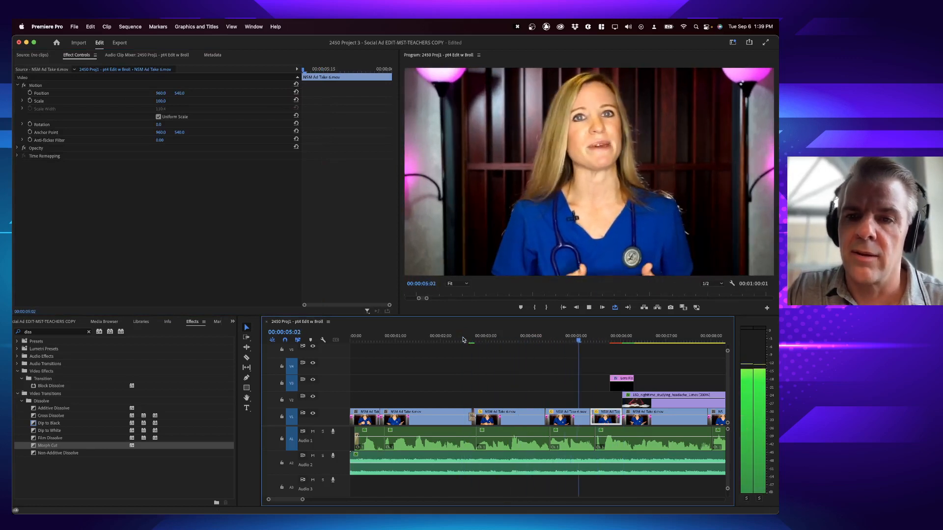
{"action": "key", "text": "space"}
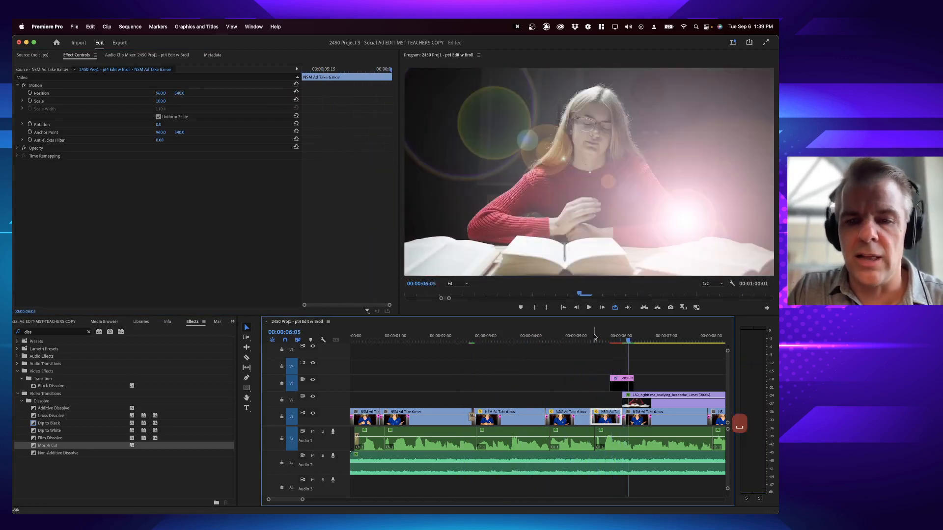
Apply a Cross Dissolve to the V1 cut at 00:00:05:10 and play through it from 00:00:04:22.
{"action": "key", "text": "Up"}
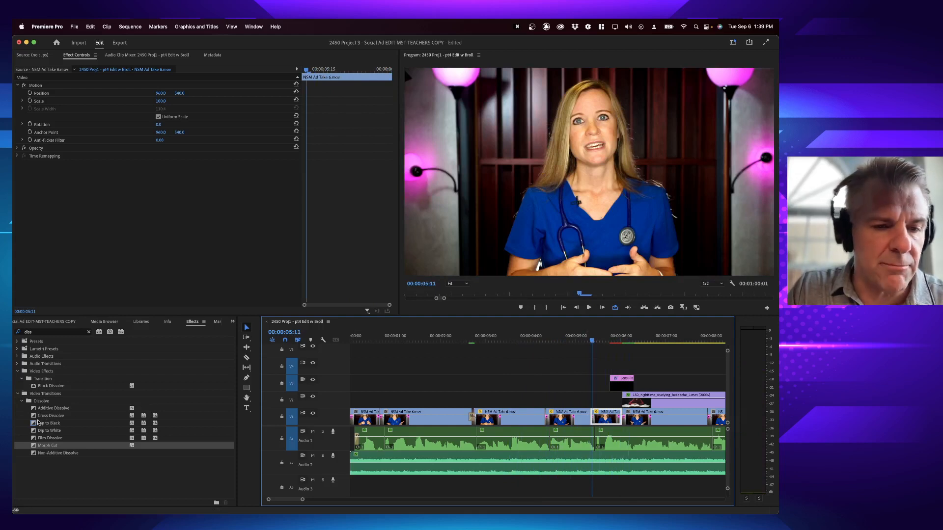
{"action": "left_click_drag", "start_coordinate": [50, 416], "coordinate": [593, 418]}
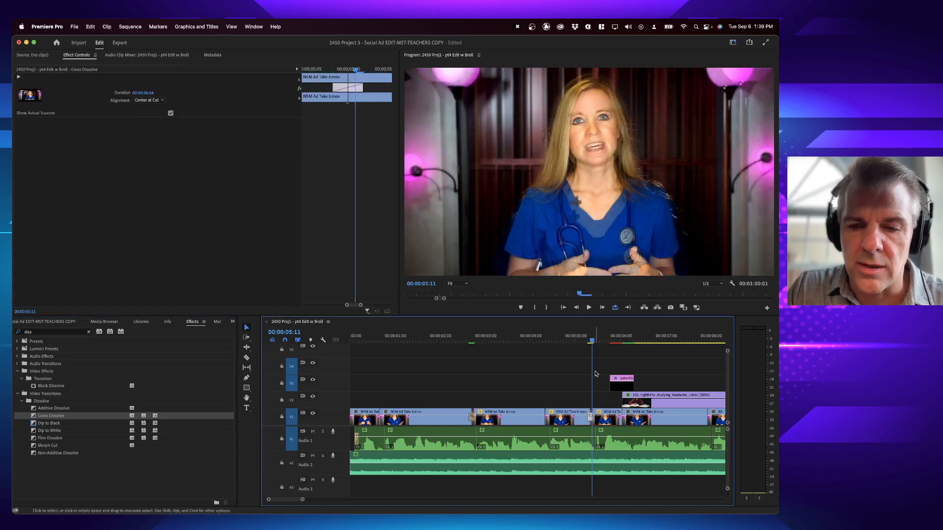
{"action": "left_click", "coordinate": [565, 339]}
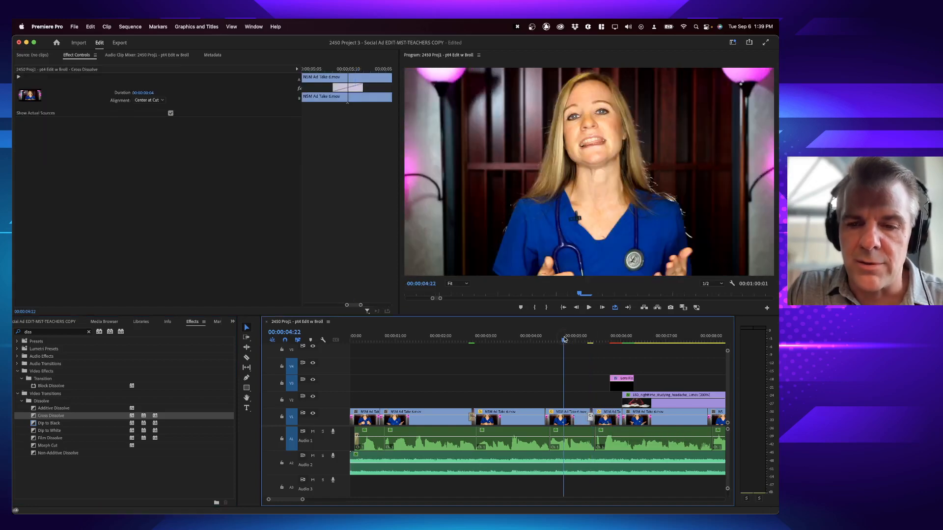
{"action": "key", "text": "space"}
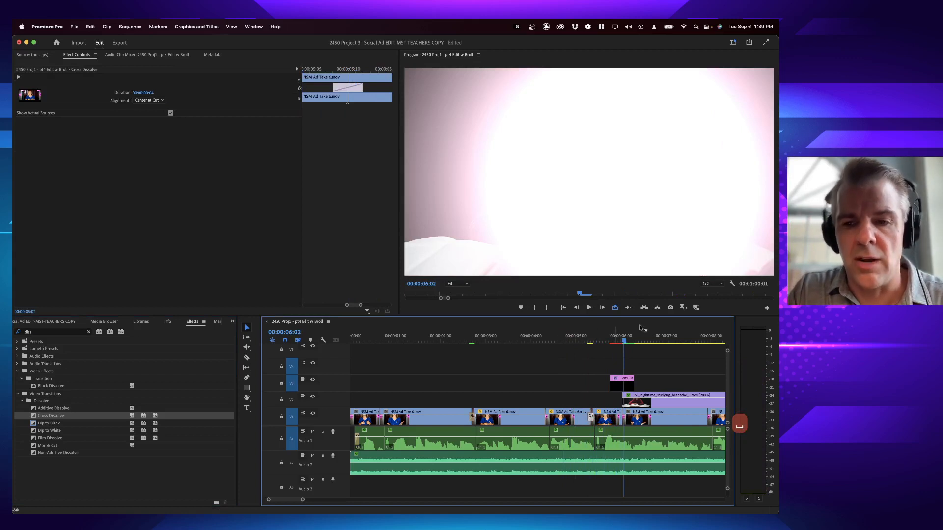
Step through the new Cross Dissolve's frames and replay it from 00:00:05:06 into the B-roll.
{"action": "left_click", "coordinate": [589, 340]}
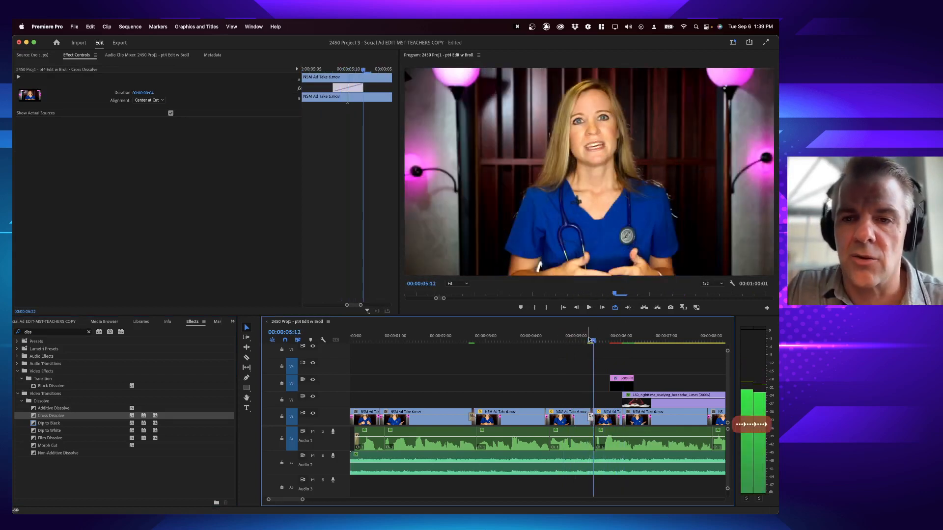
{"action": "key", "text": "Left"}
{"action": "key", "text": "Left"}
{"action": "key", "text": "Left"}
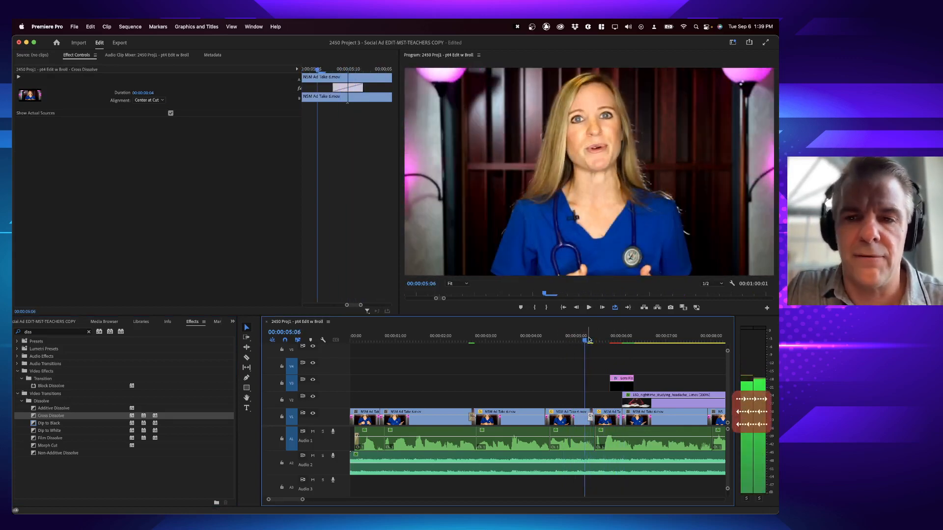
{"action": "key", "text": "space"}
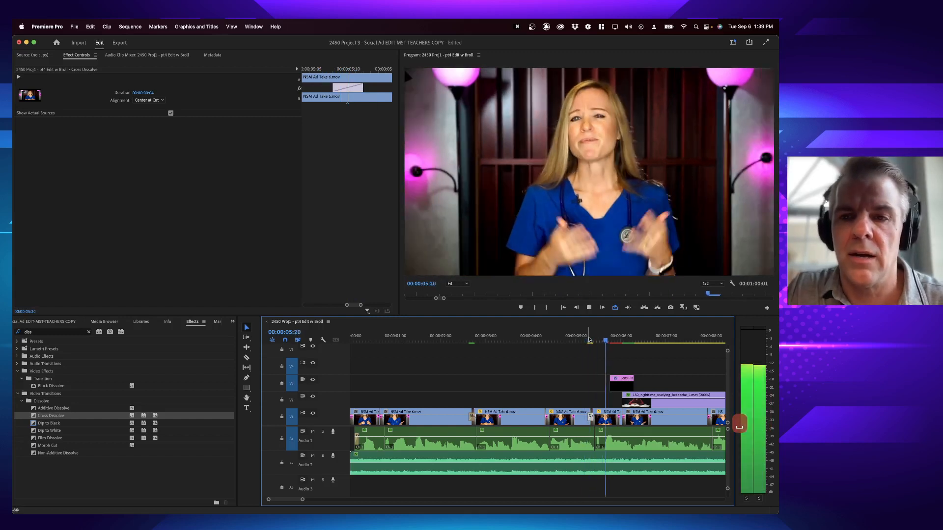
{"action": "key", "text": "space"}
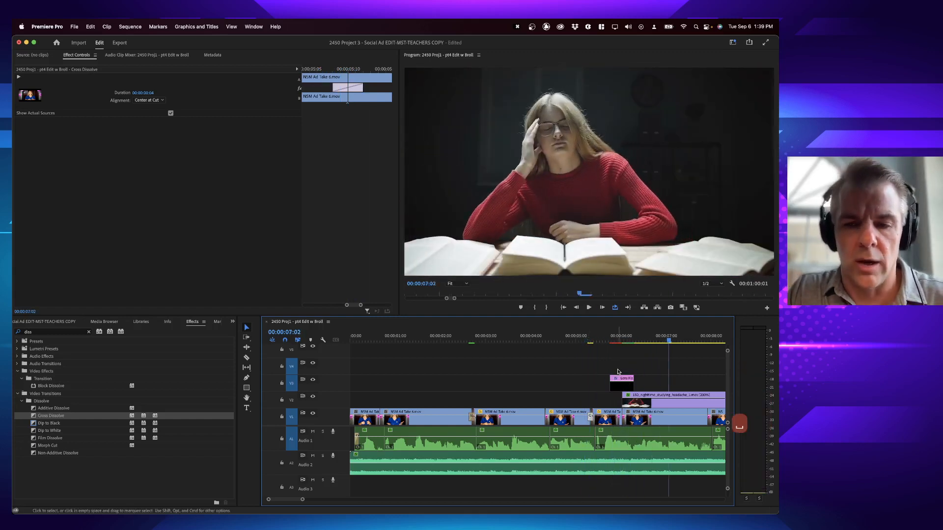
Save the project and inspect the settings of the earlier Morph Cut and of the Cross Dissolve at 00:00:05:10.
{"action": "key", "text": "super+s"}
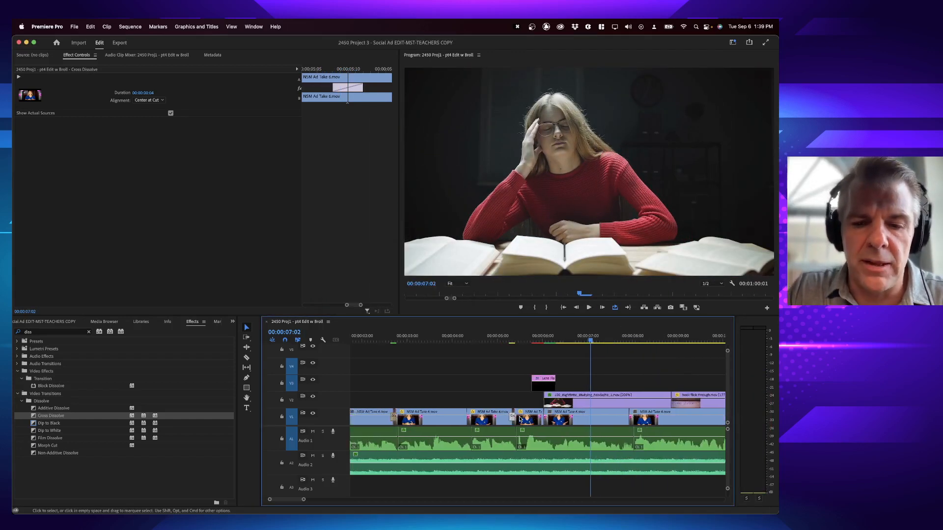
{"action": "left_click", "coordinate": [474, 420]}
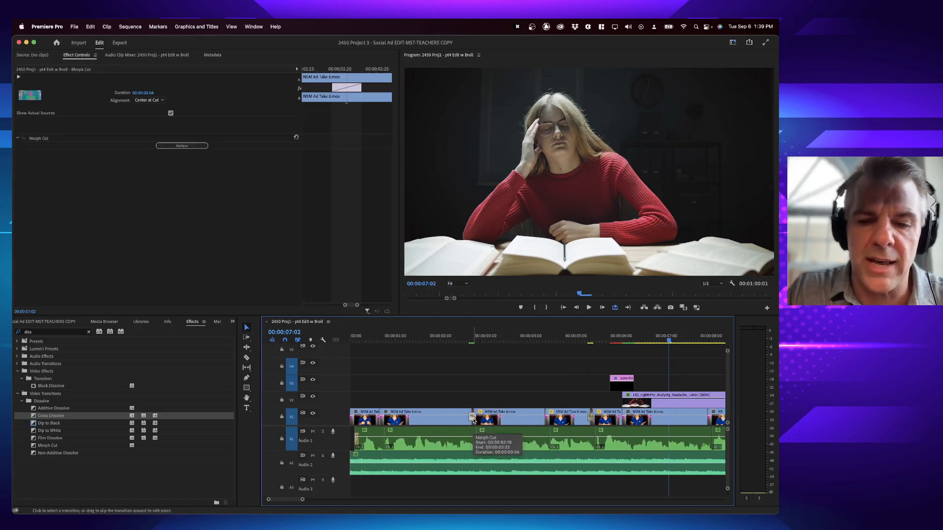
{"action": "left_click", "coordinate": [590, 416]}
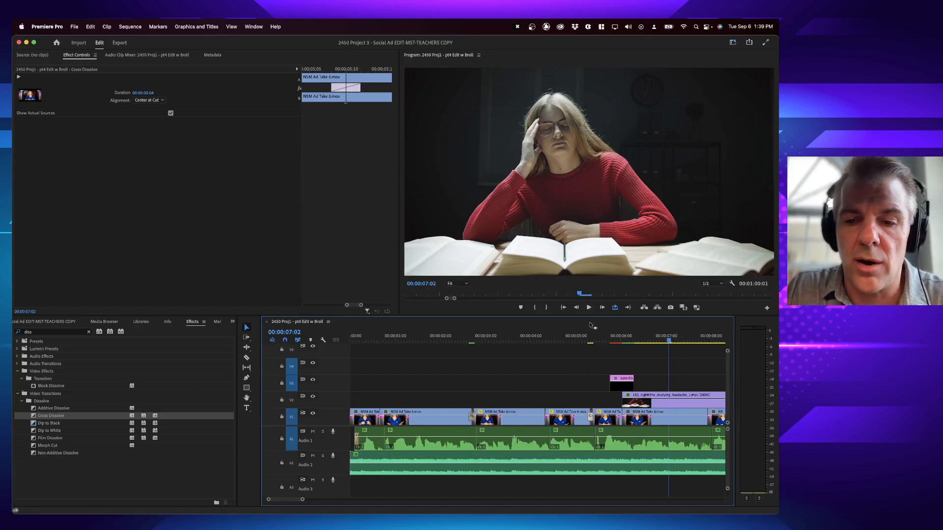
Examine the blended frames of the Cross Dissolve by stepping back and forth around 00:00:05:10.
{"action": "left_click", "coordinate": [590, 340]}
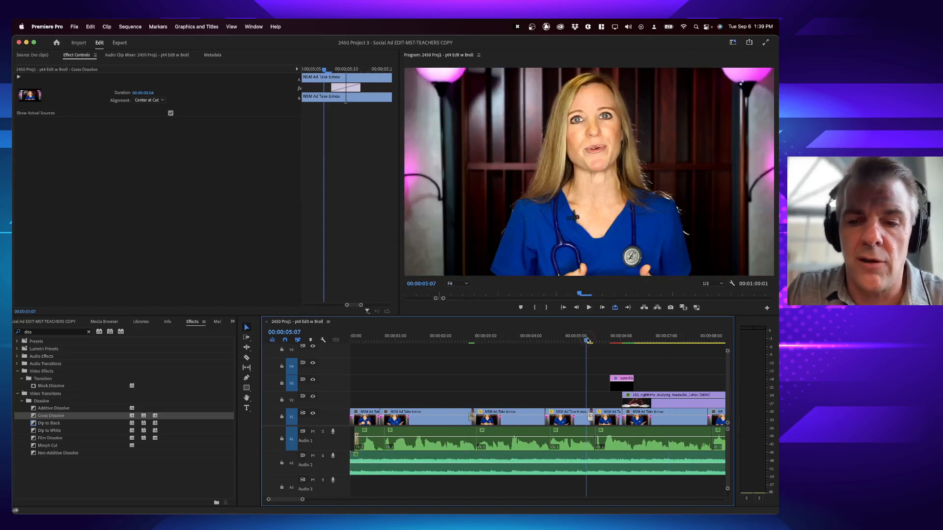
{"action": "key", "text": "Right"}
{"action": "key", "text": "Right"}
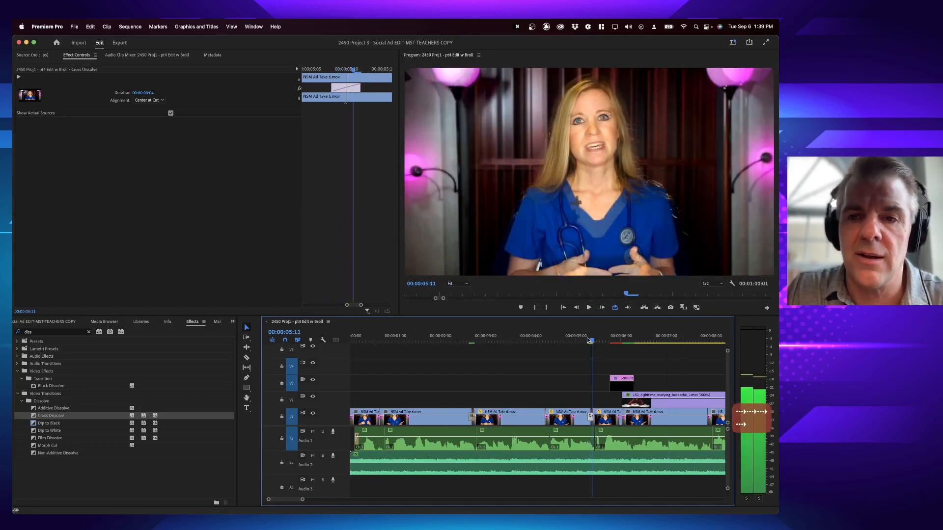
{"action": "key", "text": "Left"}
{"action": "key", "text": "Left"}
{"action": "key", "text": "Left"}
{"action": "key", "text": "Right"}
{"action": "key", "text": "Right"}
{"action": "key", "text": "Right"}
{"action": "key", "text": "Right"}
{"action": "key", "text": "Right"}
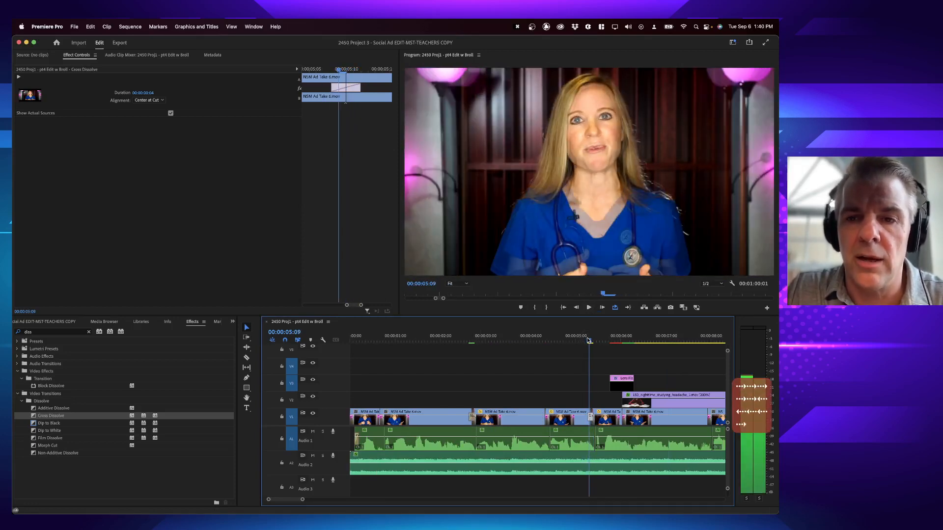
Replay the Cross Dissolve on the V1 cut from 00:00:05:03 and save the project.
{"action": "left_click", "coordinate": [581, 341]}
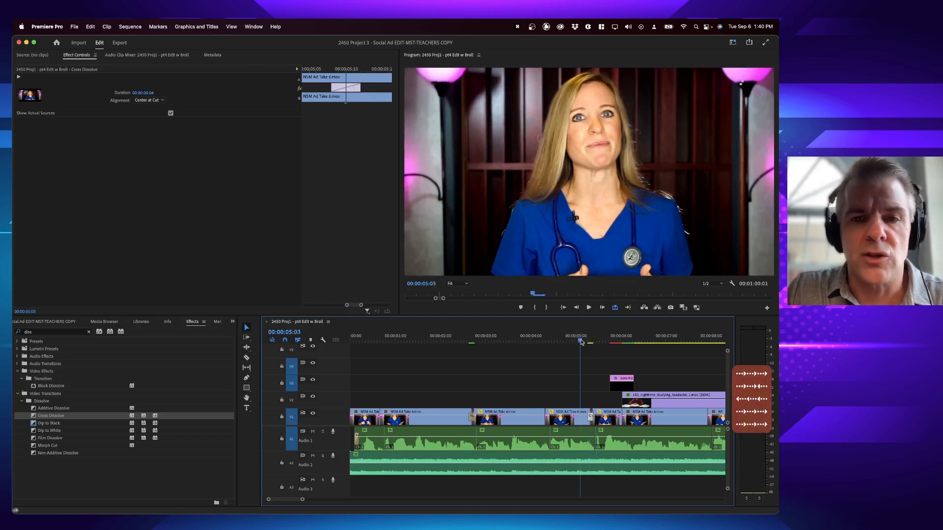
{"action": "key", "text": "space"}
{"action": "key", "text": "space"}
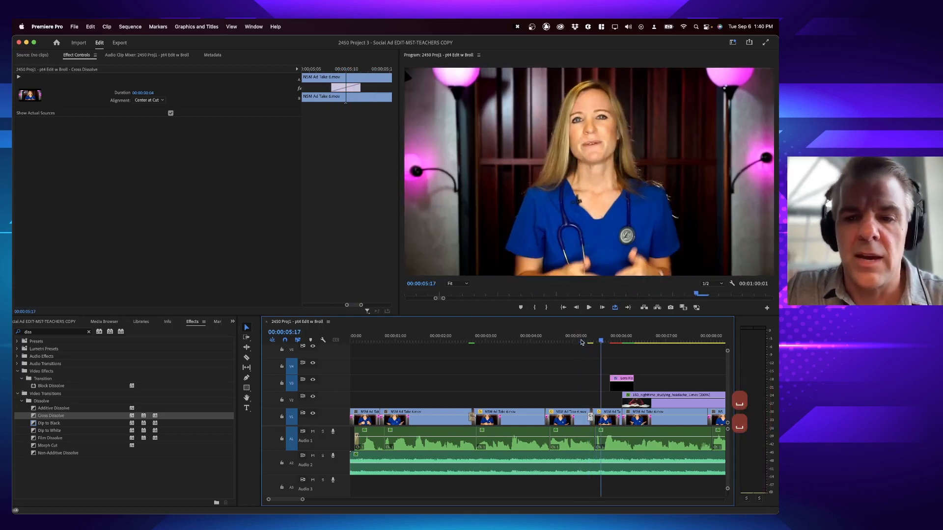
{"action": "key", "text": "super+s"}
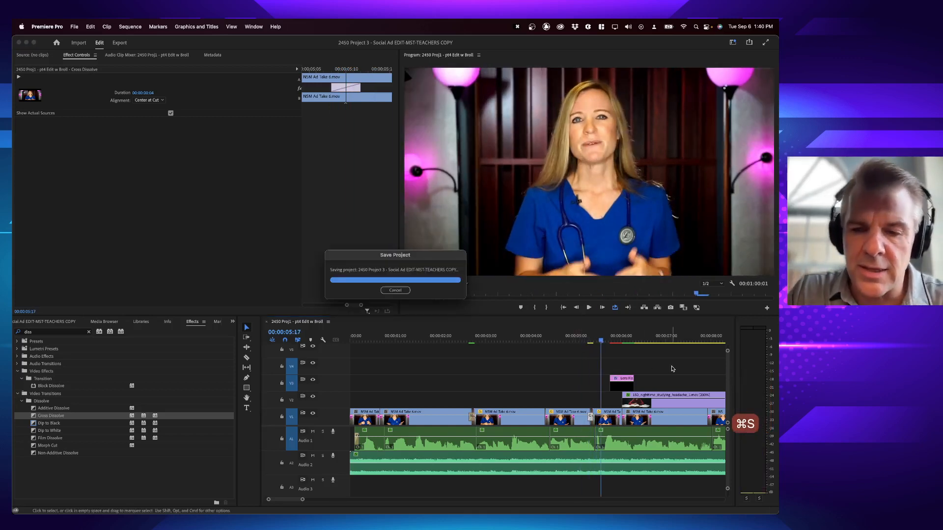
Clear the effects search, apply an Iris Cross to the V1 cut between 00:00:04:00 and 00:00:05:00, and render its preview.
{"action": "scroll", "coordinate": [672, 369], "scroll_direction": "right", "scroll_amount": 5}
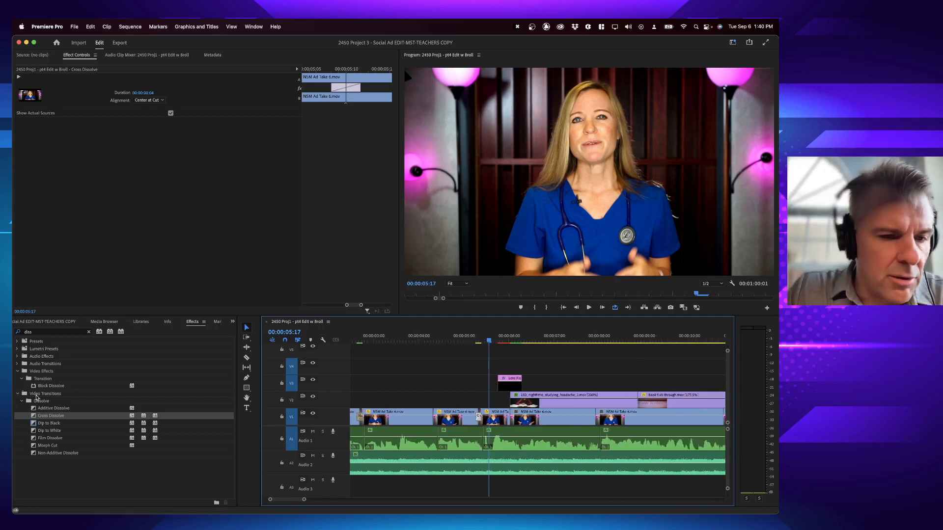
{"action": "left_click", "coordinate": [89, 332]}
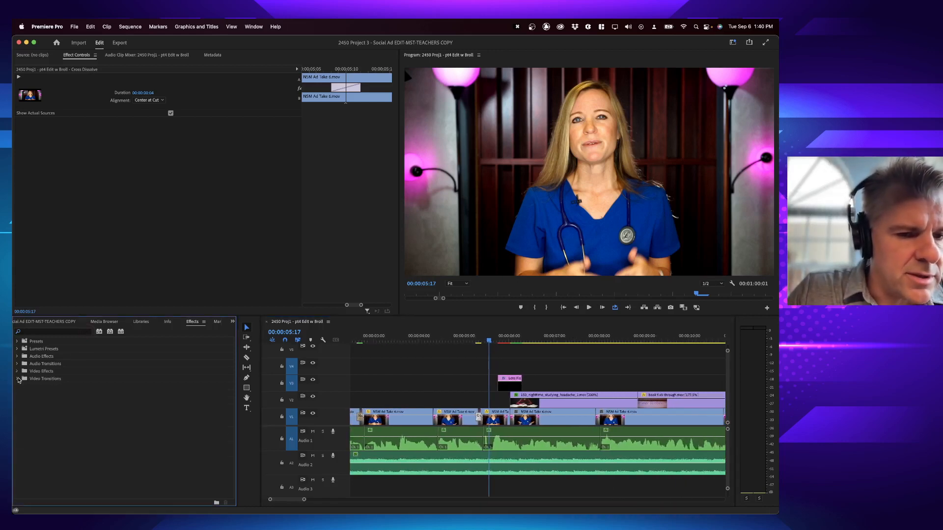
{"action": "left_click", "coordinate": [18, 379]}
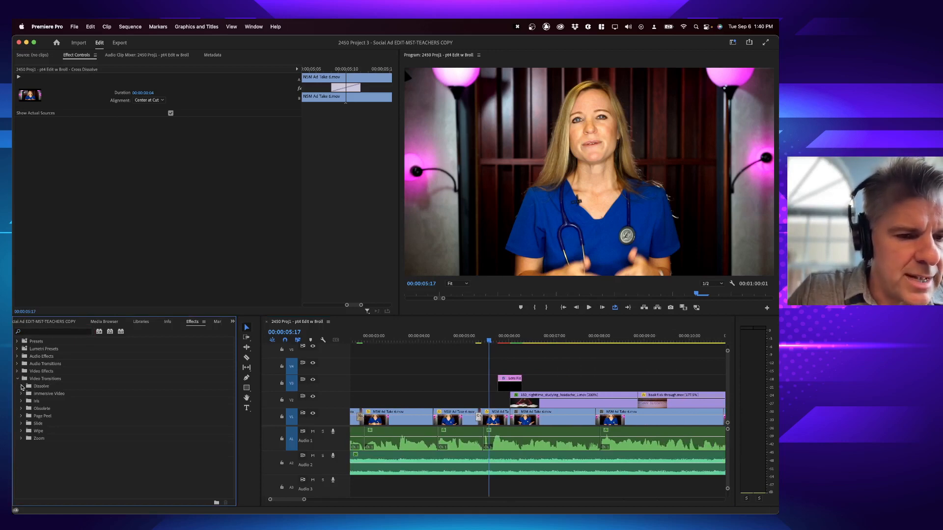
{"action": "left_click", "coordinate": [21, 387]}
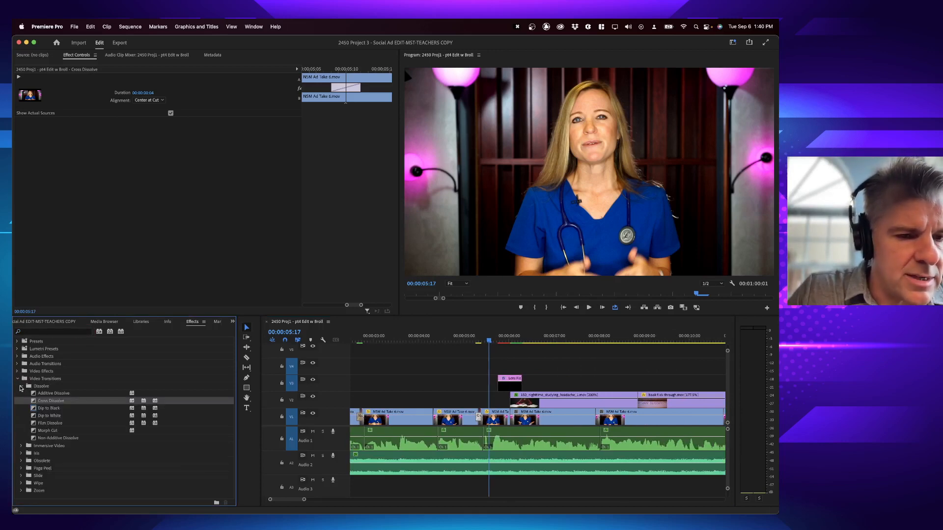
{"action": "left_click", "coordinate": [21, 454]}
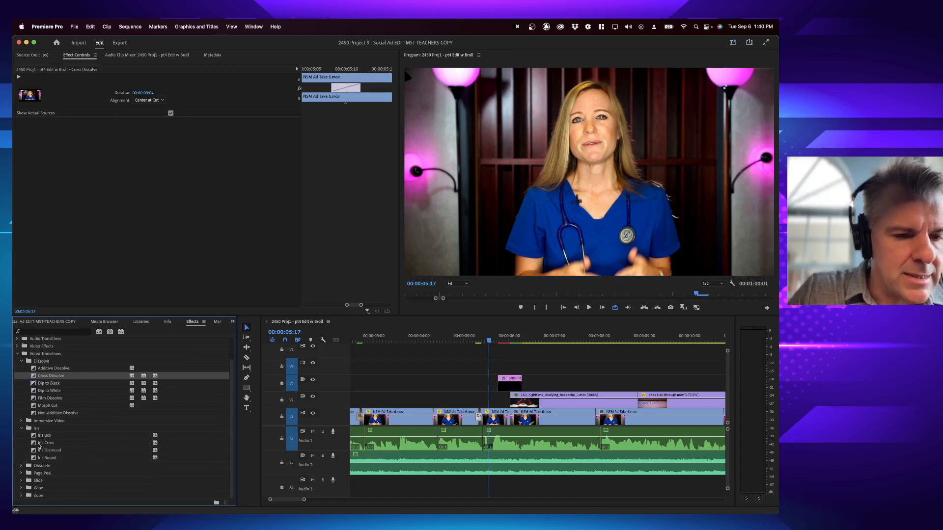
{"action": "left_click_drag", "start_coordinate": [40, 445], "coordinate": [435, 421]}
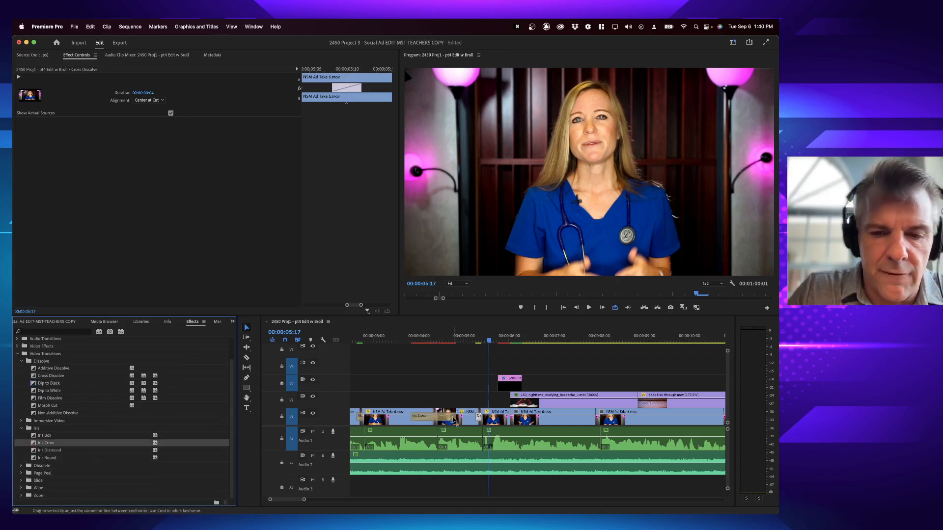
{"action": "key", "text": "Return"}
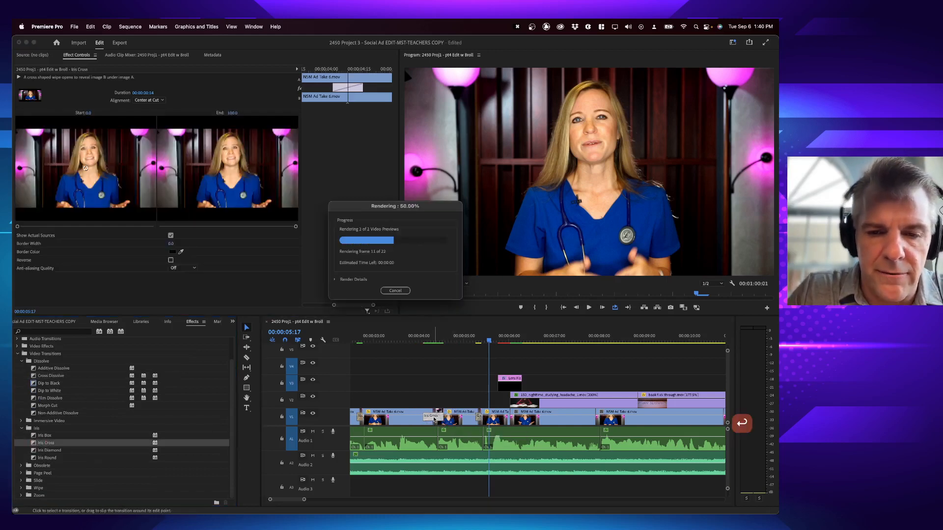
Play through the Iris Cross on V1 from just before 00:00:04:00.
{"action": "left_click", "coordinate": [421, 340]}
{"action": "key", "text": "space"}
{"action": "left_click", "coordinate": [531, 340]}
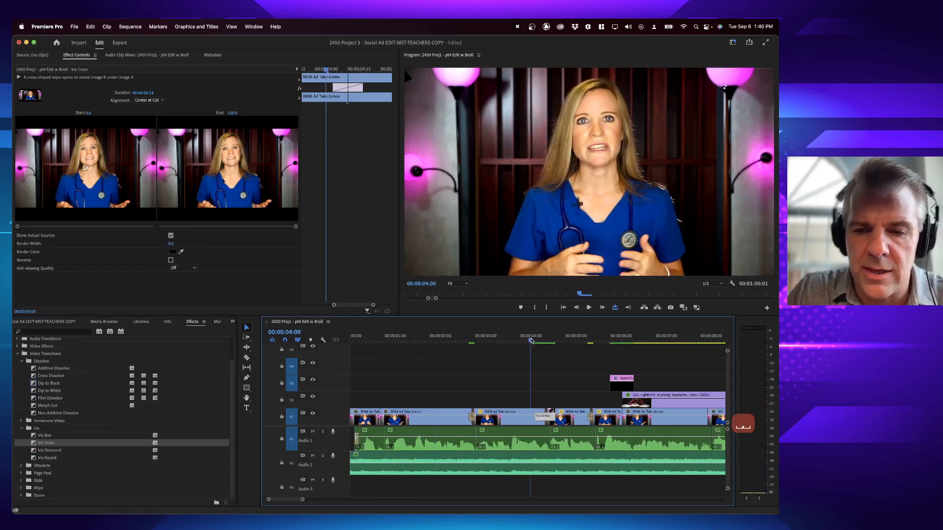
{"action": "key", "text": "space"}
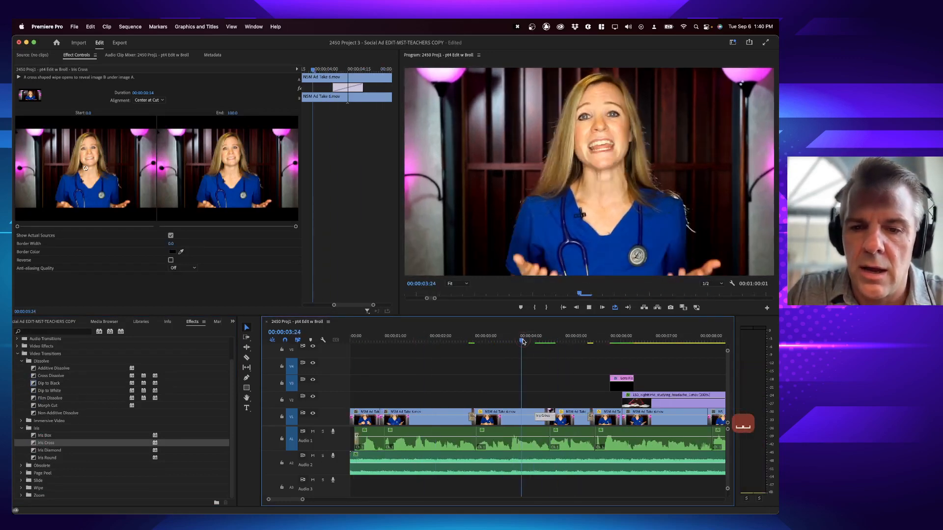
{"action": "key", "text": "space"}
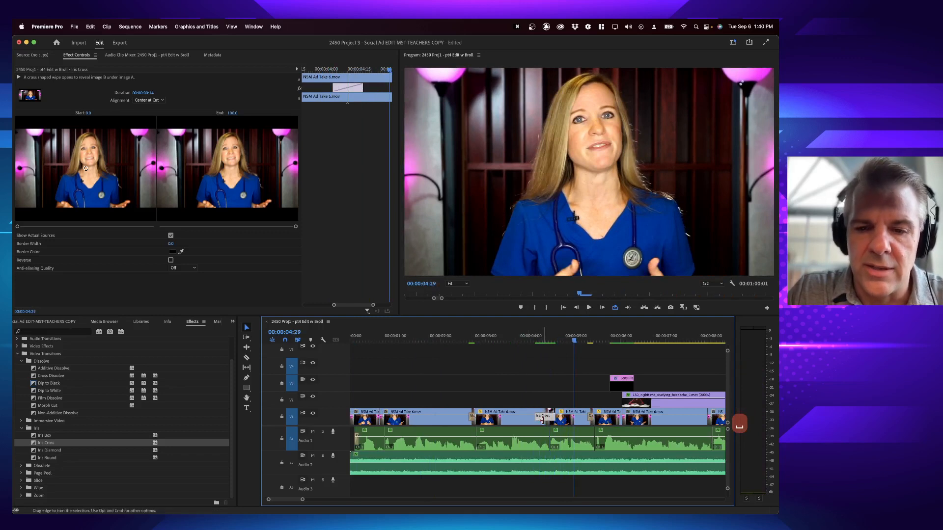
Delete the Iris Cross from V1, collapse the Video Transitions folder and save the project.
{"action": "key", "text": "BackSpace"}
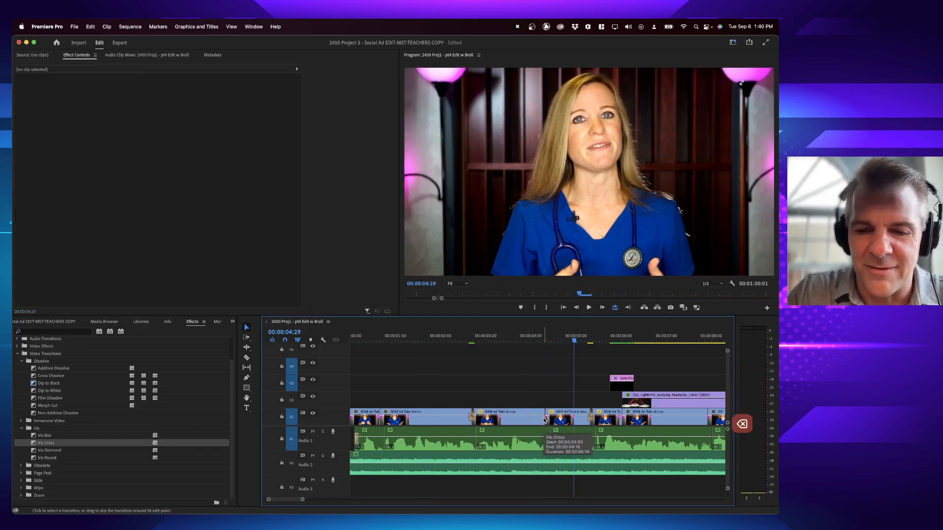
{"action": "left_click", "coordinate": [20, 354]}
{"action": "key", "text": "super+s"}
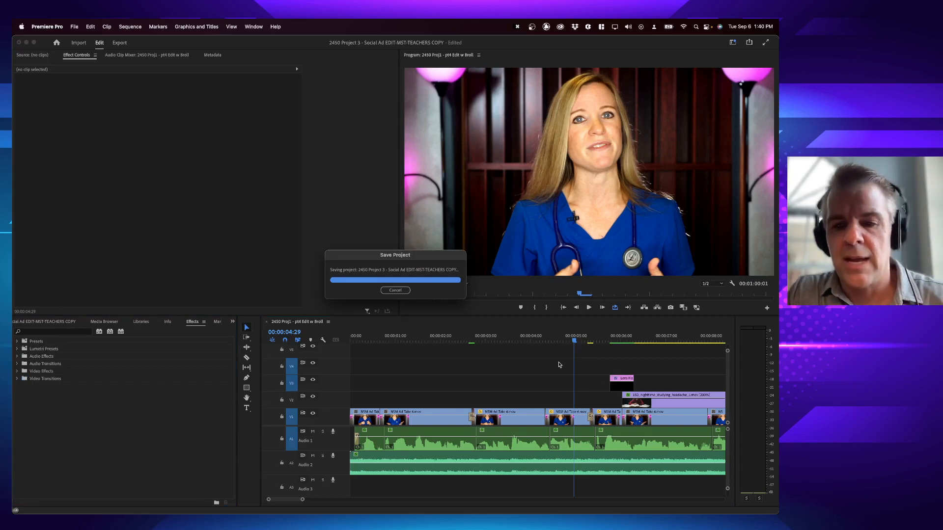
Select the Lens Flare Transition clip on V3 and play through it into the first B-roll shot.
{"action": "scroll", "coordinate": [559, 364], "scroll_direction": "right", "scroll_amount": 5}
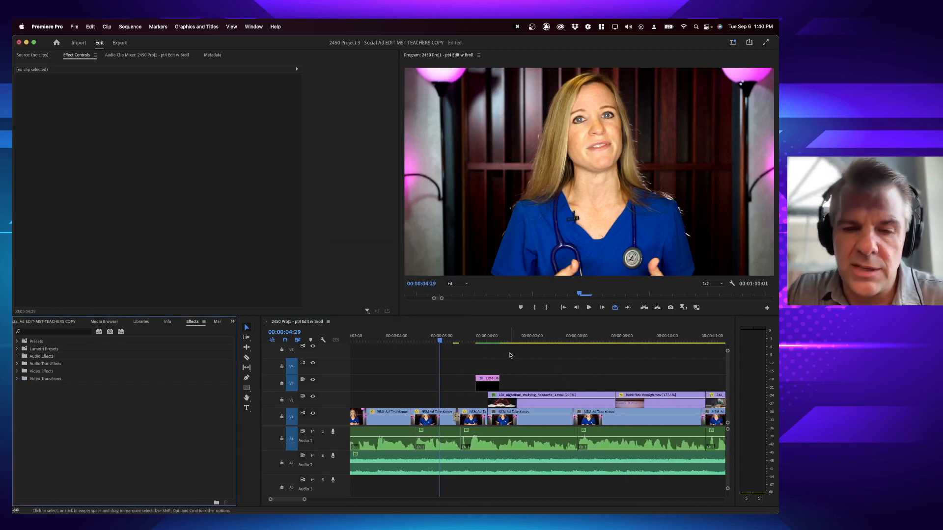
{"action": "left_click", "coordinate": [491, 386]}
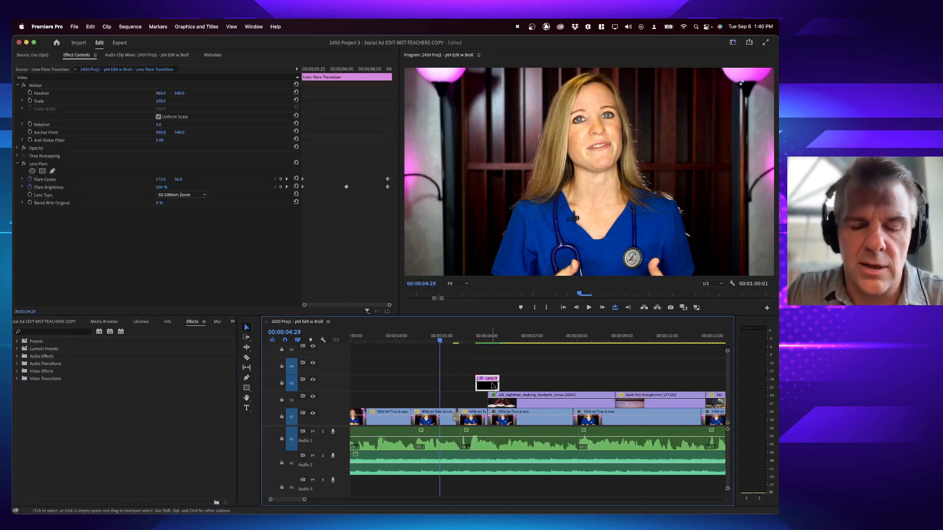
{"action": "left_click", "coordinate": [470, 339]}
{"action": "key", "text": "space"}
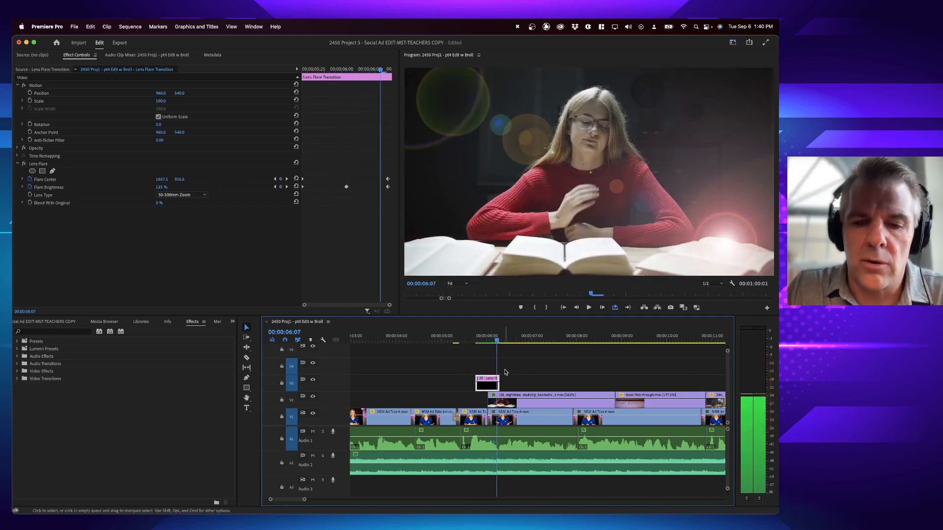
Examine the Lens Flare effect and its keyframed settings on the Lens Flare Transition clip.
{"action": "double_click", "coordinate": [489, 387]}
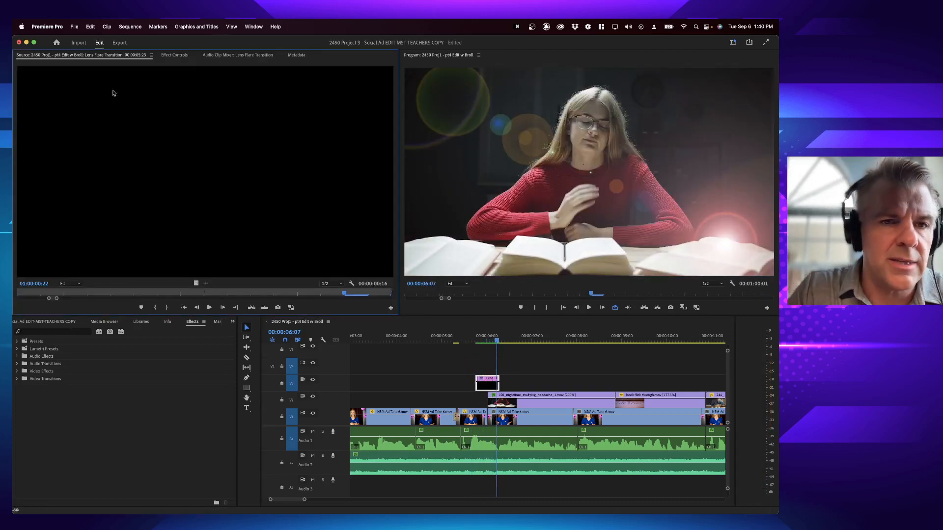
{"action": "left_click", "coordinate": [174, 56]}
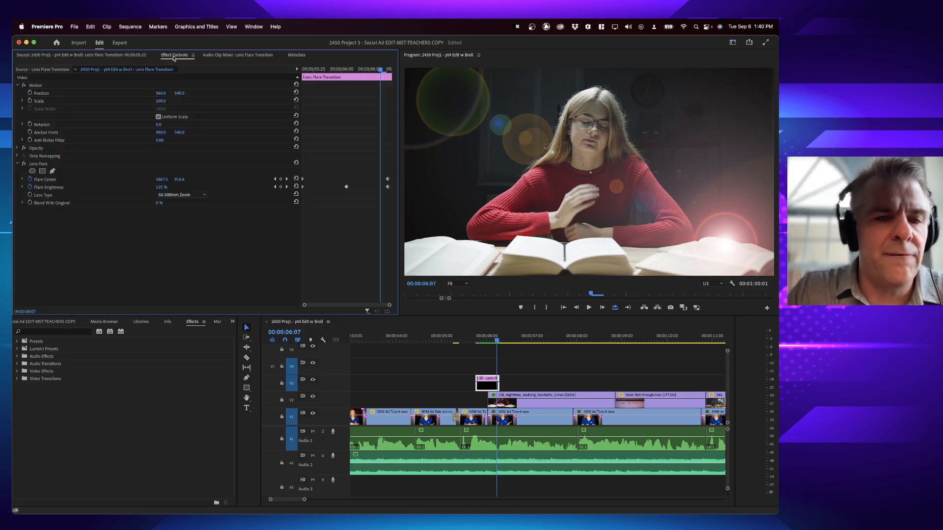
{"action": "key", "text": "shift+5"}
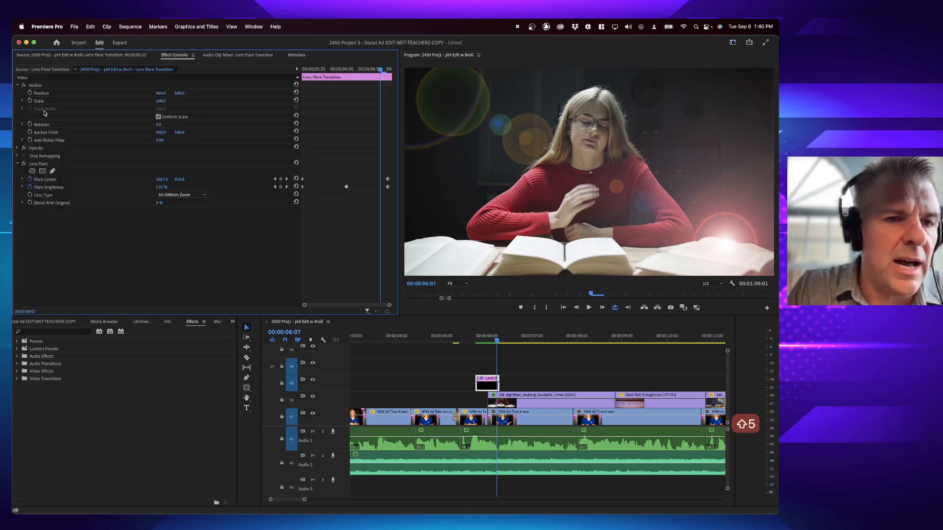
{"action": "left_click", "coordinate": [49, 164]}
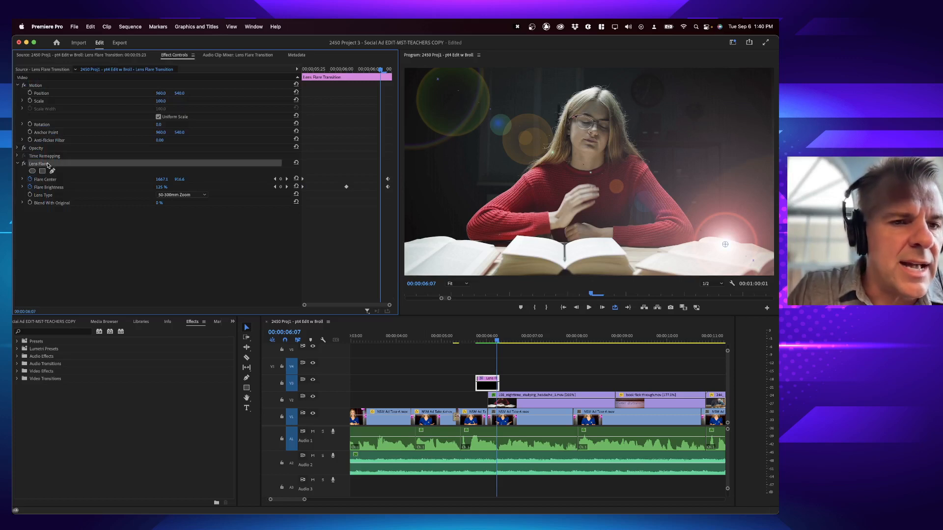
{"action": "left_click", "coordinate": [17, 165]}
{"action": "left_click", "coordinate": [18, 165]}
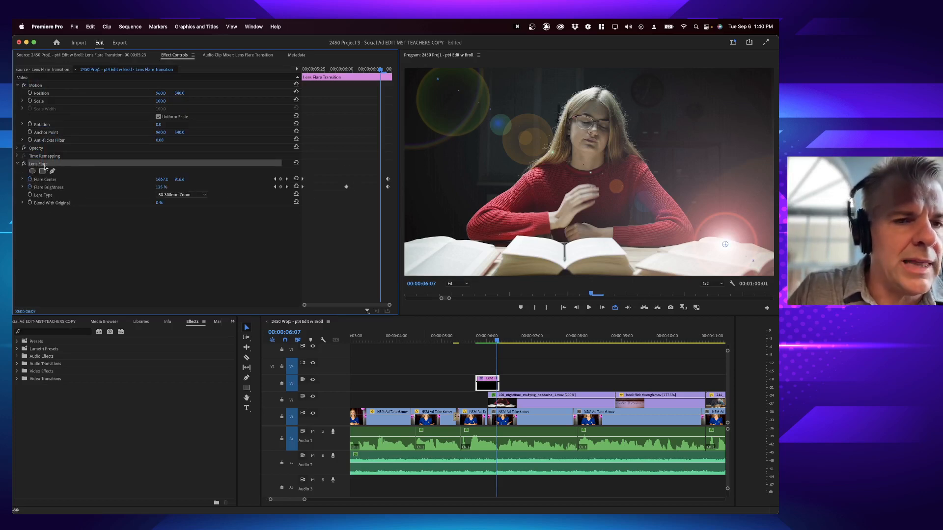
{"action": "left_click", "coordinate": [18, 165]}
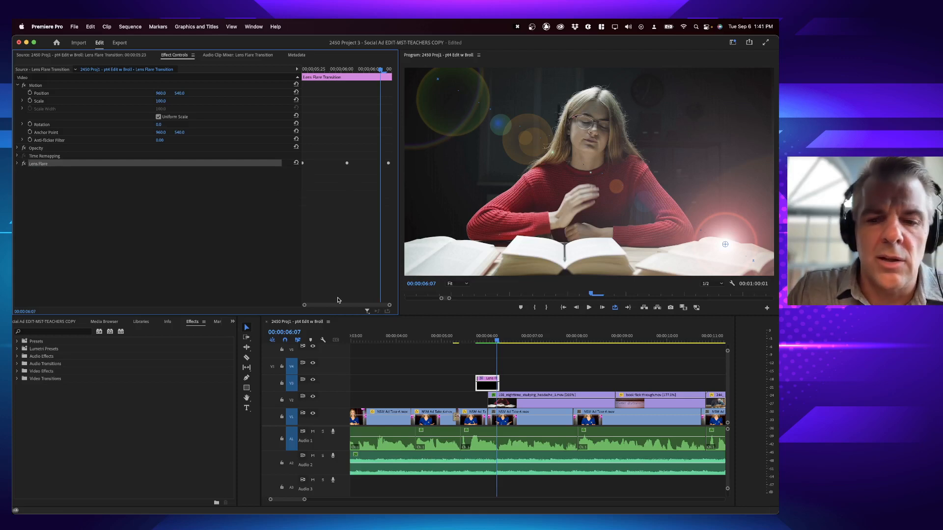
Place the playhead at 00:00:05:23 and move the Lens Flare Transition clip along V3 to start at about 00:00:07:03.
{"action": "left_click", "coordinate": [475, 340]}
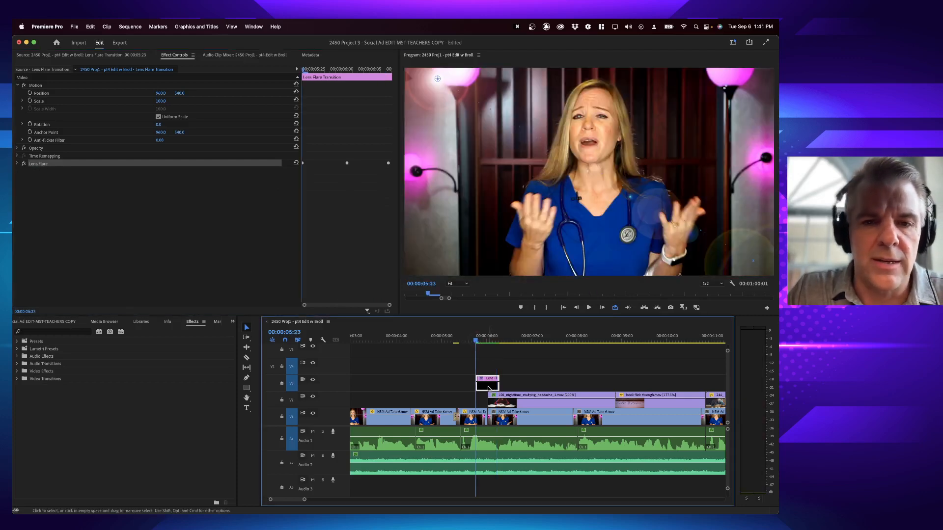
{"action": "left_click_drag", "start_coordinate": [488, 389], "coordinate": [548, 389]}
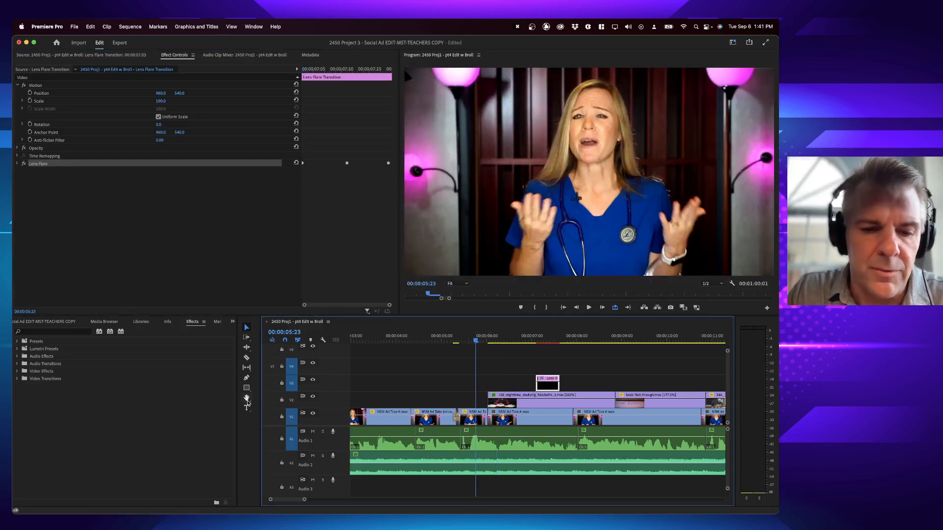
Create an adjustment layer in the project at 1920 x 1080, 30.00 fps, with square pixels.
{"action": "left_click", "coordinate": [173, 410]}
{"action": "key", "text": "shift+1"}
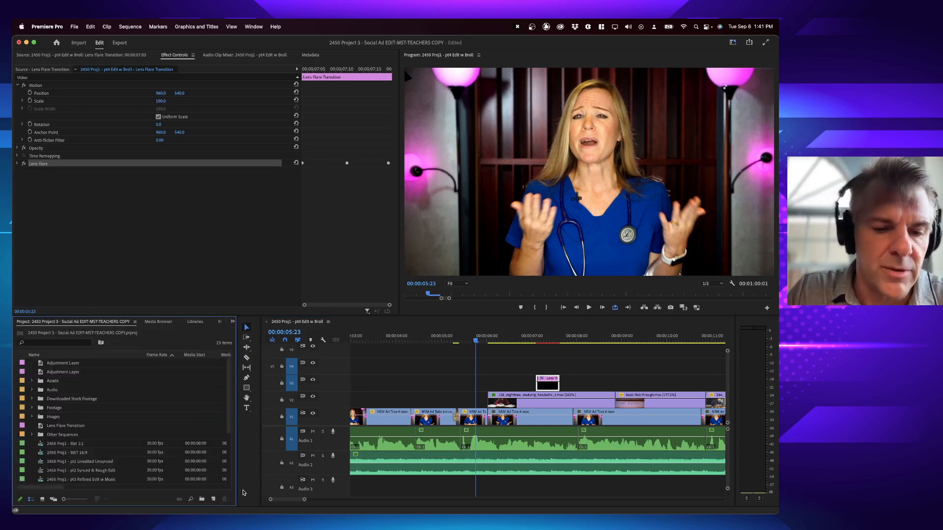
{"action": "left_click", "coordinate": [214, 500]}
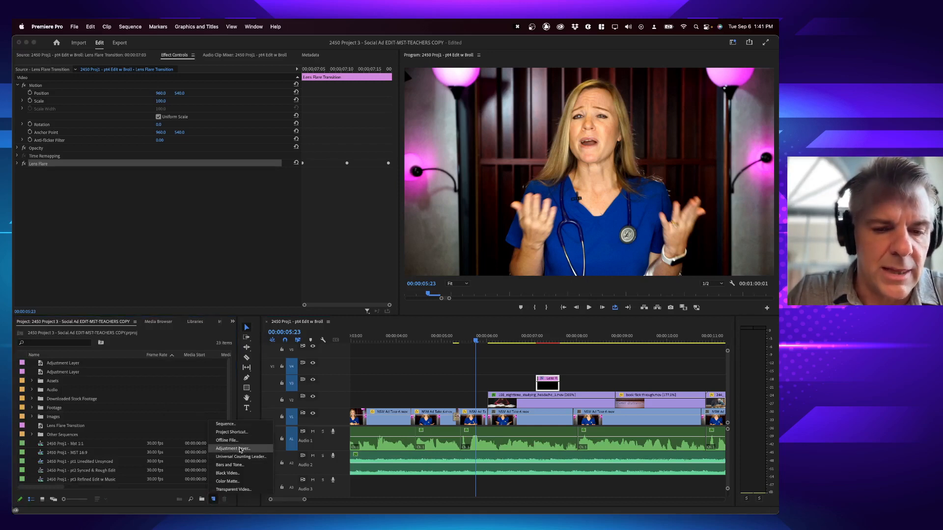
{"action": "left_click", "coordinate": [232, 448]}
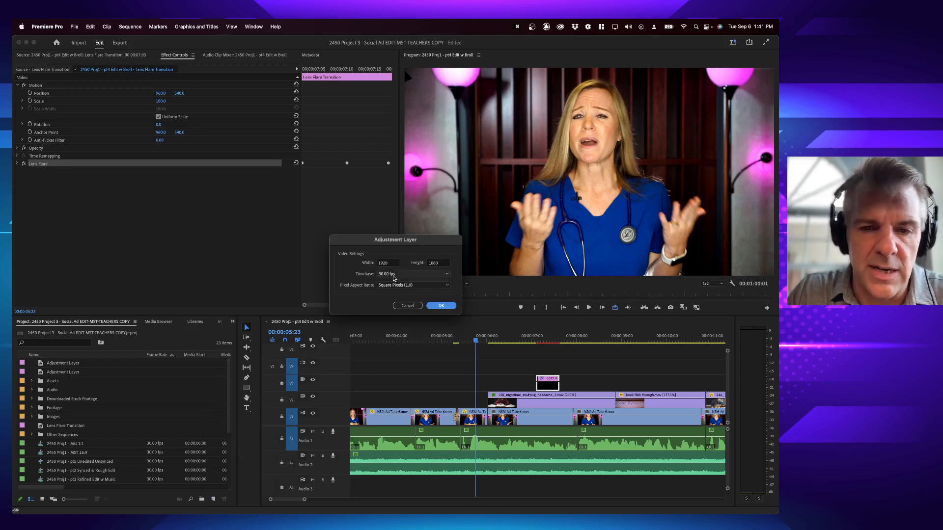
{"action": "left_click", "coordinate": [442, 306]}
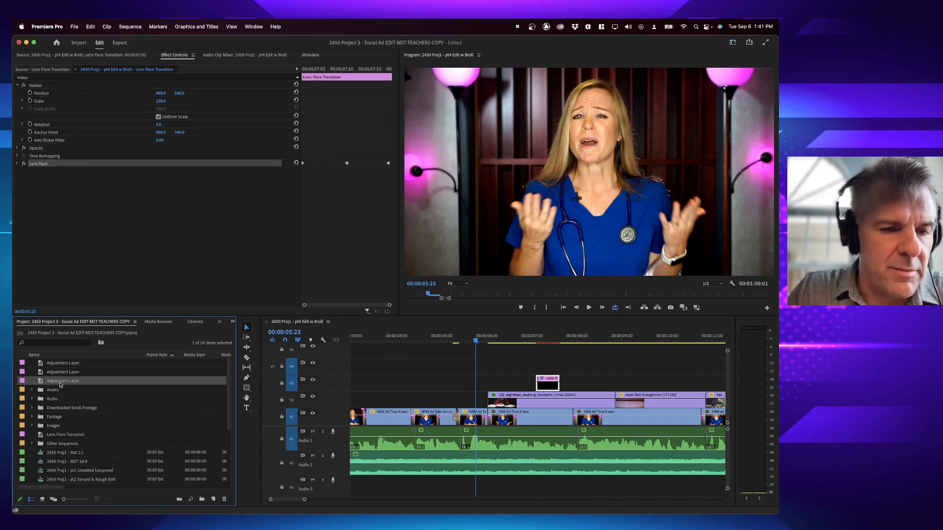
Rename the new adjustment layer Flare Transition and place it on V4 over the start of the first B-roll clip.
{"action": "left_click", "coordinate": [58, 382]}
{"action": "type", "text": "Flare Tans"}
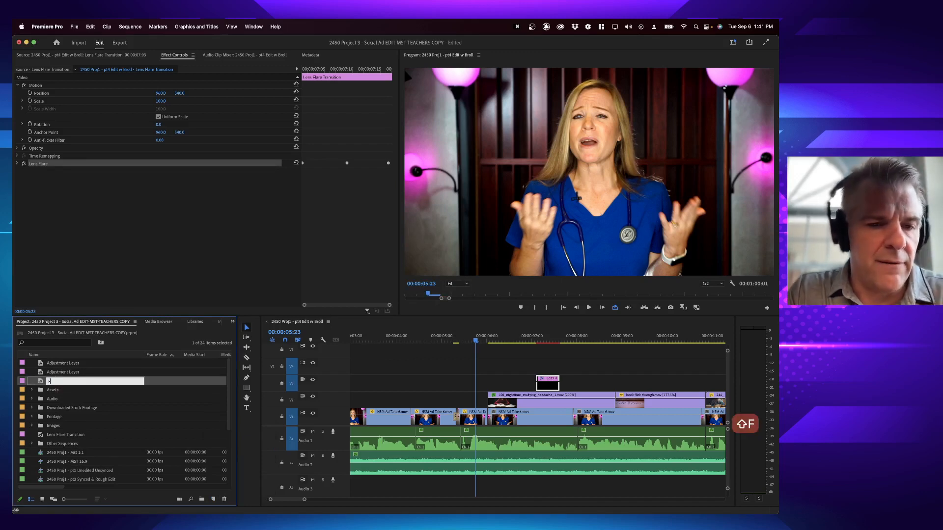
{"action": "key", "text": "BackSpace"}
{"action": "key", "text": "BackSpace"}
{"action": "key", "text": "BackSpace"}
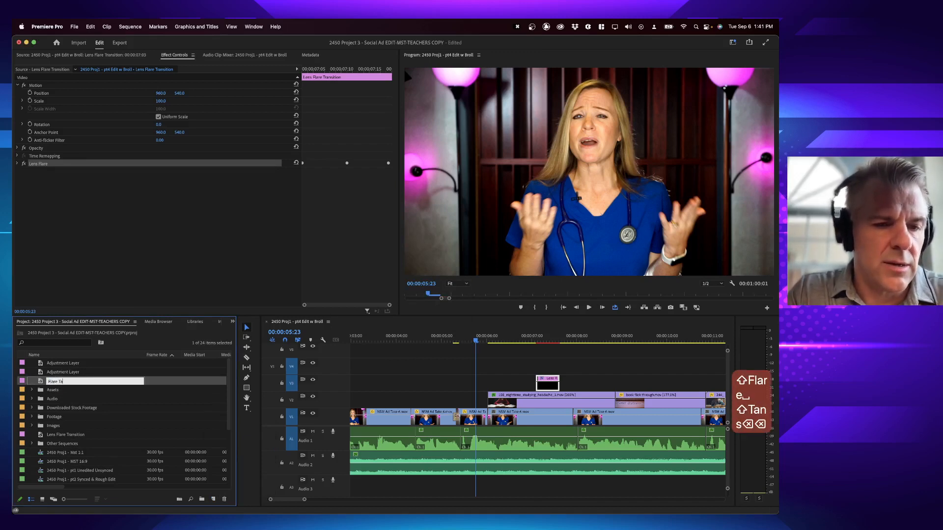
{"action": "type", "text": "ransition"}
{"action": "key", "text": "Return"}
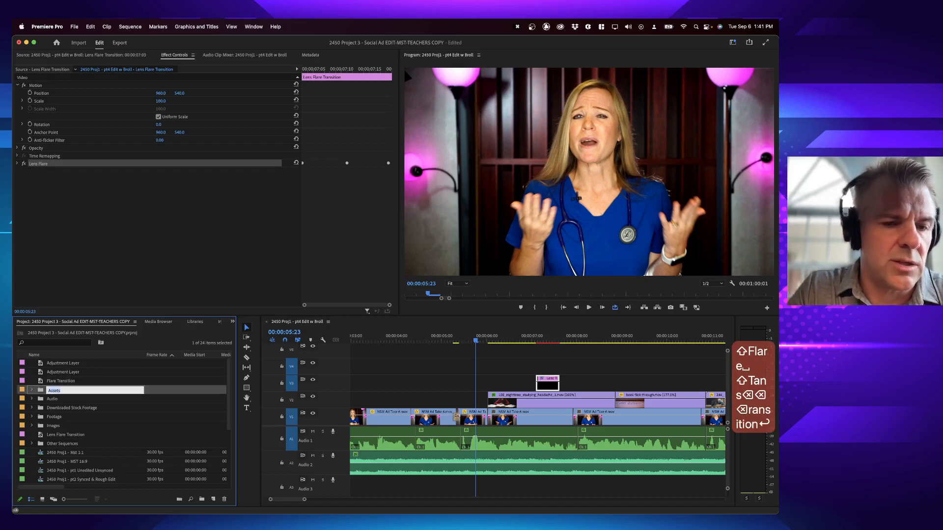
{"action": "left_click", "coordinate": [31, 382]}
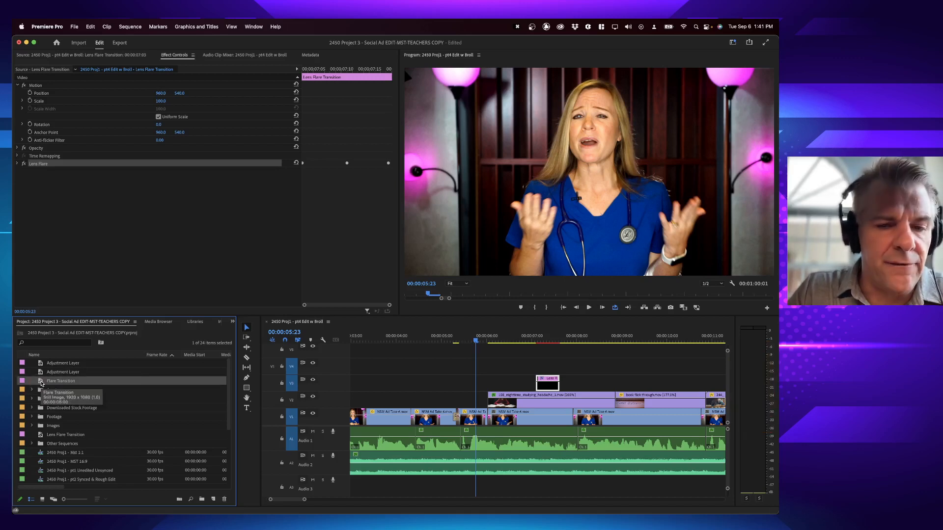
{"action": "left_click_drag", "start_coordinate": [41, 384], "coordinate": [488, 371]}
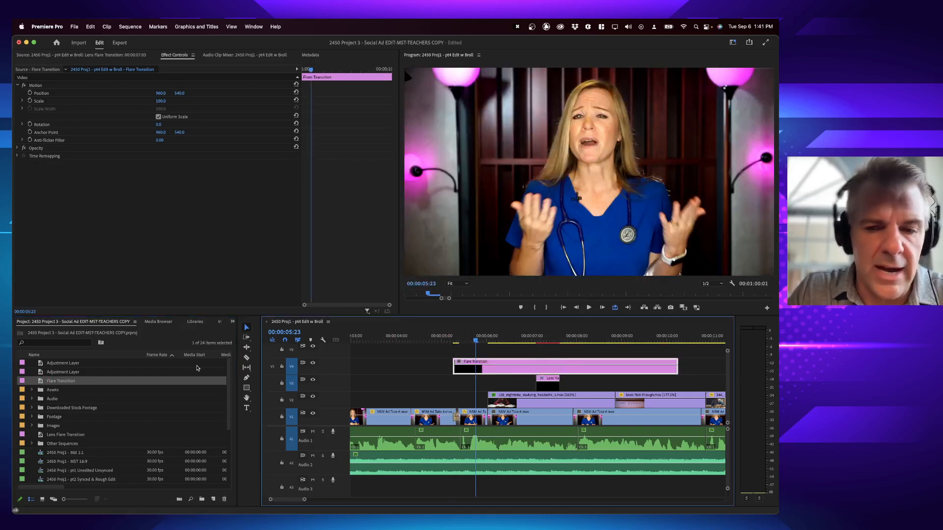
Delete the long Flare Transition clip from V4 and mark a sequence range from 00:00:05:25 to 00:00:06:06 across the B-roll cut.
{"action": "key", "text": "BackSpace"}
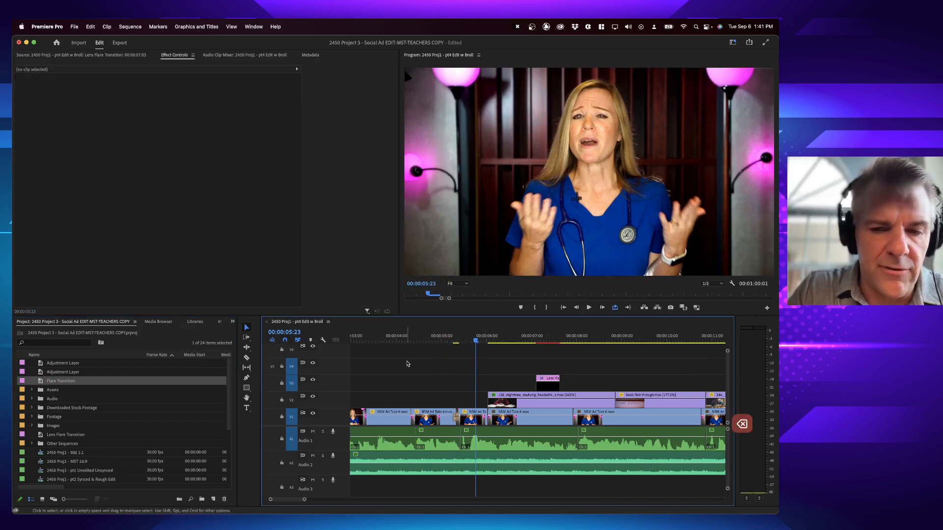
{"action": "left_click", "coordinate": [479, 340]}
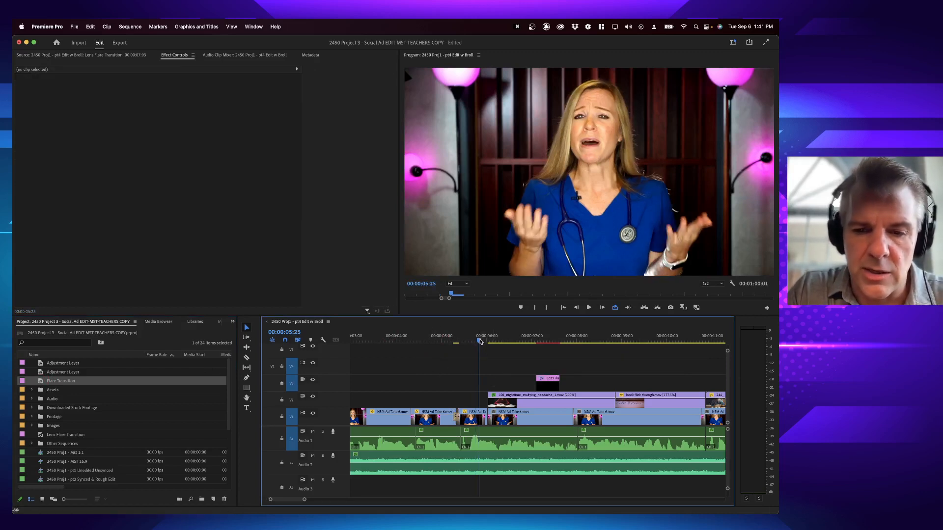
{"action": "key", "text": "i"}
{"action": "left_click_drag", "start_coordinate": [480, 342], "coordinate": [496, 342]}
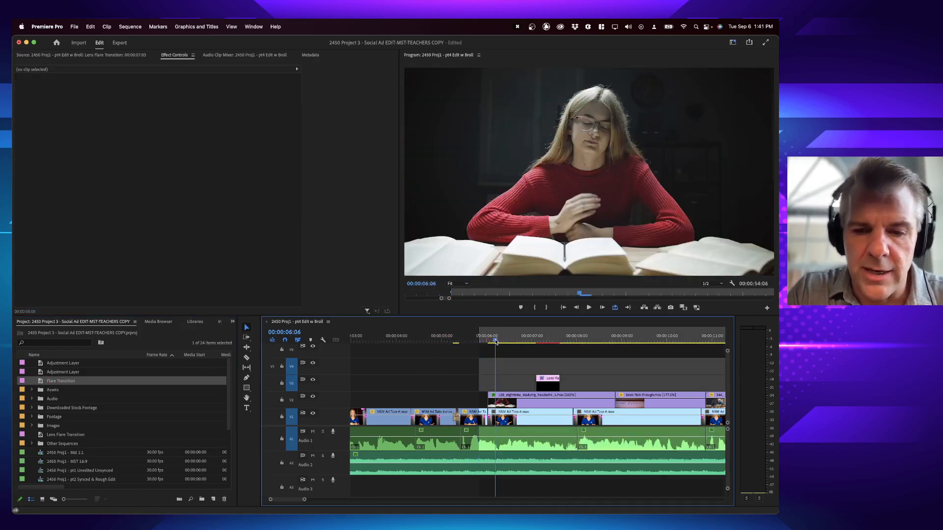
{"action": "key", "text": "o"}
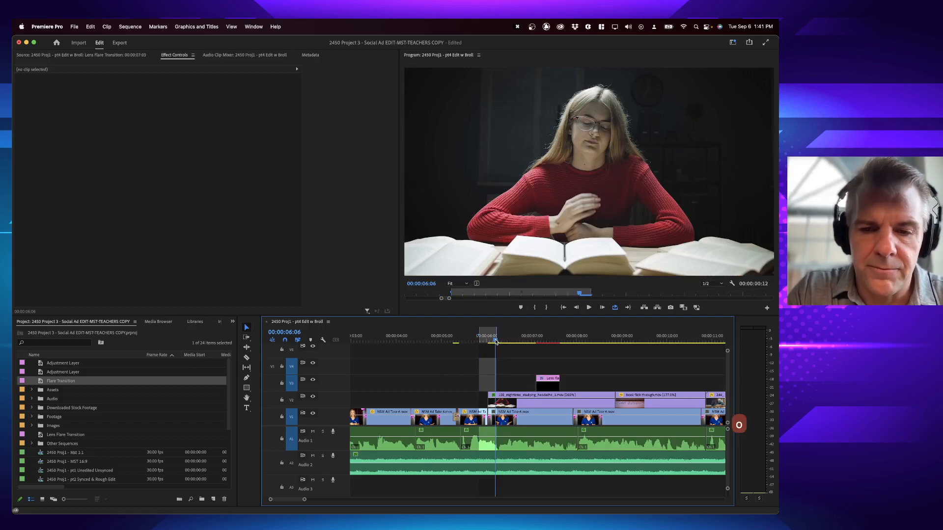
Overwrite the Flare Transition layer onto track V3 within the marked range, using the Ignore Source In Point fit option.
{"action": "double_click", "coordinate": [38, 382]}
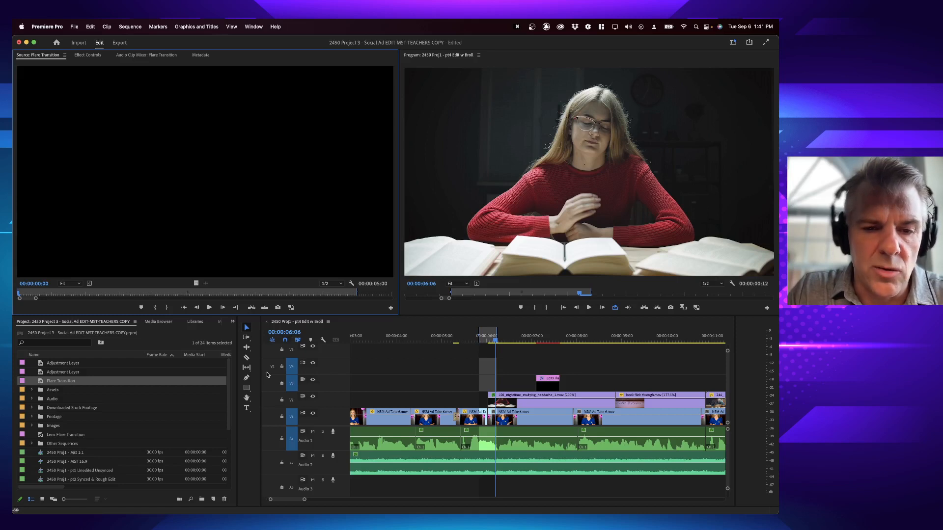
{"action": "left_click", "coordinate": [273, 384]}
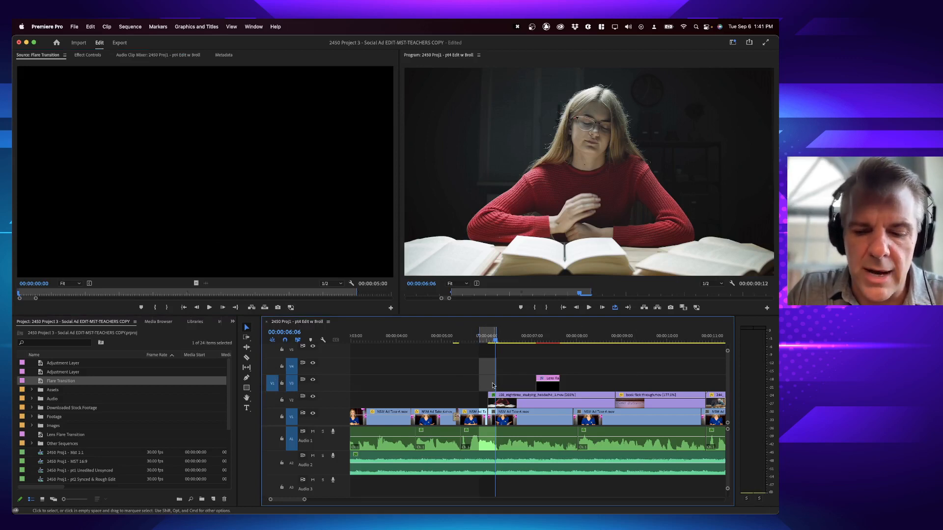
{"action": "key", "text": "period"}
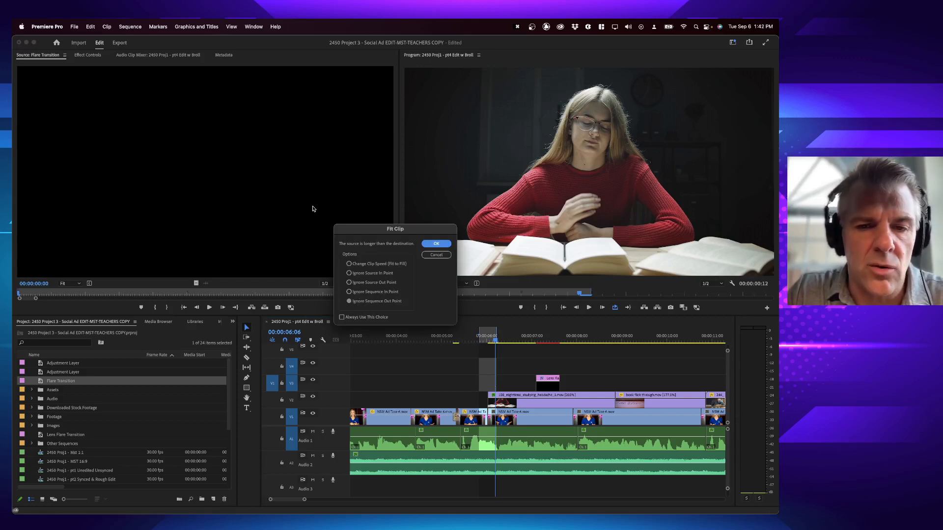
{"action": "left_click", "coordinate": [349, 273]}
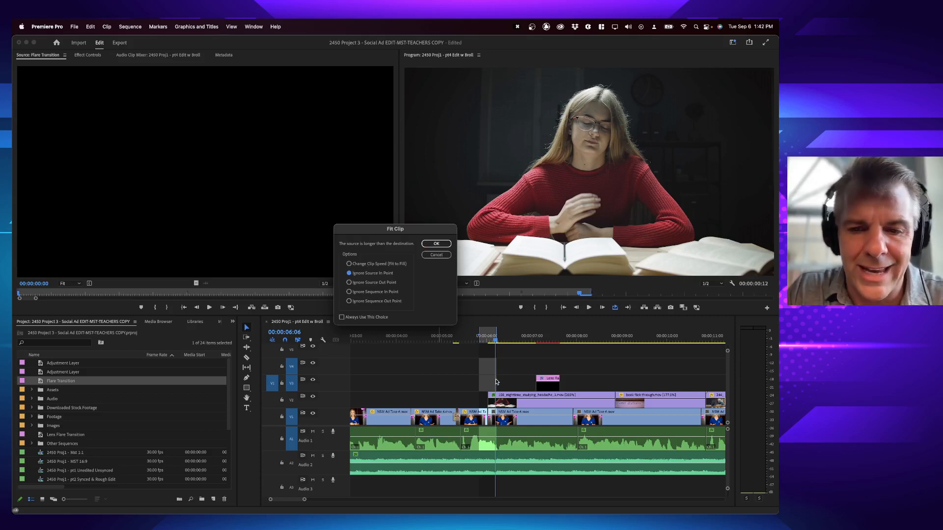
{"action": "key", "text": "Return"}
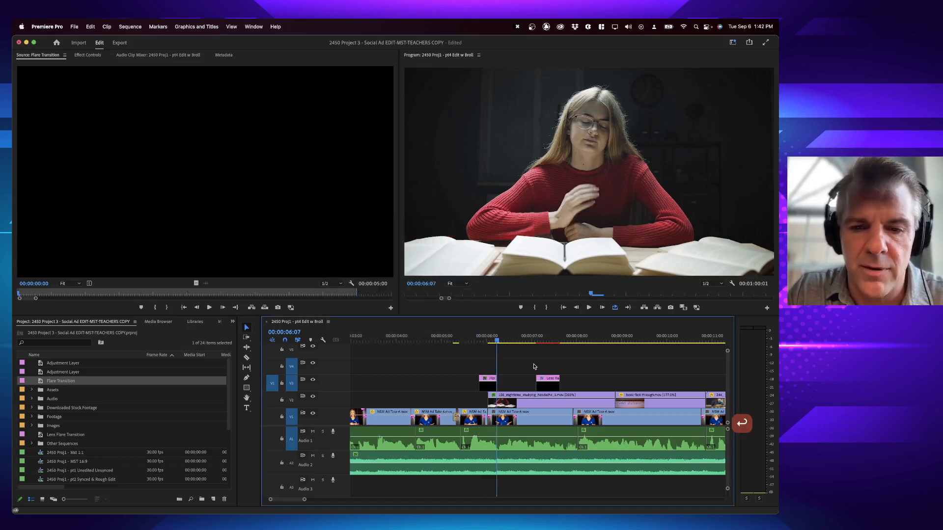
Play and scrub through the short Flare Transition clip to check its placement over the cut.
{"action": "left_click", "coordinate": [482, 339]}
{"action": "key", "text": "space"}
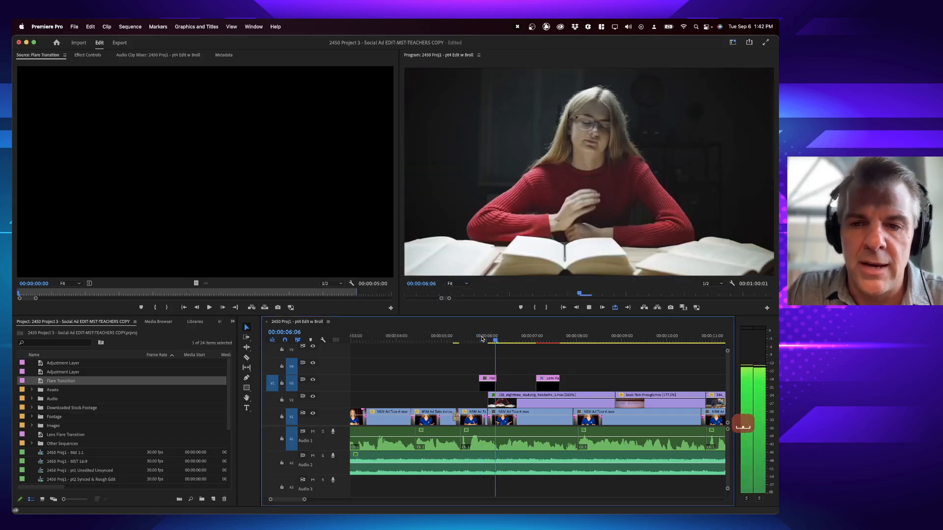
{"action": "key", "text": "space"}
{"action": "key", "text": "equal"}
{"action": "key", "text": "equal"}
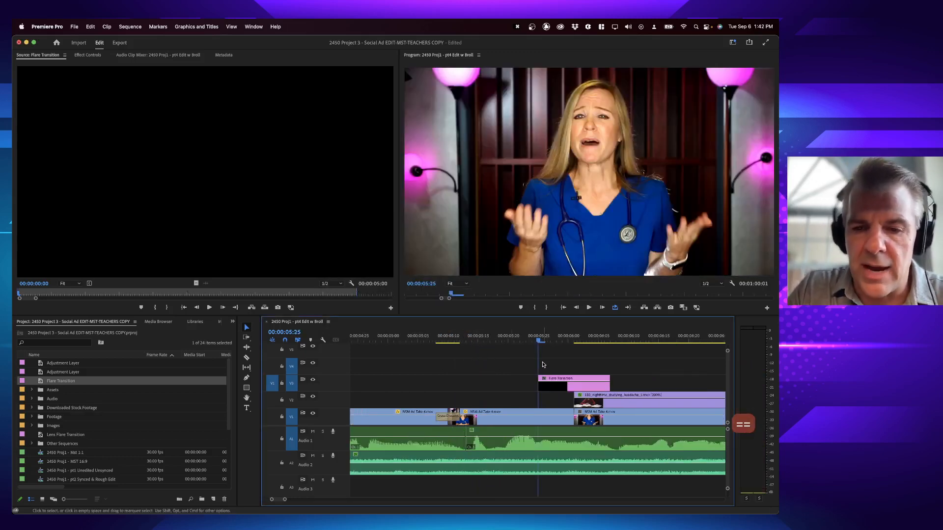
{"action": "left_click_drag", "start_coordinate": [546, 339], "coordinate": [539, 340]}
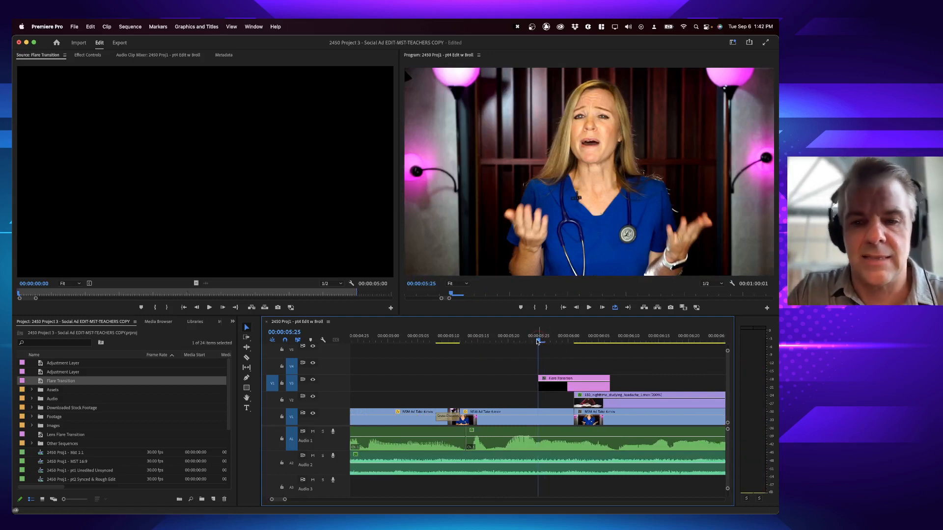
{"action": "left_click_drag", "start_coordinate": [538, 341], "coordinate": [573, 342]}
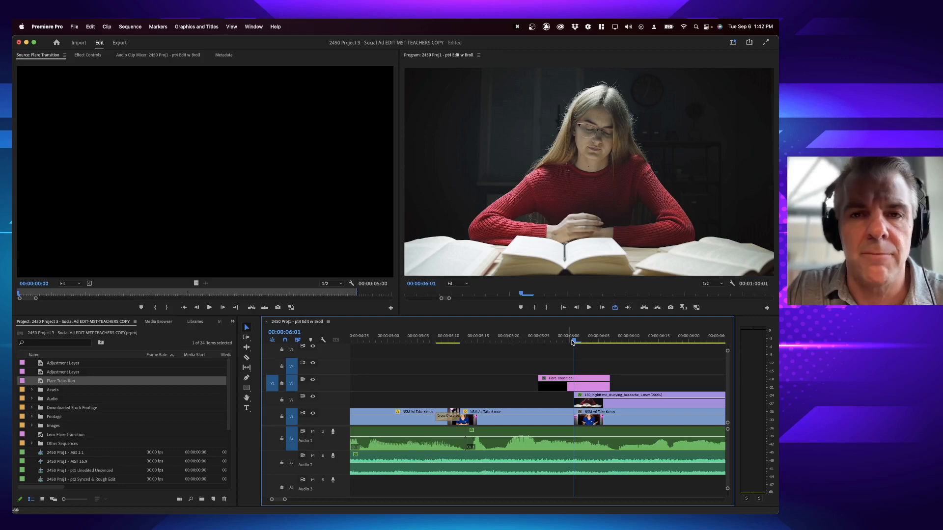
Select the Flare Transition clip on V3 and find the Lens Flare effect by searching the effects for "lens".
{"action": "left_click", "coordinate": [565, 386]}
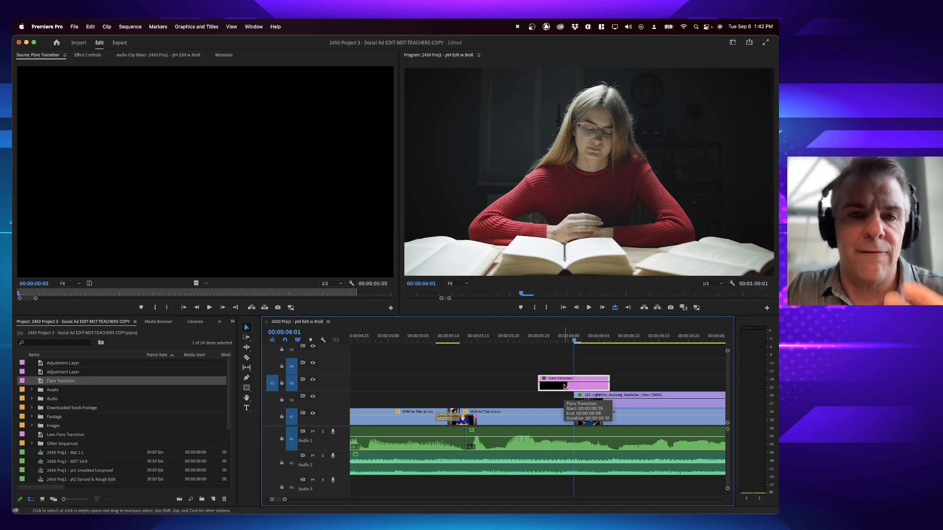
{"action": "key", "text": "shift+7"}
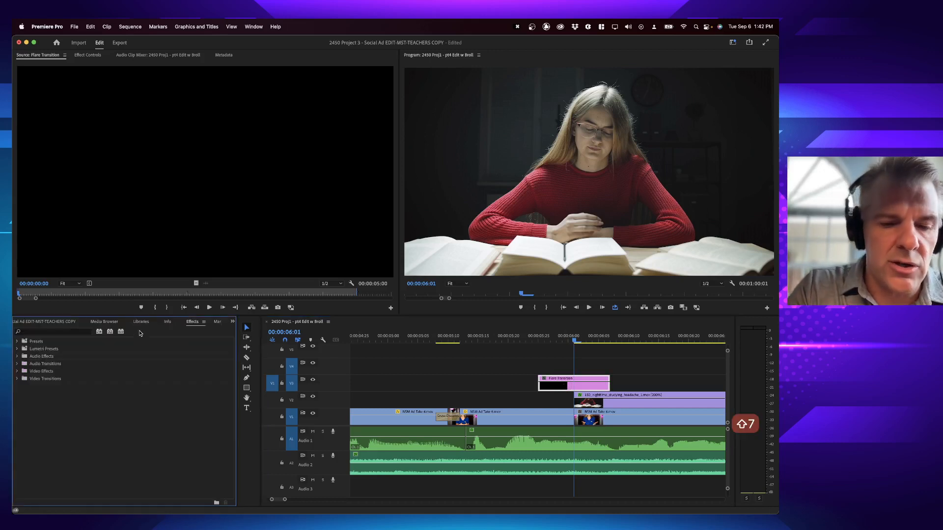
{"action": "left_click", "coordinate": [28, 335]}
{"action": "type", "text": "lense"}
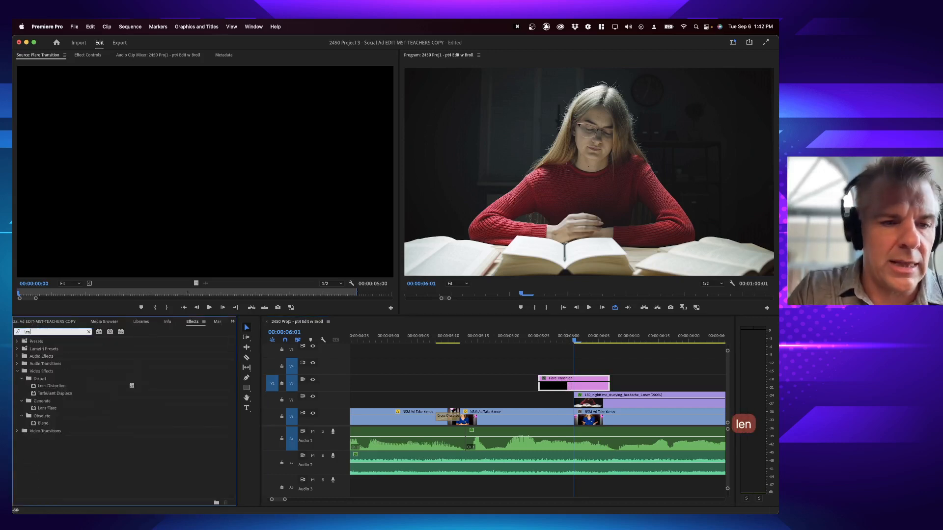
{"action": "key", "text": "BackSpace"}
{"action": "key", "text": "BackSpace"}
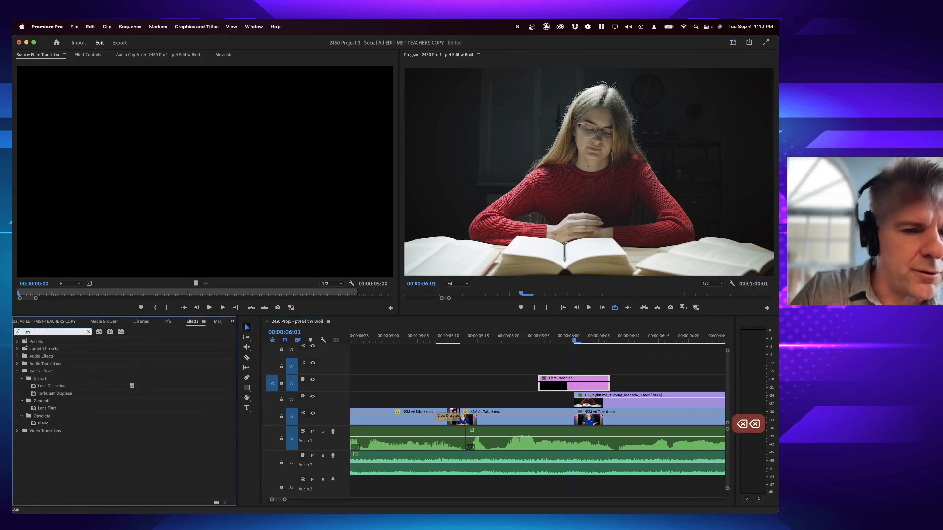
{"action": "type", "text": "s"}
{"action": "left_click", "coordinate": [43, 400]}
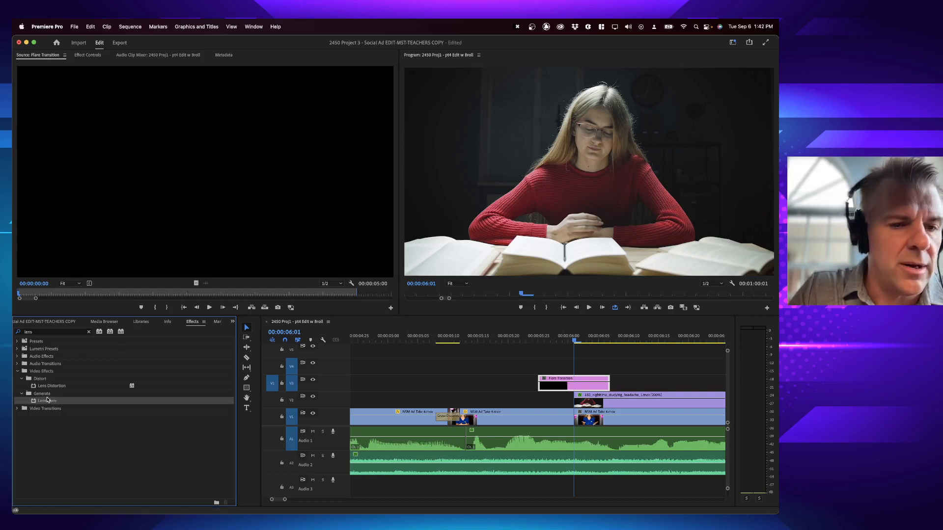
Apply the Lens Flare effect to the Flare Transition clip through its effect controls.
{"action": "left_click", "coordinate": [87, 56]}
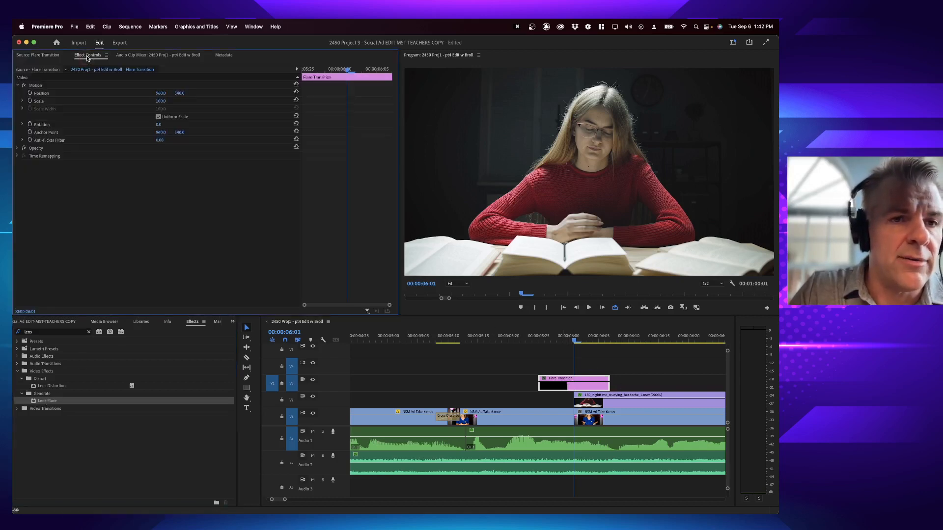
{"action": "left_click_drag", "start_coordinate": [47, 400], "coordinate": [59, 160]}
{"action": "key", "text": "BackSpace"}
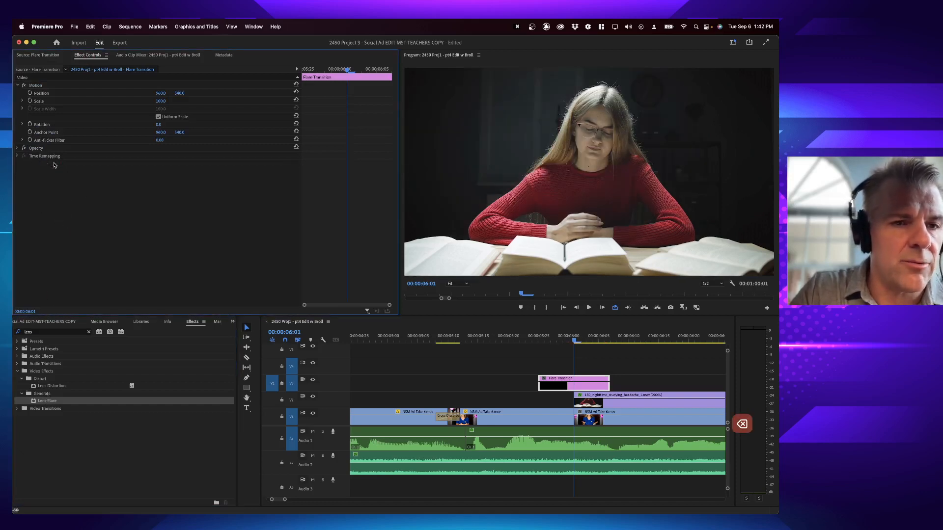
{"action": "left_click_drag", "start_coordinate": [34, 399], "coordinate": [72, 186]}
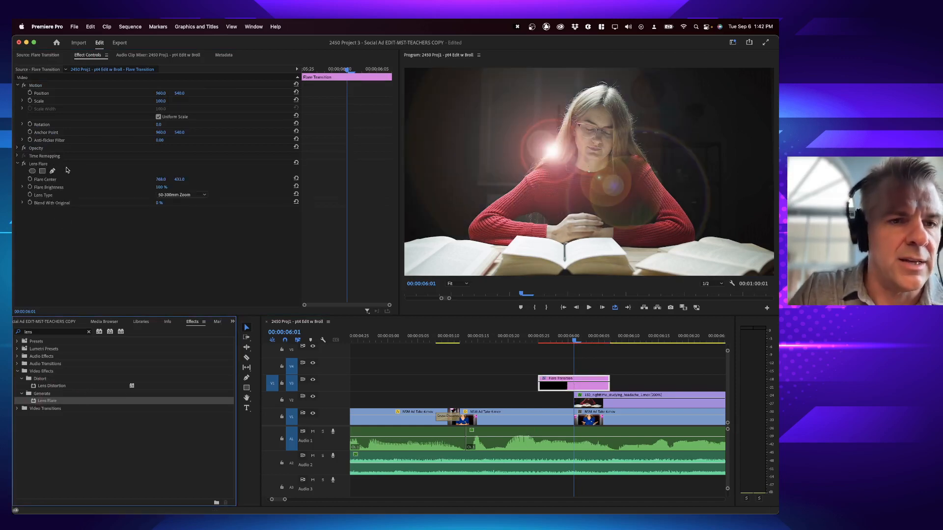
Move the flare to the frame's upper-left corner and start Flare Center keyframing at the clip's start, 00:00:05:25.
{"action": "left_click", "coordinate": [73, 164]}
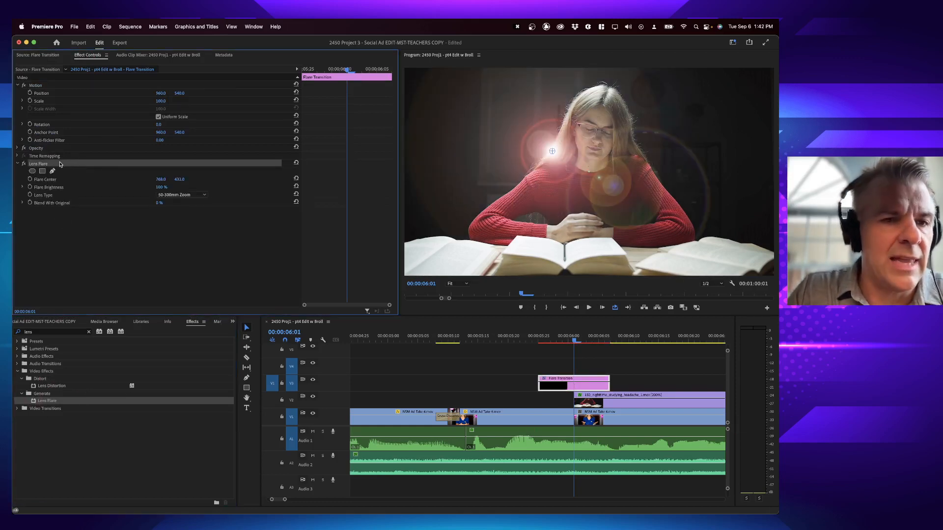
{"action": "mouse_move", "coordinate": [540, 340]}
{"action": "left_mouse_down"}
{"action": "mouse_move", "coordinate": [592, 341]}
{"action": "mouse_move", "coordinate": [539, 342]}
{"action": "left_mouse_up"}
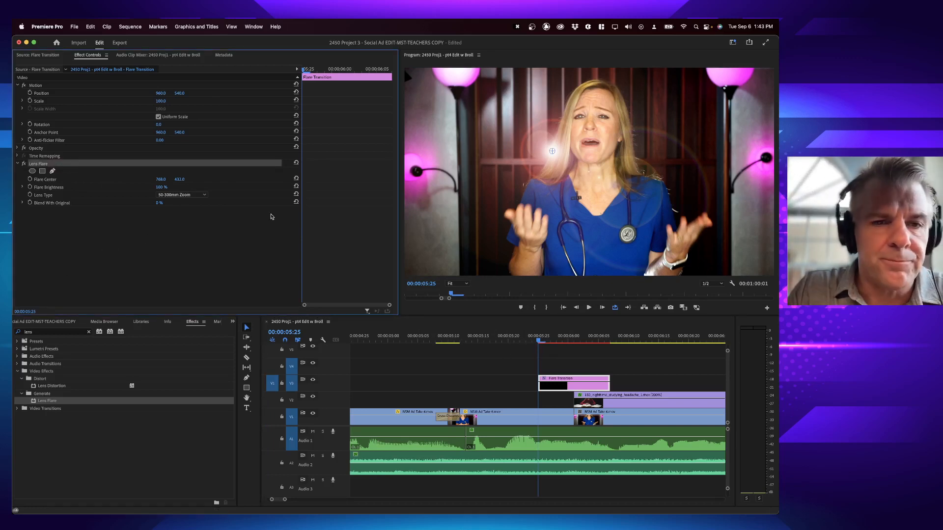
{"action": "left_click", "coordinate": [46, 183]}
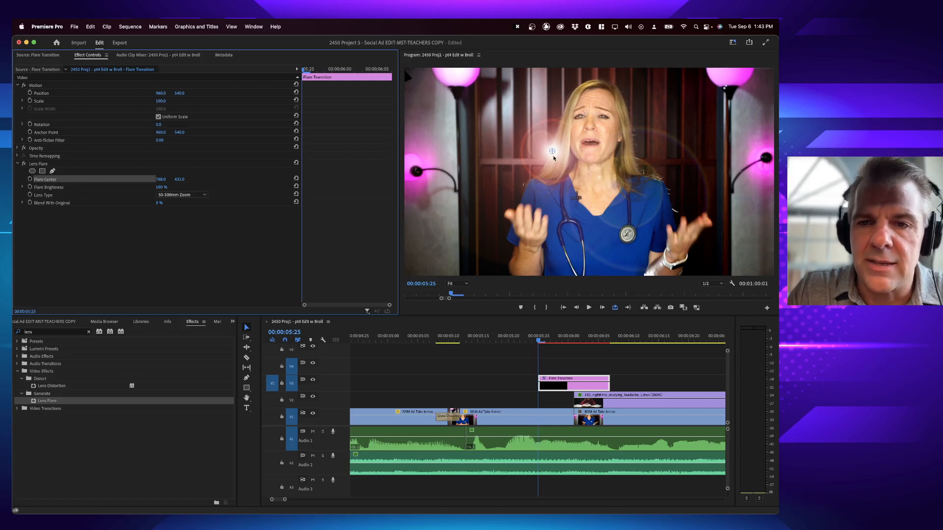
{"action": "left_click", "coordinate": [552, 153]}
{"action": "left_click_drag", "start_coordinate": [552, 152], "coordinate": [403, 69]}
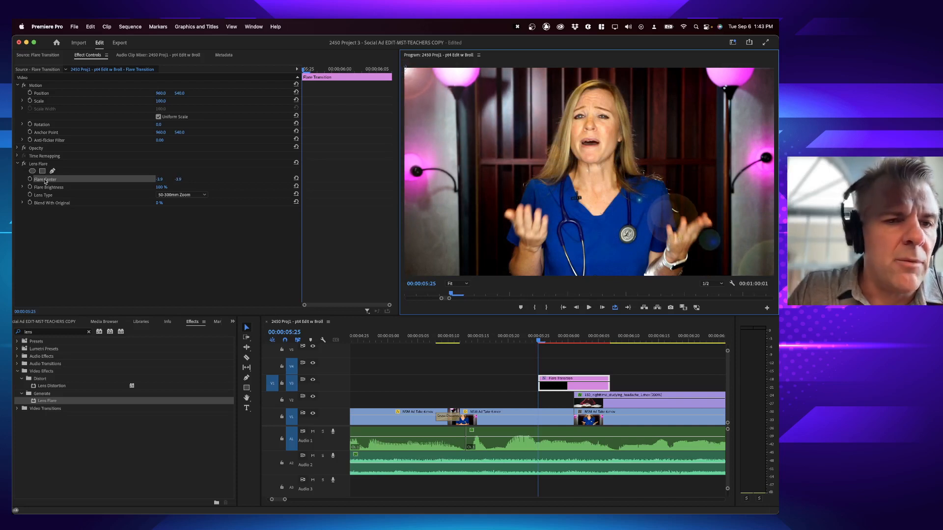
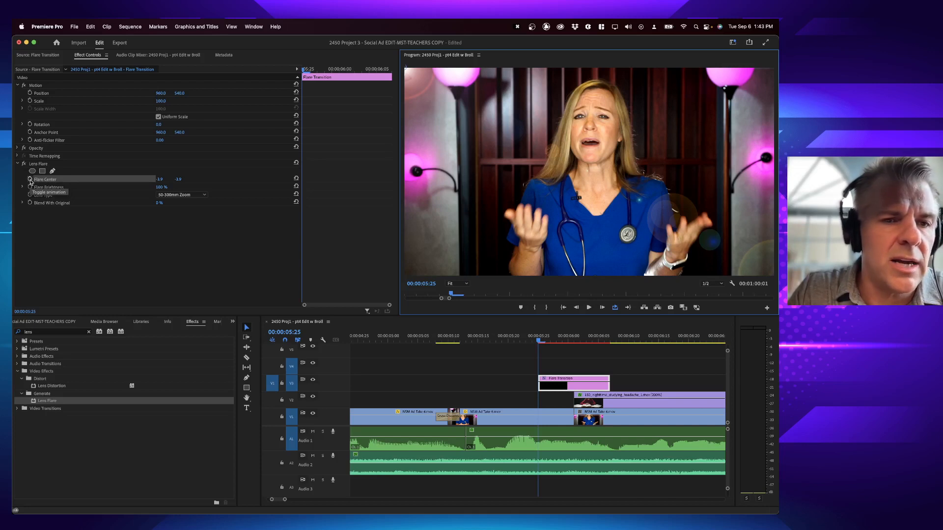
{"action": "left_click", "coordinate": [30, 181]}
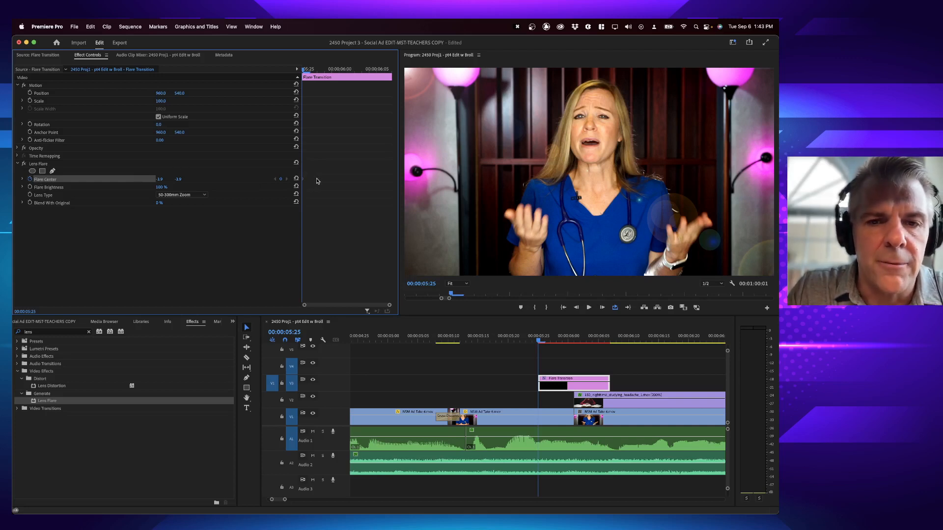
Add a Flare Center keyframe at the clip's last frame, 00:00:06:06, with the flare in the frame's lower-right corner.
{"action": "left_click_drag", "start_coordinate": [314, 70], "coordinate": [391, 71]}
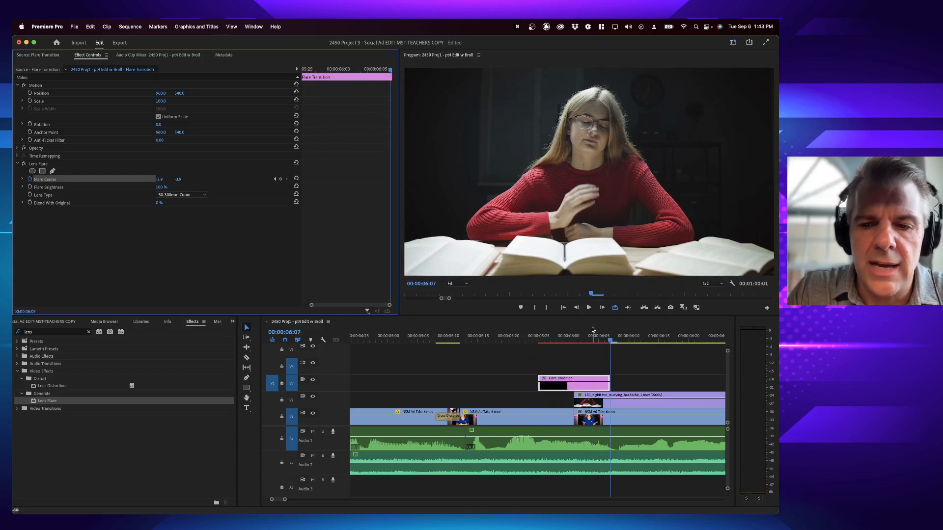
{"action": "left_click", "coordinate": [611, 343]}
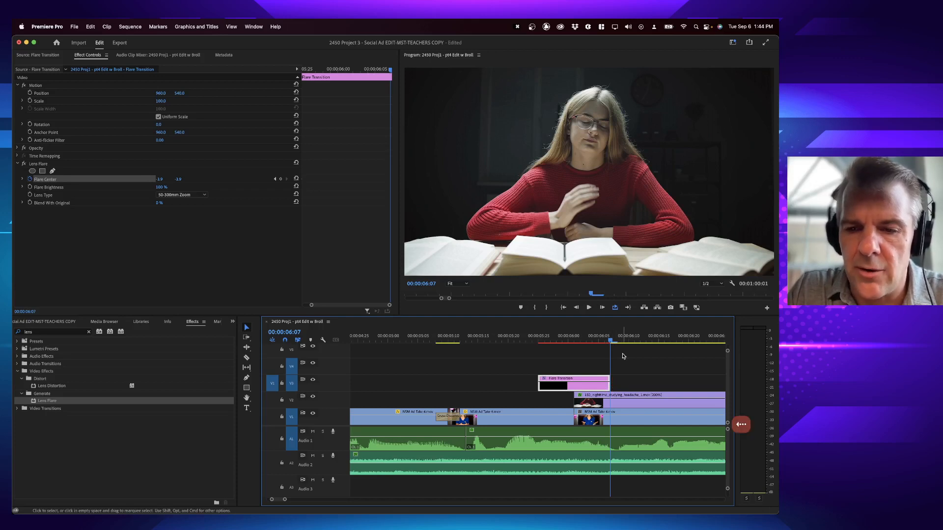
{"action": "key", "text": "Left"}
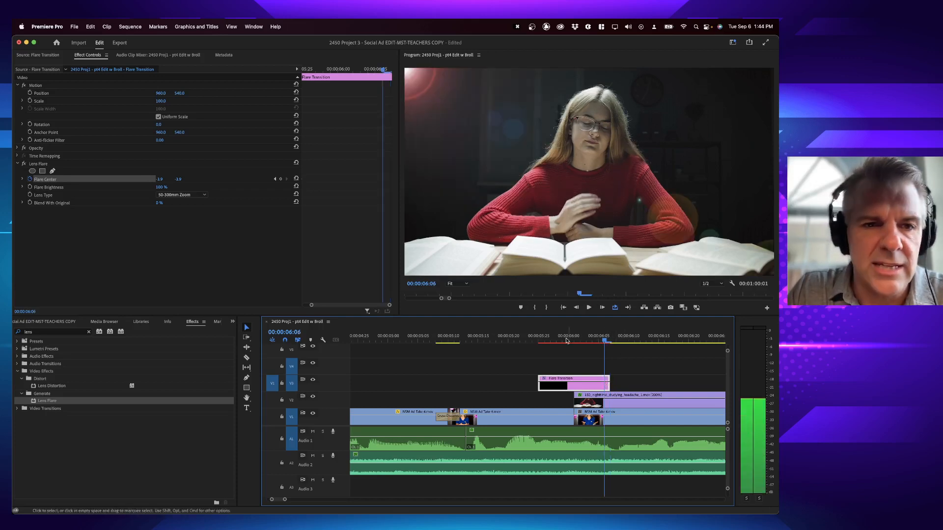
{"action": "left_click", "coordinate": [49, 180]}
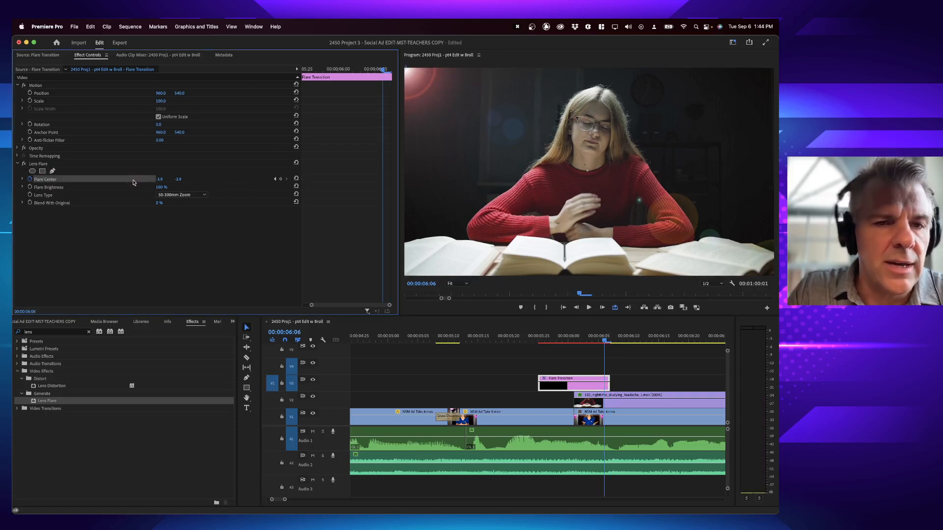
{"action": "left_click_drag", "start_coordinate": [405, 70], "coordinate": [772, 275]}
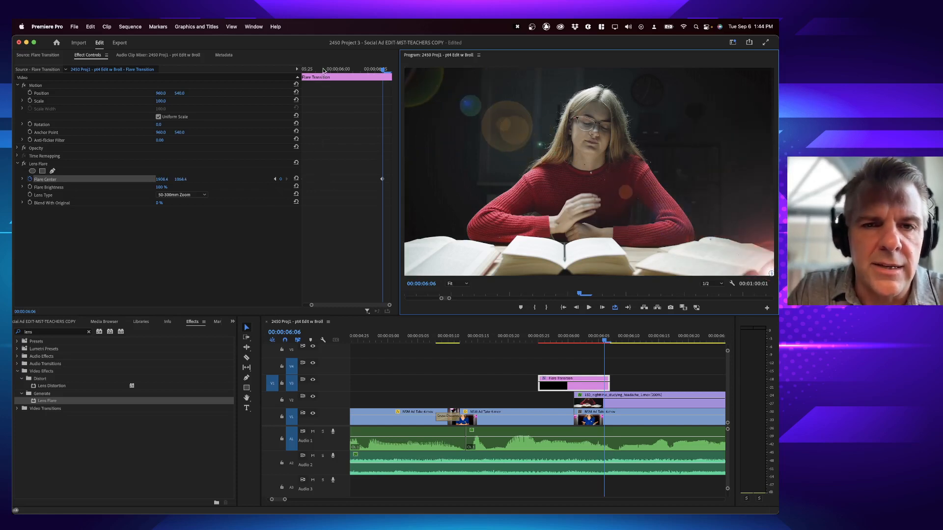
Scrub between the two Flare Center keyframes to preview the flare's movement across the frame.
{"action": "left_click_drag", "start_coordinate": [323, 69], "coordinate": [293, 71]}
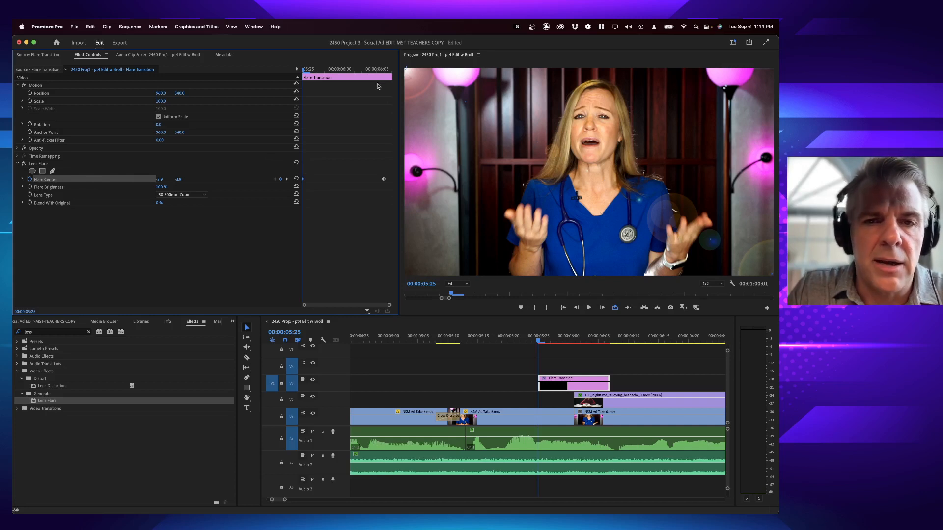
{"action": "left_click", "coordinate": [384, 70]}
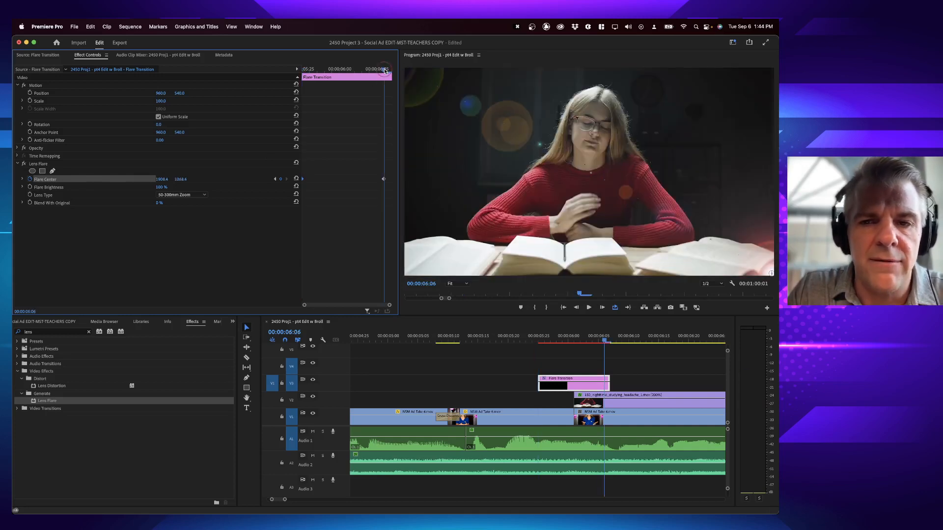
{"action": "left_click_drag", "start_coordinate": [385, 69], "coordinate": [318, 79]}
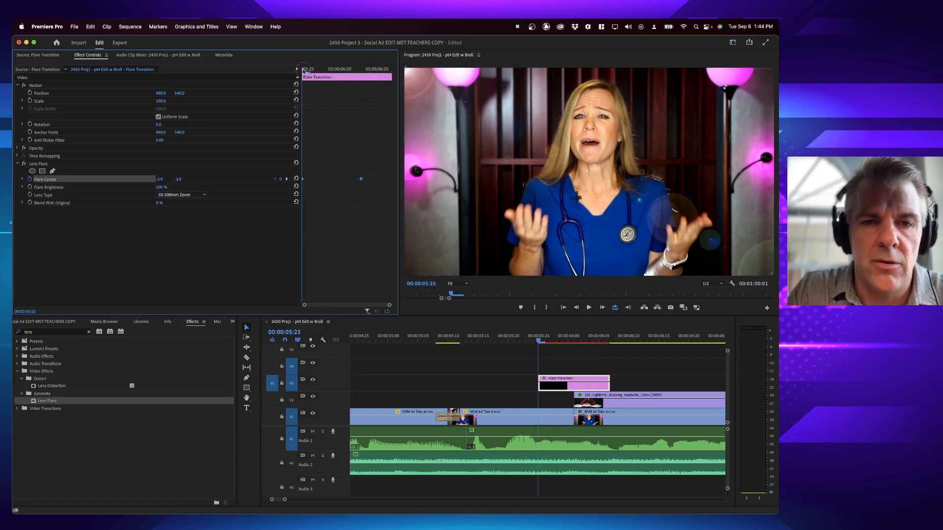
Retime the ending Flare Center keyframe to 00:00:06:06, near the clip's end, checking the flare's travel between the keyframes.
{"action": "left_click_drag", "start_coordinate": [303, 72], "coordinate": [361, 72]}
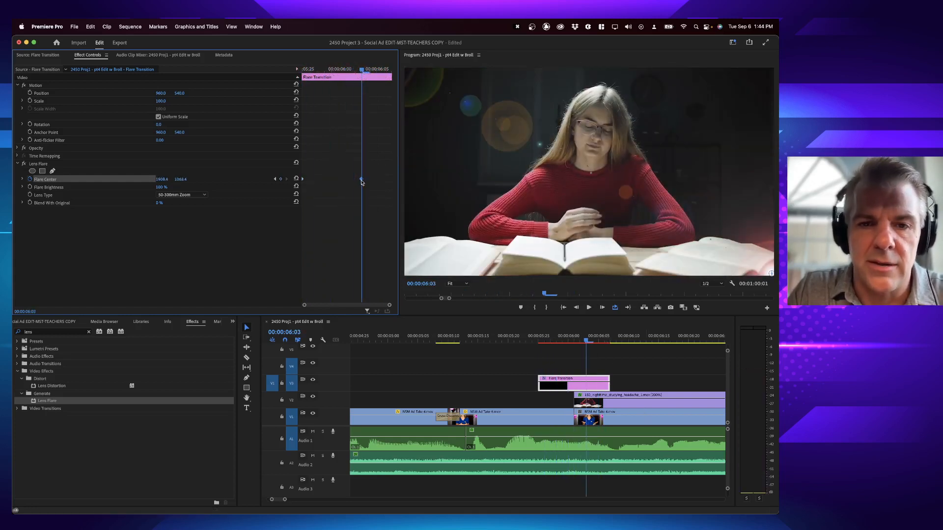
{"action": "left_click_drag", "start_coordinate": [361, 180], "coordinate": [391, 182]}
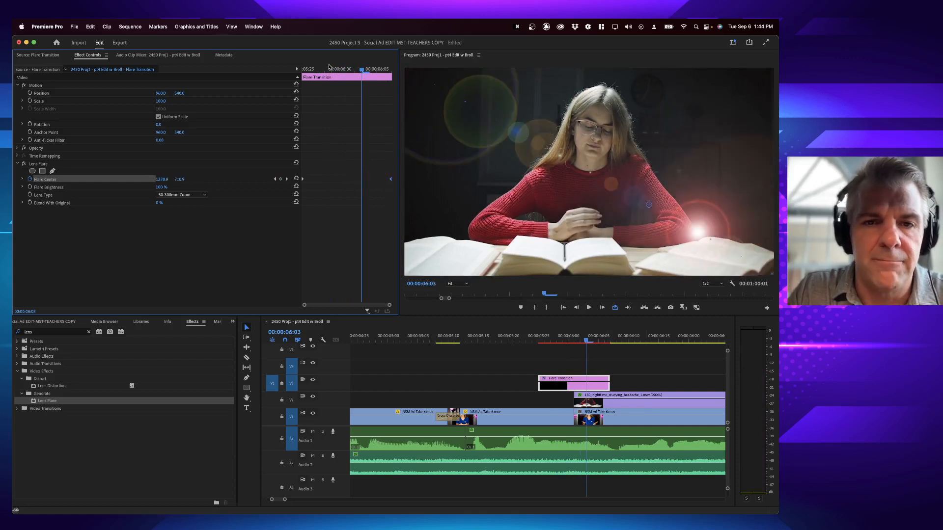
{"action": "left_click_drag", "start_coordinate": [329, 69], "coordinate": [316, 70]}
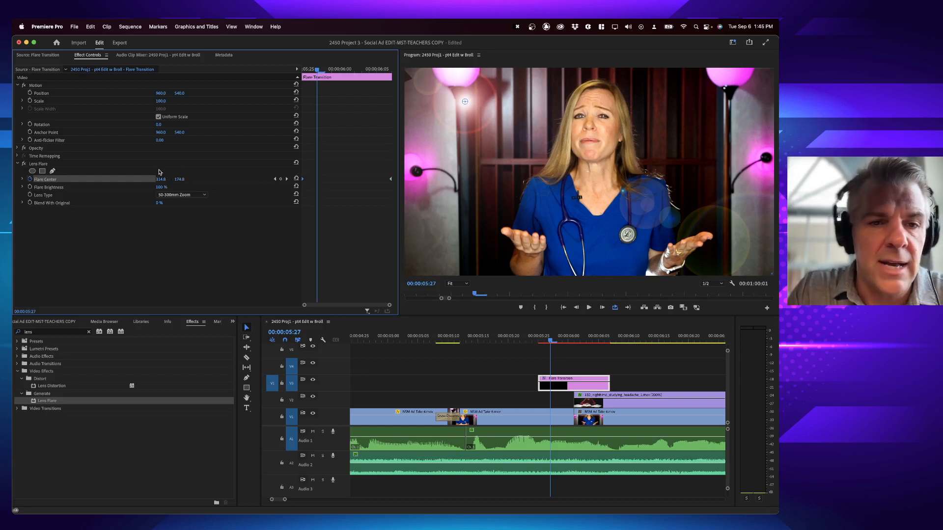
{"action": "left_click_drag", "start_coordinate": [313, 71], "coordinate": [297, 72]}
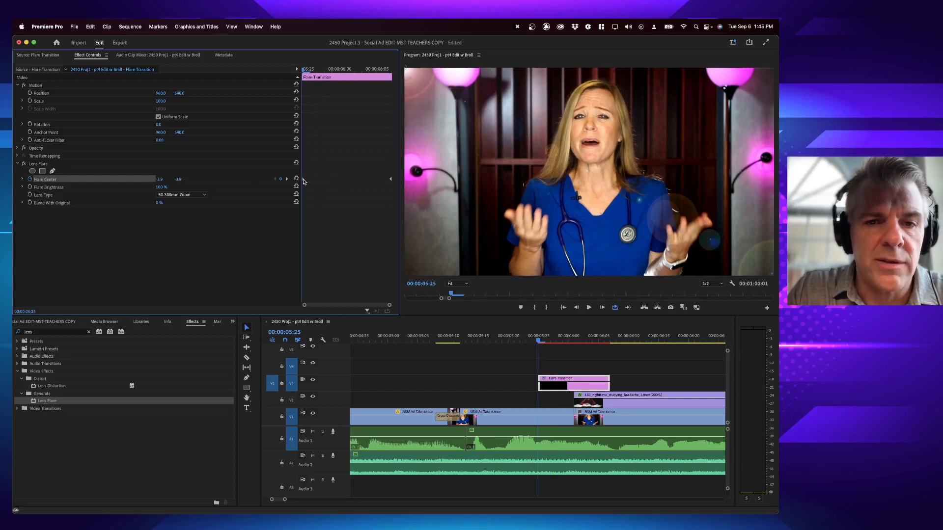
{"action": "left_click_drag", "start_coordinate": [303, 182], "coordinate": [391, 180]}
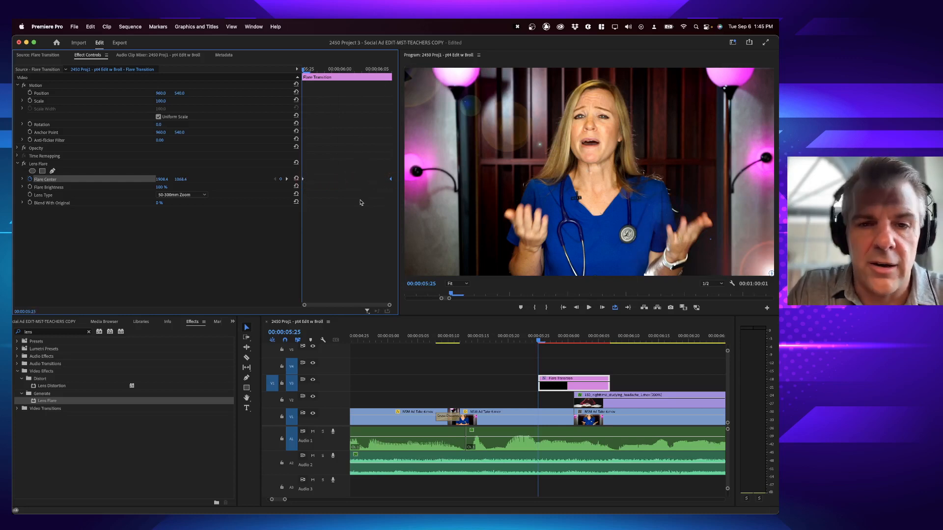
{"action": "left_click_drag", "start_coordinate": [305, 72], "coordinate": [349, 72]}
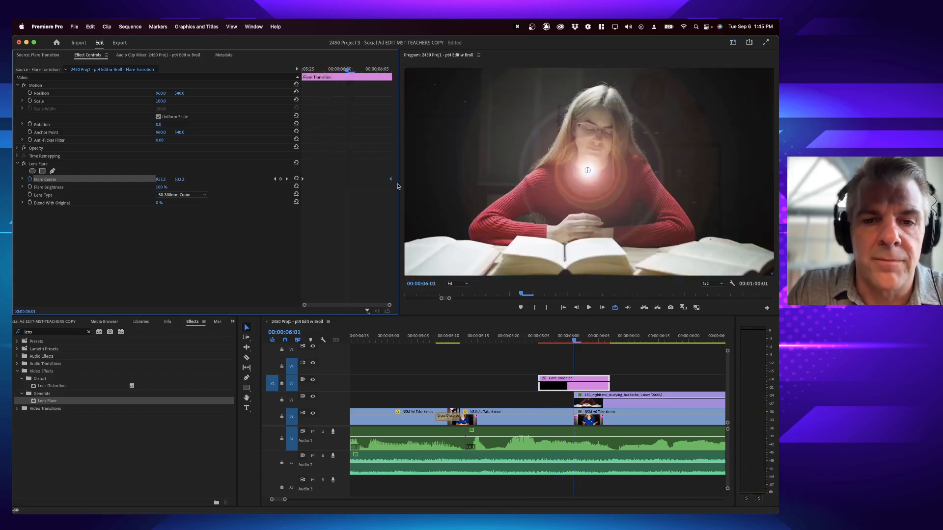
{"action": "left_click_drag", "start_coordinate": [391, 178], "coordinate": [295, 180]}
Play the transition from the clip's start and step frame by frame across the cut to examine the flare's position.
{"action": "left_click_drag", "start_coordinate": [347, 70], "coordinate": [295, 69]}
{"action": "key", "text": "space"}
{"action": "key", "text": "space"}
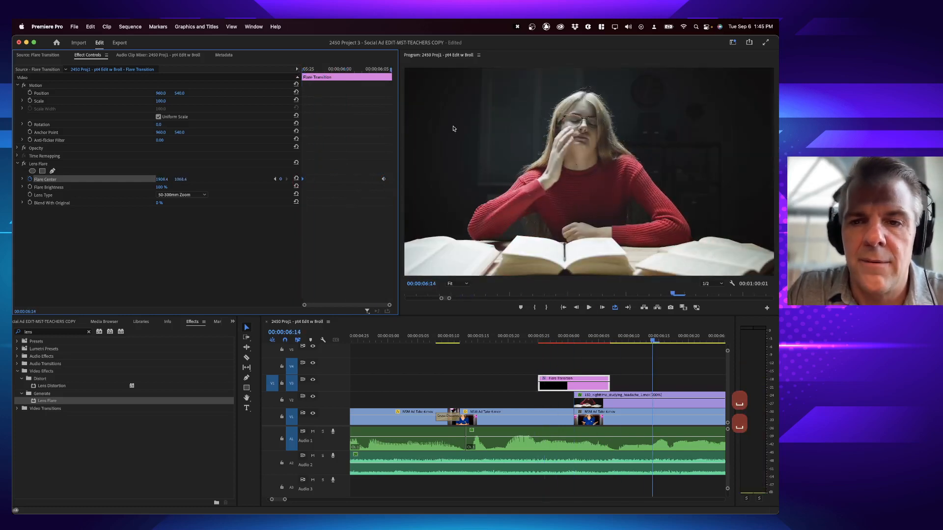
{"action": "left_click_drag", "start_coordinate": [570, 339], "coordinate": [573, 340]}
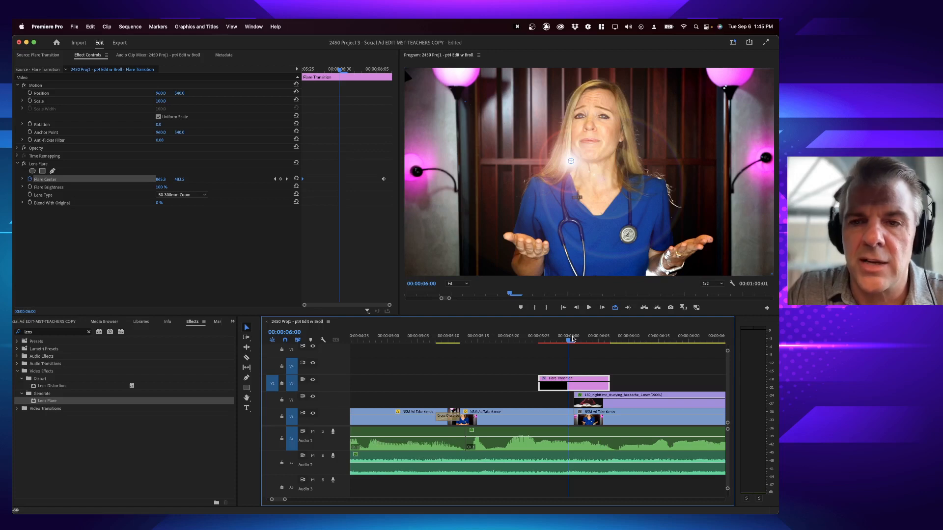
{"action": "left_click", "coordinate": [573, 338]}
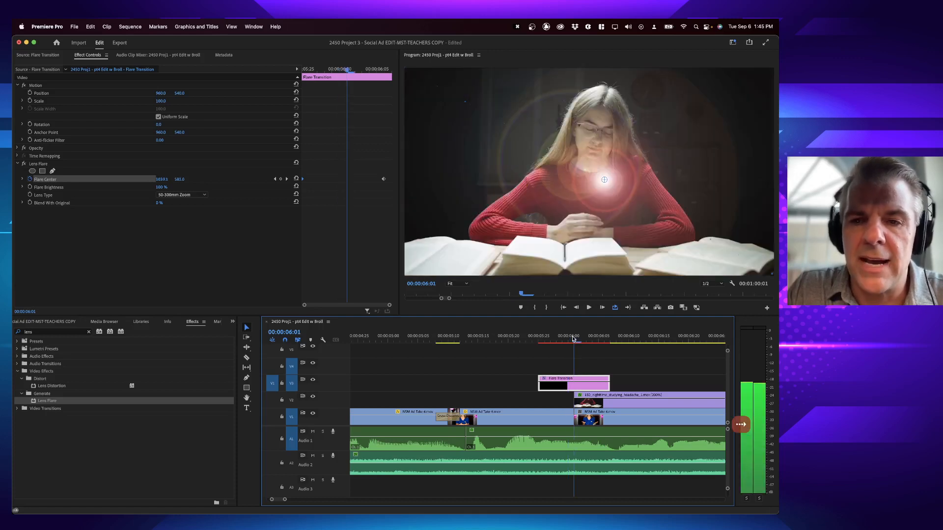
{"action": "left_click", "coordinate": [545, 342]}
{"action": "left_click_drag", "start_coordinate": [545, 341], "coordinate": [573, 340]}
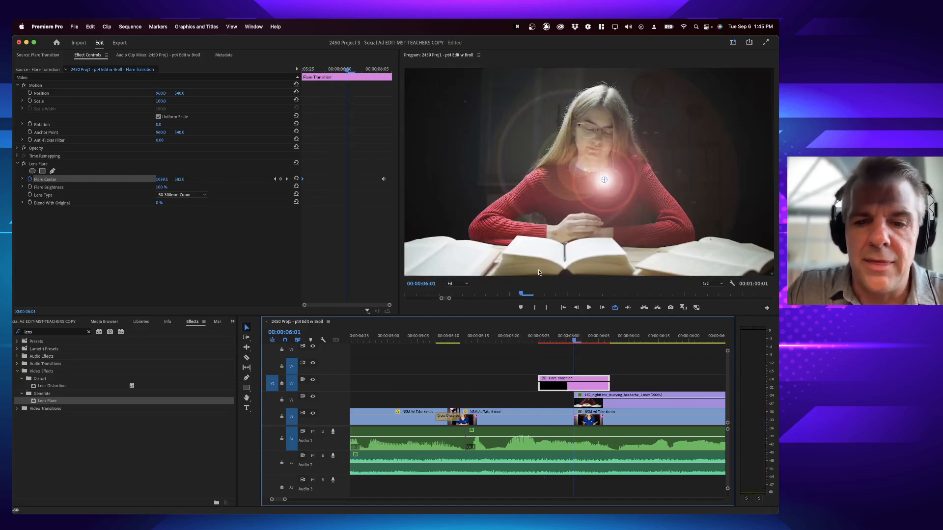
{"action": "key", "text": "Right"}
{"action": "key", "text": "Right"}
{"action": "key", "text": "Right"}
{"action": "key", "text": "Right"}
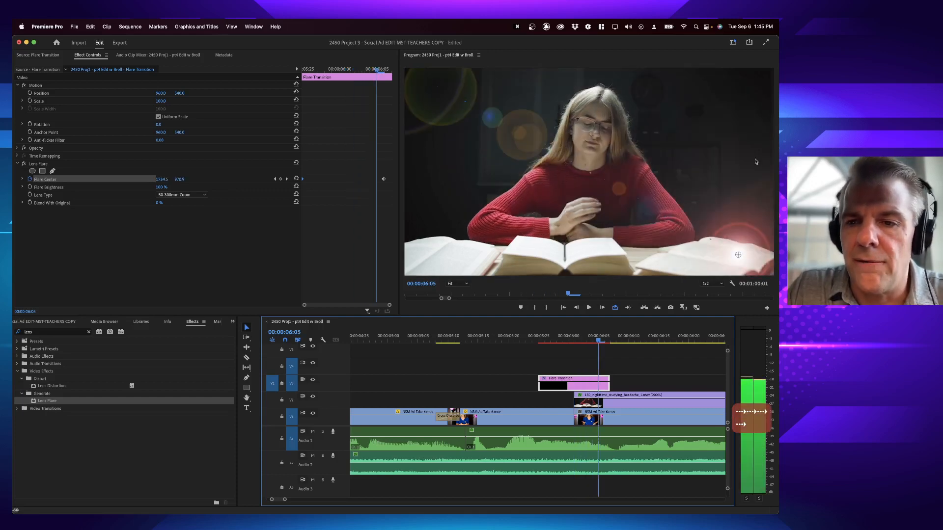
Start Flare Brightness keyframing at the clip's start, 00:00:05:25, with a value of 100%.
{"action": "key", "text": "Up"}
{"action": "key", "text": "Up"}
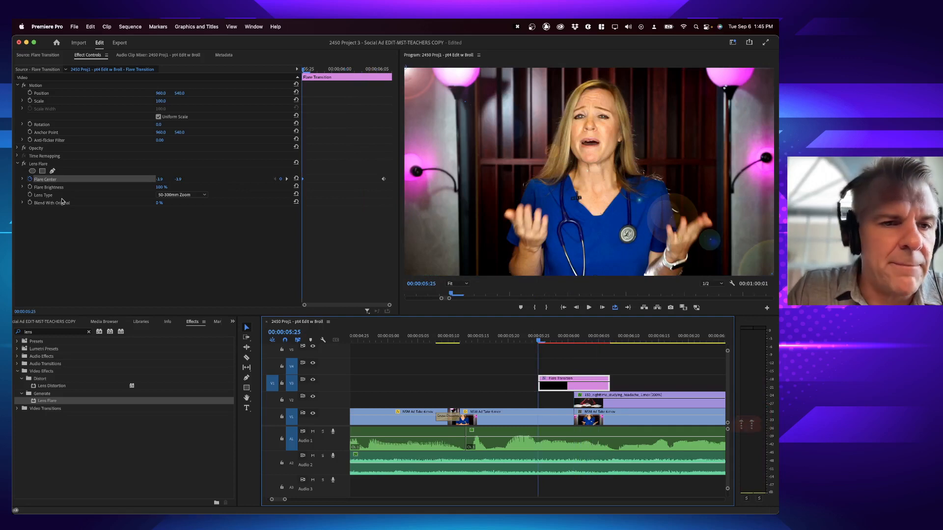
{"action": "left_click", "coordinate": [51, 188]}
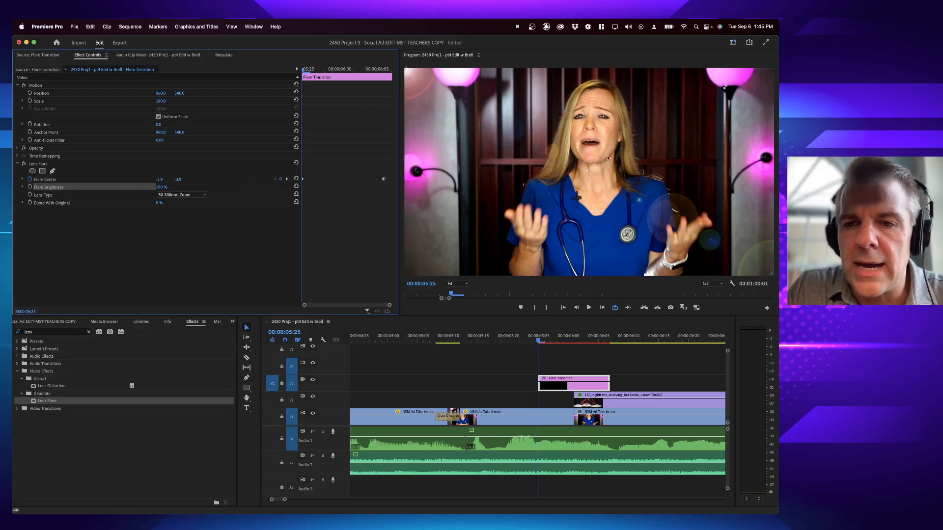
{"action": "left_click", "coordinate": [31, 187]}
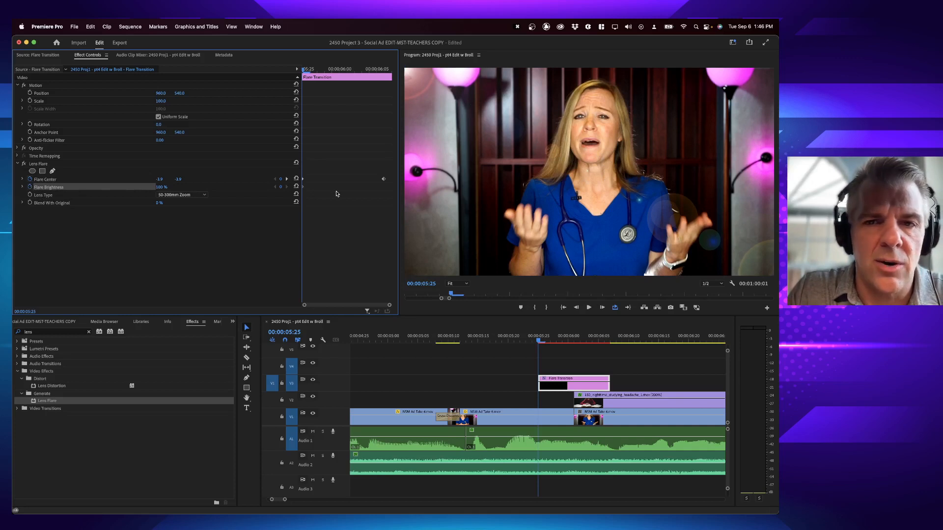
Add a Flare Brightness keyframe of 267% at the cut, 00:00:06:01, so the flare fills the frame with white.
{"action": "left_click", "coordinate": [550, 342]}
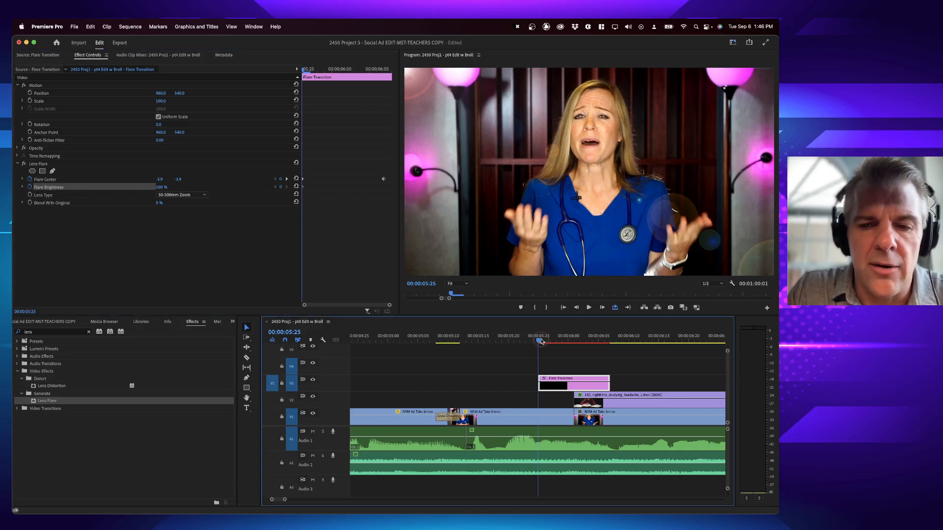
{"action": "left_click_drag", "start_coordinate": [552, 342], "coordinate": [575, 342]}
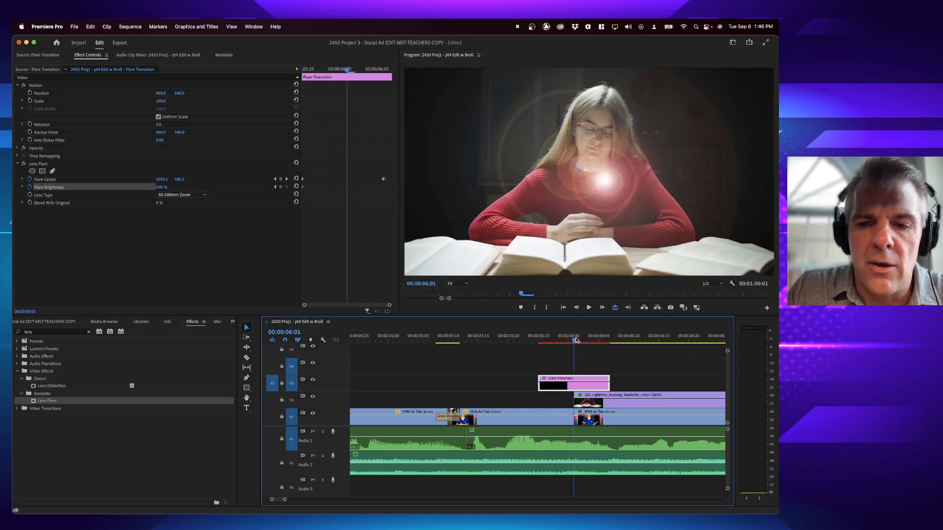
{"action": "left_click_drag", "start_coordinate": [162, 187], "coordinate": [228, 189]}
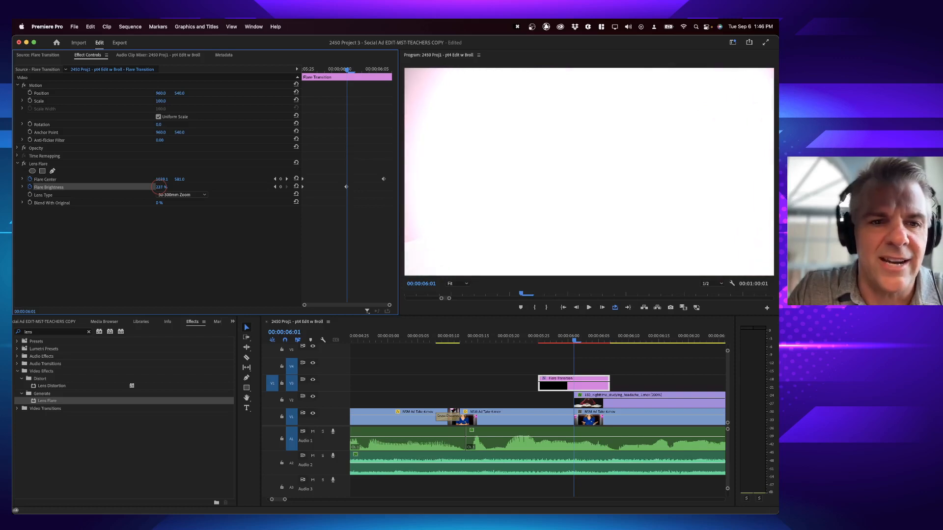
{"action": "left_click", "coordinate": [165, 187]}
{"action": "left_click", "coordinate": [148, 191]}
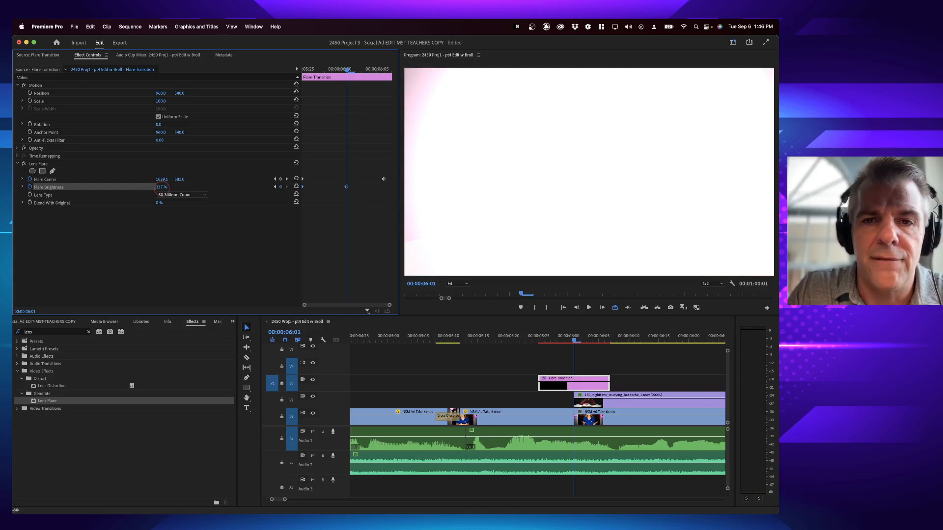
{"action": "left_click_drag", "start_coordinate": [162, 187], "coordinate": [185, 187]}
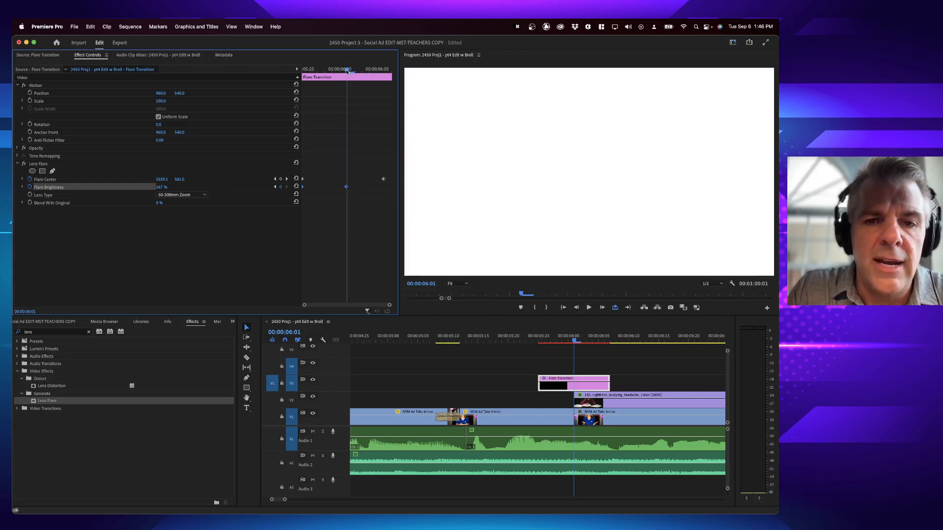
Add a Flare Brightness keyframe of 100% aligned with the ending Flare Center keyframe at 00:00:06:06.
{"action": "left_click_drag", "start_coordinate": [348, 70], "coordinate": [354, 70]}
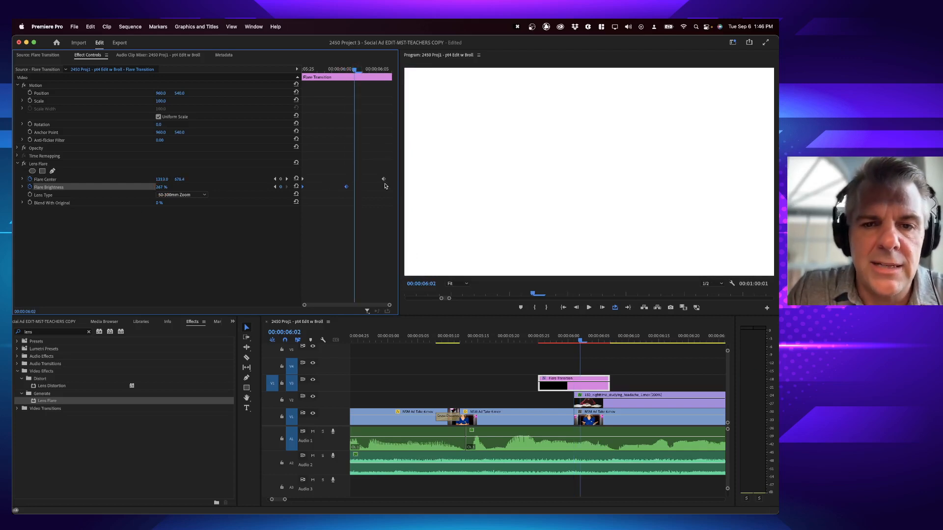
{"action": "mouse_move", "coordinate": [353, 71]}
{"action": "left_mouse_down"}
{"action": "mouse_move", "coordinate": [384, 77]}
{"action": "mouse_move", "coordinate": [347, 70]}
{"action": "left_mouse_up"}
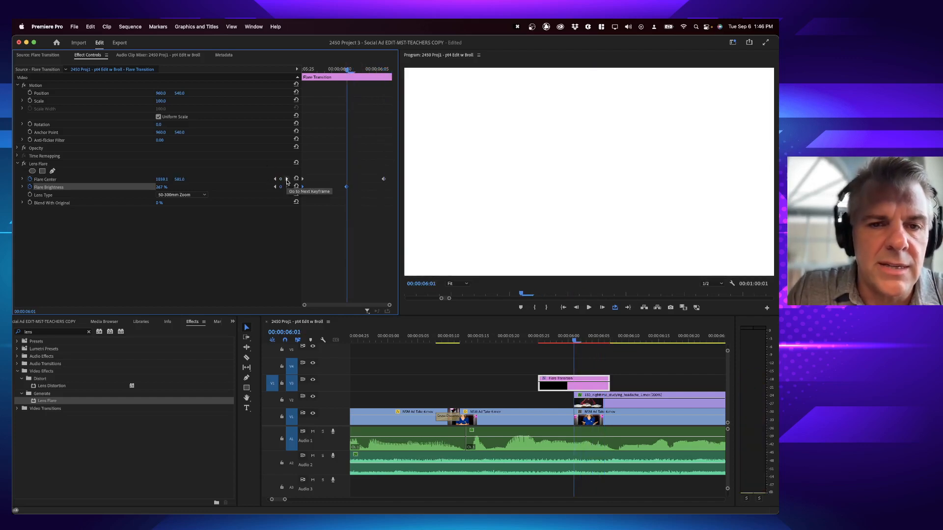
{"action": "left_click", "coordinate": [275, 179]}
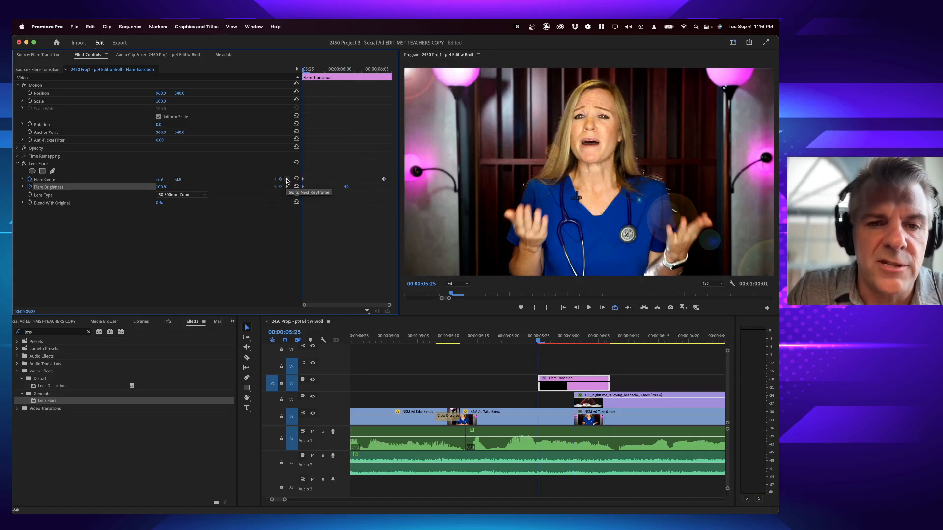
{"action": "left_click", "coordinate": [287, 179]}
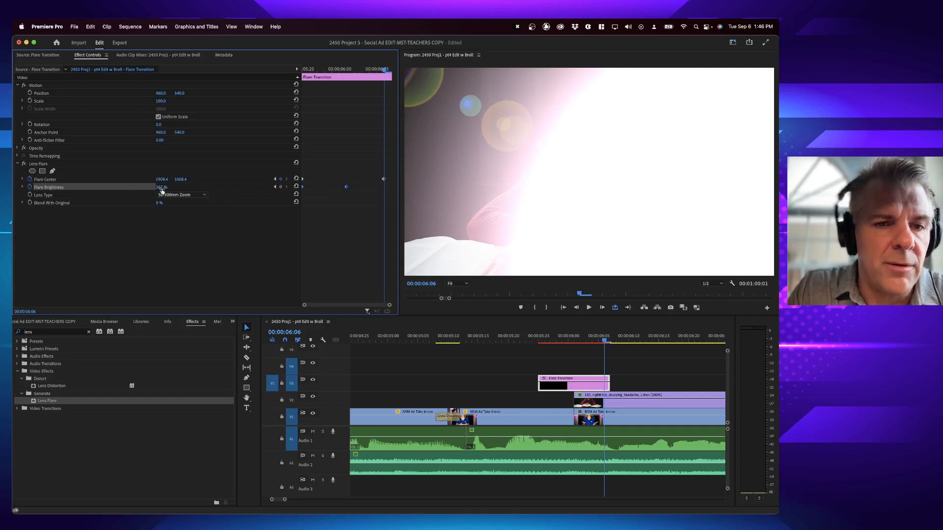
{"action": "left_click_drag", "start_coordinate": [162, 190], "coordinate": [100, 191]}
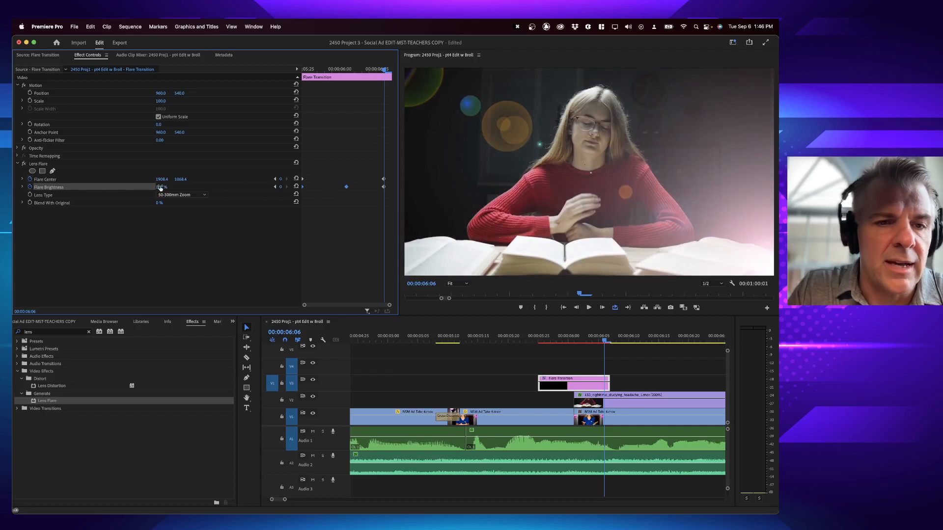
{"action": "left_click", "coordinate": [160, 188]}
{"action": "type", "text": "100"}
{"action": "key", "text": "Return"}
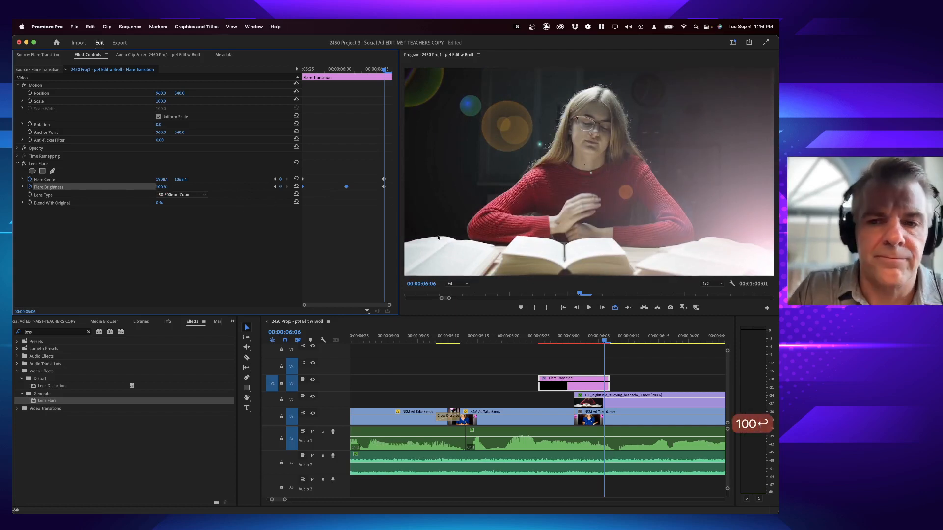
Step frame by frame from 00:00:05:25 to 00:00:06:04 to examine how the flare brightens and fades over the cut.
{"action": "left_click", "coordinate": [540, 342]}
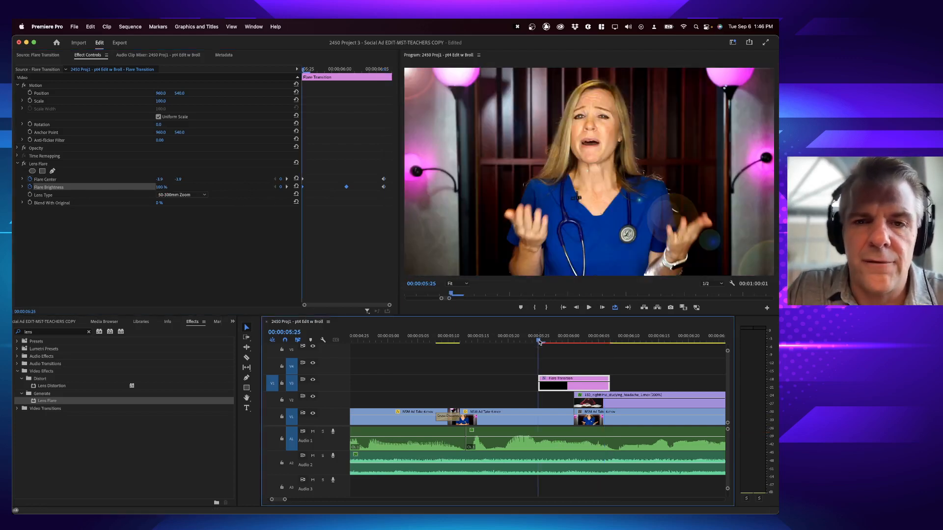
{"action": "key", "text": "Right"}
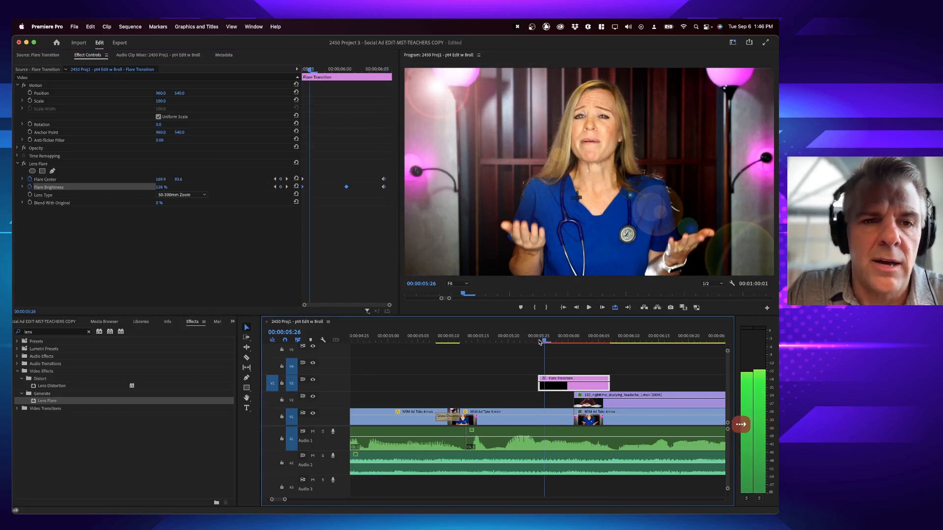
{"action": "key", "text": "Right"}
{"action": "key", "text": "Right"}
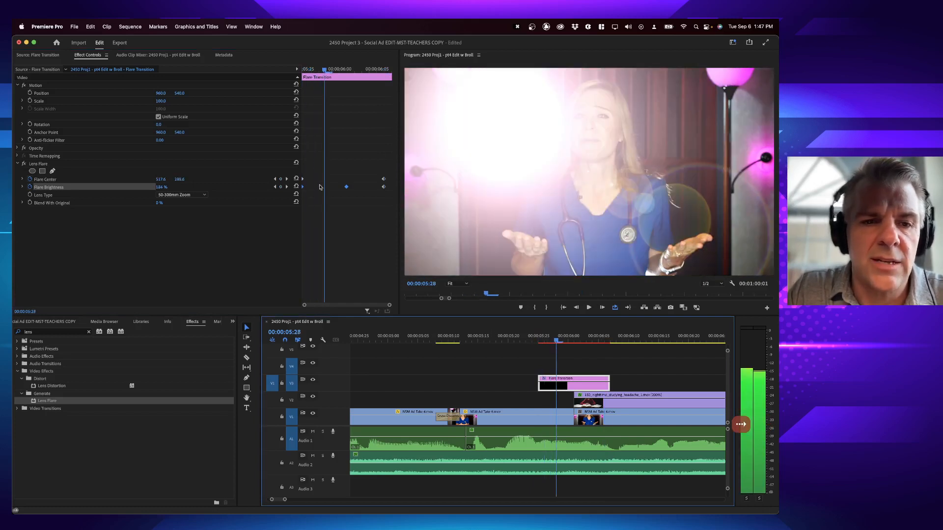
{"action": "key", "text": "Right"}
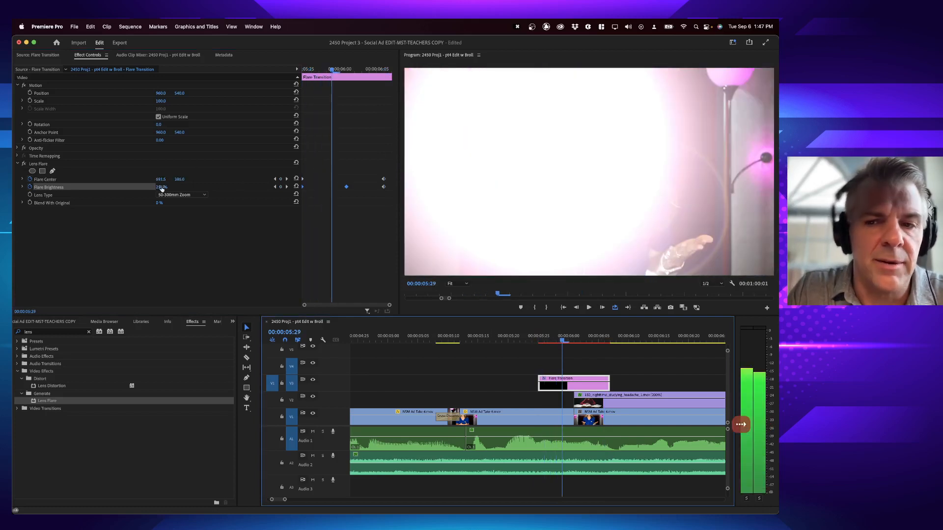
{"action": "key", "text": "Right"}
{"action": "key", "text": "Right"}
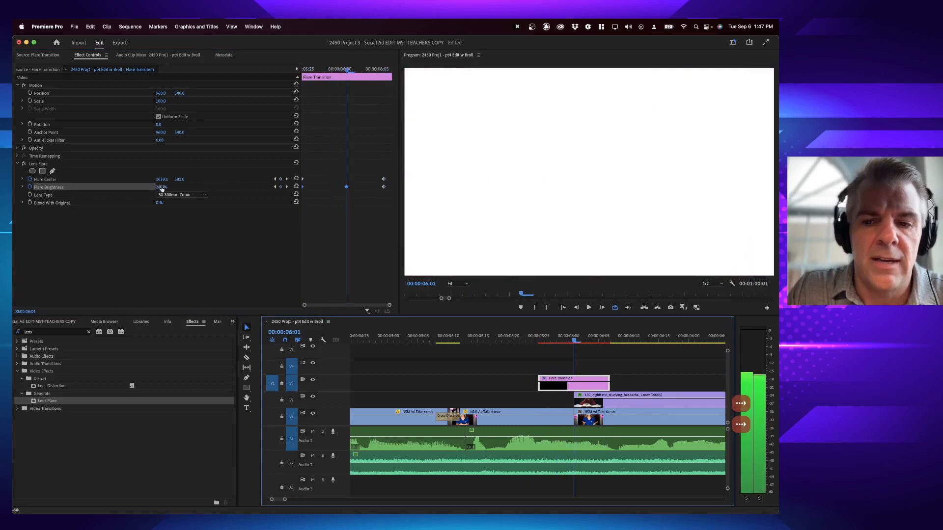
{"action": "key", "text": "Right"}
{"action": "left_click_drag", "start_coordinate": [162, 188], "coordinate": [136, 196]}
{"action": "key", "text": "Right"}
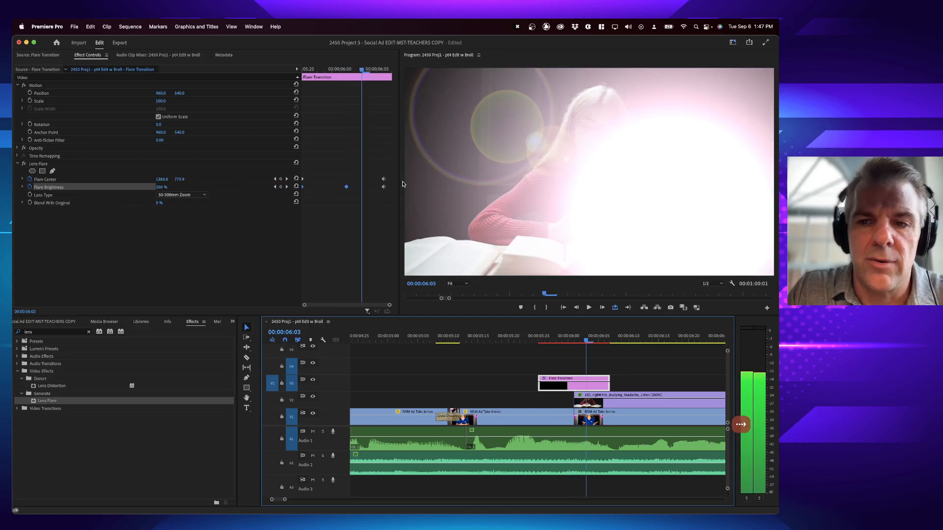
{"action": "key", "text": "Right"}
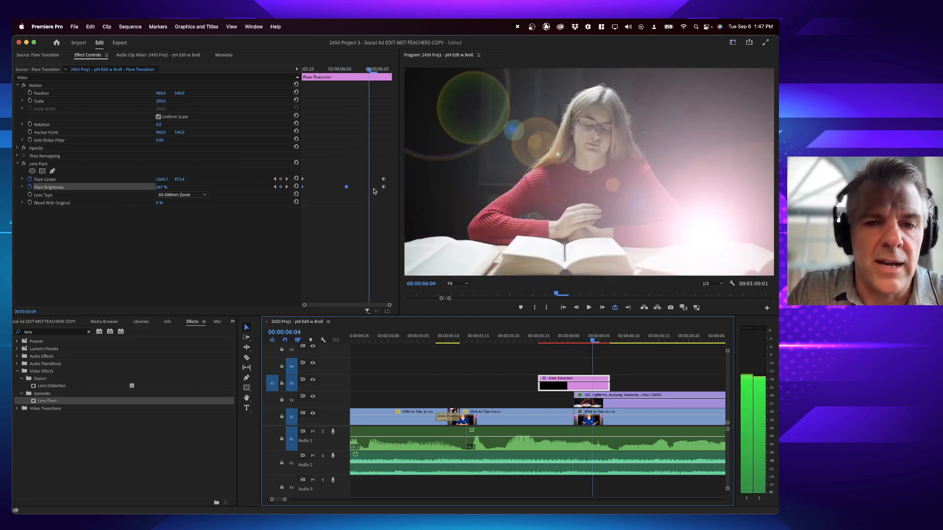
Scrub to the brightness peak at 00:00:06:01, step past the clip's end, and return the playhead to 00:00:05:22 before the transition.
{"action": "left_click", "coordinate": [299, 70]}
{"action": "left_click_drag", "start_coordinate": [299, 70], "coordinate": [354, 72]}
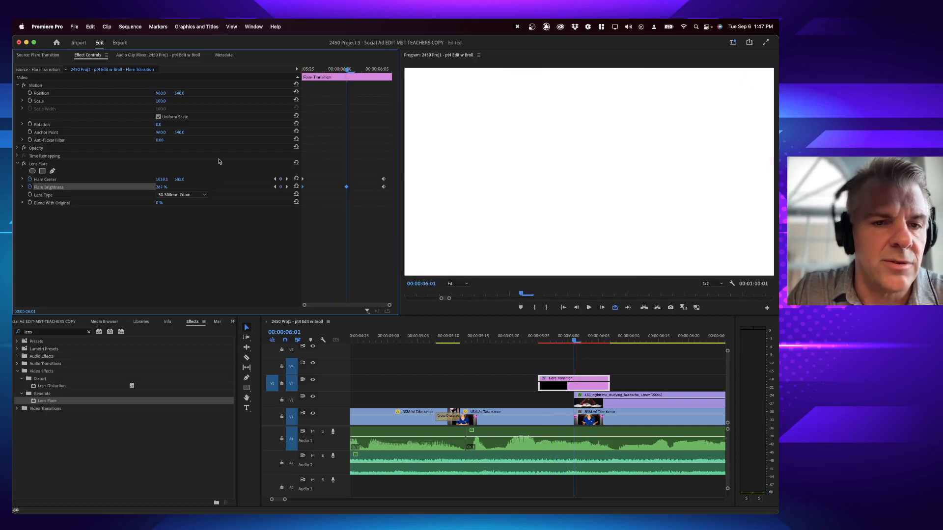
{"action": "key", "text": "Right"}
{"action": "key", "text": "Right"}
{"action": "key", "text": "Right"}
{"action": "key", "text": "Right"}
{"action": "key", "text": "Right"}
{"action": "key", "text": "Right"}
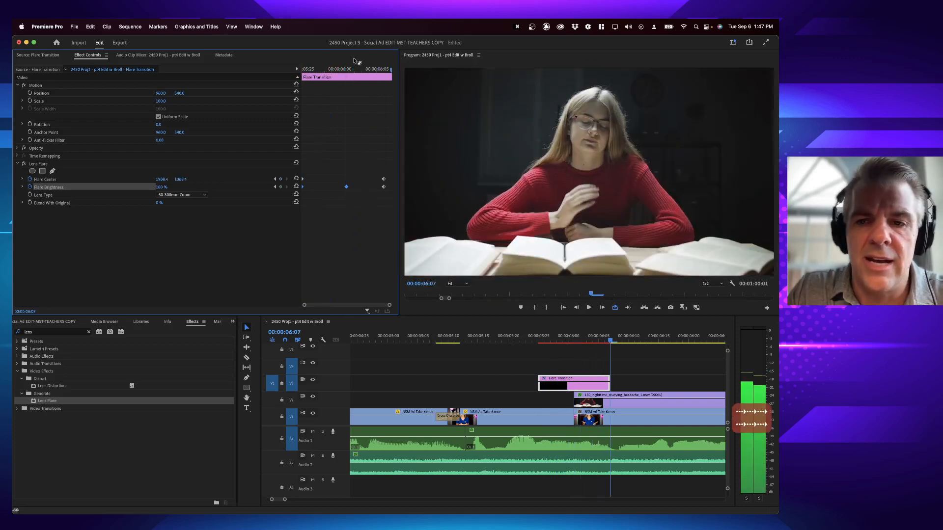
{"action": "left_click", "coordinate": [523, 338]}
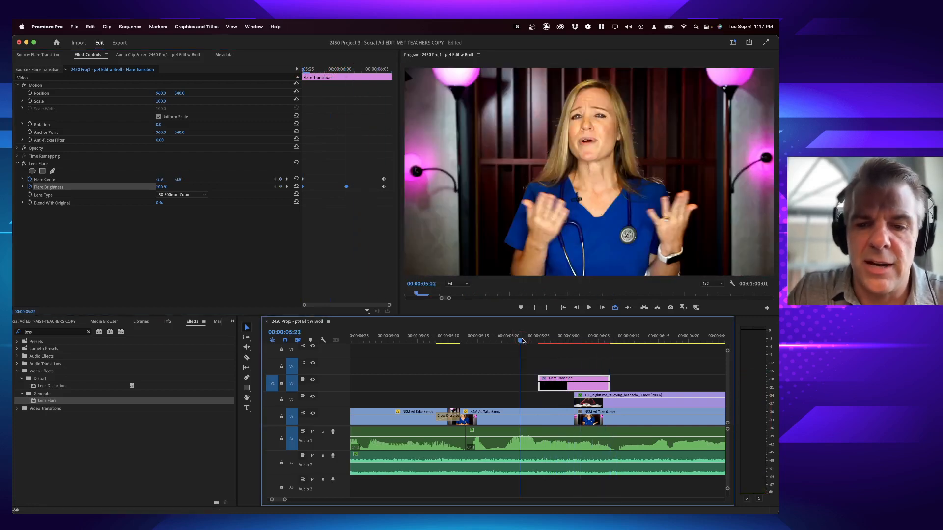
Play the lens flare transition in real time from just before the adjustment layer to judge its speed.
{"action": "key", "text": "space"}
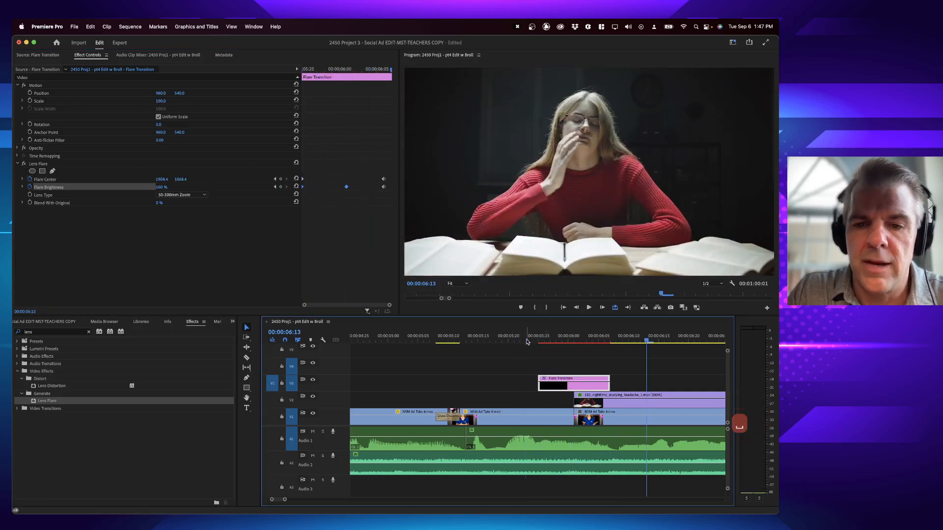
{"action": "left_click", "coordinate": [525, 339]}
{"action": "key", "text": "space"}
{"action": "key", "text": "space"}
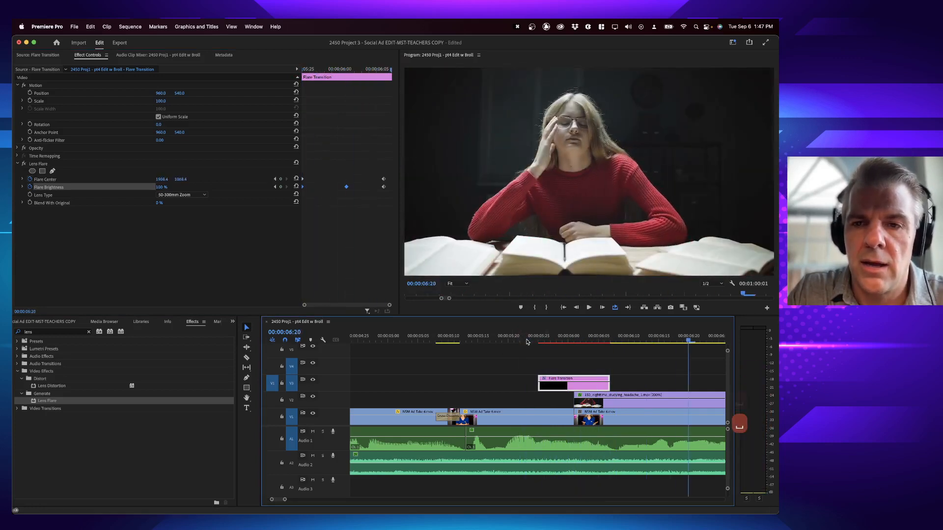
Render the sequence's effect previews and play back the rendered flare transition over the B-roll cut.
{"action": "left_click", "coordinate": [562, 339]}
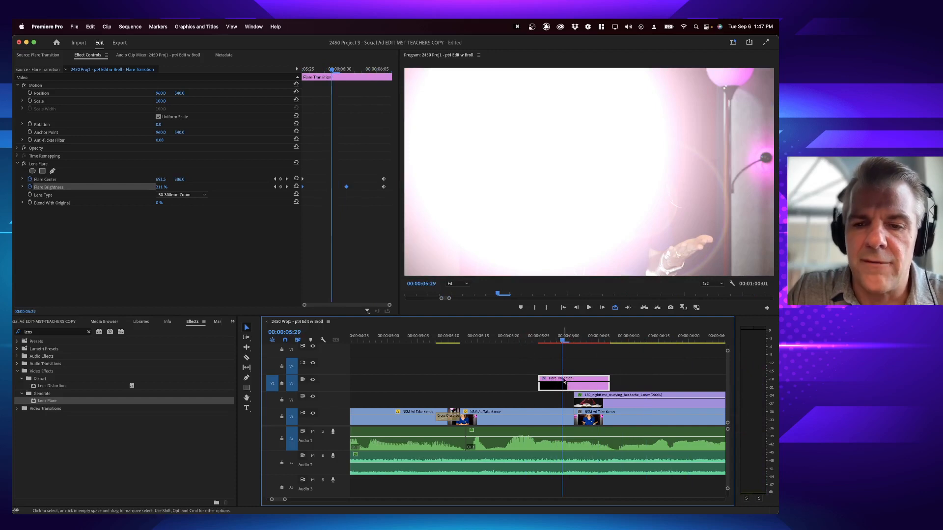
{"action": "key", "text": "Return"}
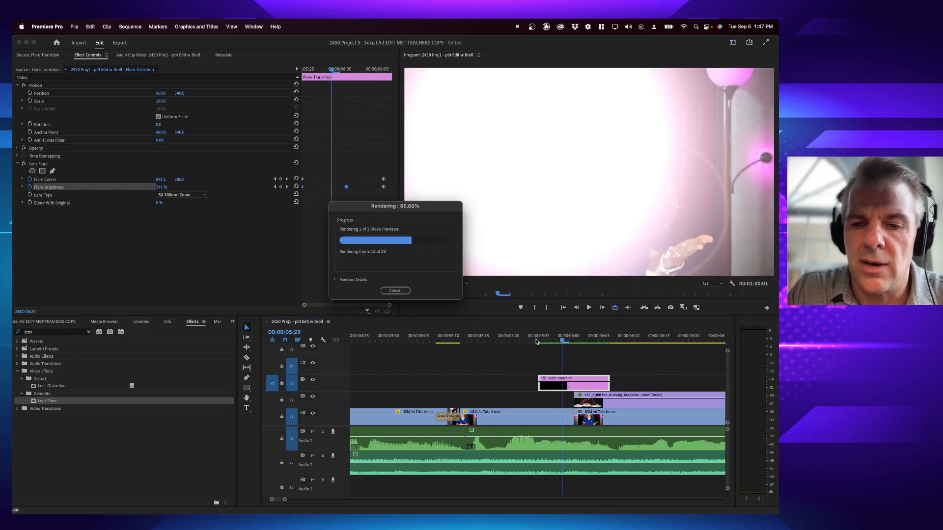
{"action": "key", "text": "backslash"}
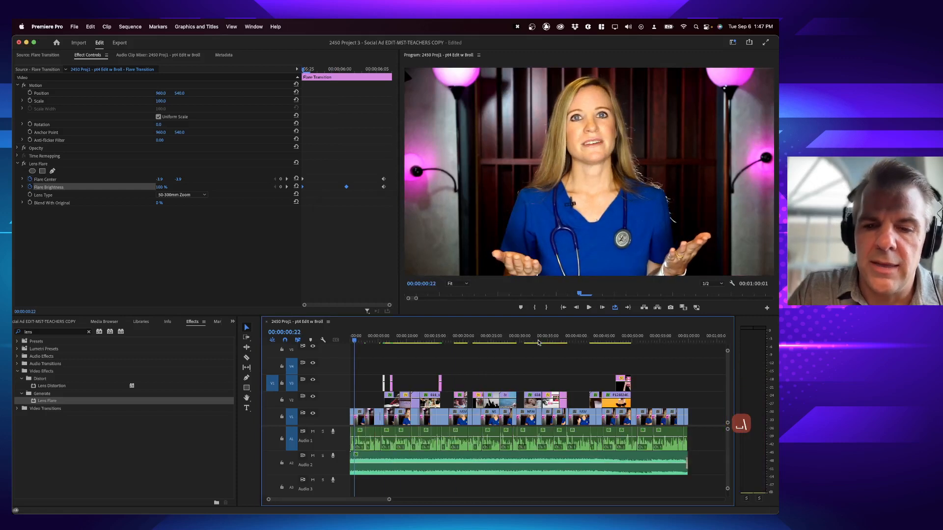
{"action": "key", "text": "equal"}
{"action": "key", "text": "equal"}
{"action": "key", "text": "equal"}
{"action": "key", "text": "equal"}
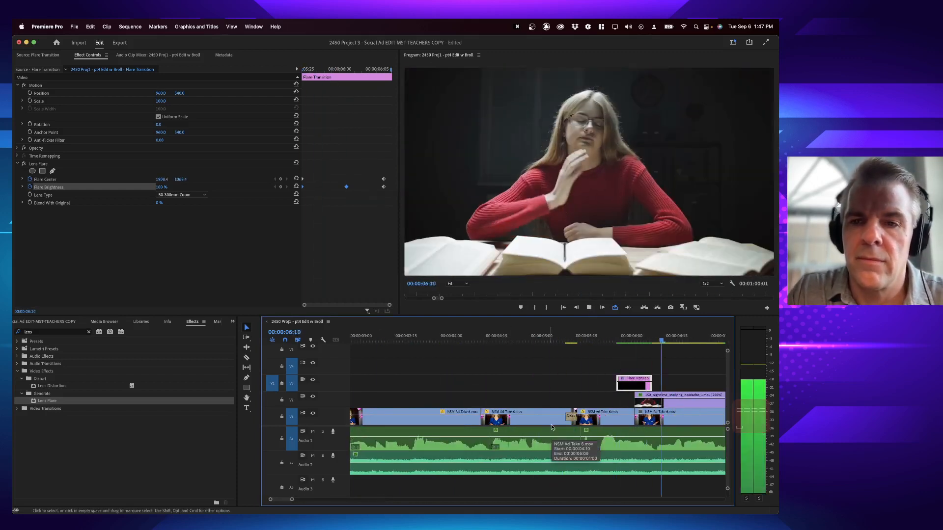
{"action": "key", "text": "space"}
Replay the rendered flare transition from just before the start of the Flare Transition clip.
{"action": "scroll", "coordinate": [497, 414], "scroll_direction": "left", "scroll_amount": 3}
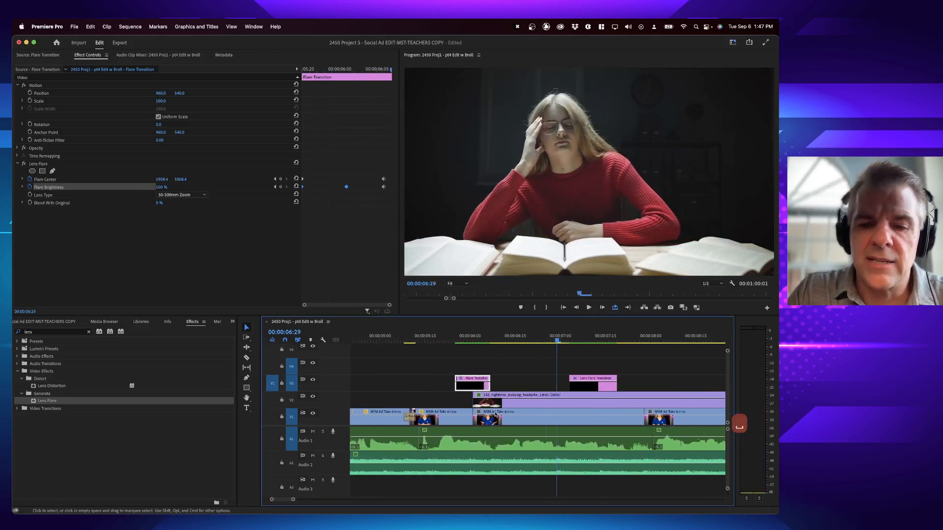
{"action": "left_click", "coordinate": [451, 341]}
{"action": "key", "text": "space"}
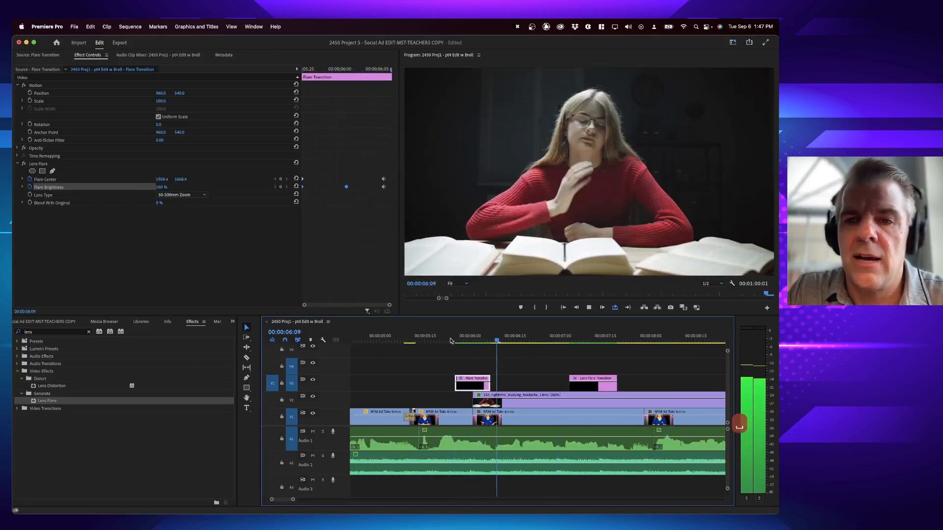
{"action": "key", "text": "space"}
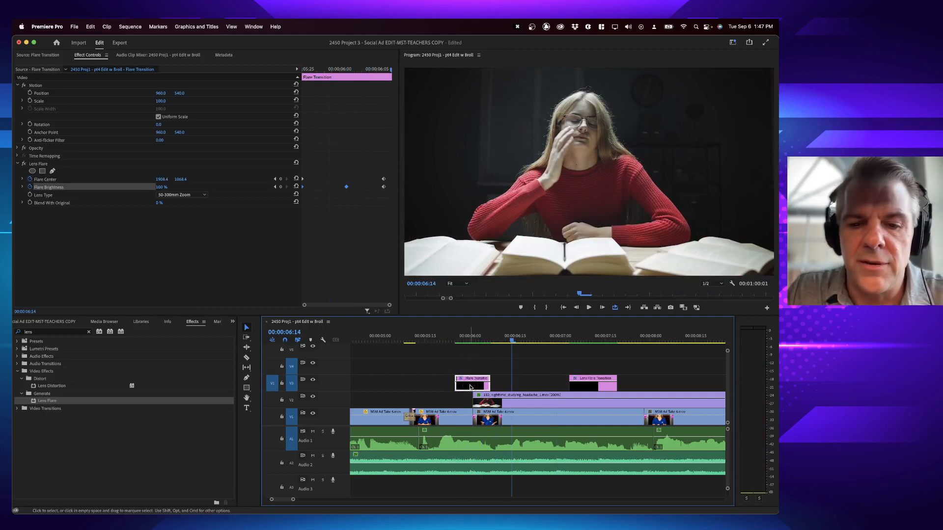
Lengthen the Flare Transition adjustment layer by about three frames at each end.
{"action": "left_click_drag", "start_coordinate": [487, 385], "coordinate": [445, 383]}
{"action": "left_click", "coordinate": [443, 339]}
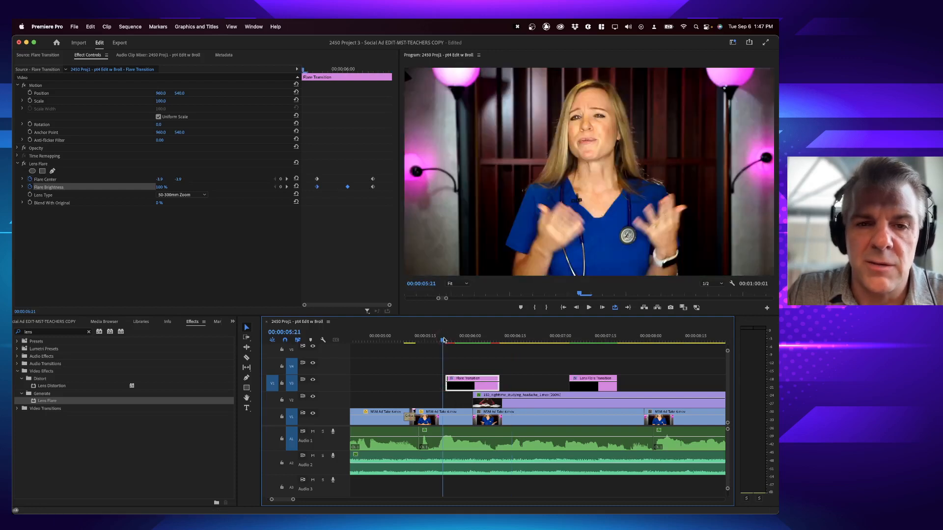
{"action": "key", "text": "Right"}
{"action": "key", "text": "Right"}
{"action": "key", "text": "Right"}
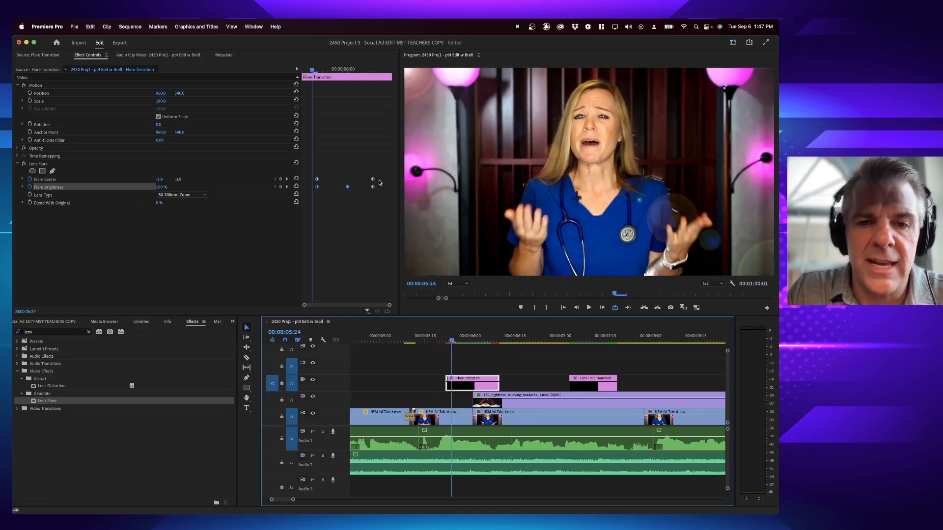
Move the first Flare Center and Flare Brightness keyframes to the clip's start and their last keyframes to its end.
{"action": "mouse_move", "coordinate": [445, 339]}
{"action": "left_mouse_down"}
{"action": "mouse_move", "coordinate": [469, 339]}
{"action": "mouse_move", "coordinate": [452, 340]}
{"action": "left_mouse_up"}
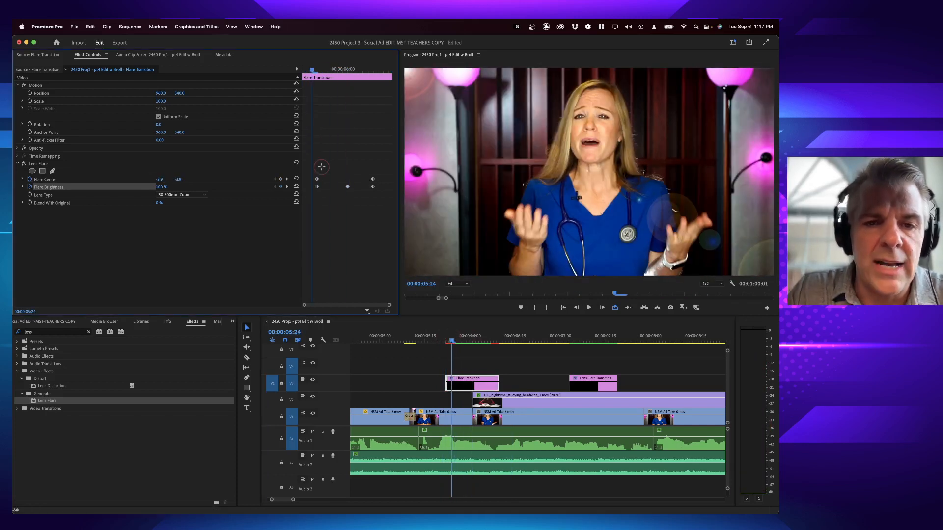
{"action": "left_click_drag", "start_coordinate": [321, 167], "coordinate": [302, 187]}
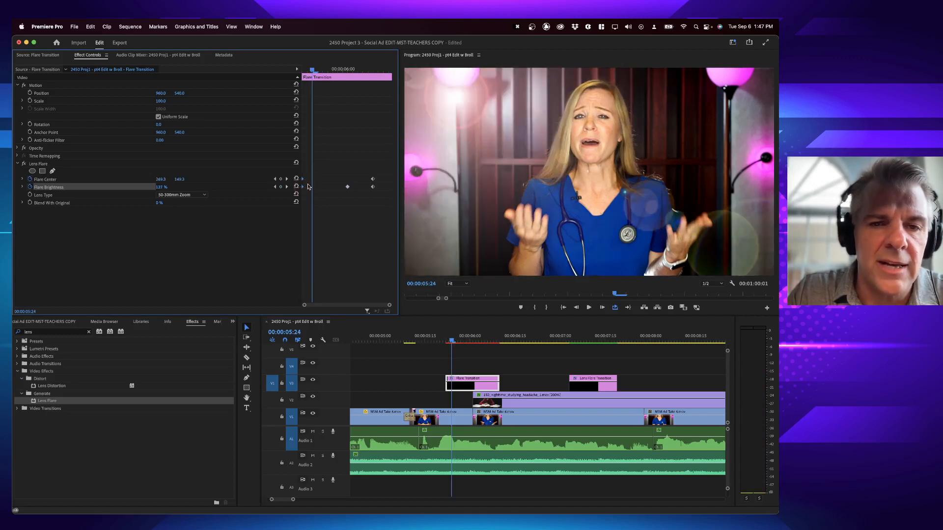
{"action": "left_click_drag", "start_coordinate": [367, 175], "coordinate": [390, 189]}
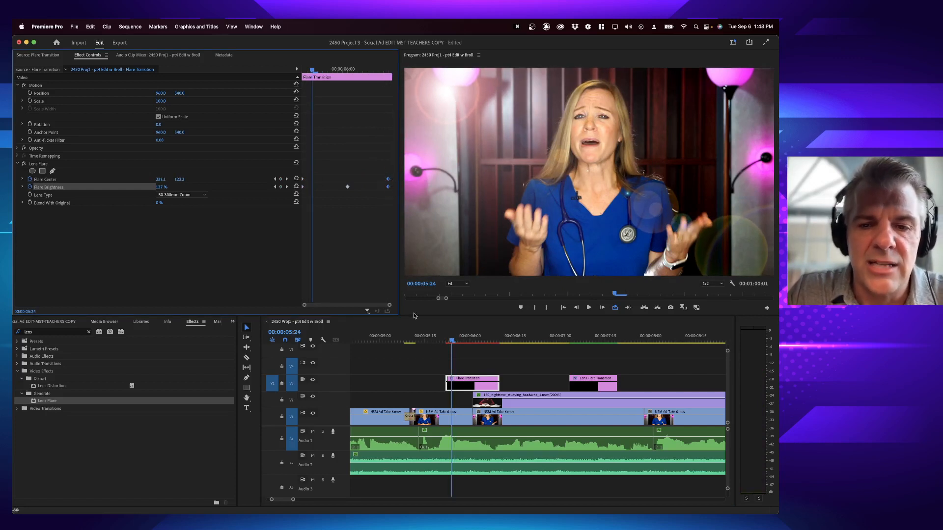
Play the lengthened flare transition from just before the adjustment layer to check its new timing.
{"action": "left_click", "coordinate": [441, 338]}
{"action": "key", "text": "space"}
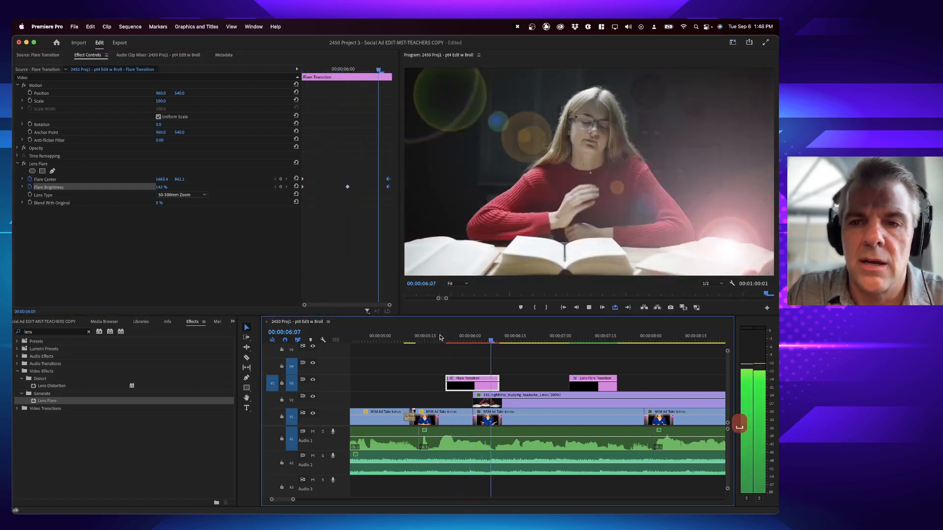
{"action": "key", "text": "space"}
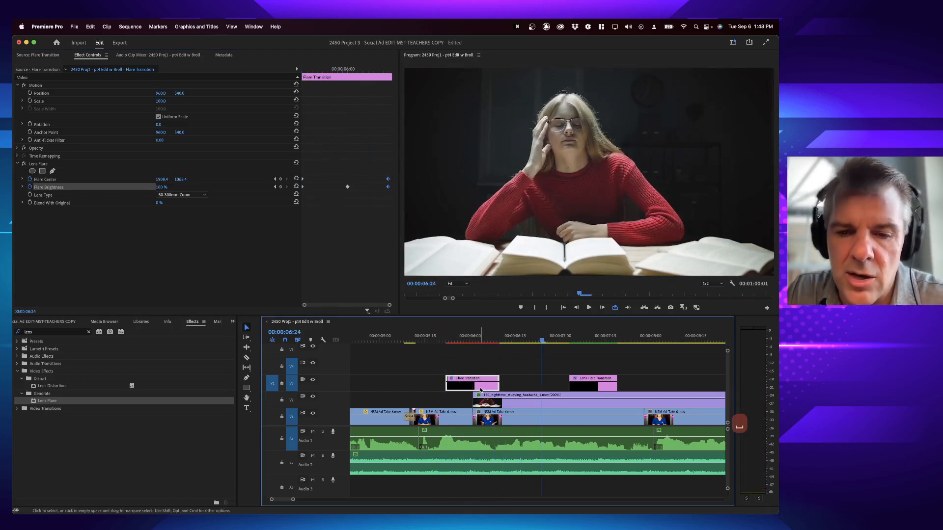
Render the previews for the lengthened flare transition and stop the playback that starts at the sequence's beginning.
{"action": "key", "text": "Return"}
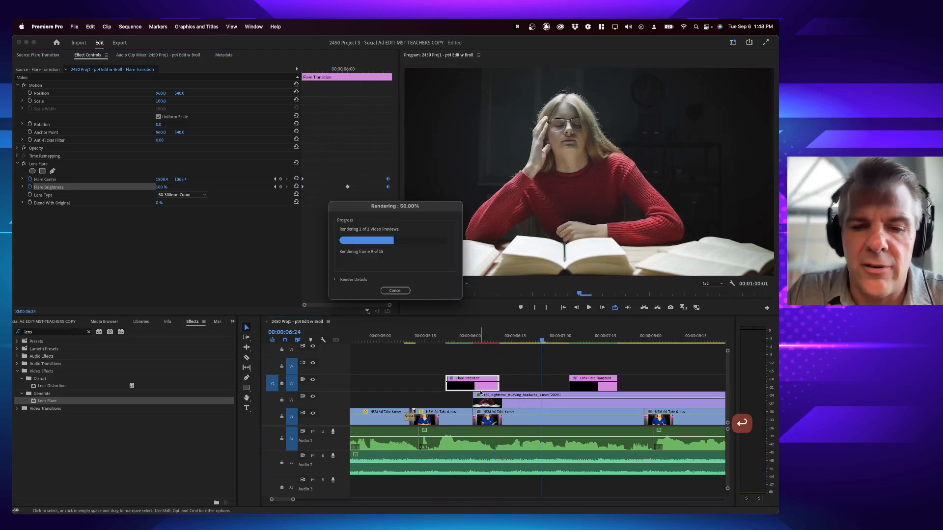
{"action": "key", "text": "space"}
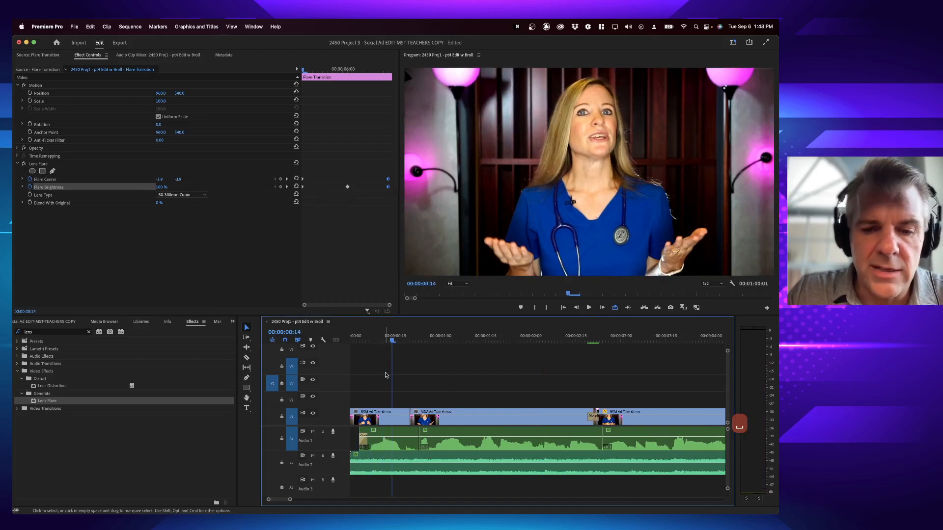
{"action": "key", "text": "minus"}
{"action": "key", "text": "minus"}
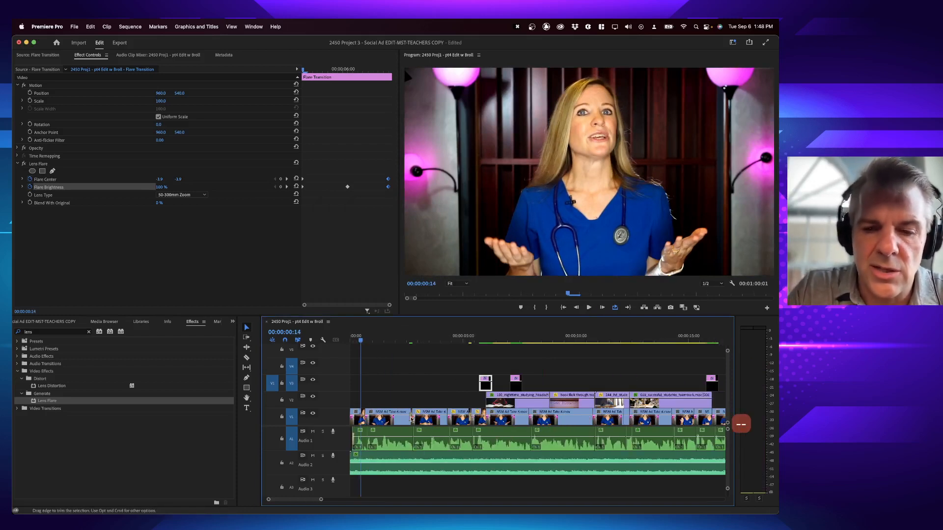
Examine the rendered flare from 00:00:05:29 through 00:00:06:08 with the timeline zoomed in around the cut.
{"action": "left_click", "coordinate": [485, 339]}
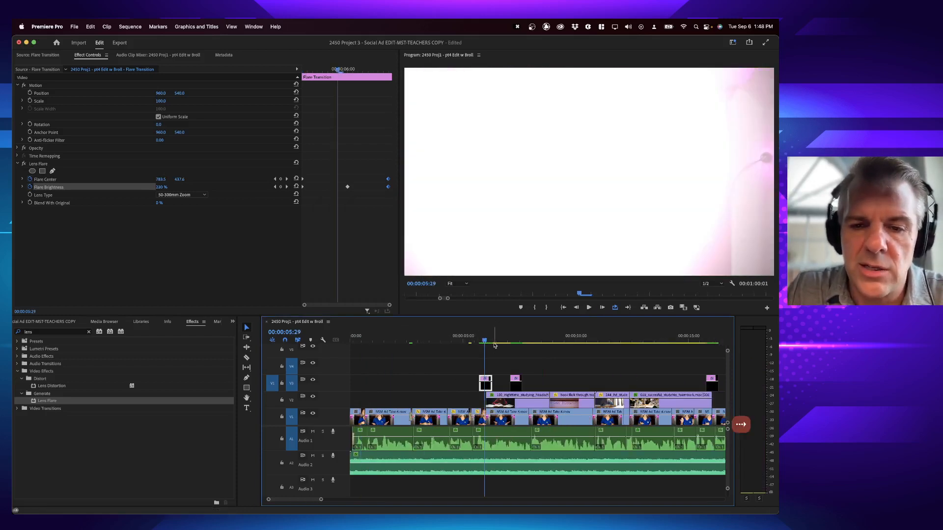
{"action": "key", "text": "Right"}
{"action": "key", "text": "Right"}
{"action": "key", "text": "Right"}
{"action": "key", "text": "equal"}
{"action": "key", "text": "equal"}
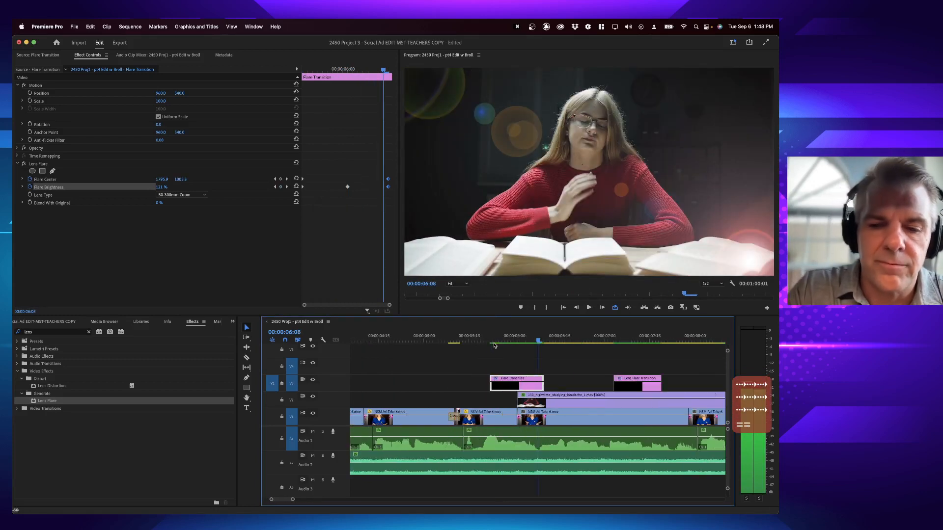
{"action": "key", "text": "equal"}
Deselect the Flare Transition clip and clear the lens search from the effects list.
{"action": "left_click", "coordinate": [443, 387]}
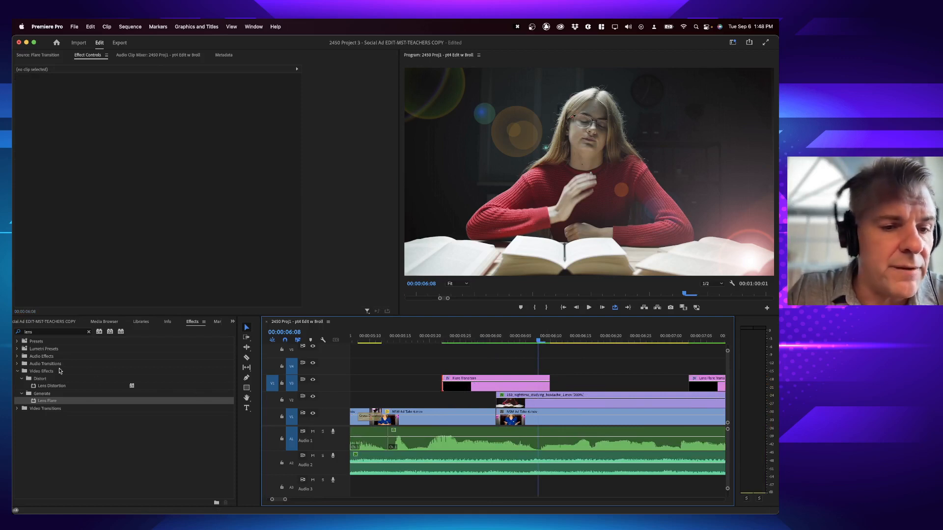
{"action": "left_click", "coordinate": [18, 410]}
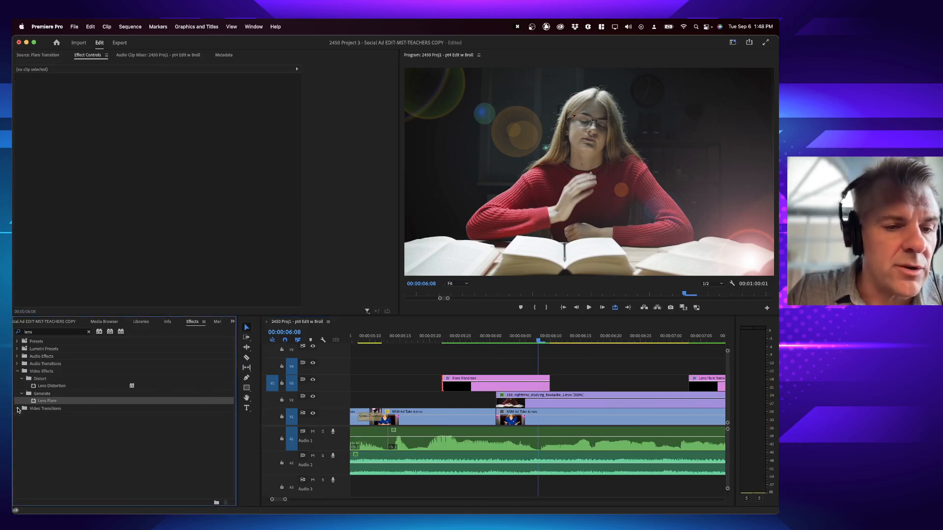
{"action": "left_click", "coordinate": [88, 332]}
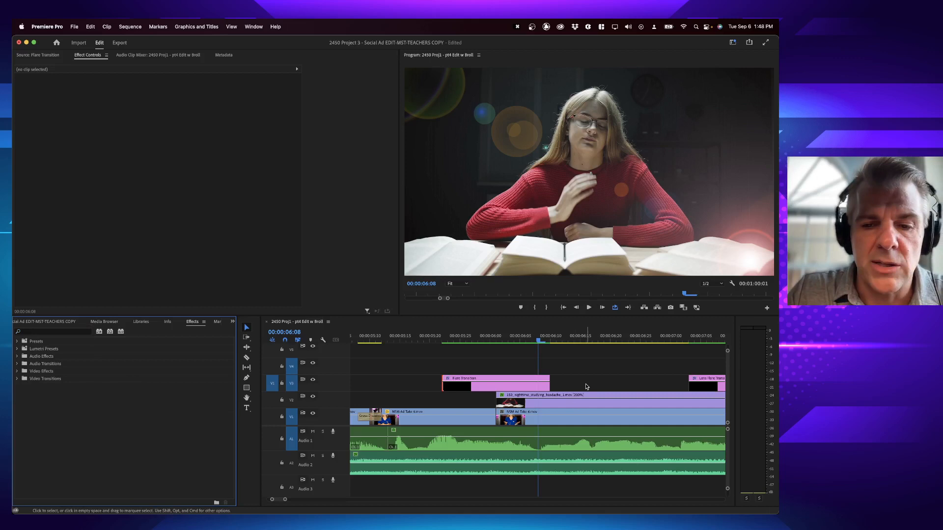
Scrub through the flare transition from 00:00:05:22 to 00:00:06:11 and return the playhead to 00:00:06:03.
{"action": "left_click", "coordinate": [442, 338]}
{"action": "key", "text": "minus"}
{"action": "key", "text": "minus"}
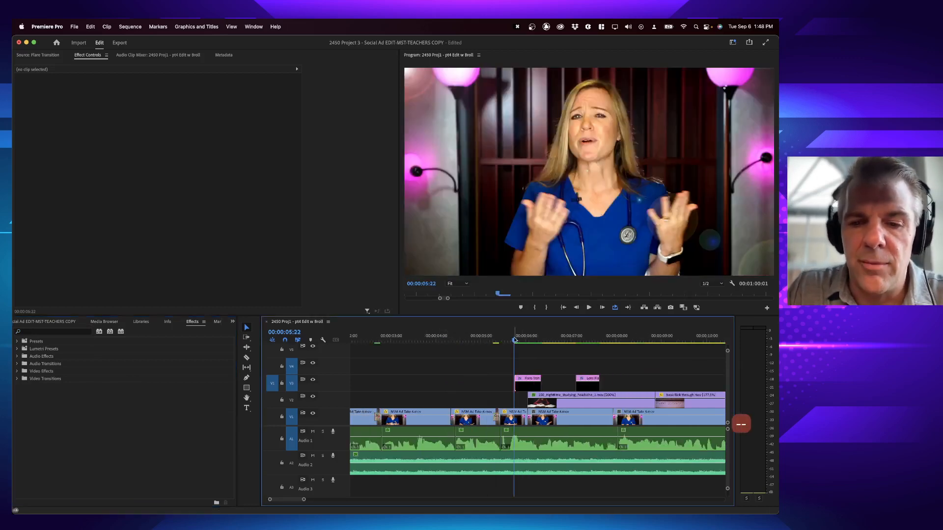
{"action": "left_click_drag", "start_coordinate": [514, 340], "coordinate": [543, 343]}
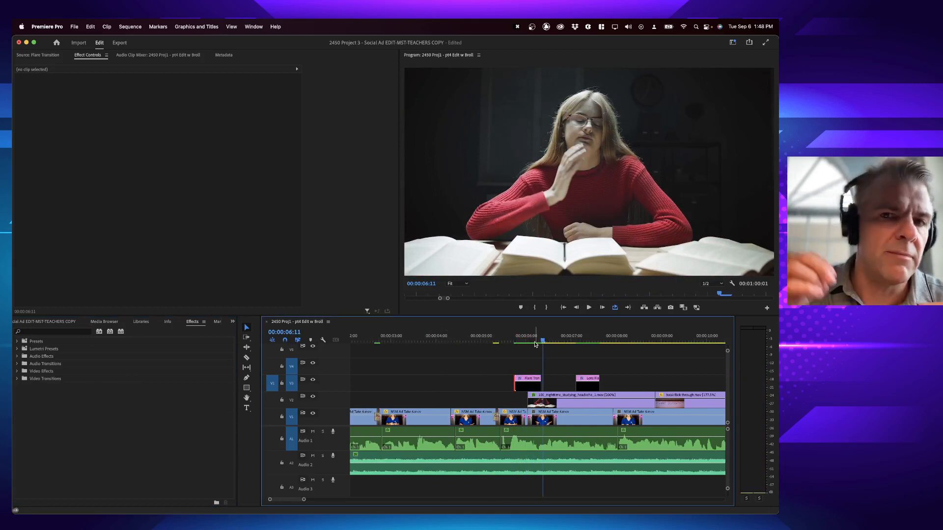
{"action": "left_click", "coordinate": [530, 340]}
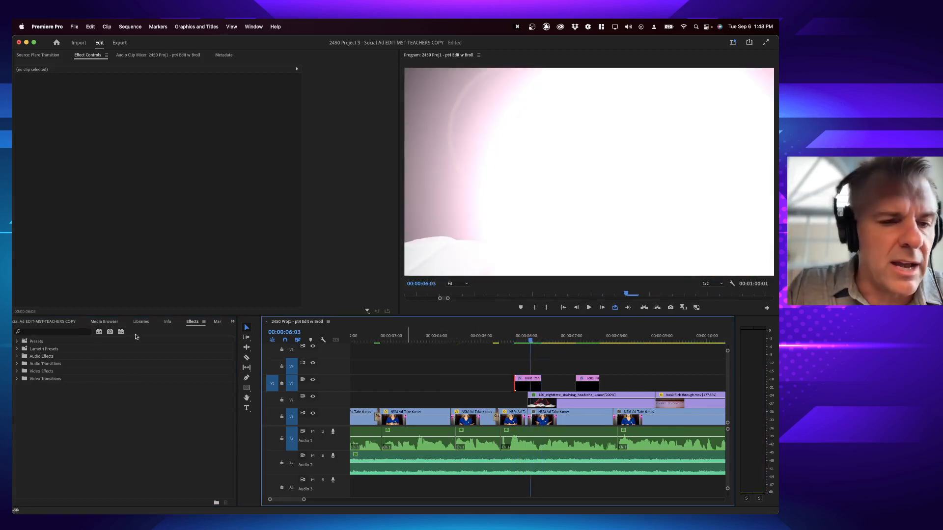
Apply the Page Peel video transition to the cut between the nighttime studying clip and the book flick through clip.
{"action": "left_click", "coordinate": [17, 379]}
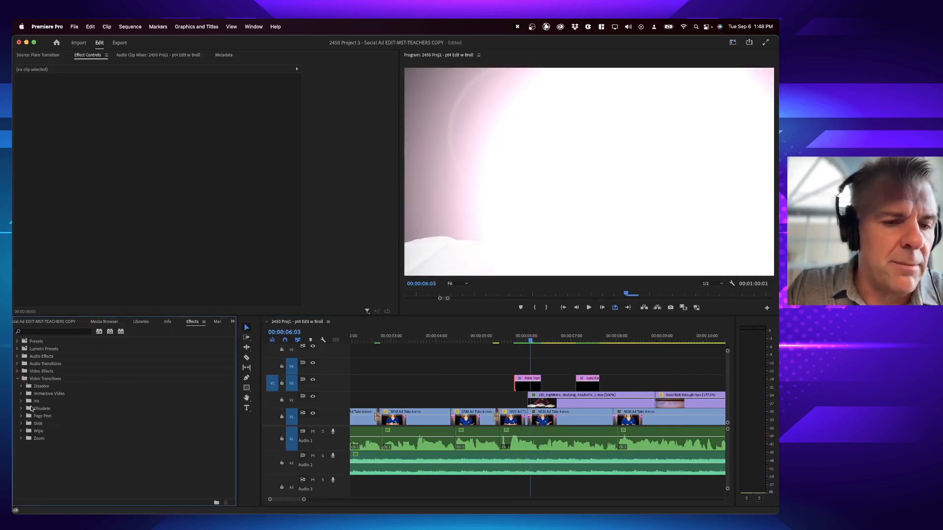
{"action": "left_click", "coordinate": [20, 417]}
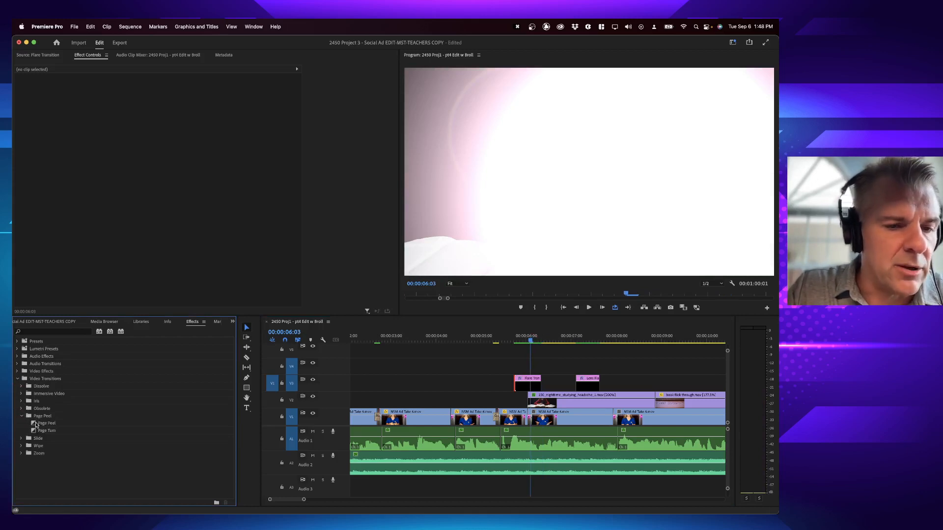
{"action": "scroll", "coordinate": [491, 388], "scroll_direction": "right", "scroll_amount": 5}
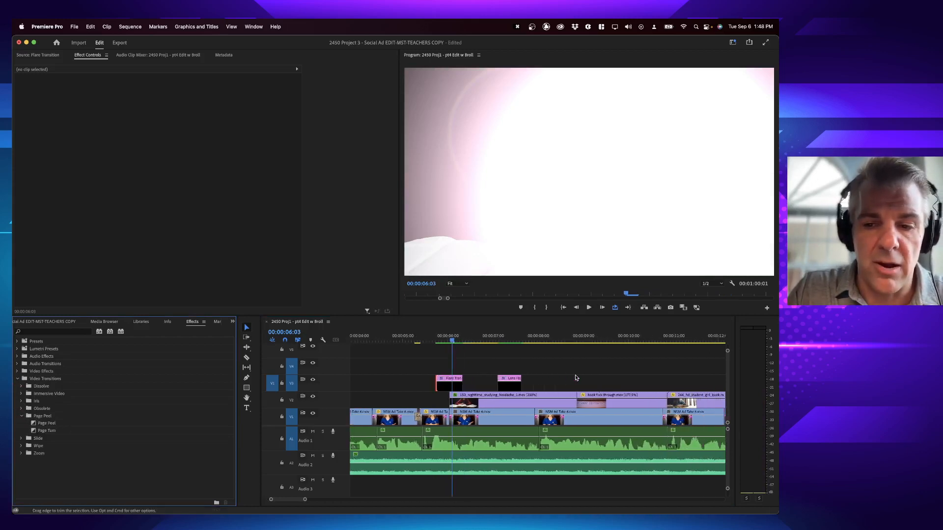
{"action": "left_click_drag", "start_coordinate": [37, 424], "coordinate": [534, 399]}
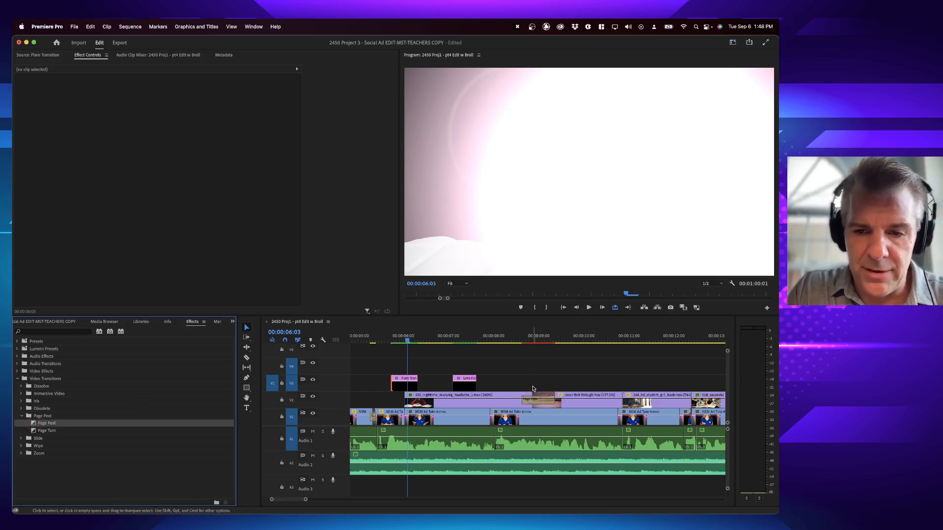
Play across the Page Peel transition to examine how it reveals the book footage.
{"action": "left_click", "coordinate": [514, 335]}
{"action": "key", "text": "space"}
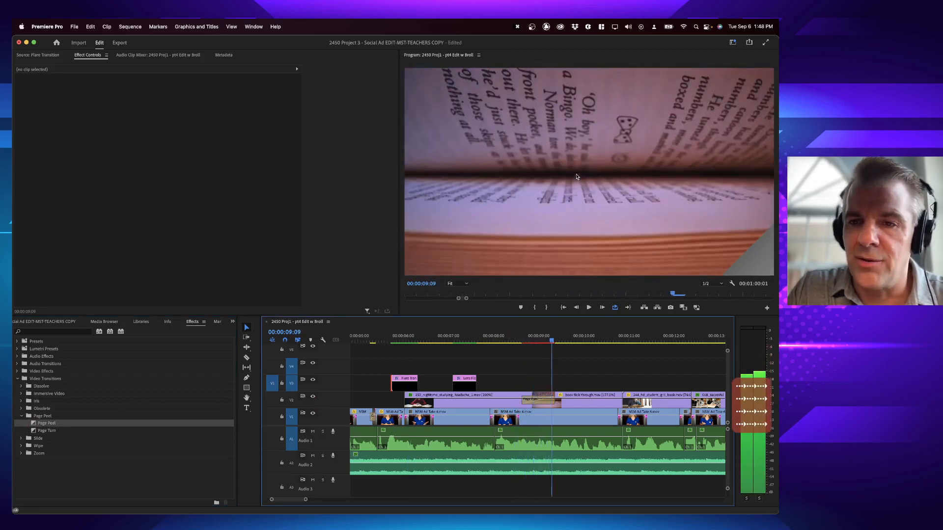
{"action": "key", "text": "space"}
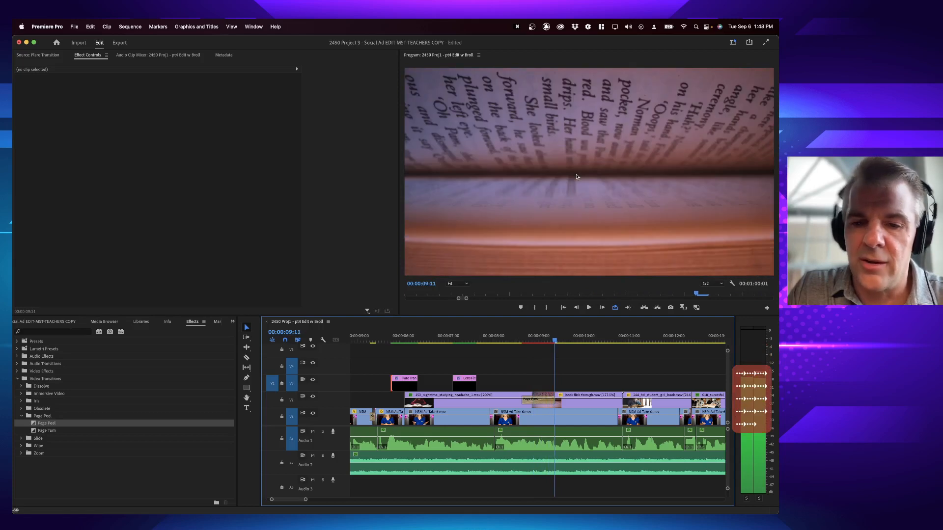
Delete the Page Peel transition from the B-roll cut and place the playhead at 00:00:08:15 before it.
{"action": "left_click", "coordinate": [533, 404]}
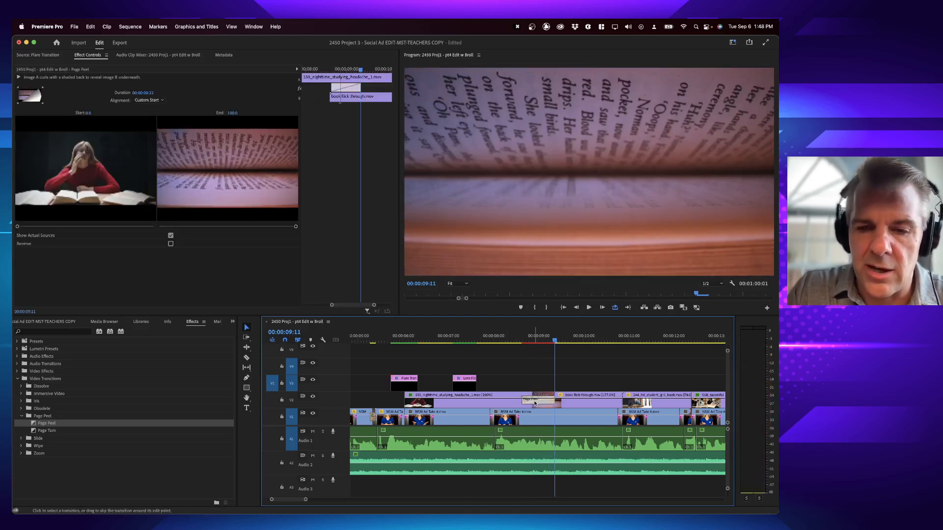
{"action": "key", "text": "BackSpace"}
{"action": "left_click", "coordinate": [516, 341]}
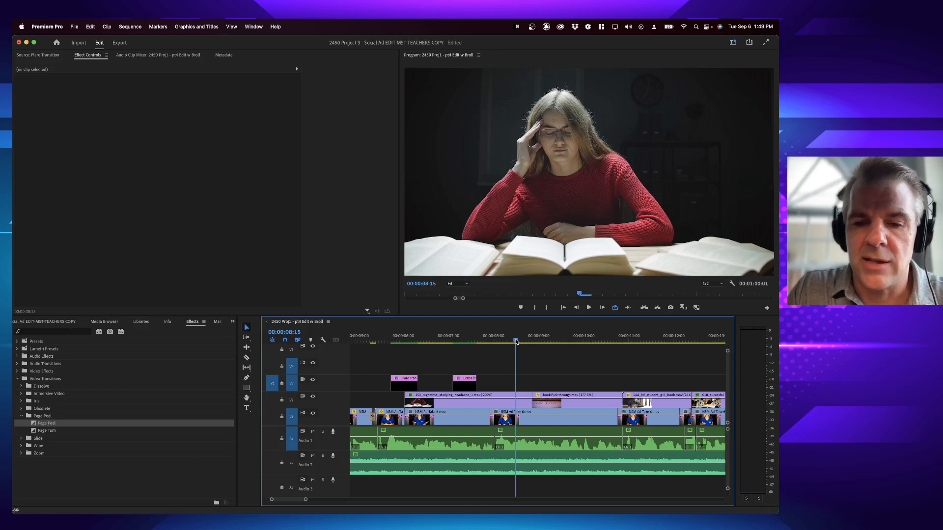
Play the hard cut into the book footage and check the transition requirements in the Word project instructions.
{"action": "key", "text": "space"}
{"action": "key", "text": "space"}
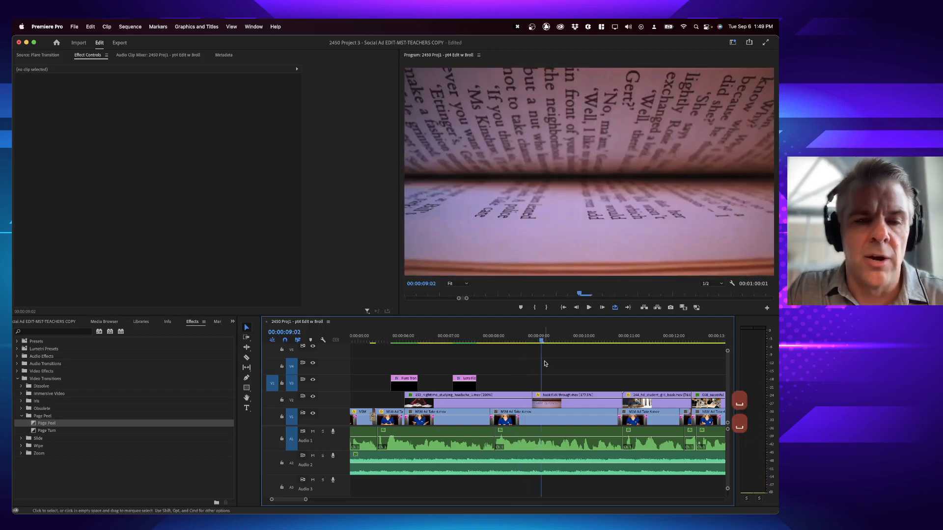
{"action": "key", "text": "super+Tab"}
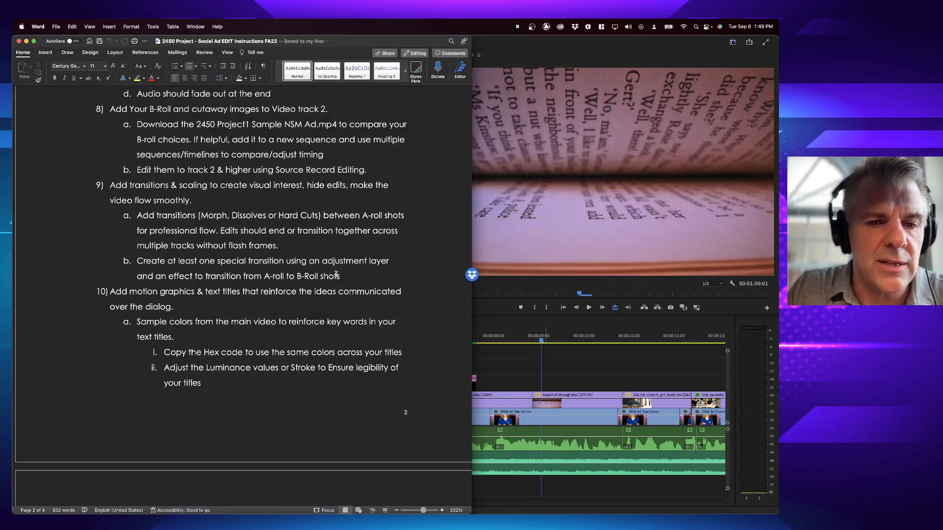
{"action": "key", "text": "super+Tab"}
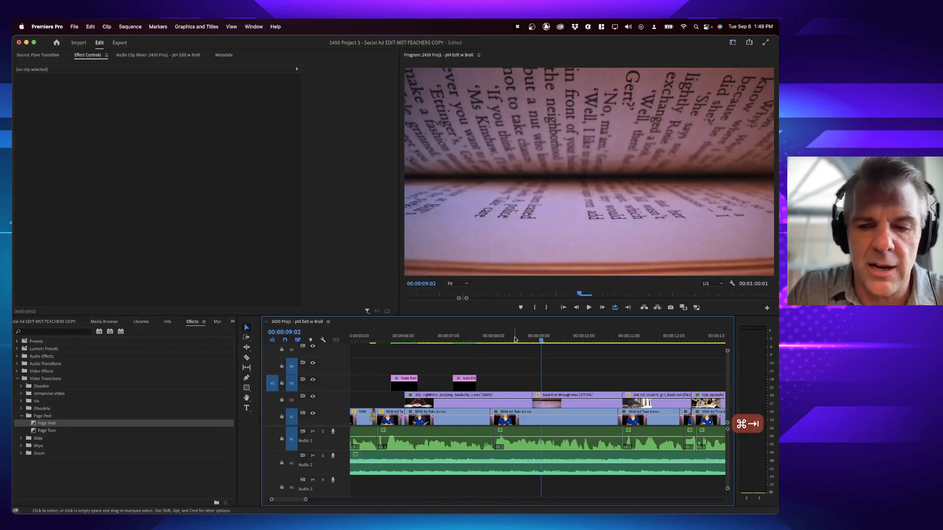
Play from 00:00:15:22 across the transition from the student teamwork B-roll back to the nurse's A-roll.
{"action": "left_click", "coordinate": [525, 340]}
{"action": "key", "text": "minus"}
{"action": "key", "text": "minus"}
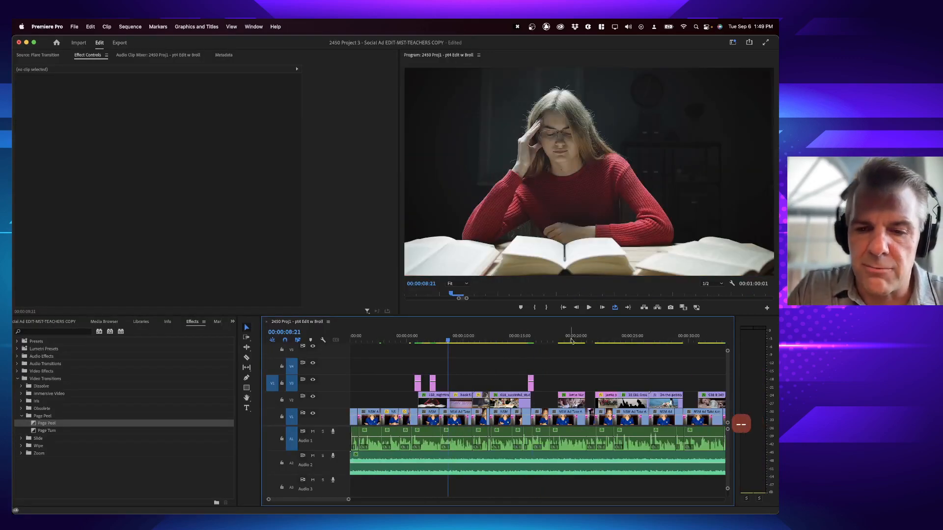
{"action": "left_click", "coordinate": [529, 340]}
{"action": "key", "text": "equal"}
{"action": "key", "text": "equal"}
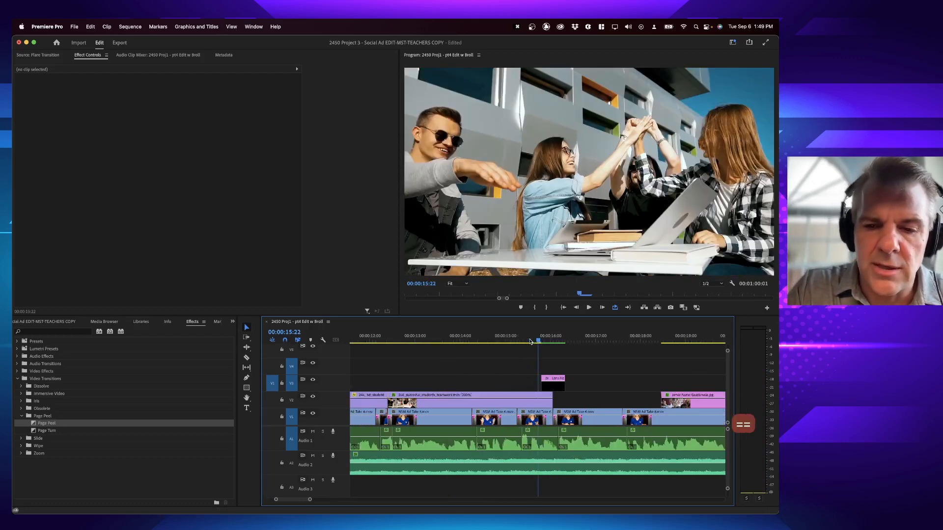
{"action": "key", "text": "space"}
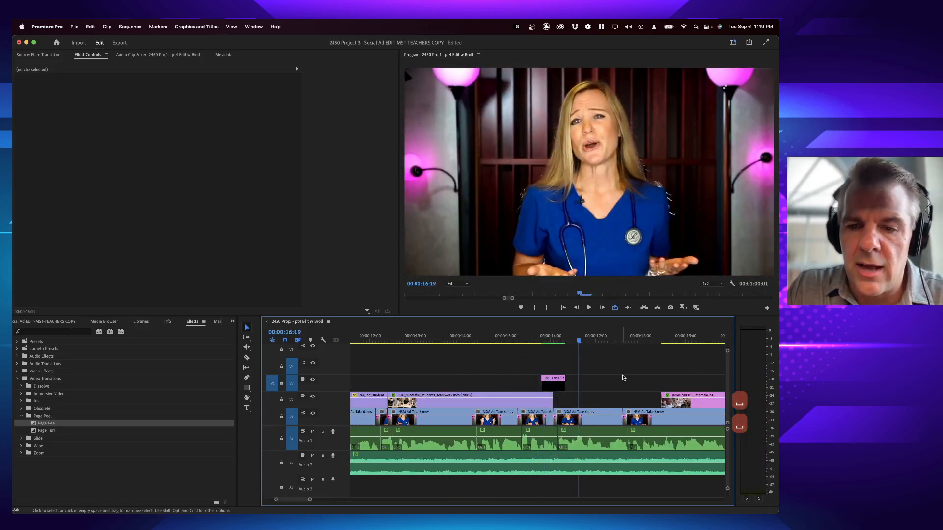
Play from 00:00:18:03 into the Guatemala nurse image, stop at 00:00:19:08 and enlarge that part of the timeline.
{"action": "left_click", "coordinate": [532, 339]}
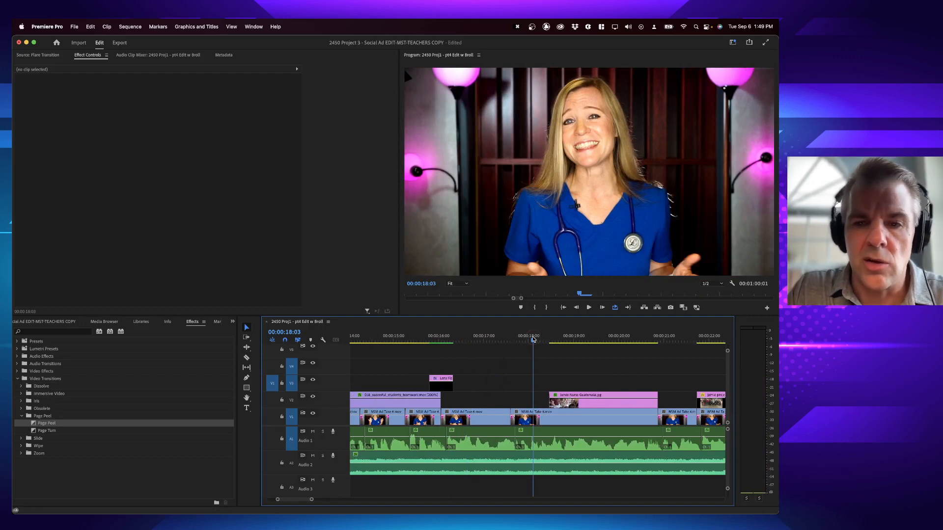
{"action": "key", "text": "space"}
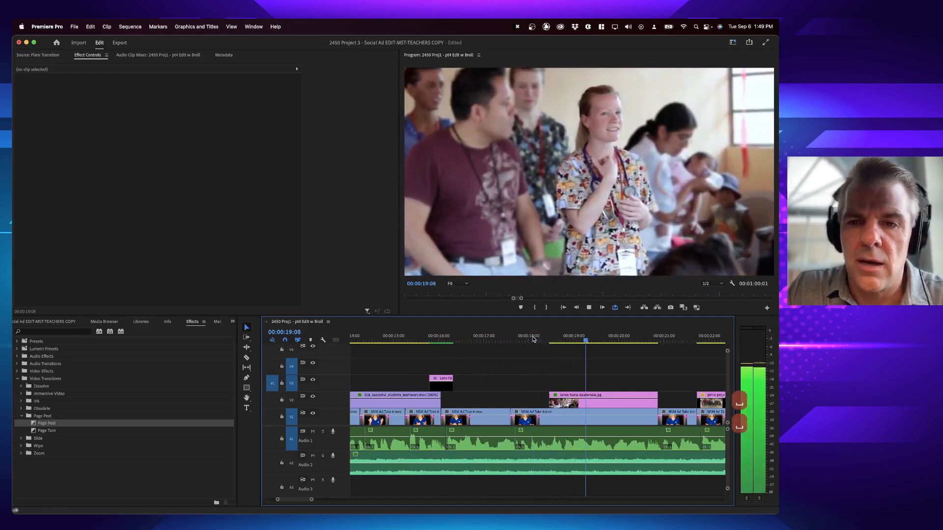
{"action": "key", "text": "equal"}
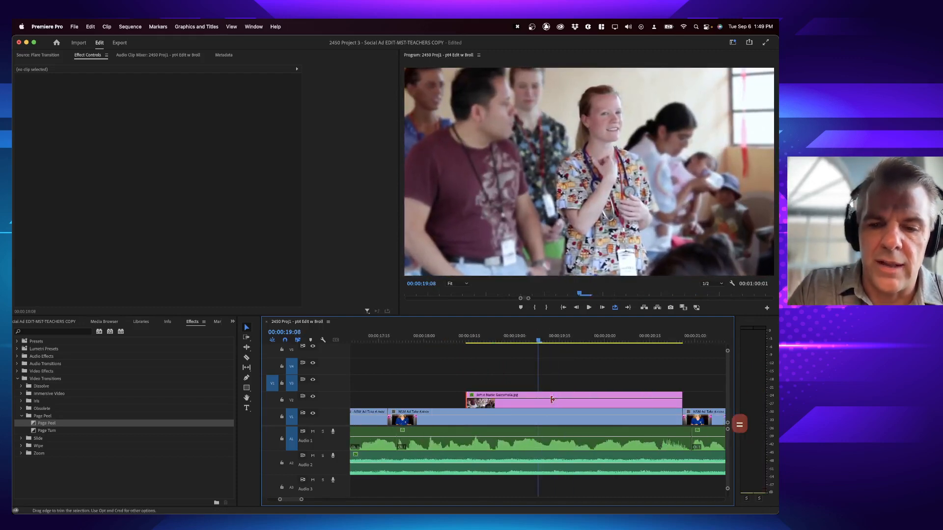
Search the effects for "disso" and set Cross Dissolve as the default transition.
{"action": "left_click", "coordinate": [58, 332]}
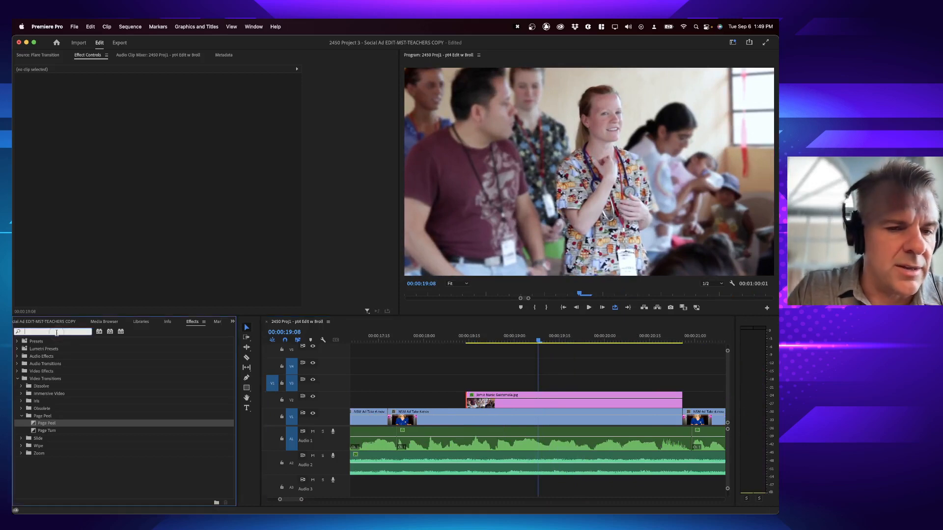
{"action": "type", "text": "disso"}
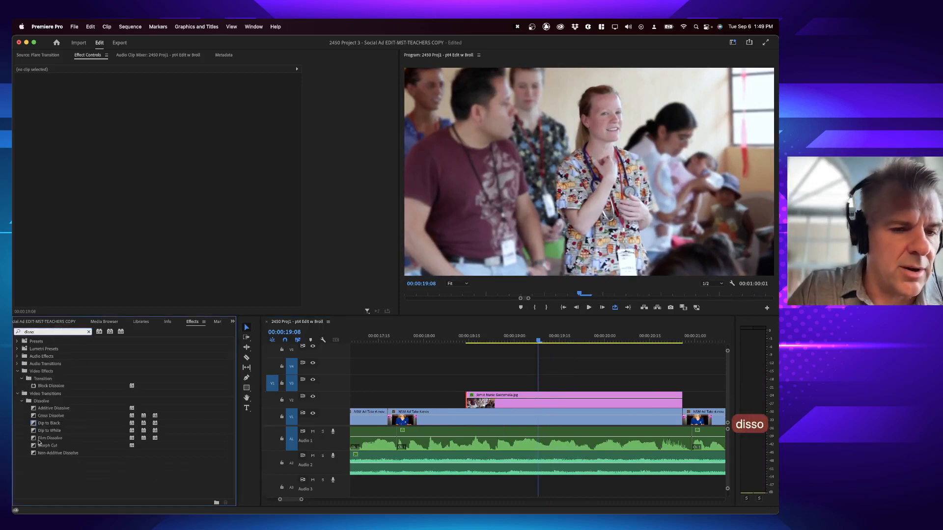
{"action": "left_click", "coordinate": [43, 417]}
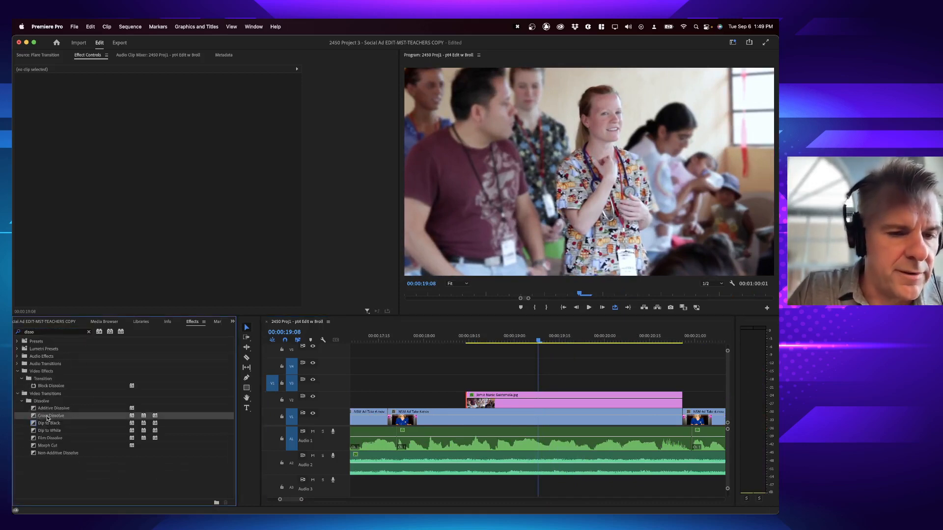
{"action": "right_click", "coordinate": [43, 417]}
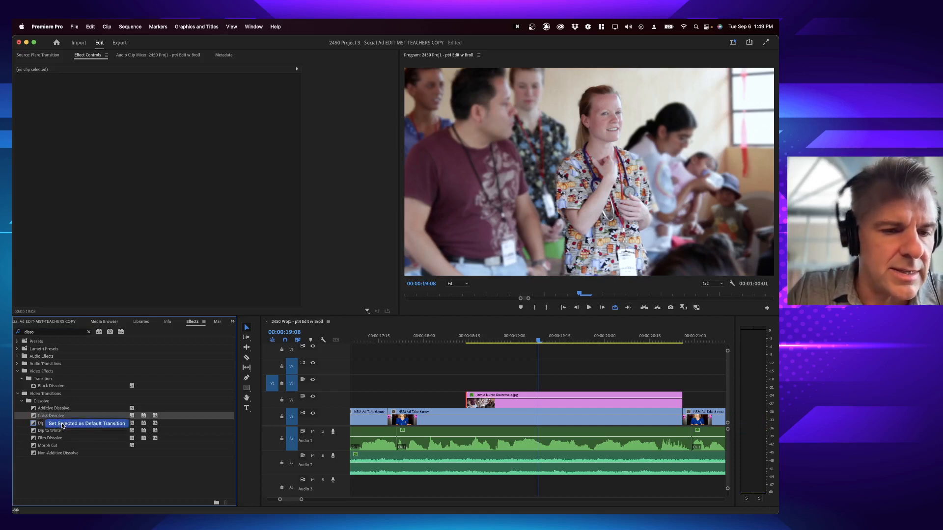
{"action": "left_click", "coordinate": [63, 424]}
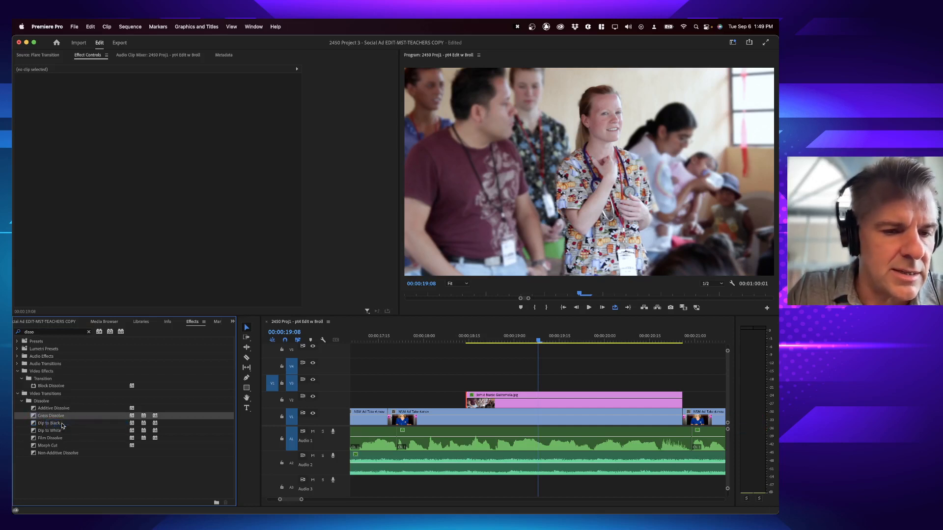
Apply the default Cross Dissolve to the start of the Guatemala nurse image and shorten it to 00:00:00:11.
{"action": "left_click", "coordinate": [90, 26]}
{"action": "mouse_move", "coordinate": [118, 20]}
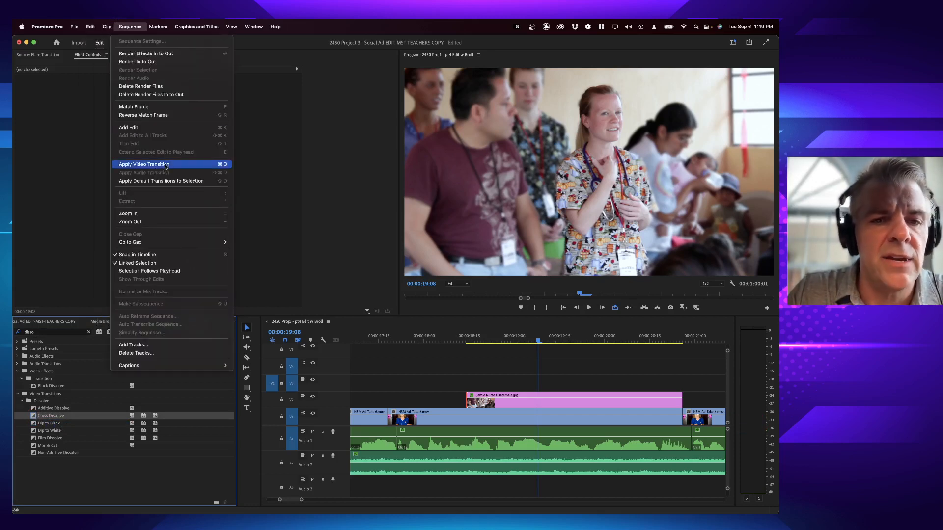
{"action": "left_click", "coordinate": [230, 166]}
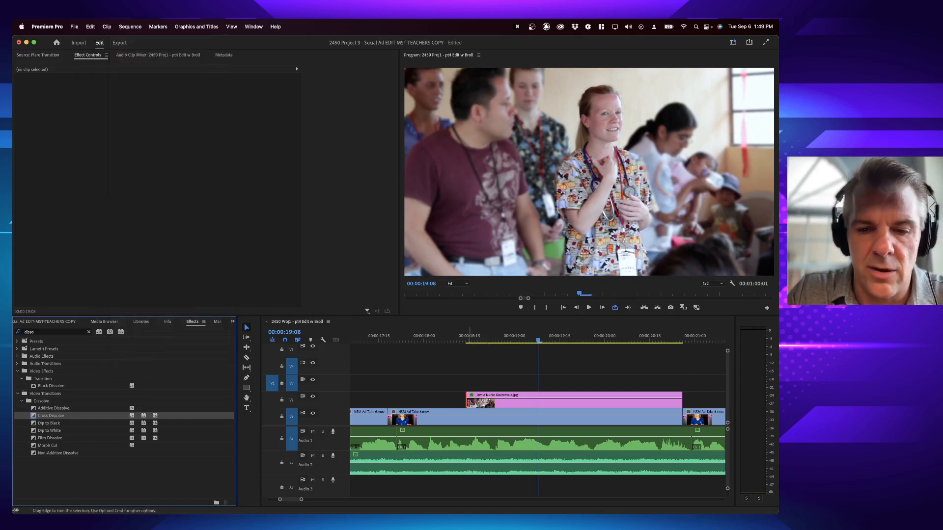
{"action": "key", "text": "super+d"}
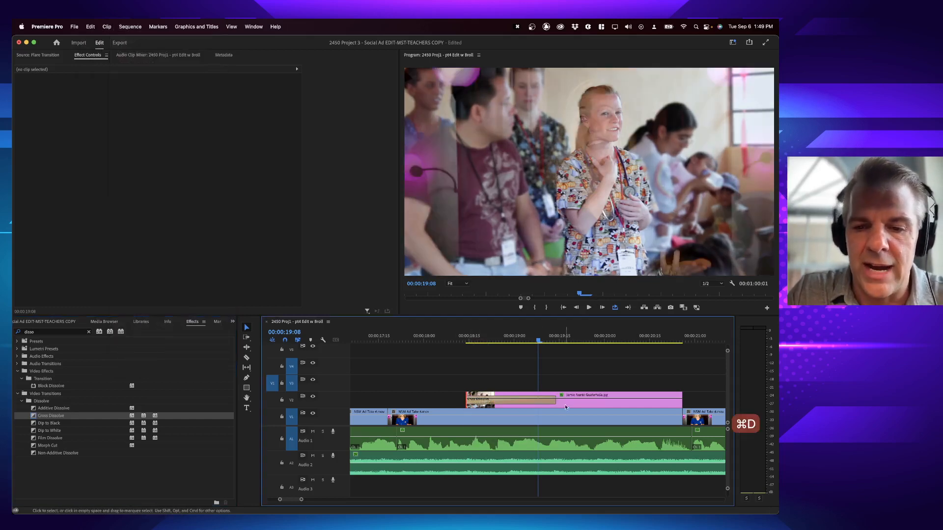
{"action": "left_click_drag", "start_coordinate": [555, 400], "coordinate": [499, 399]}
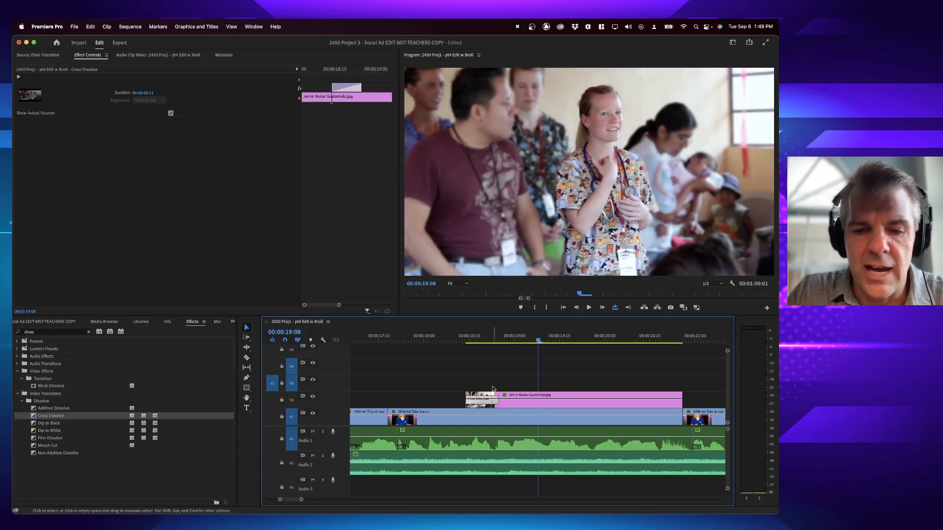
Play across the shortened Cross Dissolve twice from just before the nurse image to check its timing.
{"action": "left_click", "coordinate": [457, 341]}
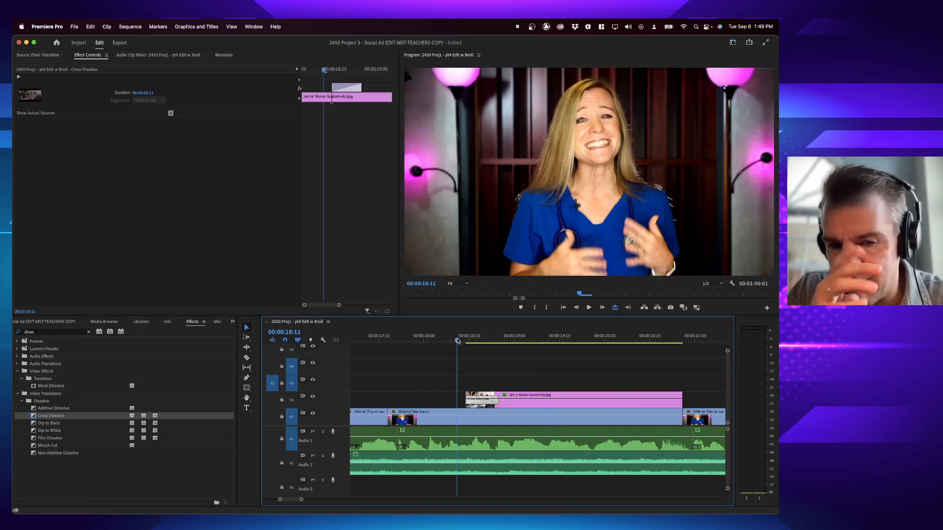
{"action": "key", "text": "space"}
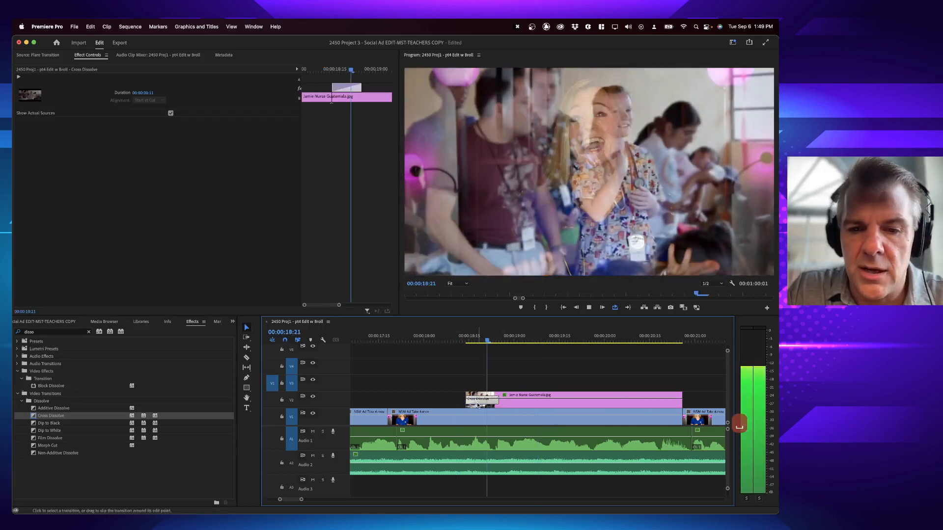
{"action": "key", "text": "space"}
{"action": "left_click", "coordinate": [454, 338]}
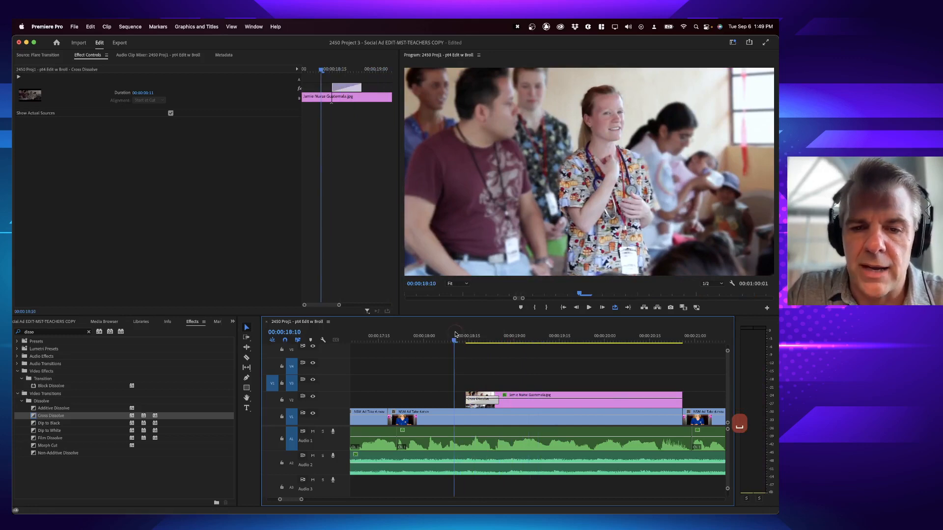
{"action": "key", "text": "space"}
{"action": "key", "text": "space"}
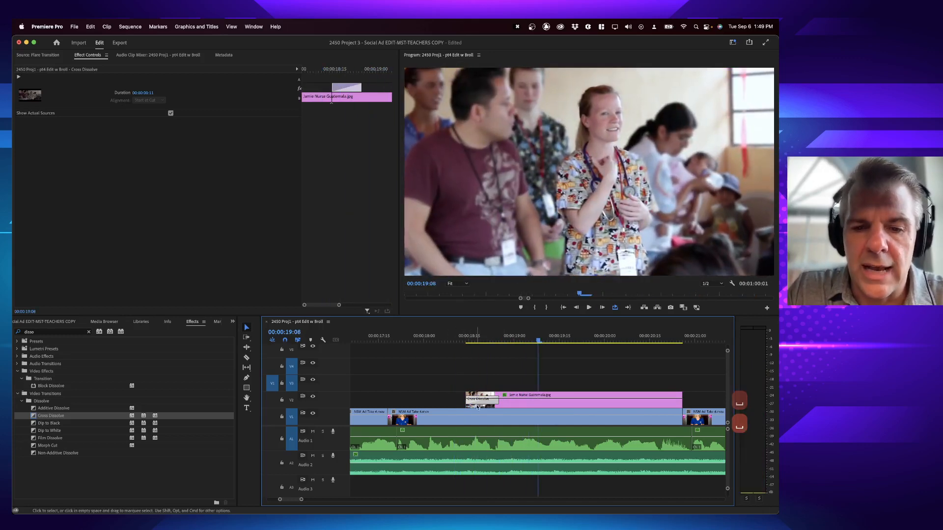
Preview the nurse image's Cross Dissolve at a duration of 00:00:00:24 and set it back to 00:00:00:11.
{"action": "left_click_drag", "start_coordinate": [495, 402], "coordinate": [537, 401]}
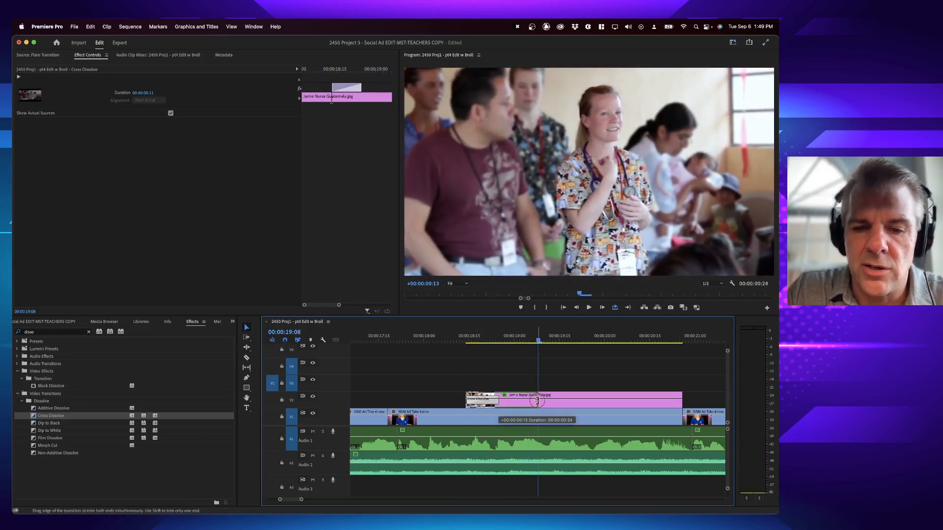
{"action": "left_click", "coordinate": [447, 338]}
{"action": "key", "text": "space"}
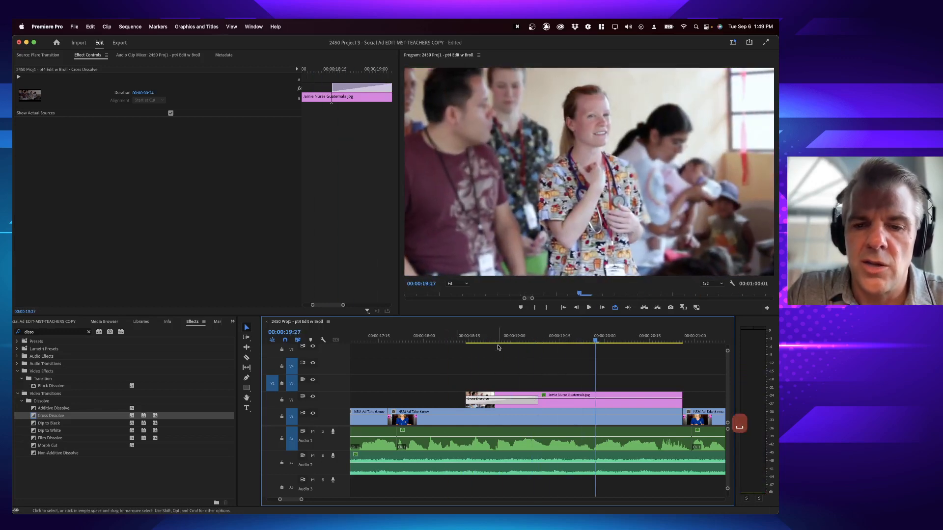
{"action": "left_click", "coordinate": [463, 336]}
{"action": "left_click_drag", "start_coordinate": [463, 336], "coordinate": [526, 338]}
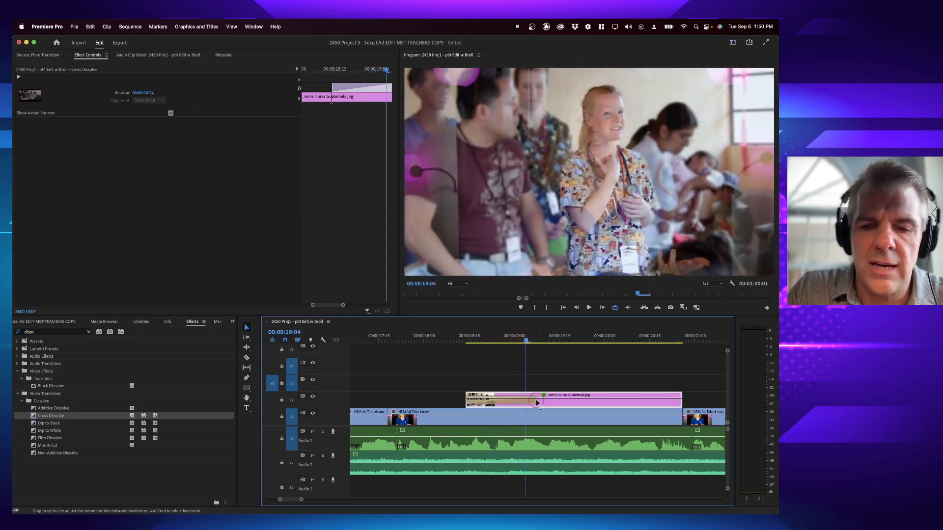
{"action": "left_click_drag", "start_coordinate": [535, 399], "coordinate": [494, 399]}
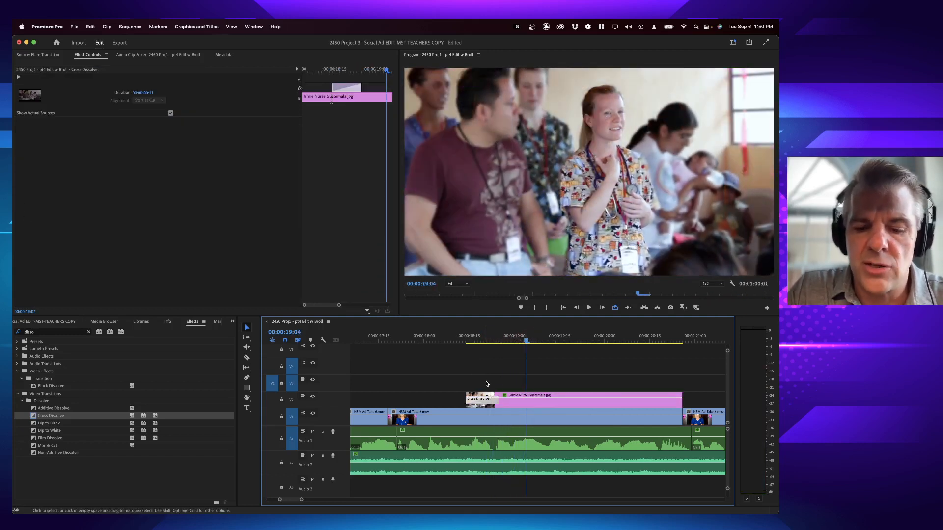
In the Timeline preferences, switch the default video transition duration to seconds and set it to 0.50.
{"action": "key", "text": "super+comma"}
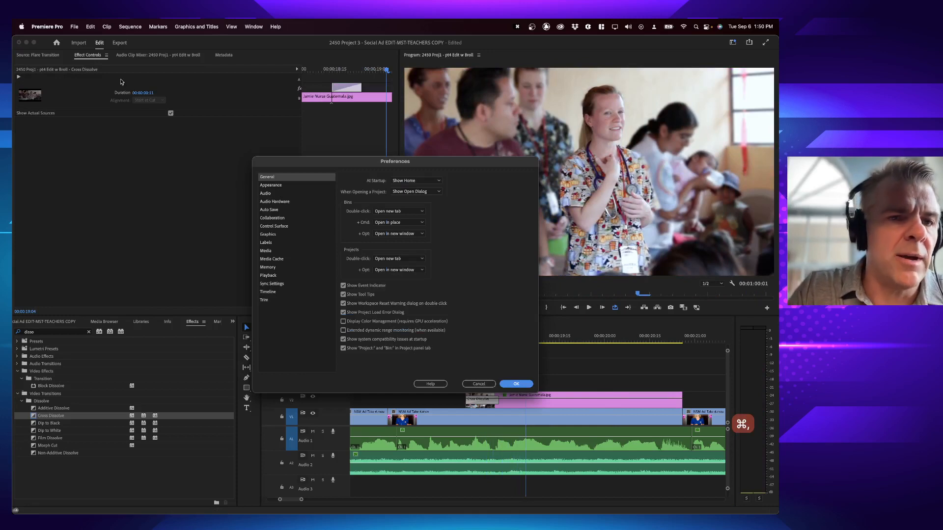
{"action": "left_click", "coordinate": [47, 27]}
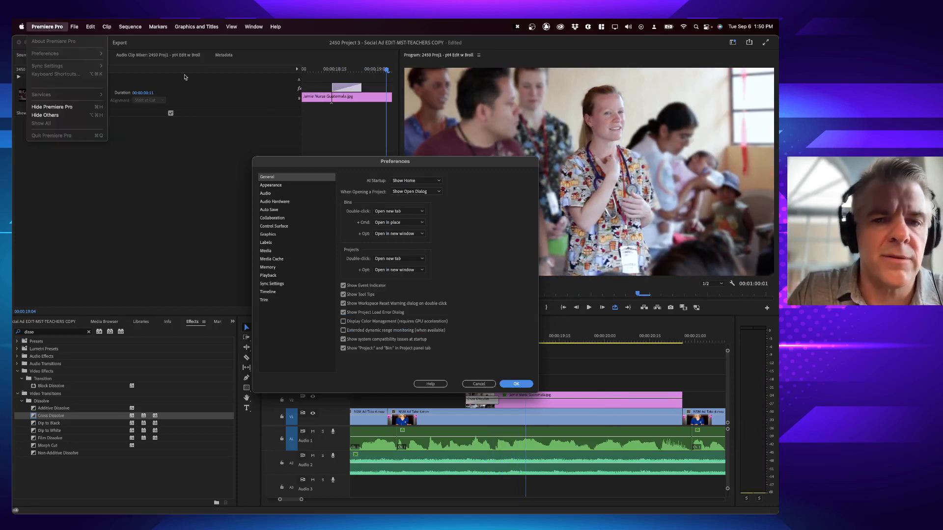
{"action": "left_click", "coordinate": [370, 164]}
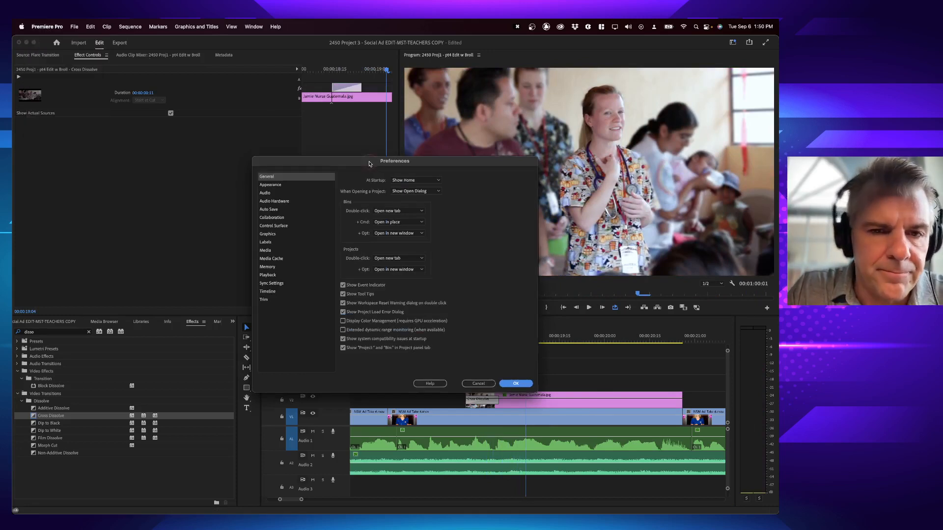
{"action": "left_click", "coordinate": [273, 293]}
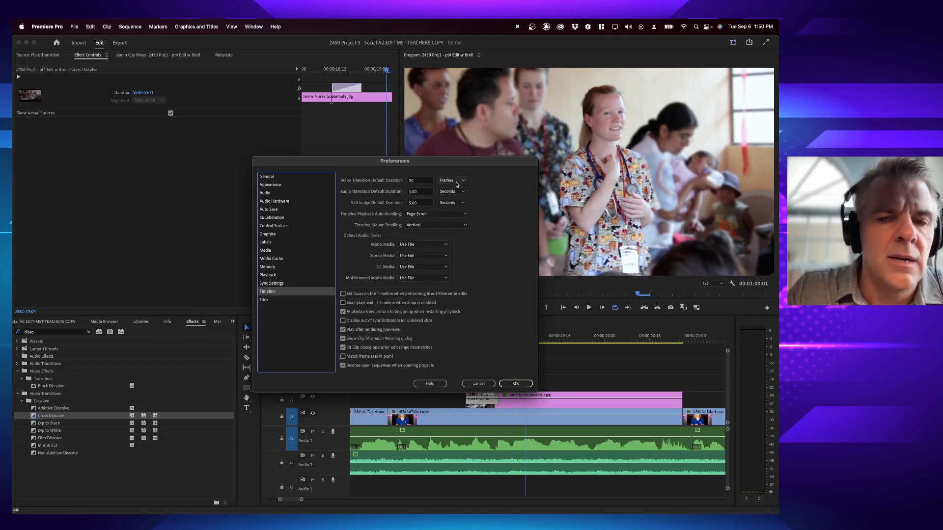
{"action": "left_click", "coordinate": [456, 183]}
{"action": "left_click", "coordinate": [456, 197]}
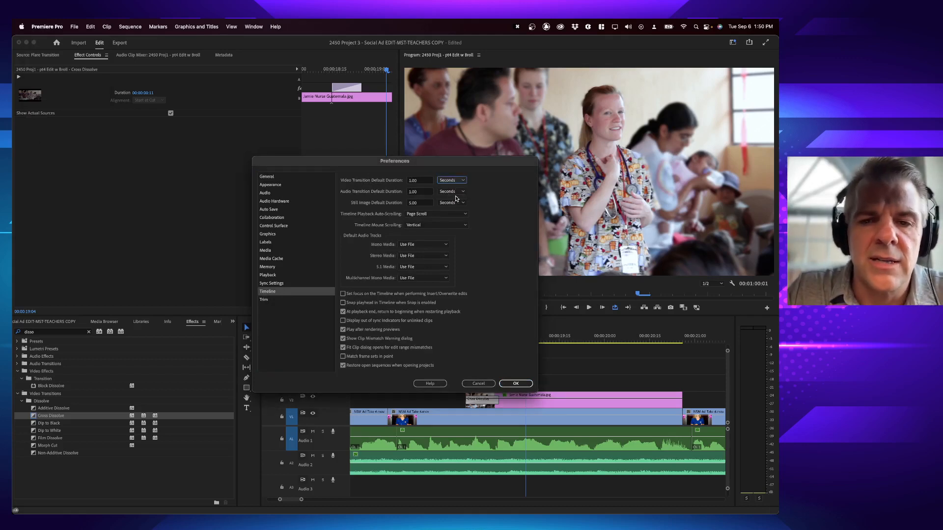
{"action": "double_click", "coordinate": [423, 181]}
{"action": "type", "text": ".5"}
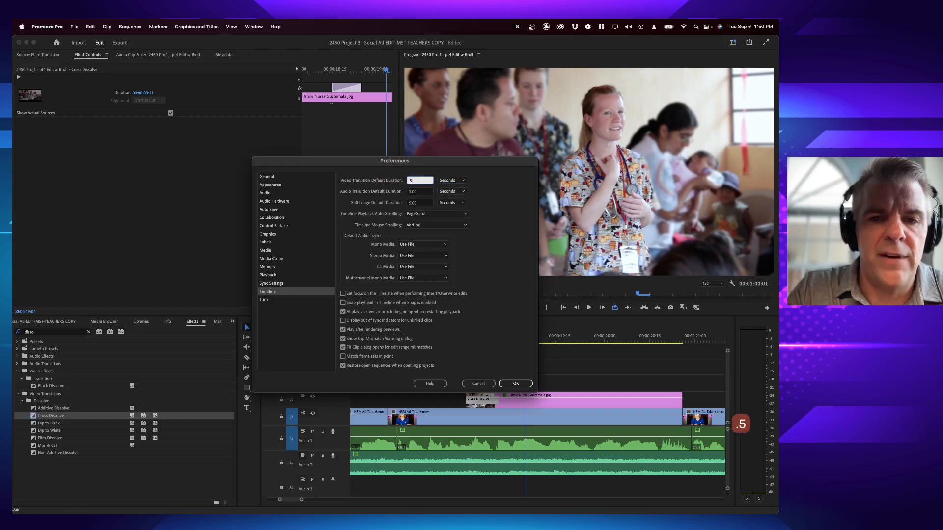
{"action": "key", "text": "Tab"}
Set the default audio transition duration to 0.50 seconds and turn off playing after rendering previews.
{"action": "key", "text": "Tab"}
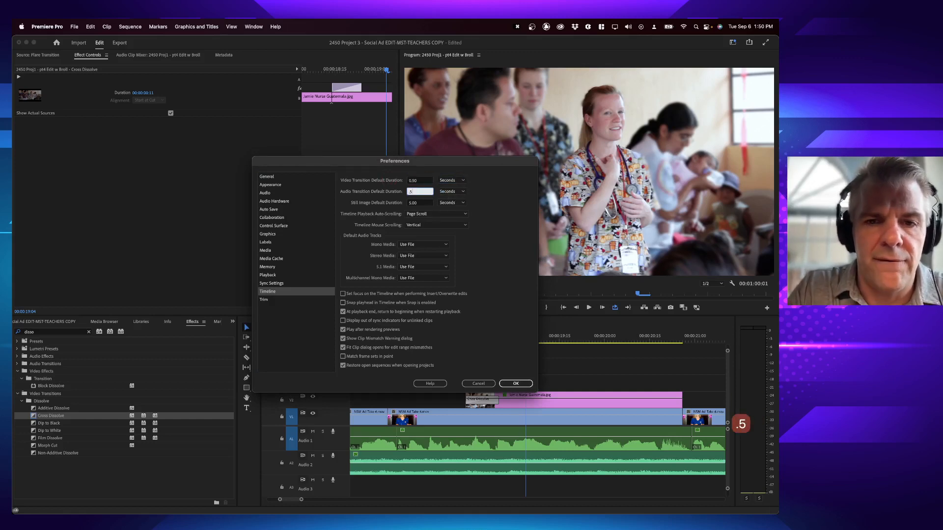
{"action": "type", "text": ".5"}
{"action": "key", "text": "Tab"}
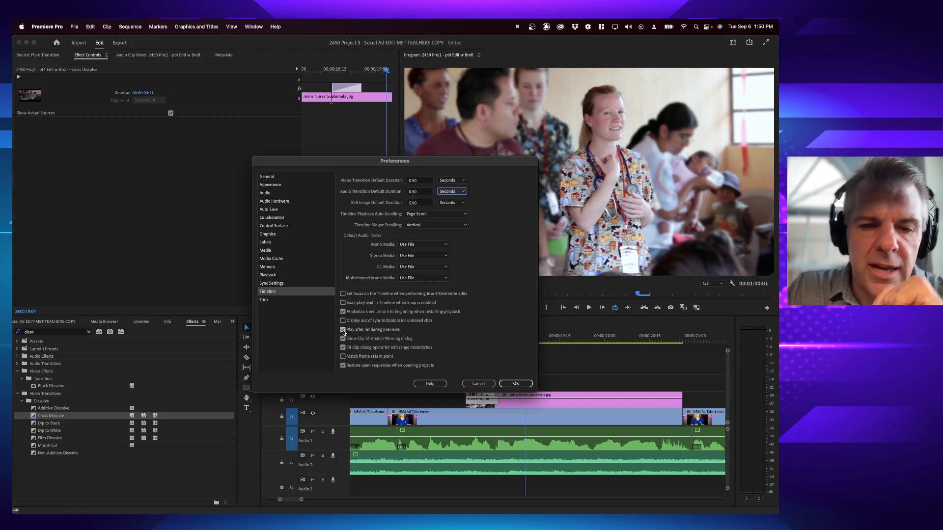
{"action": "left_click", "coordinate": [343, 331]}
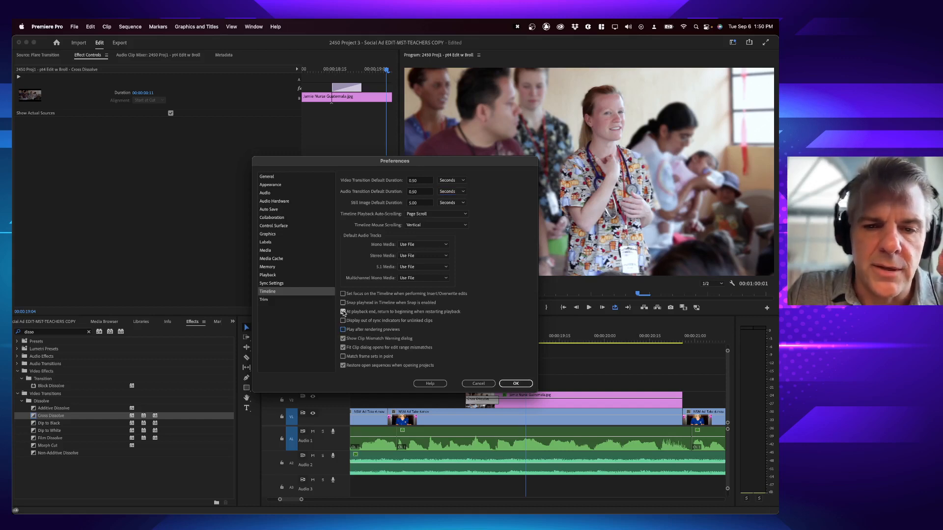
Turn off returning to the beginning when restarting playback at the end, and apply the Timeline preferences.
{"action": "left_click", "coordinate": [343, 312]}
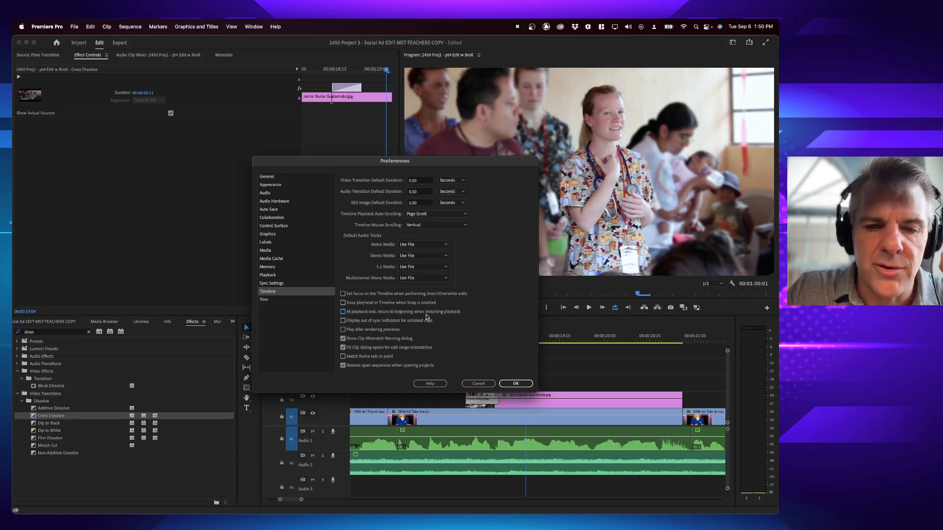
{"action": "key", "text": "Return"}
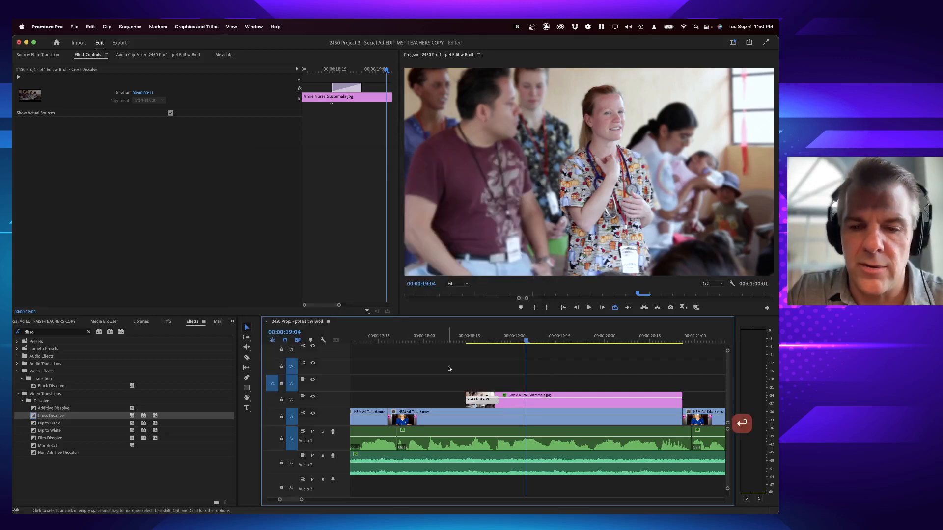
{"action": "left_click", "coordinate": [509, 400]}
{"action": "key", "text": "minus"}
{"action": "key", "text": "minus"}
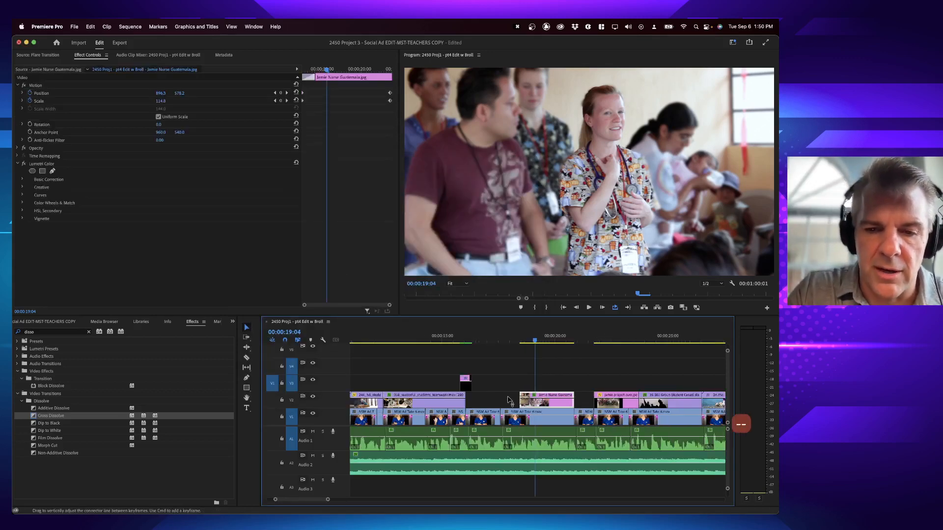
{"action": "left_click", "coordinate": [466, 387]}
{"action": "key", "text": "BackSpace"}
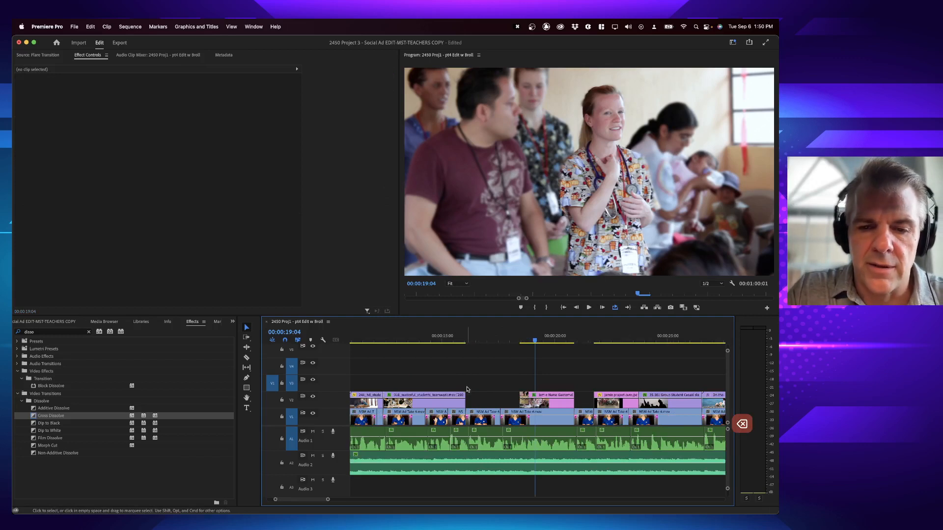
{"action": "key", "text": "super+z"}
Set the Flare Brightness of the Lens Flare Transition layer's middle keyframe to 234 %.
{"action": "left_click", "coordinate": [466, 341]}
{"action": "key", "text": "equal"}
{"action": "key", "text": "equal"}
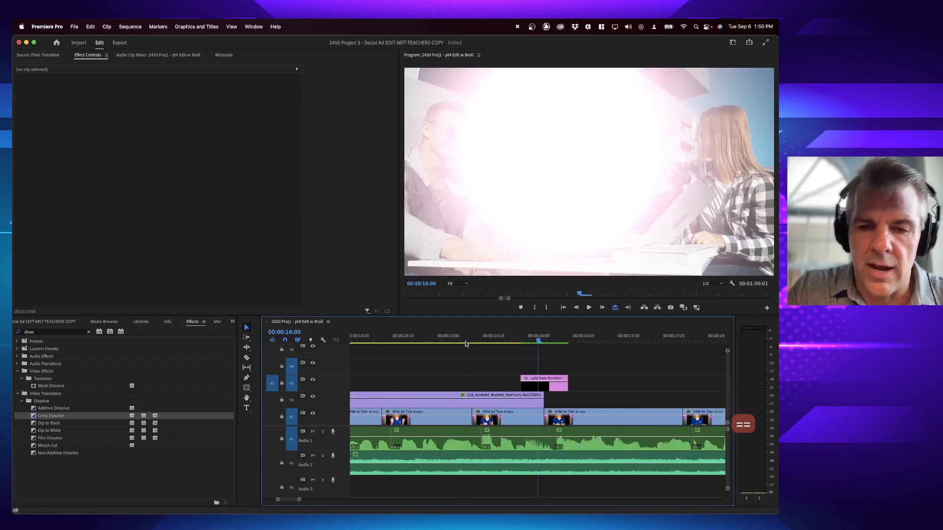
{"action": "left_click", "coordinate": [539, 386]}
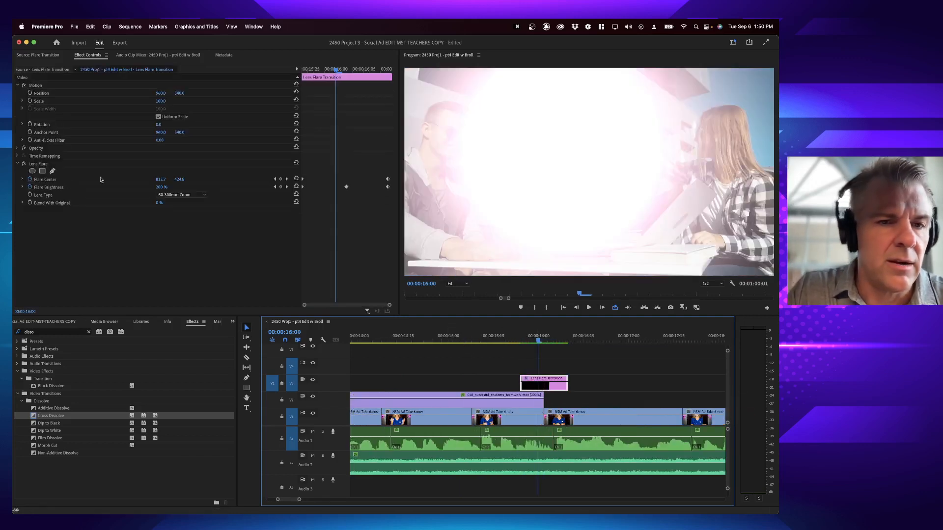
{"action": "left_click", "coordinate": [346, 187]}
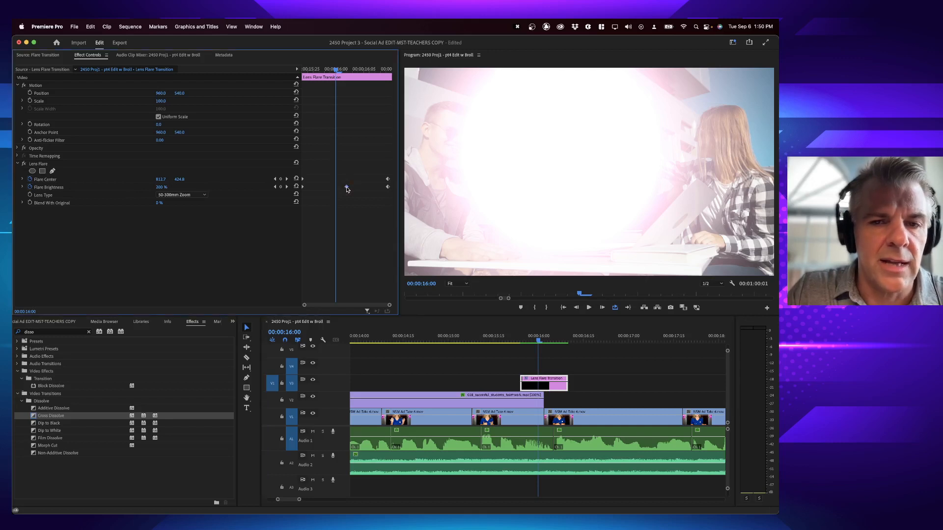
{"action": "left_click", "coordinate": [287, 187]}
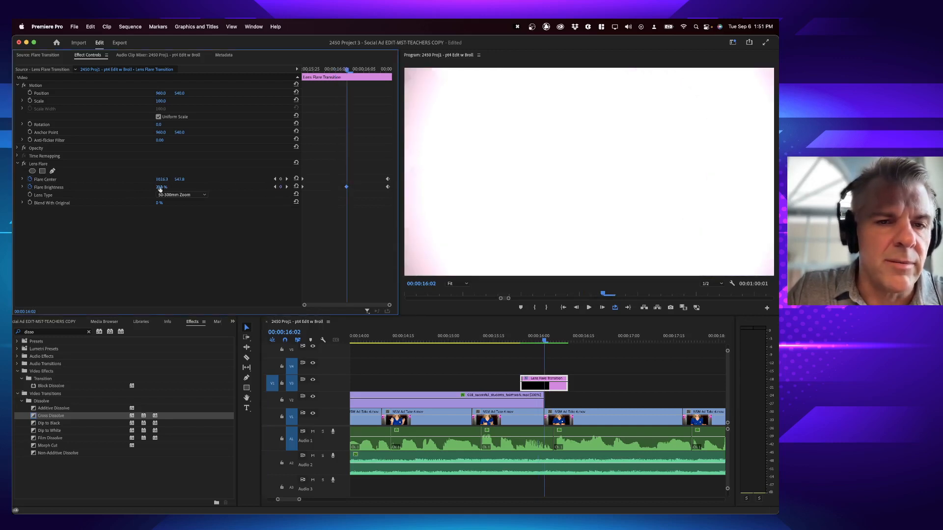
{"action": "left_click", "coordinate": [167, 186]}
{"action": "type", "text": "234"}
{"action": "key", "text": "Return"}
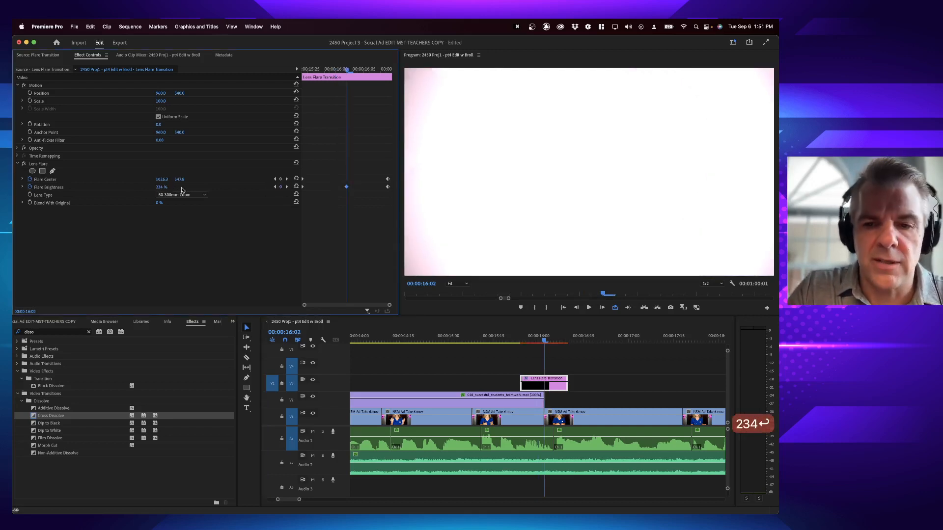
Render the preview of the Lens Flare Transition and play across it from 00:00:15:21.
{"action": "left_click", "coordinate": [530, 339]}
{"action": "left_click", "coordinate": [529, 339]}
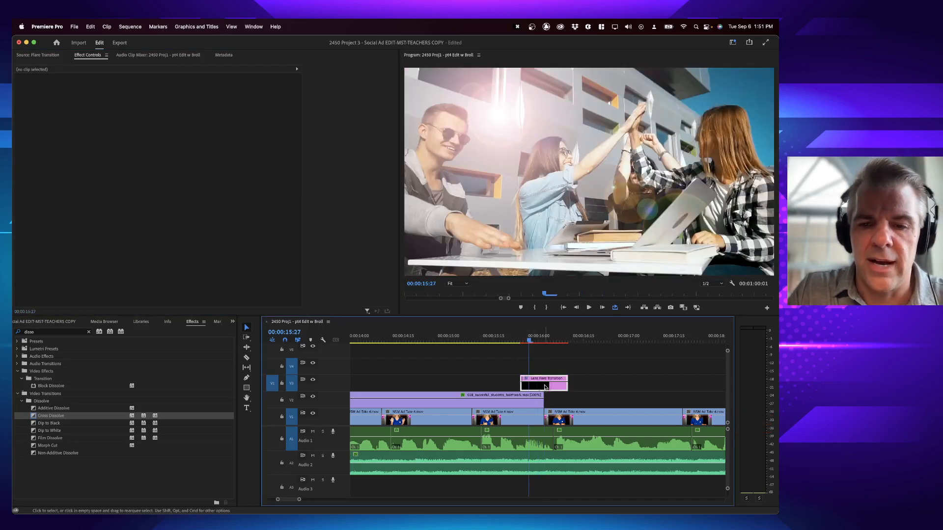
{"action": "left_click", "coordinate": [545, 387]}
{"action": "key", "text": "Return"}
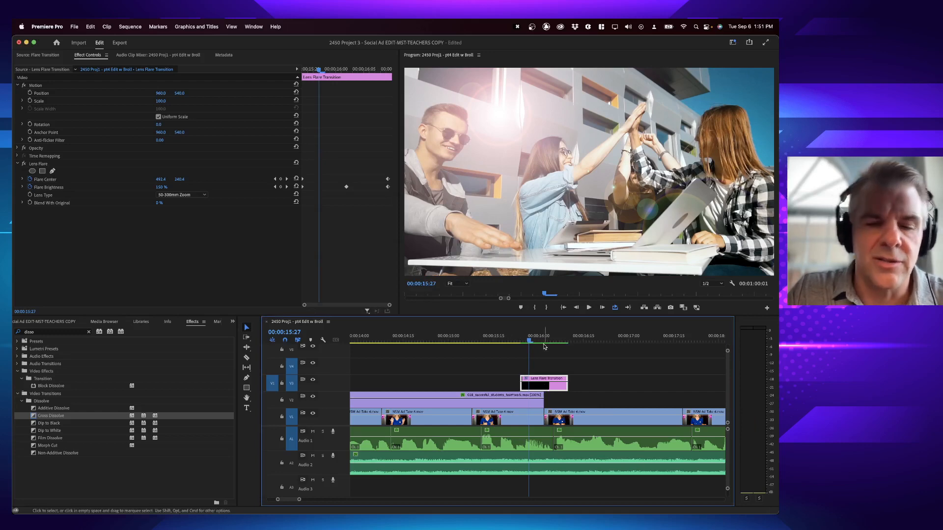
{"action": "left_click", "coordinate": [510, 338]}
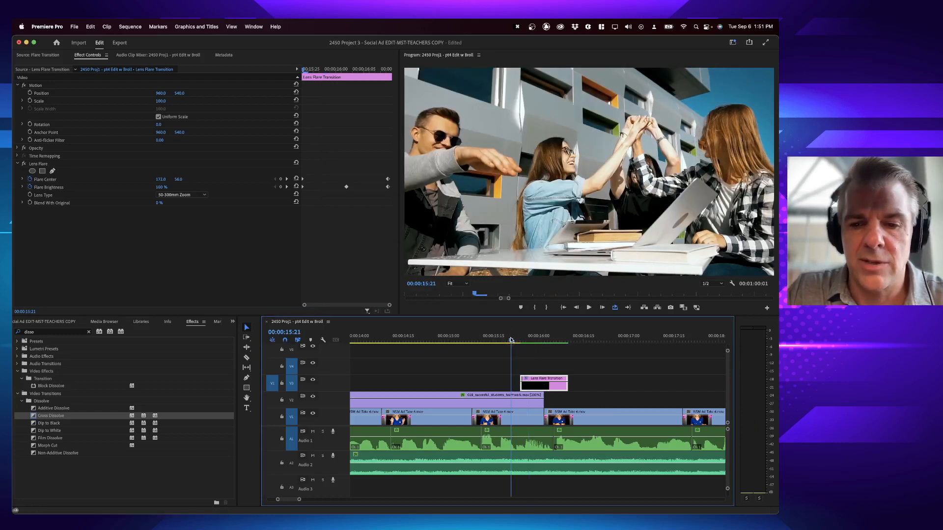
{"action": "key", "text": "space"}
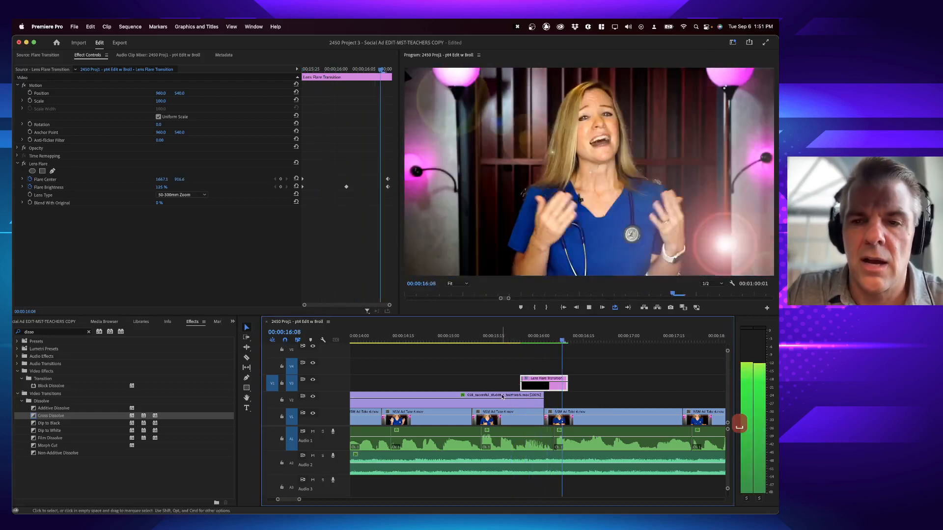
{"action": "key", "text": "space"}
Switch to Word to check the project instructions on transitions between A-roll and B-roll, and return to Premiere Pro.
{"action": "key", "text": "minus"}
{"action": "key", "text": "minus"}
{"action": "key", "text": "minus"}
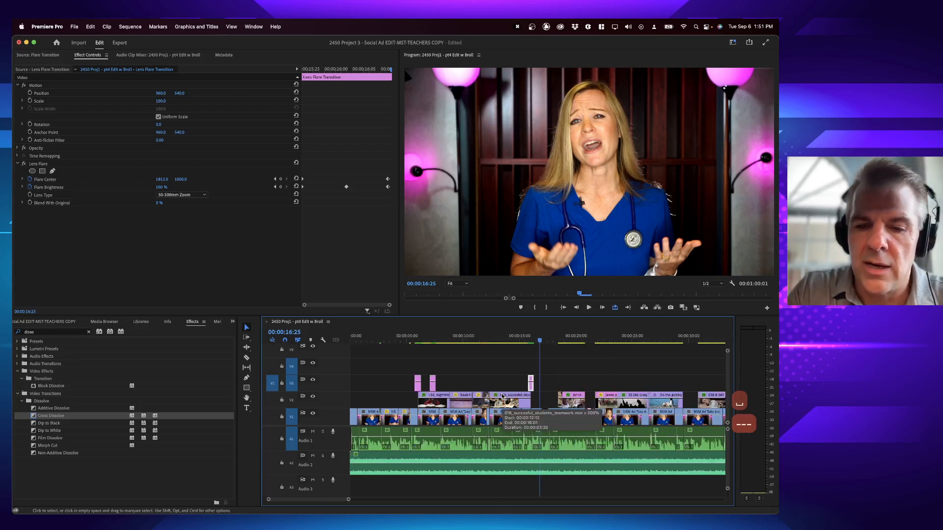
{"action": "key", "text": "super+Tab"}
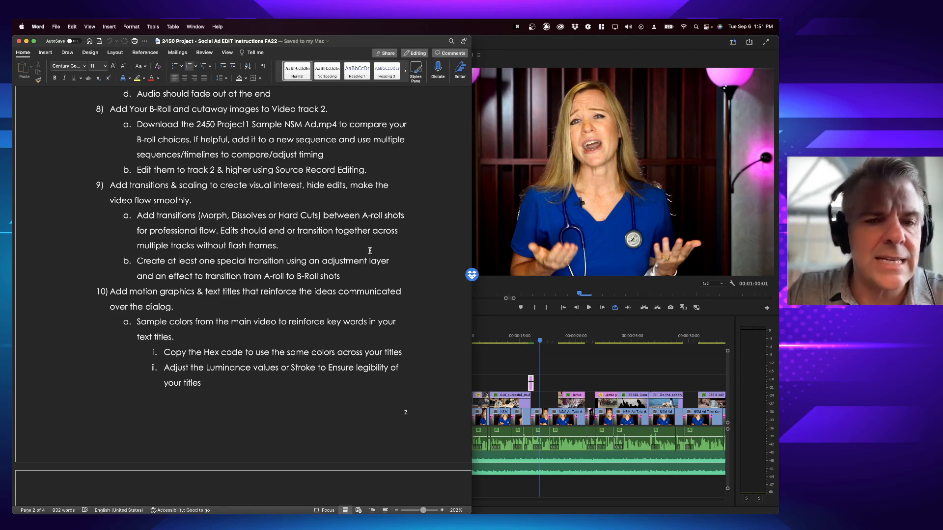
{"action": "key", "text": "super+Tab"}
Play twice across the end of the nurse image to check the hard cut back to the A-roll.
{"action": "left_click", "coordinate": [583, 343]}
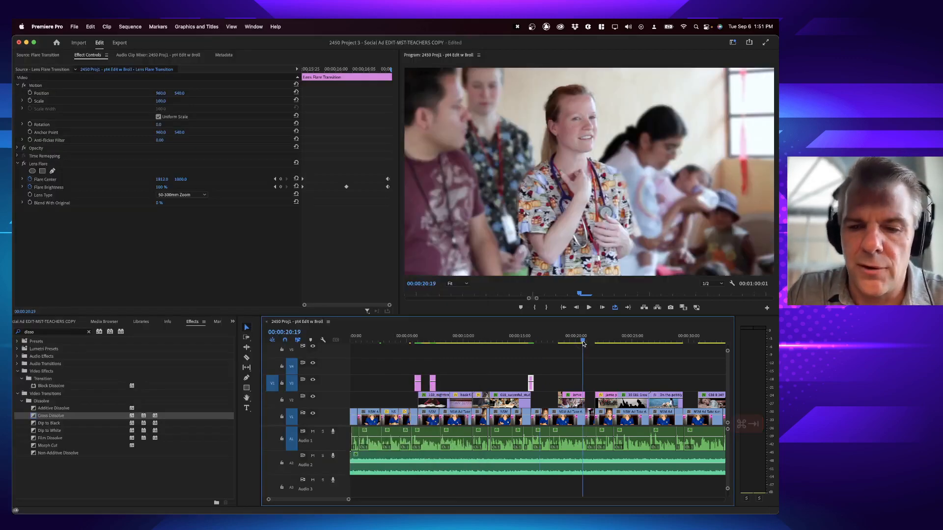
{"action": "key", "text": "equal"}
{"action": "key", "text": "equal"}
{"action": "key", "text": "equal"}
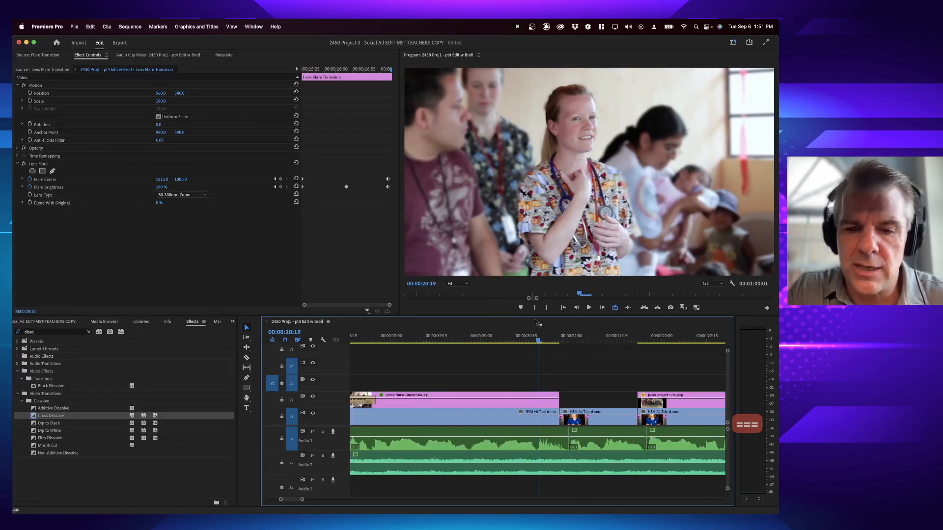
{"action": "left_click", "coordinate": [512, 341]}
{"action": "key", "text": "space"}
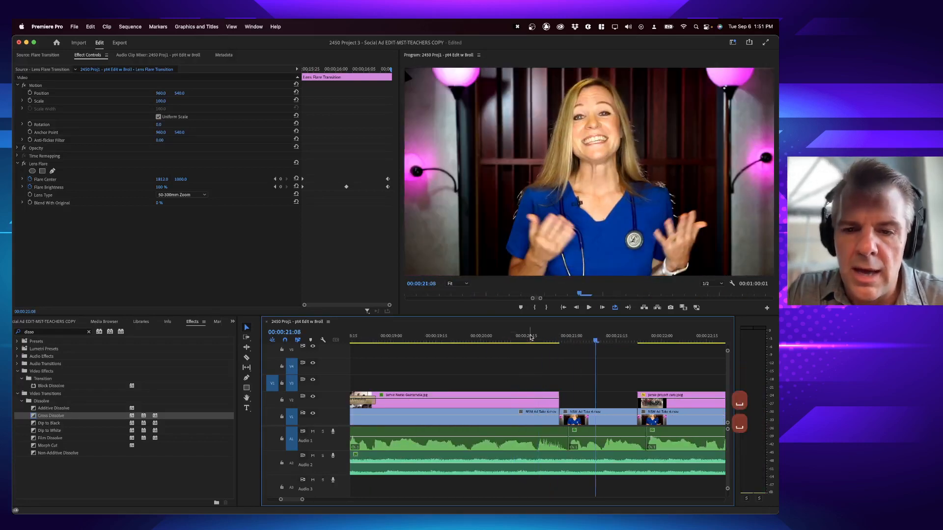
{"action": "left_click", "coordinate": [529, 338]}
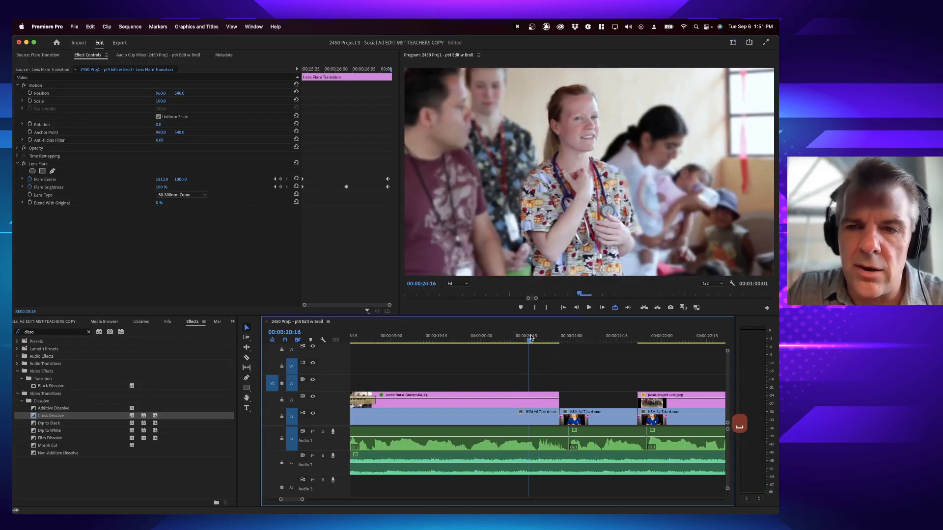
{"action": "key", "text": "space"}
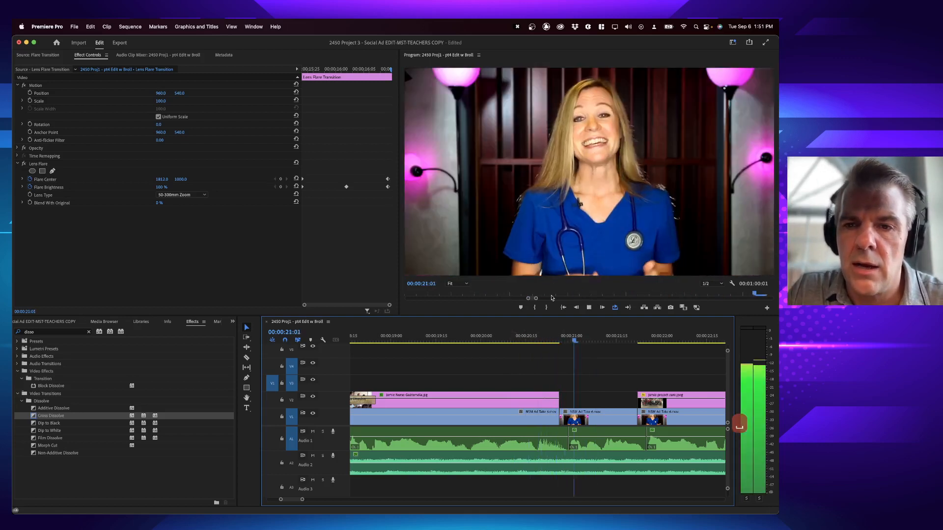
{"action": "key", "text": "space"}
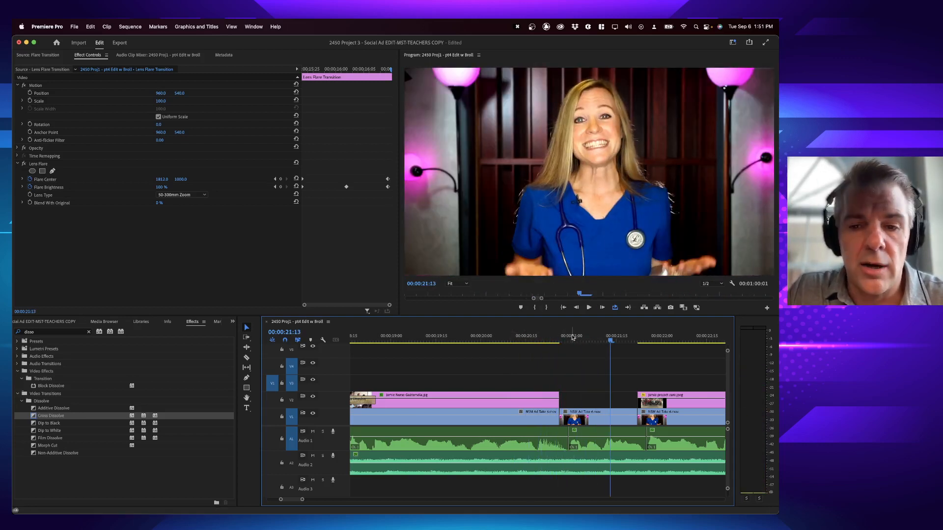
Apply the default Cross Dissolve to the end of the nurse image and to the A-roll cut directly beneath it.
{"action": "scroll", "coordinate": [569, 386], "scroll_direction": "right", "scroll_amount": 3}
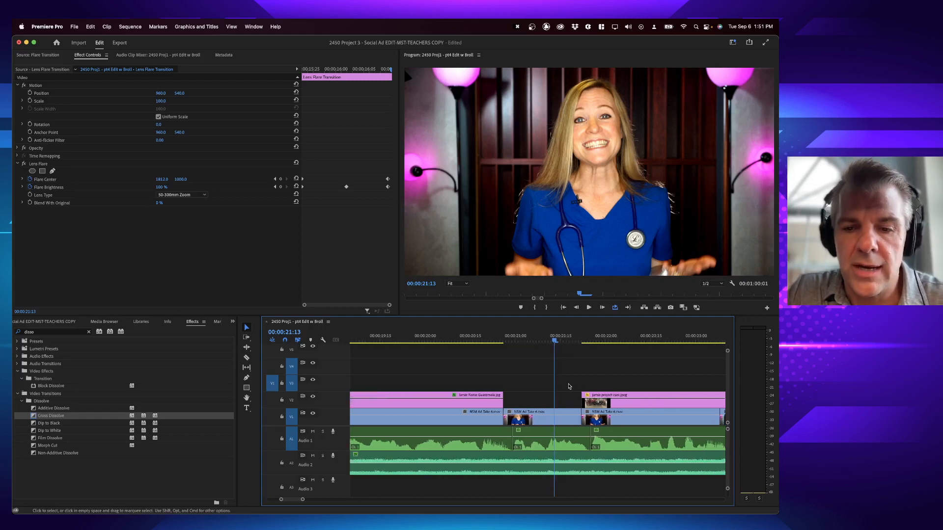
{"action": "left_click", "coordinate": [502, 402]}
{"action": "key", "text": "super+d"}
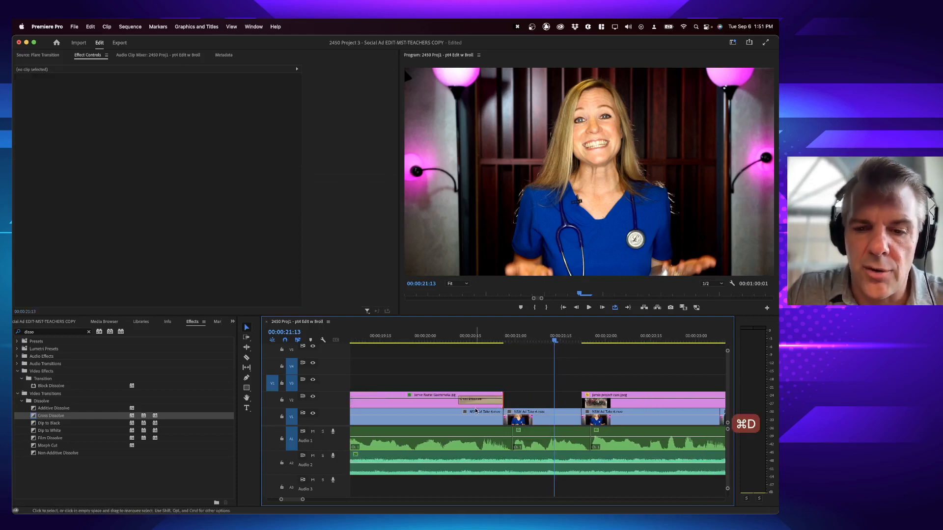
{"action": "left_click", "coordinate": [503, 416]}
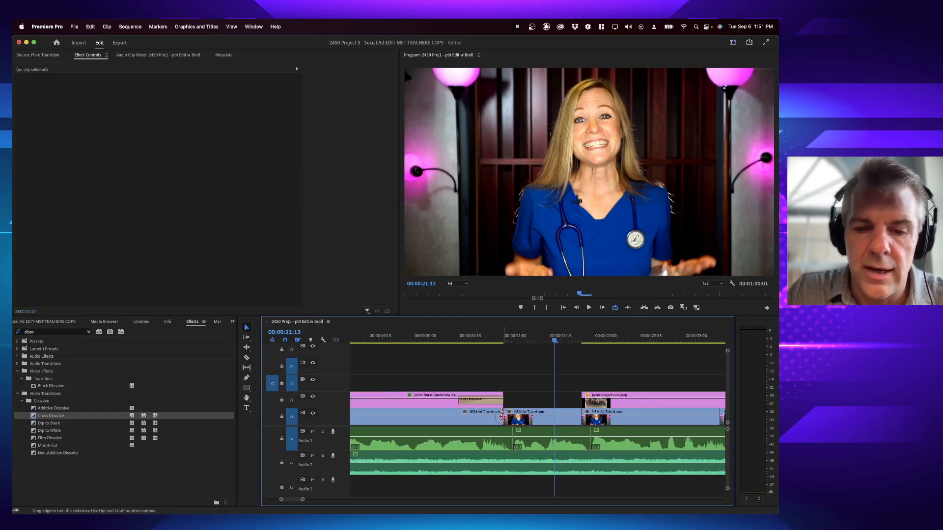
{"action": "key", "text": "super+d"}
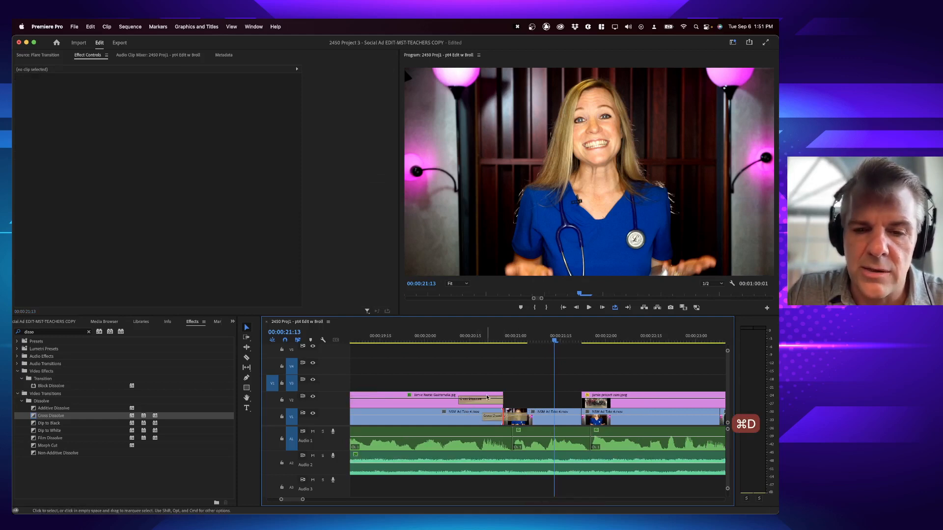
Play and step through the two overlapping Cross Dissolves at the end of the nurse image to compare their timing.
{"action": "left_click", "coordinate": [487, 406]}
{"action": "left_click", "coordinate": [493, 417]}
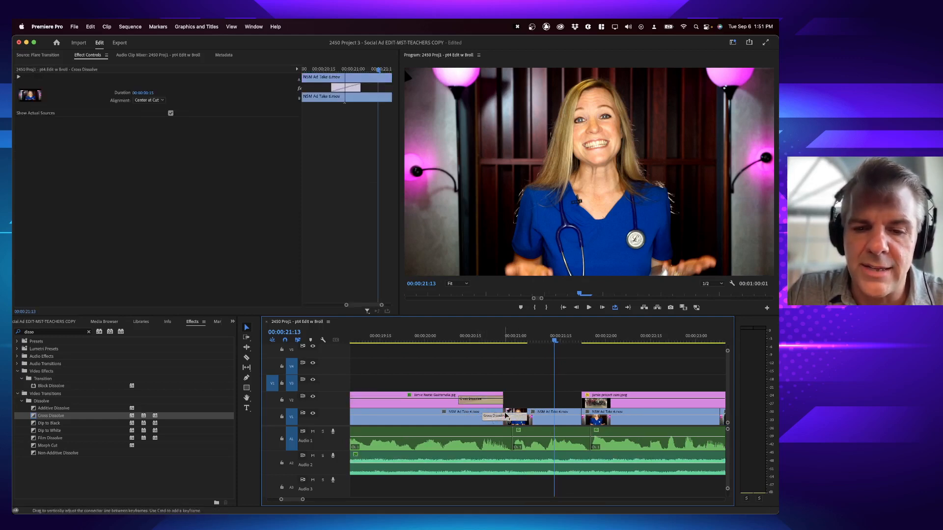
{"action": "left_click", "coordinate": [447, 339]}
{"action": "key", "text": "space"}
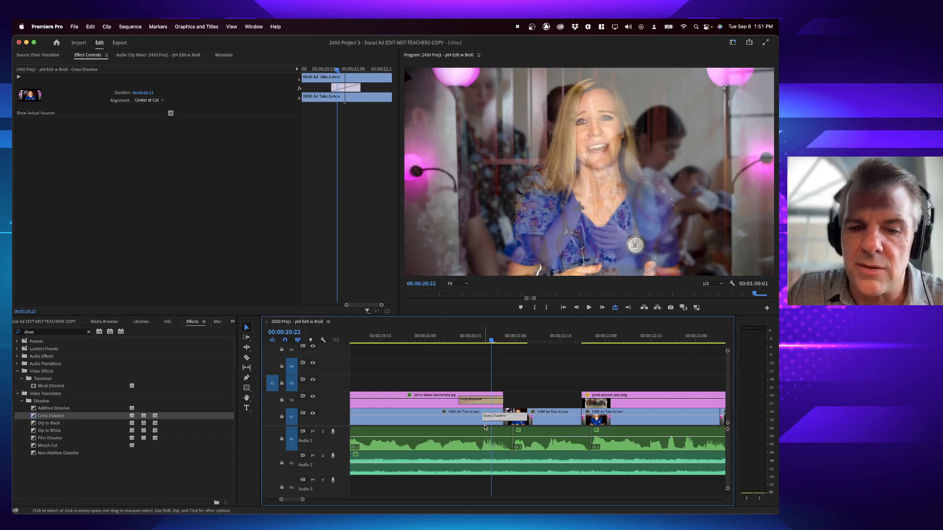
{"action": "left_click", "coordinate": [536, 422]}
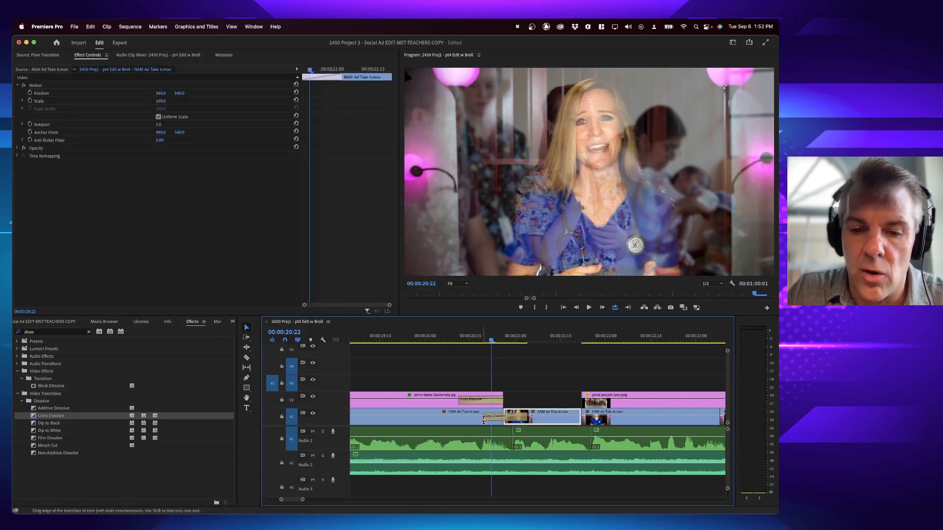
{"action": "key", "text": "space"}
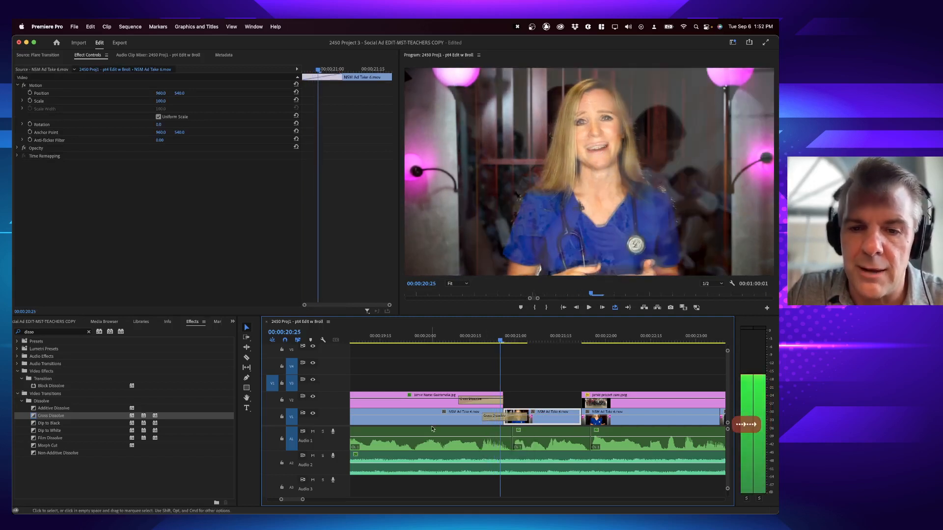
{"action": "left_click", "coordinate": [523, 421]}
{"action": "left_click", "coordinate": [523, 420]}
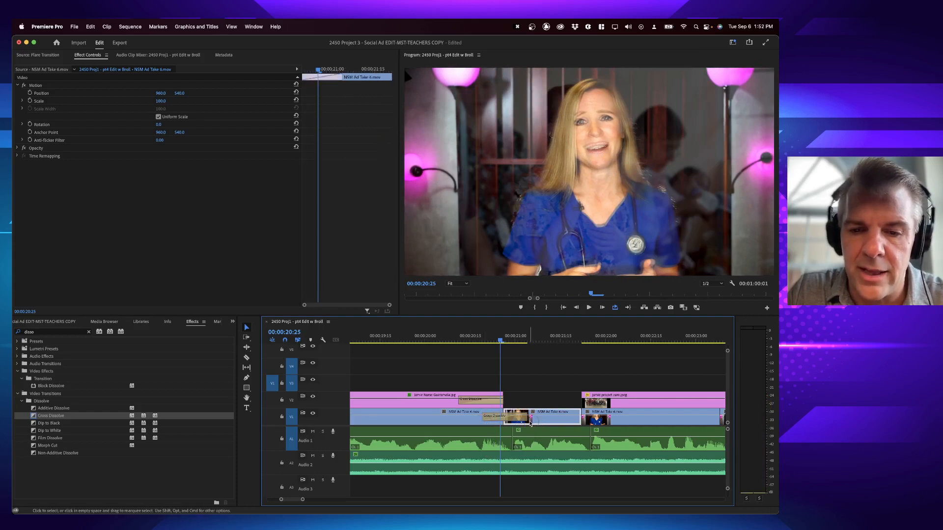
{"action": "key", "text": "space"}
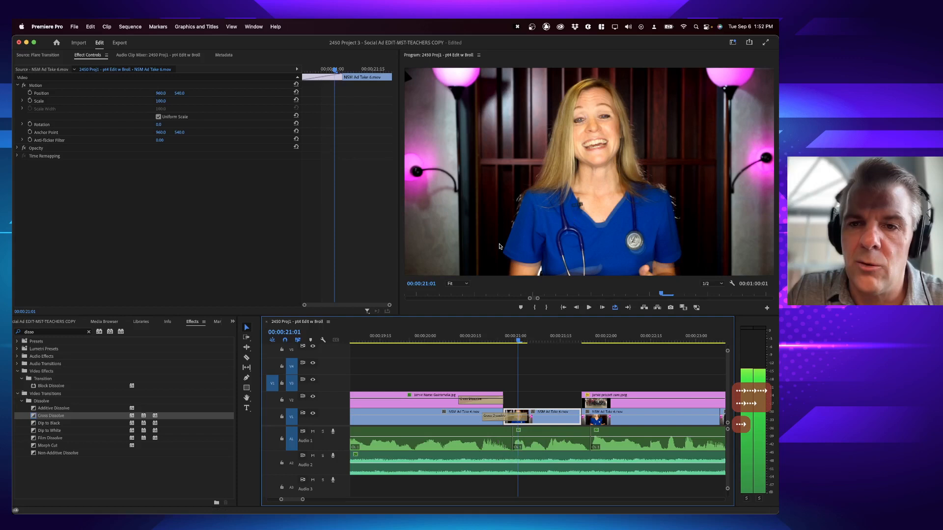
Shorten the A-roll Cross Dissolve to 00:00:00:07 and extend the nurse image so that both dissolves end together.
{"action": "left_click", "coordinate": [501, 420]}
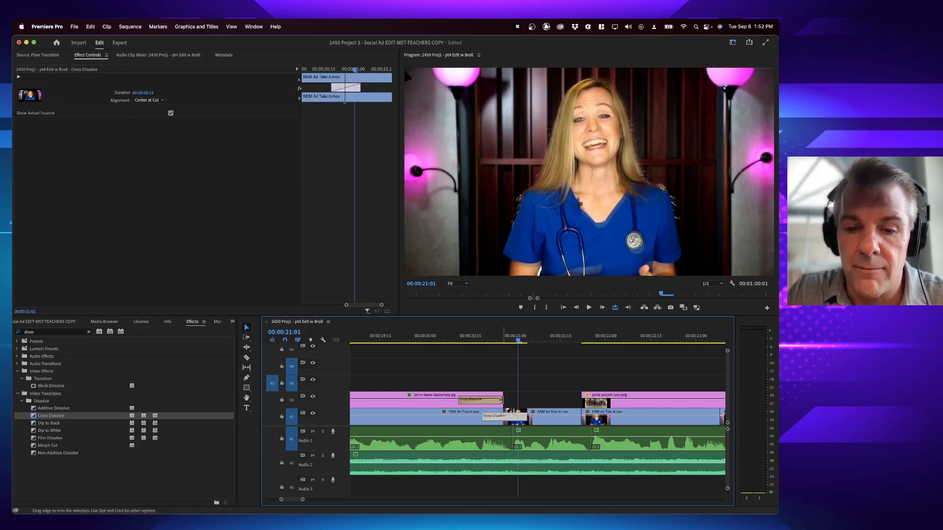
{"action": "left_click_drag", "start_coordinate": [499, 400], "coordinate": [471, 401]}
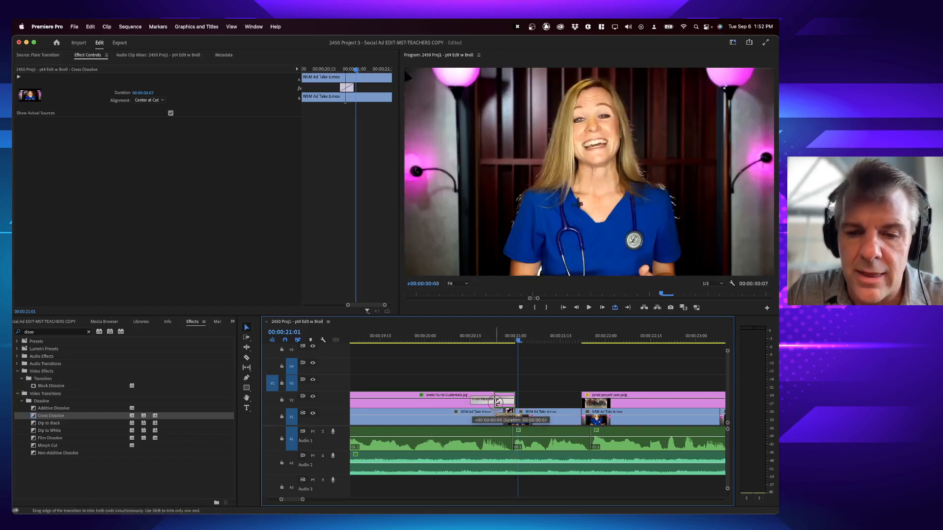
Play from 00:00:20:08 across the aligned dissolves at the end of the nurse image.
{"action": "left_click", "coordinate": [449, 337]}
{"action": "left_click", "coordinate": [444, 354]}
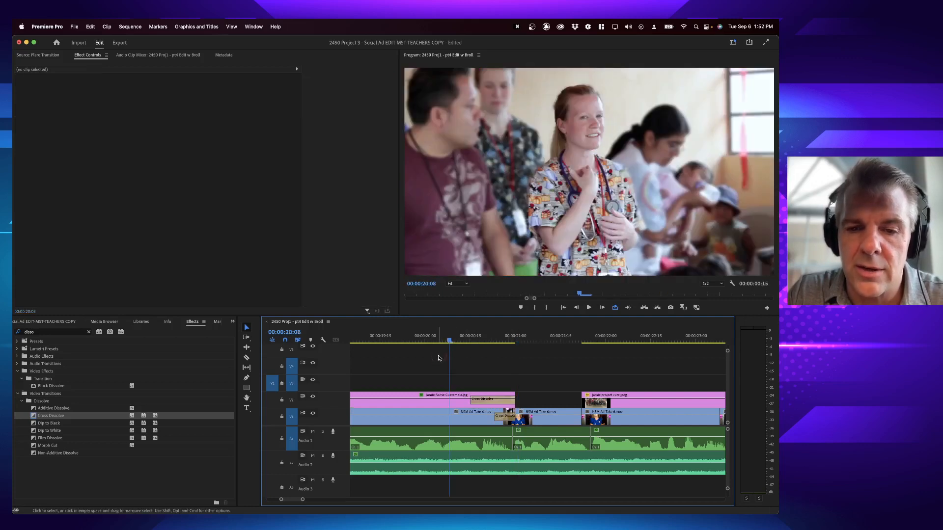
{"action": "key", "text": "space"}
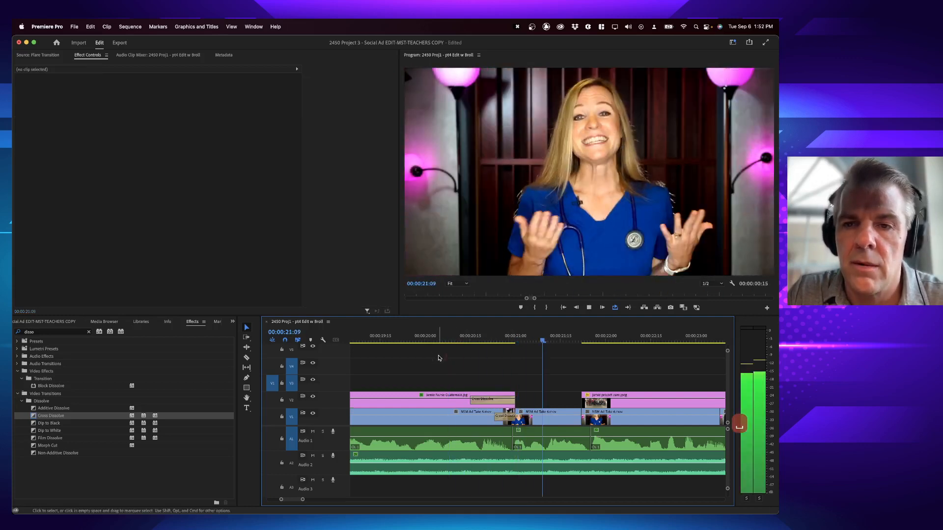
Compare the A-roll and nurse-image Cross Dissolve settings and play across both transitions.
{"action": "key", "text": "space"}
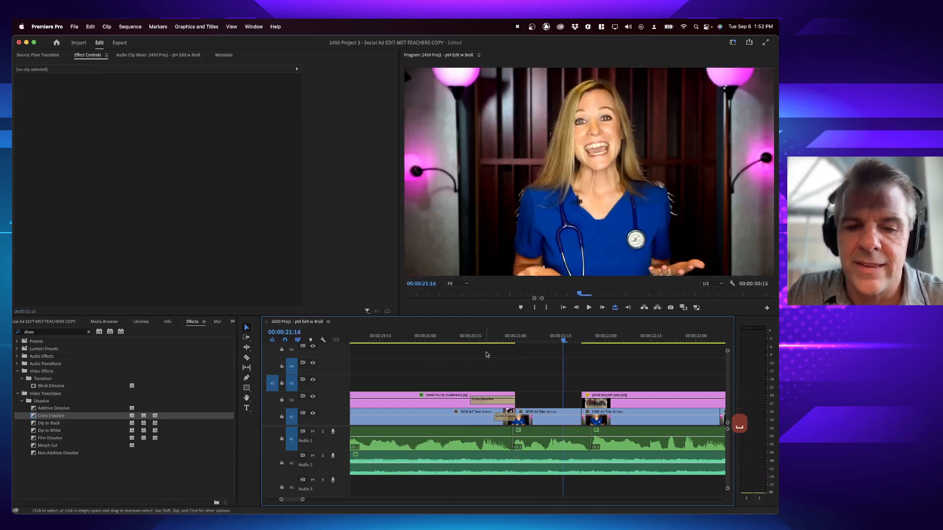
{"action": "left_click", "coordinate": [505, 421]}
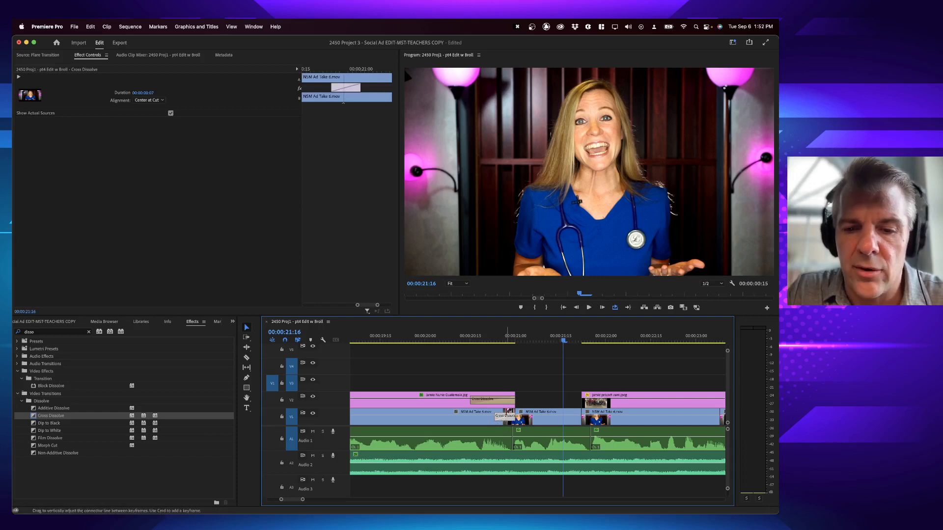
{"action": "left_click", "coordinate": [488, 403]}
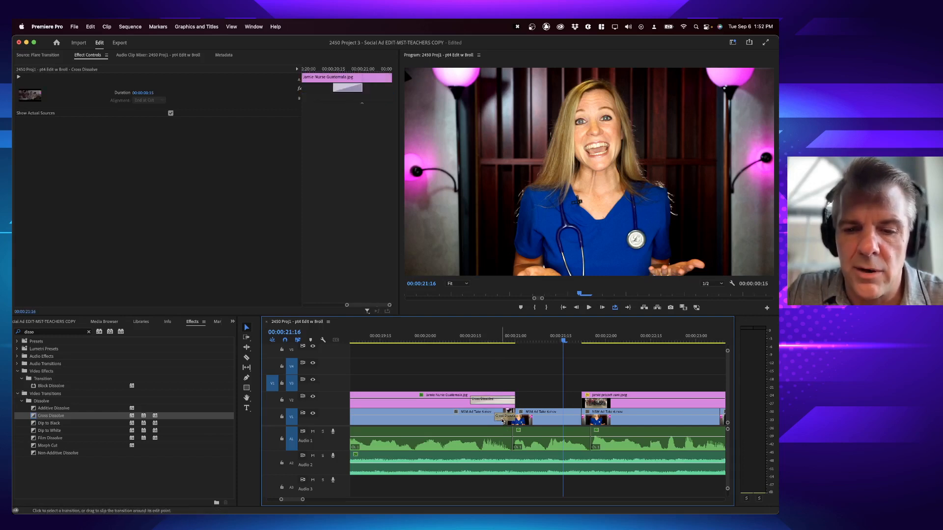
{"action": "left_click", "coordinate": [503, 422]}
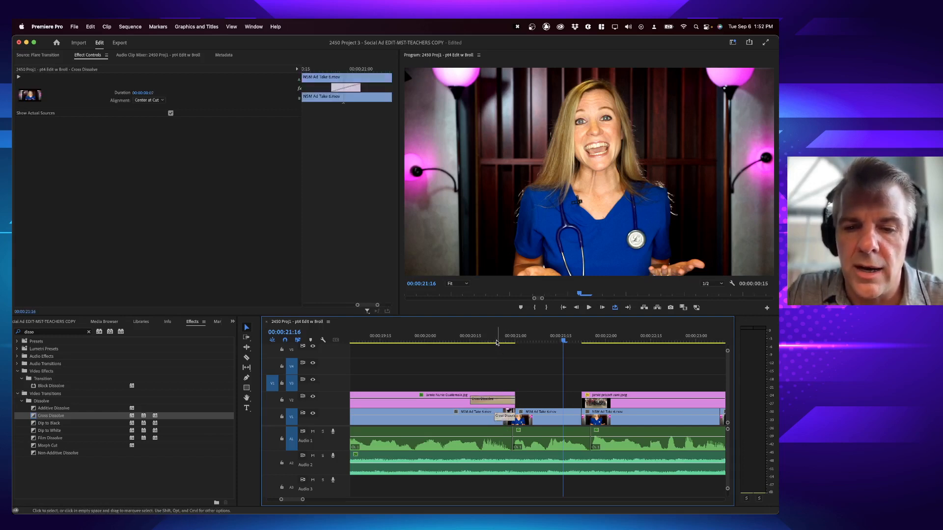
{"action": "left_click", "coordinate": [496, 342]}
{"action": "key", "text": "space"}
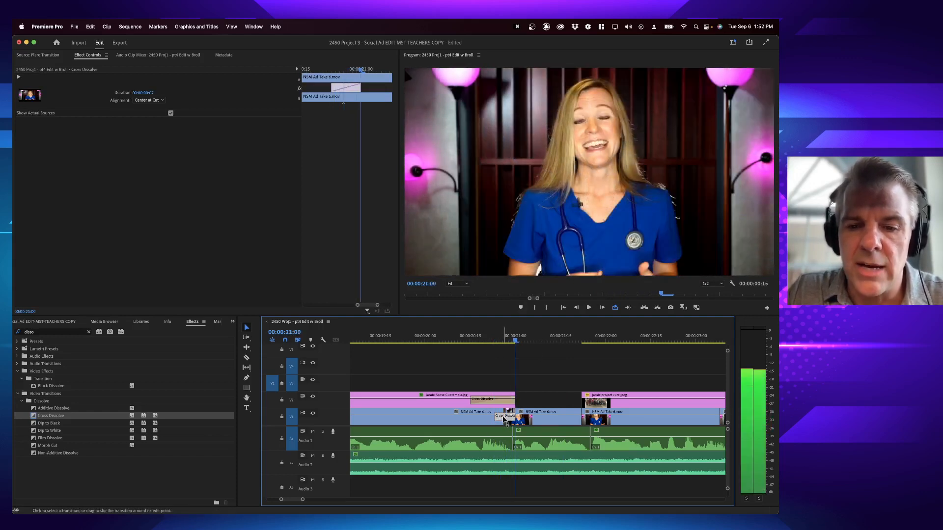
Delete the Cross Dissolve on the A-roll cut and the one at the end of the nurse image.
{"action": "left_click", "coordinate": [505, 420]}
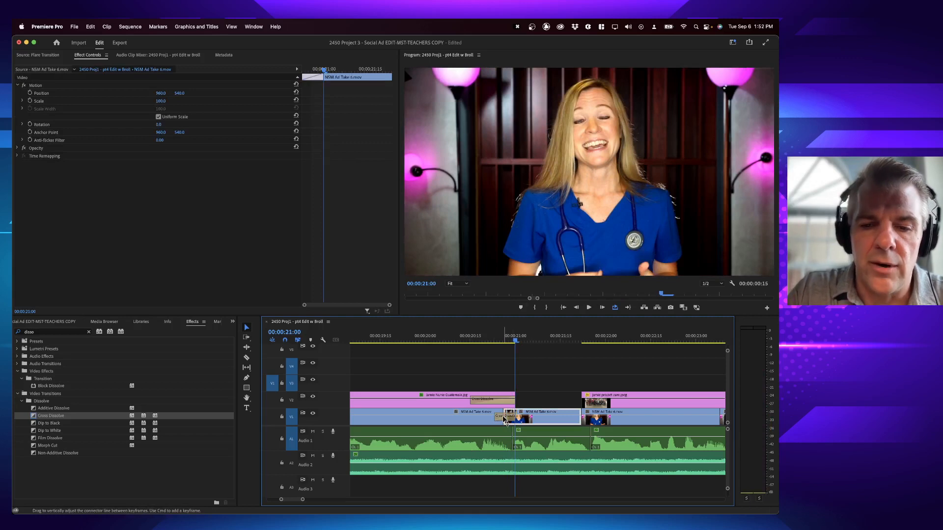
{"action": "left_click", "coordinate": [505, 420]}
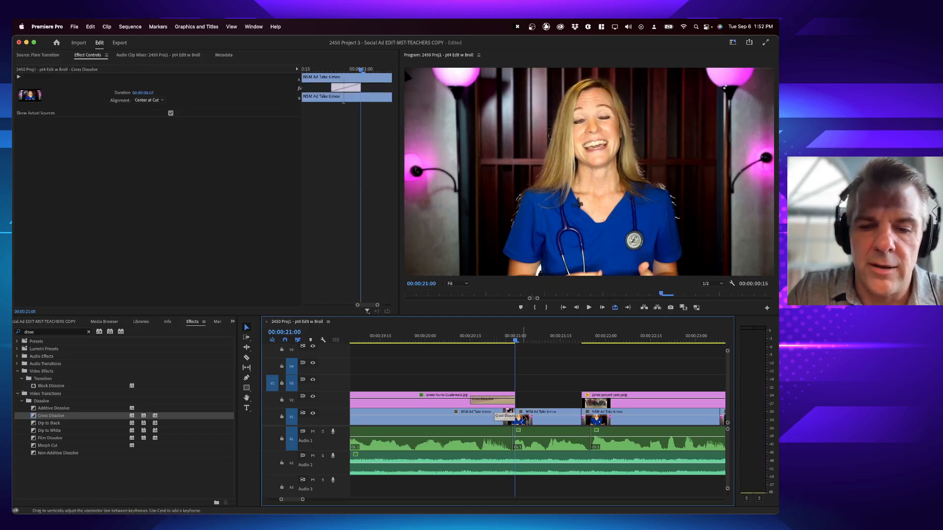
{"action": "key", "text": "BackSpace"}
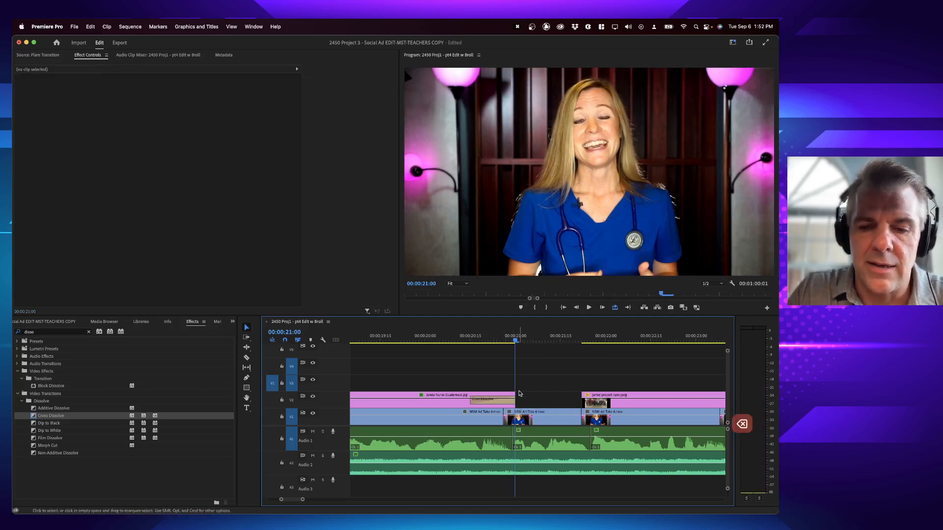
{"action": "left_click", "coordinate": [509, 402]}
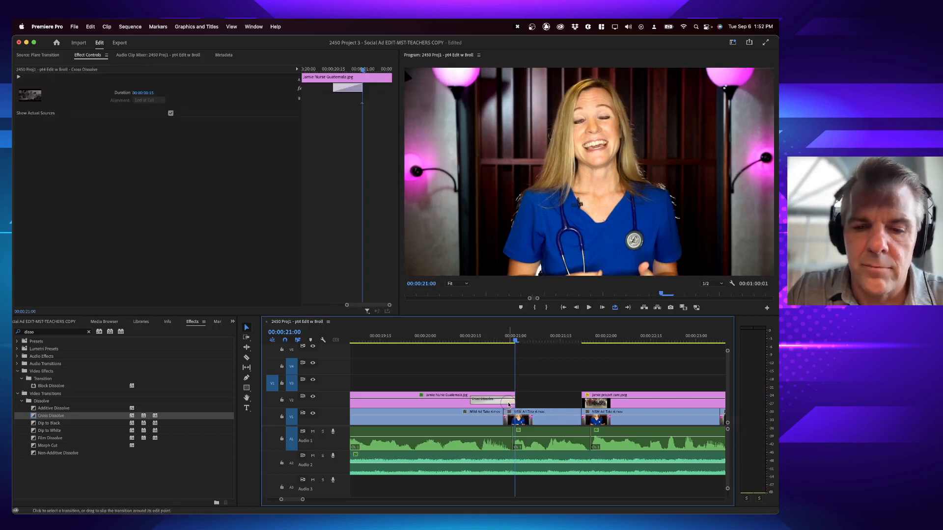
{"action": "key", "text": "BackSpace"}
Extend the nurse image's end slightly and add a default Cross Dissolve there, shortened to 00:00:00:05 so it starts at the A-roll cut.
{"action": "mouse_move", "coordinate": [511, 404]}
{"action": "left_mouse_down"}
{"action": "mouse_move", "coordinate": [501, 403]}
{"action": "mouse_move", "coordinate": [516, 403]}
{"action": "left_mouse_up"}
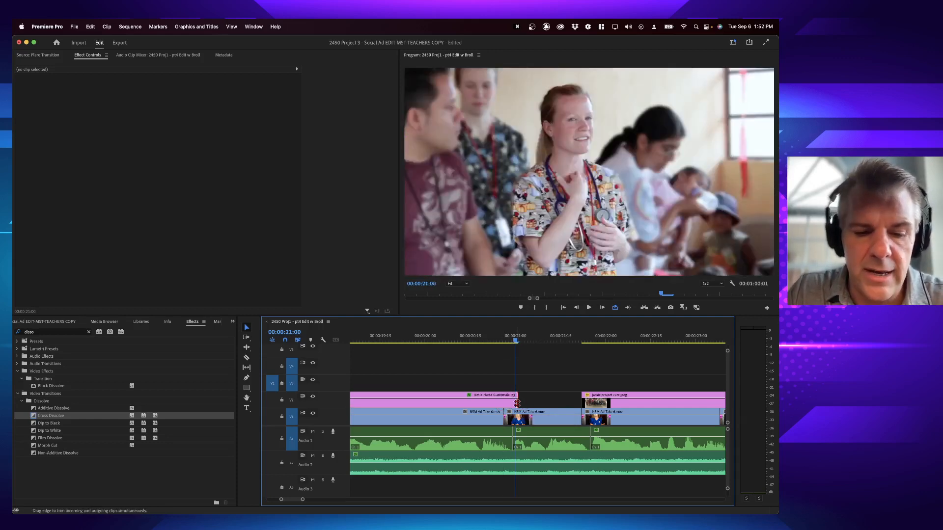
{"action": "key", "text": "super+d"}
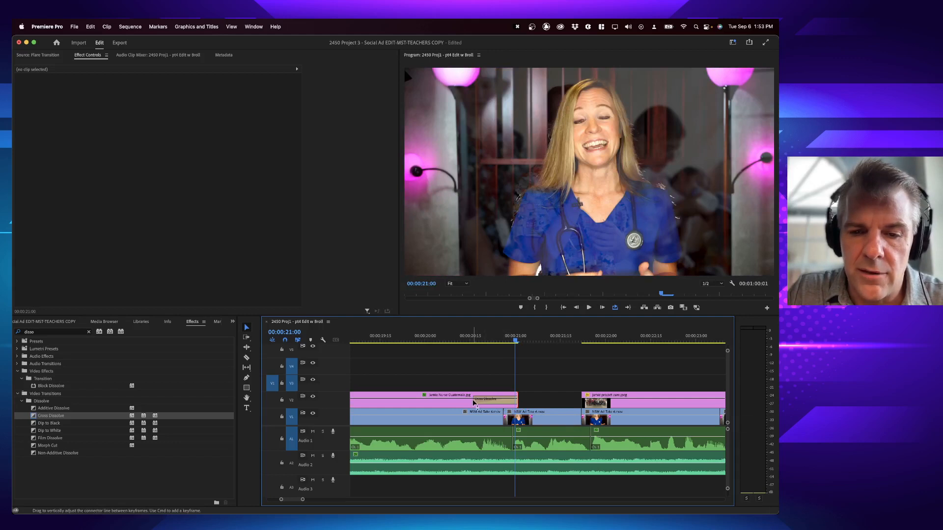
{"action": "left_click", "coordinate": [474, 402]}
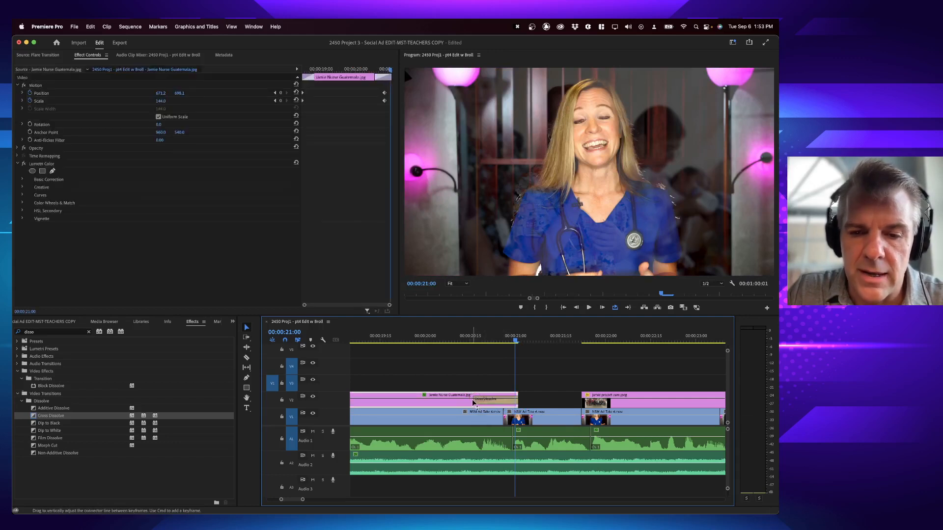
{"action": "left_click_drag", "start_coordinate": [475, 402], "coordinate": [504, 402]}
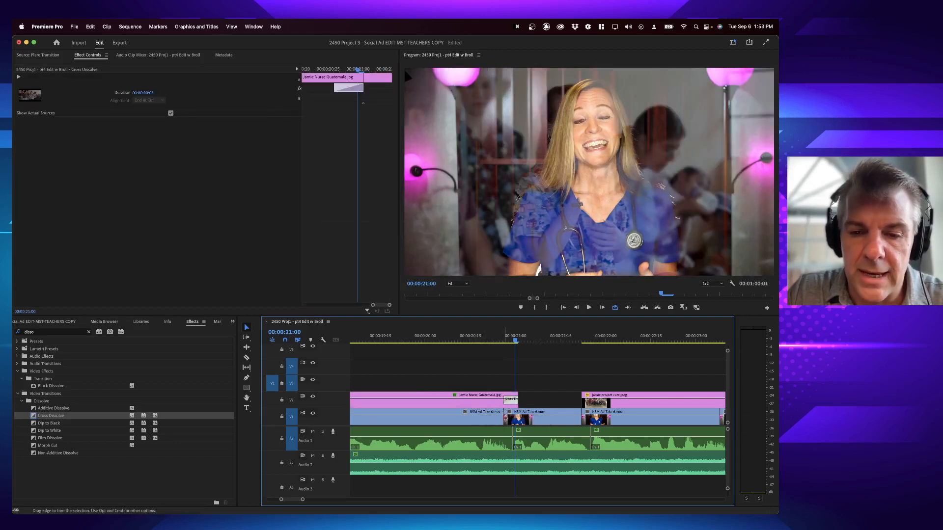
Play across the shortened Cross Dissolve from the nurse image to the A-roll to check its timing.
{"action": "left_click", "coordinate": [510, 424]}
{"action": "left_click", "coordinate": [497, 340]}
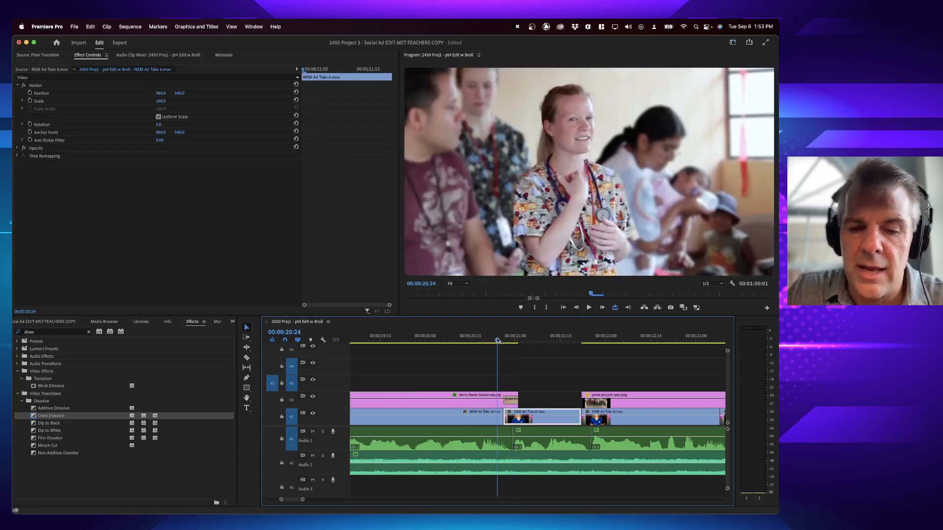
{"action": "key", "text": "space"}
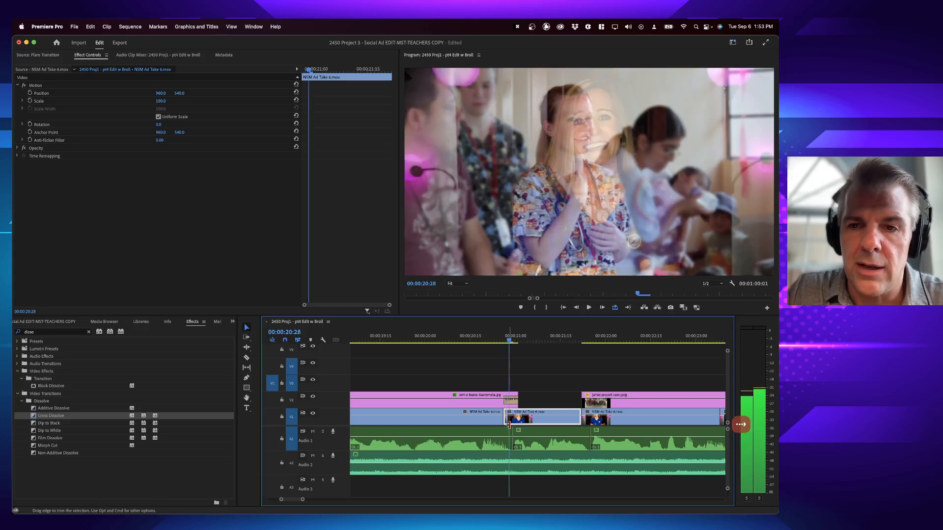
{"action": "key", "text": "space"}
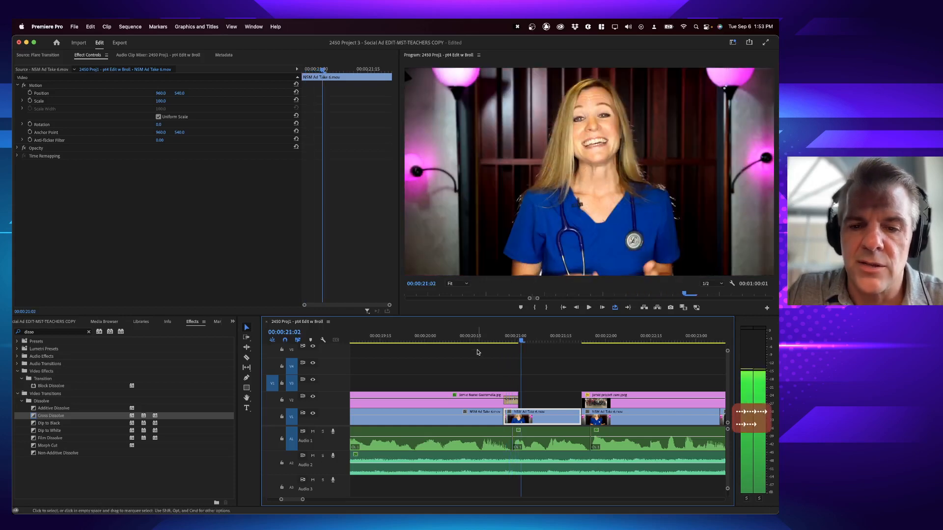
{"action": "left_click", "coordinate": [441, 336]}
{"action": "key", "text": "space"}
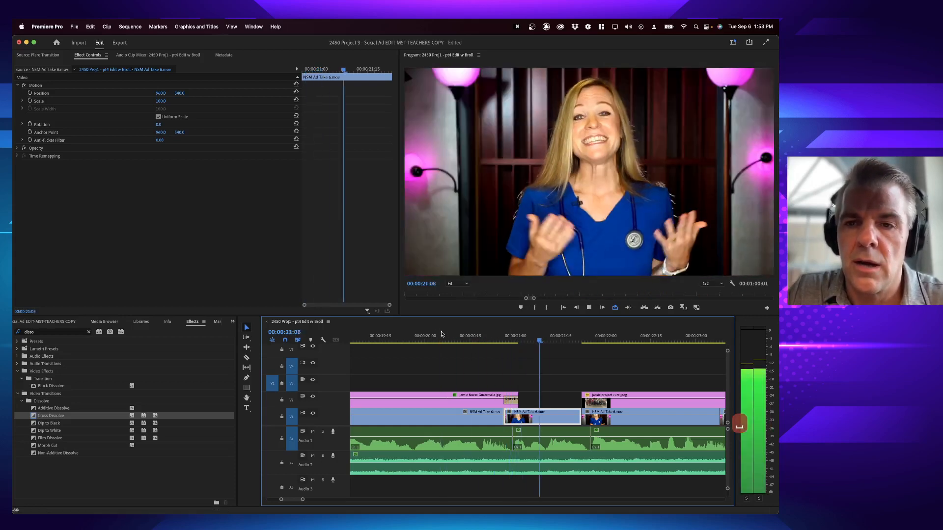
{"action": "left_click", "coordinate": [506, 336]}
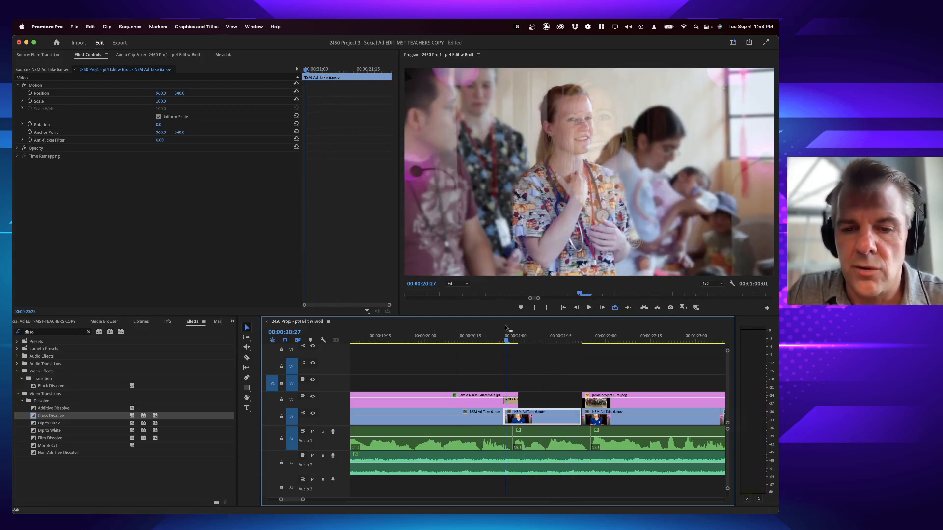
Try a 00:00:00:07 Cross Dissolve on the A-roll cut beneath the nurse image and remove it.
{"action": "left_click", "coordinate": [515, 399]}
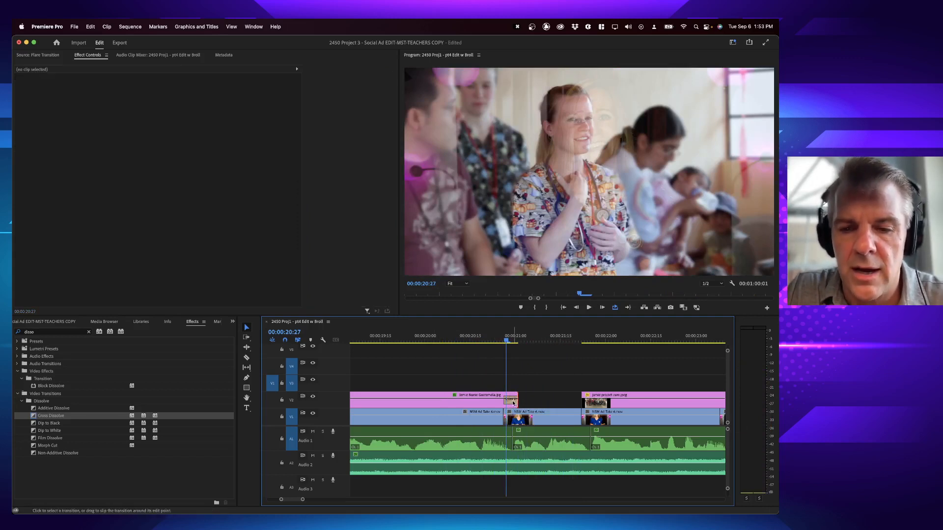
{"action": "left_click", "coordinate": [512, 402]}
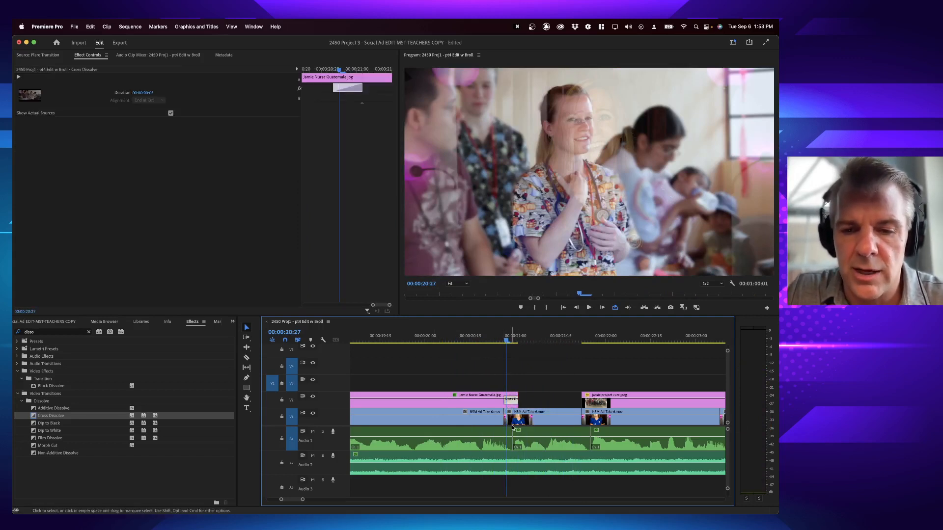
{"action": "left_click", "coordinate": [512, 421]}
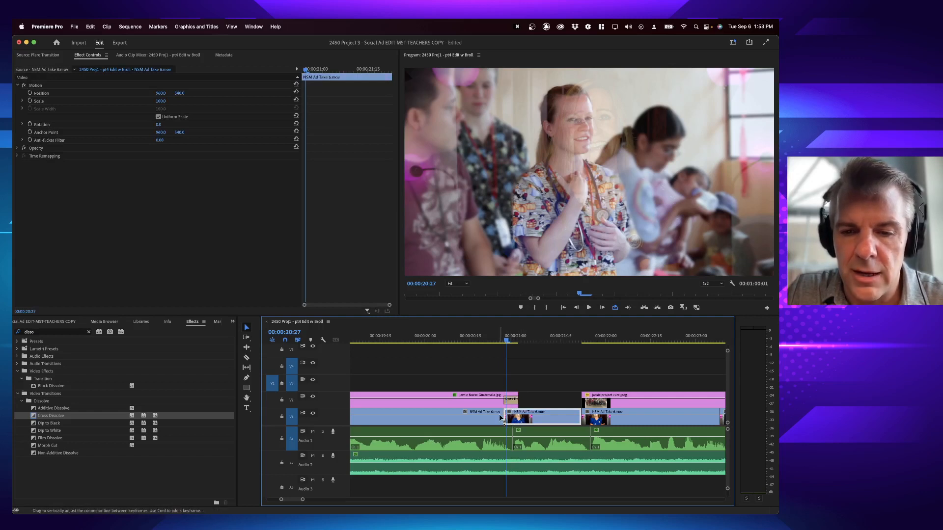
{"action": "left_click", "coordinate": [502, 418]}
{"action": "key", "text": "super+d"}
{"action": "key", "text": "super+d"}
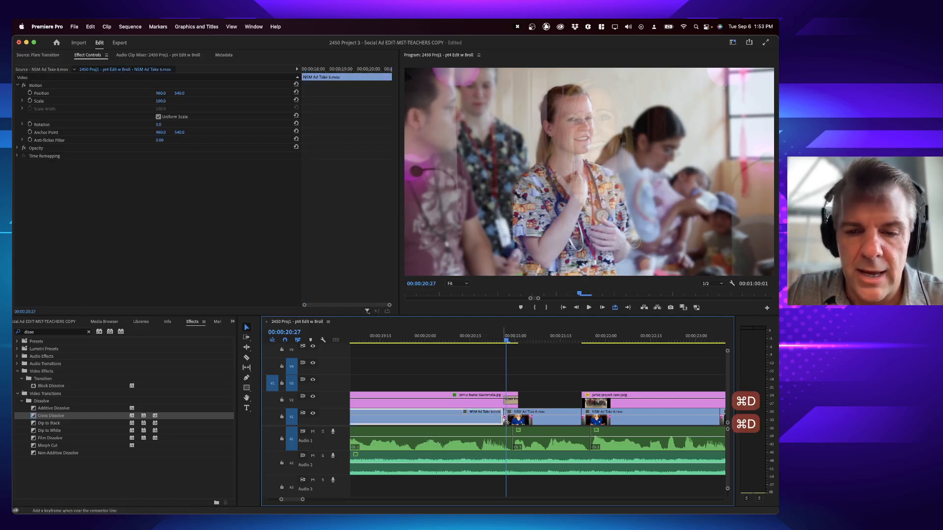
{"action": "left_click", "coordinate": [504, 417]}
{"action": "key", "text": "super+d"}
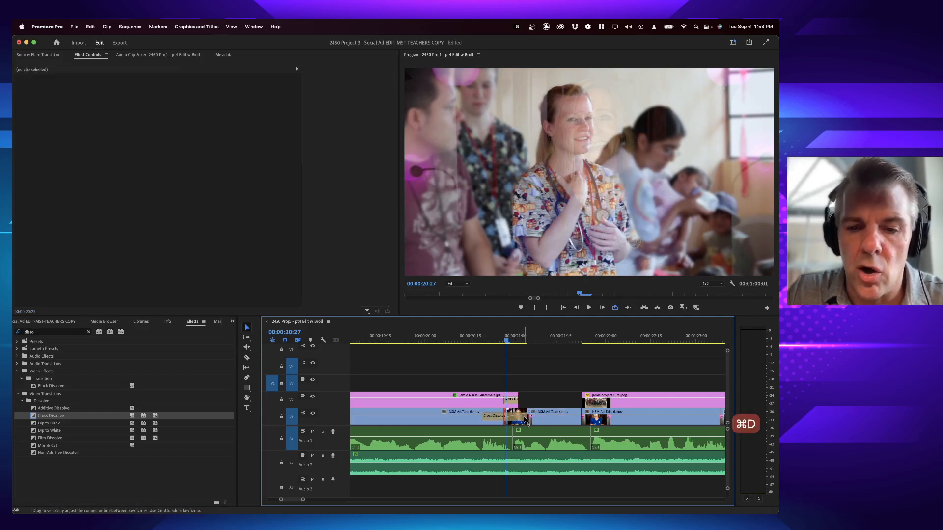
{"action": "left_click", "coordinate": [510, 417]}
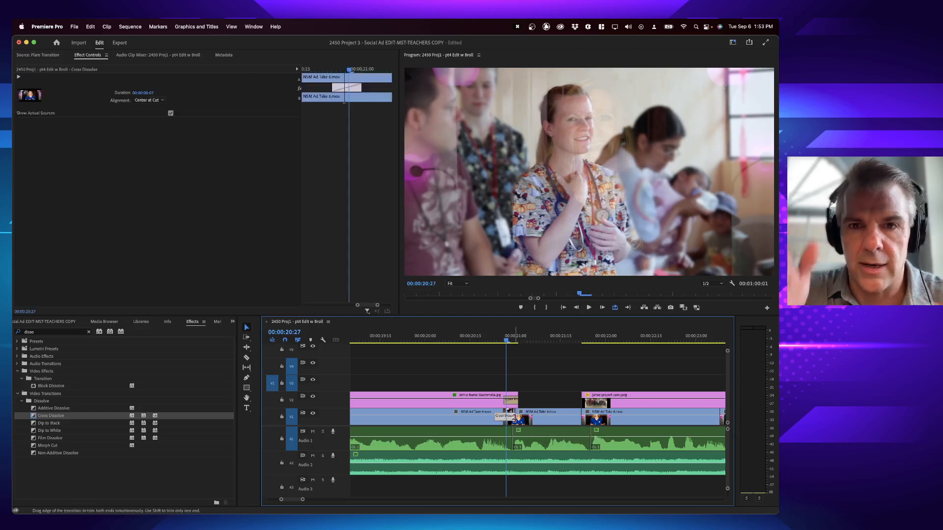
{"action": "key", "text": "BackSpace"}
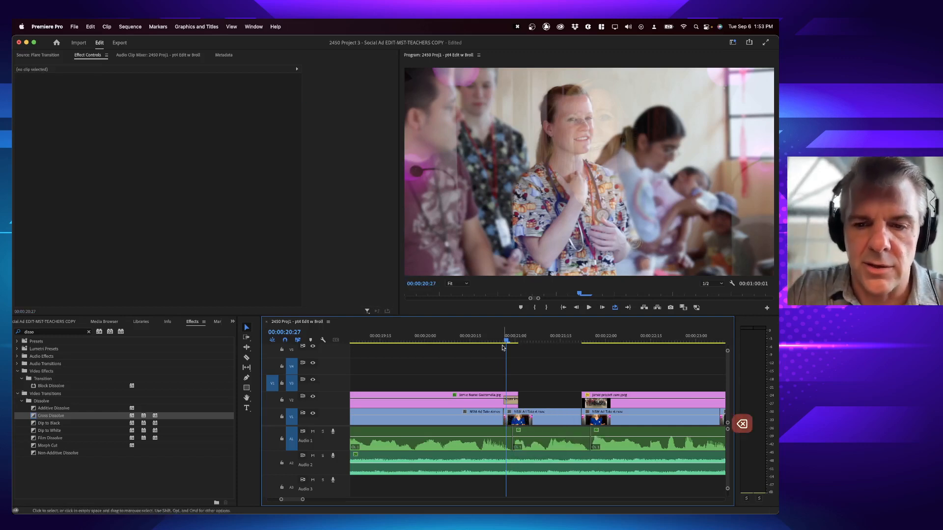
Play the end of the nurse image with only its own dissolve, then view the wider sequence.
{"action": "left_click", "coordinate": [495, 339]}
{"action": "key", "text": "space"}
{"action": "key", "text": "minus"}
{"action": "key", "text": "minus"}
{"action": "key", "text": "minus"}
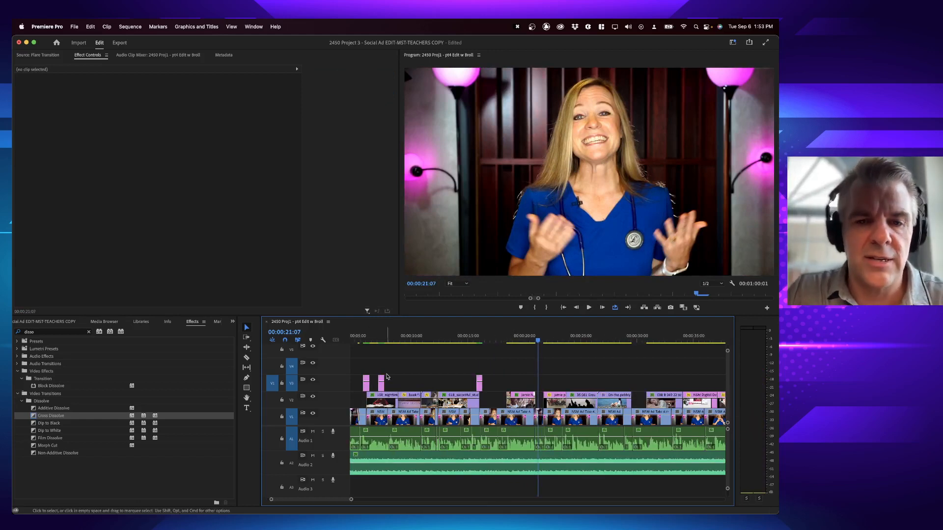
Switch to Microsoft Word to examine the project instructions on transitions, motion graphics and text titles.
{"action": "key", "text": "super+Tab"}
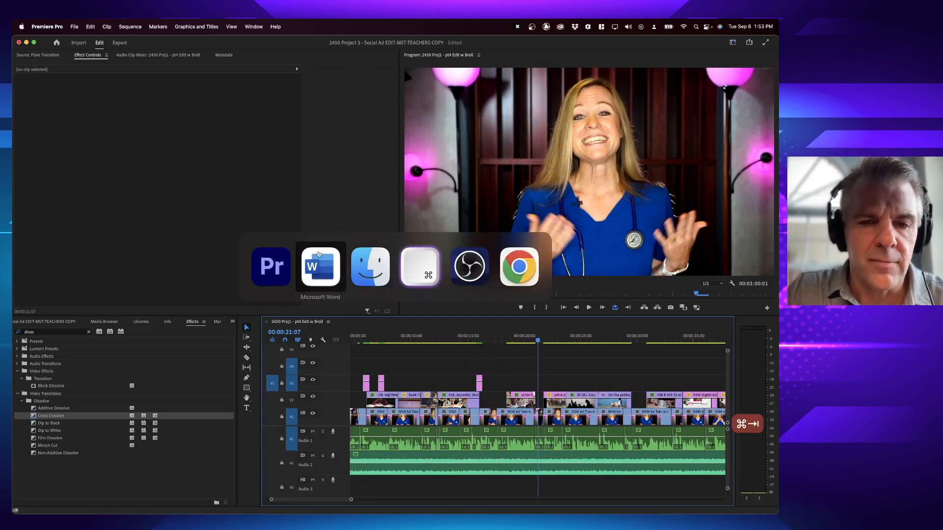
{"action": "left_click", "coordinate": [312, 267]}
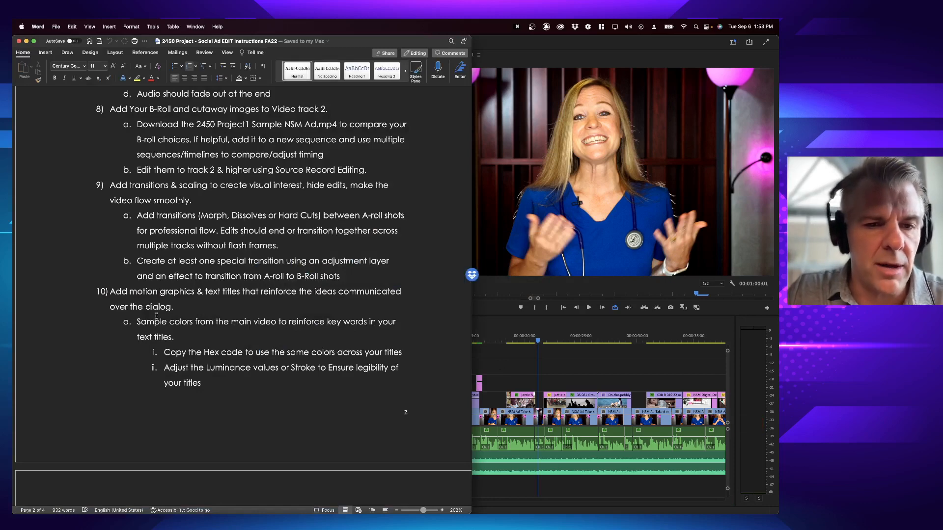